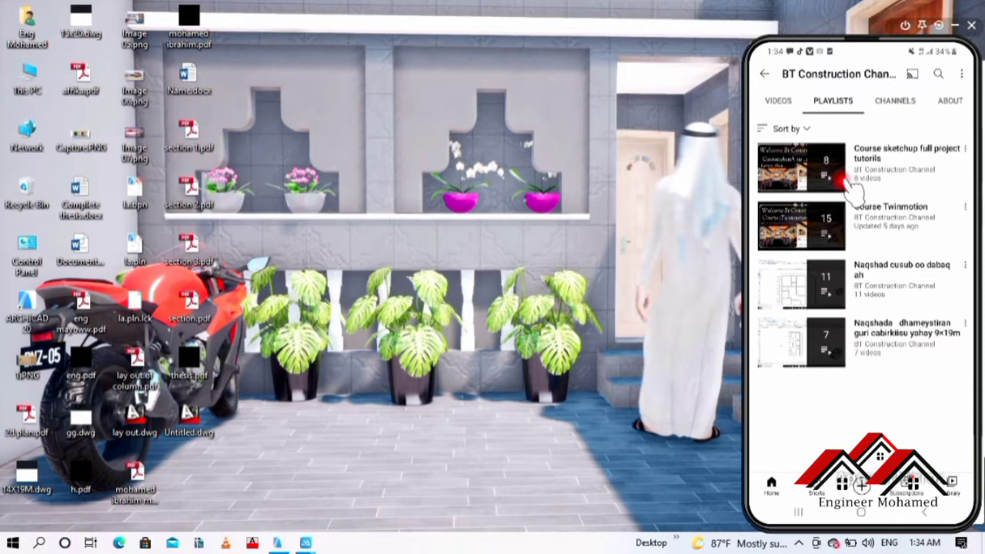
# - View the home page of BT Construction Channel on the mirrored phone and show its notification options
pyautogui.click(780, 101)
pyautogui.click(755, 102)
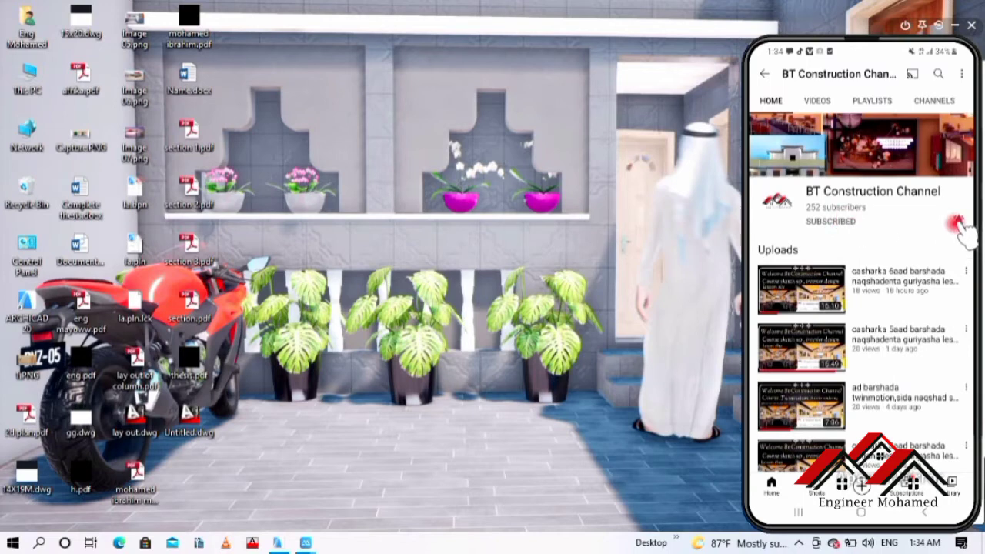
pyautogui.click(959, 223)
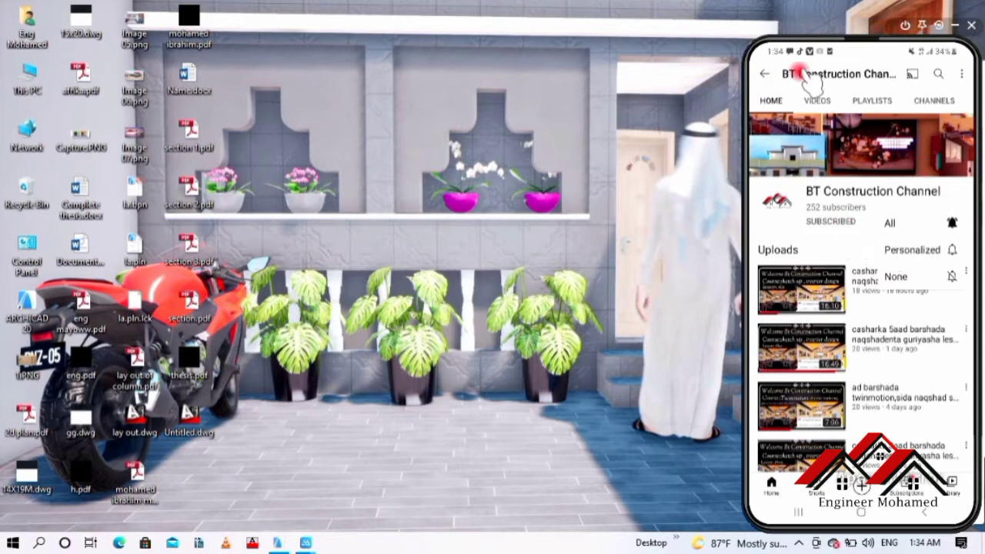
# - Close the phone mirroring window and refresh the desktop
pyautogui.rightClick(483, 92)
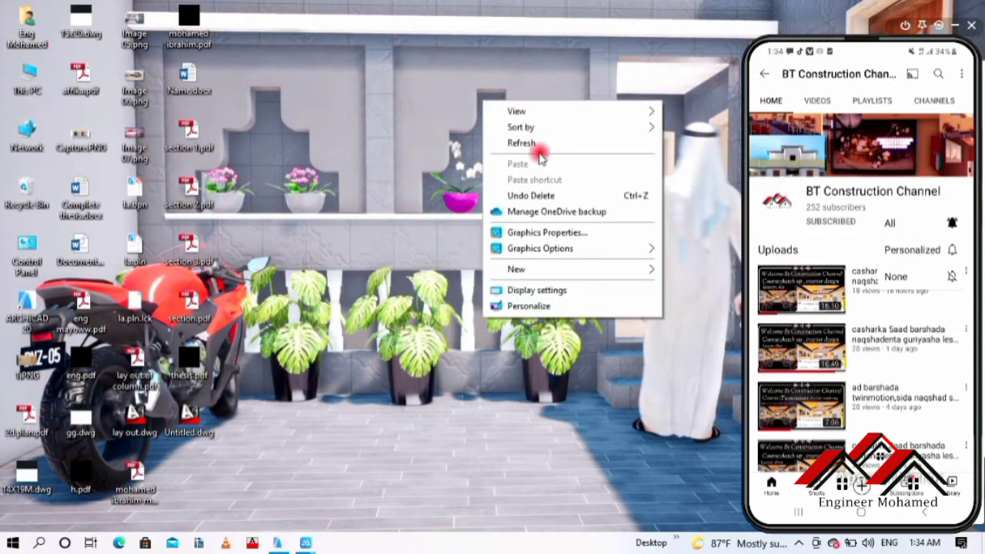
pyautogui.click(534, 147)
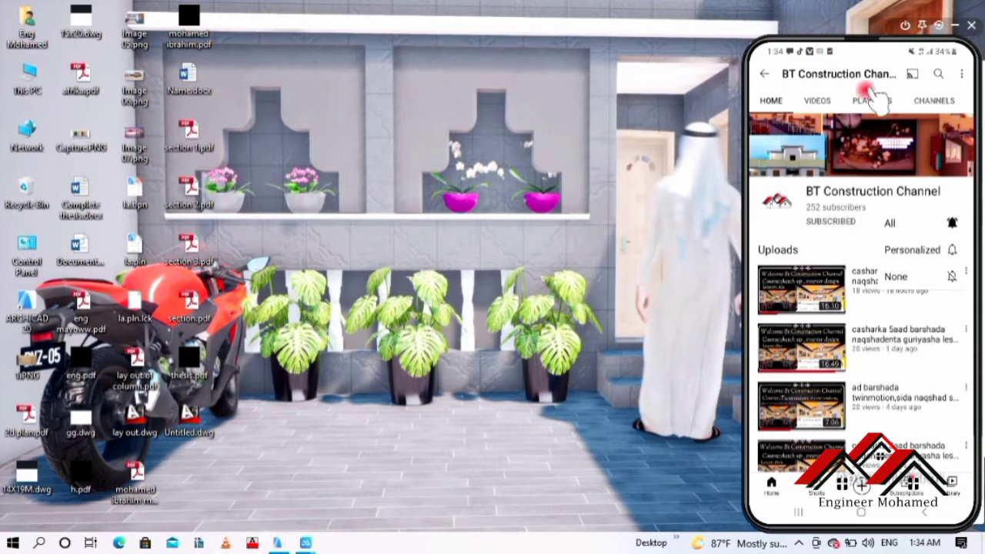
pyautogui.click(970, 26)
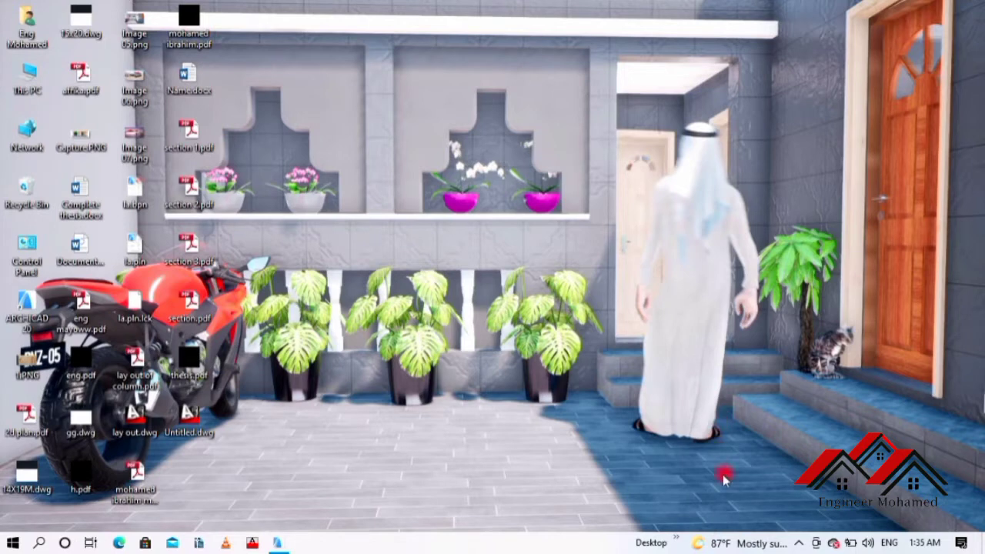
pyautogui.rightClick(568, 54)
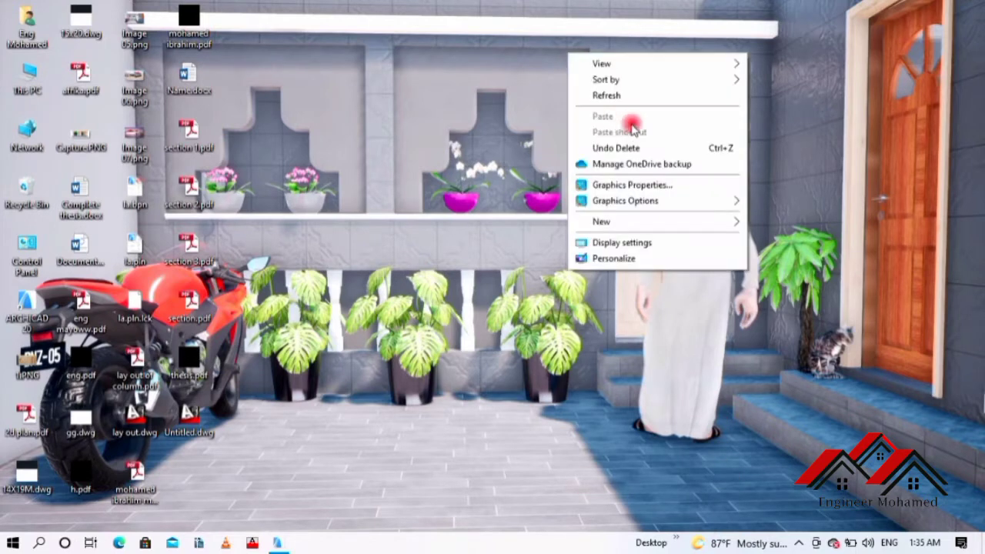
pyautogui.click(634, 97)
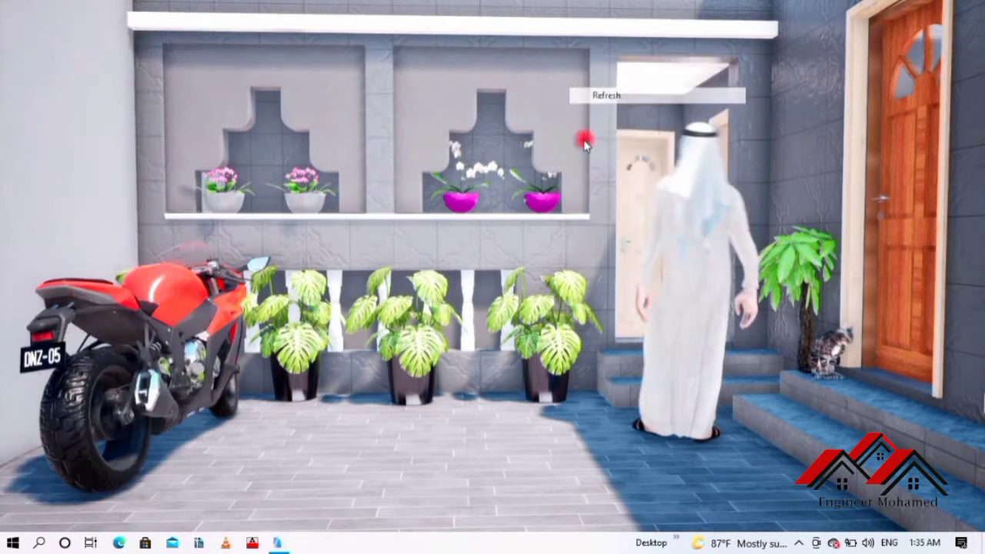
# - Switch to ARCHICAD and examine the column grid and the neighbouring house plan on the ground floor
pyautogui.click(286, 542)
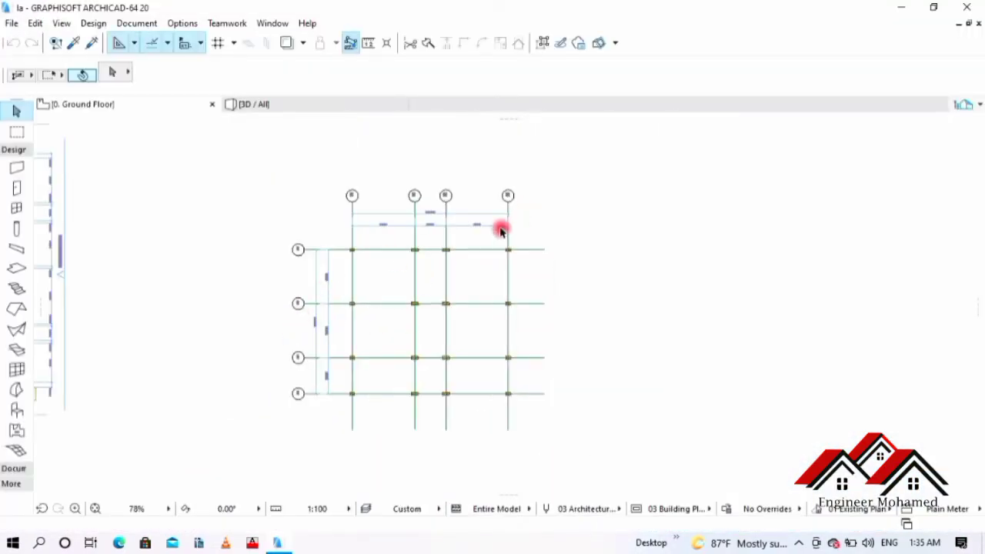
pyautogui.scroll(5, 450, 264)
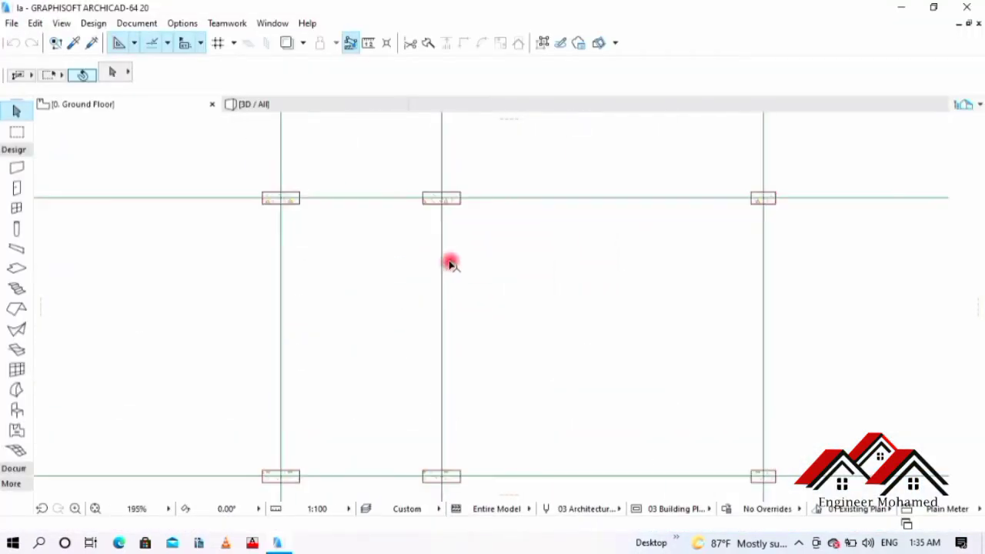
pyautogui.scroll(-10, 431, 246)
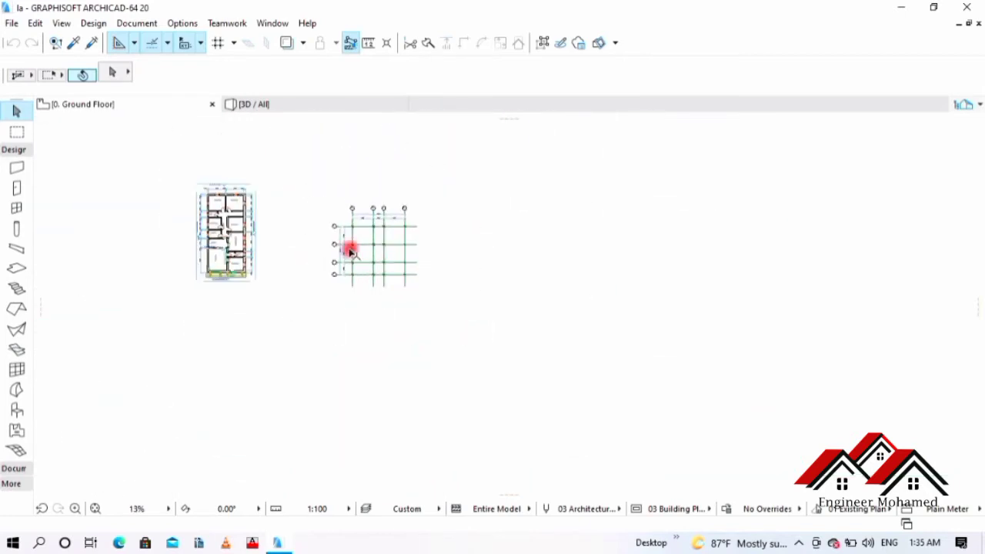
pyautogui.moveTo(350, 250); pyautogui.dragTo(220, 308, button='middle')
pyautogui.scroll(5, 286, 304)
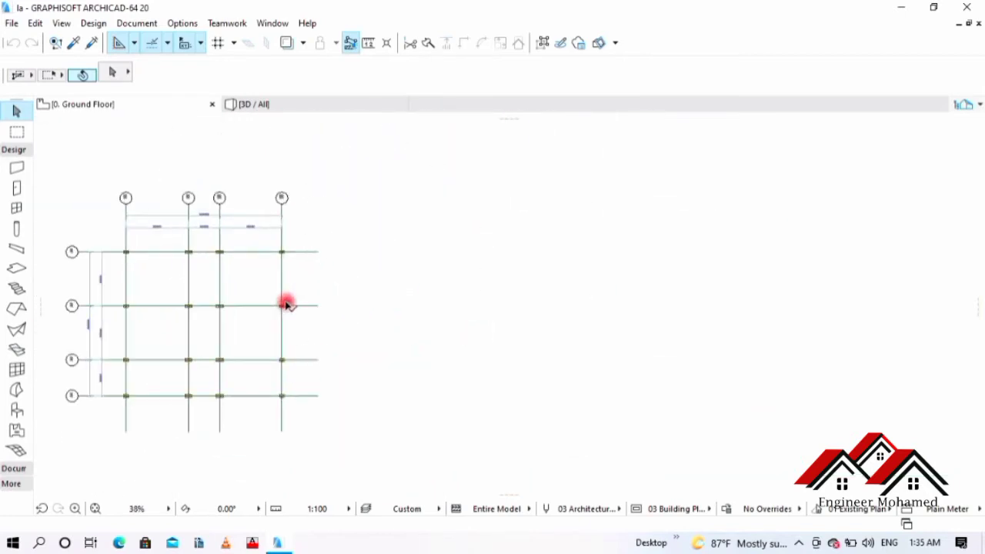
pyautogui.moveTo(421, 246); pyautogui.dragTo(270, 211, button='middle')
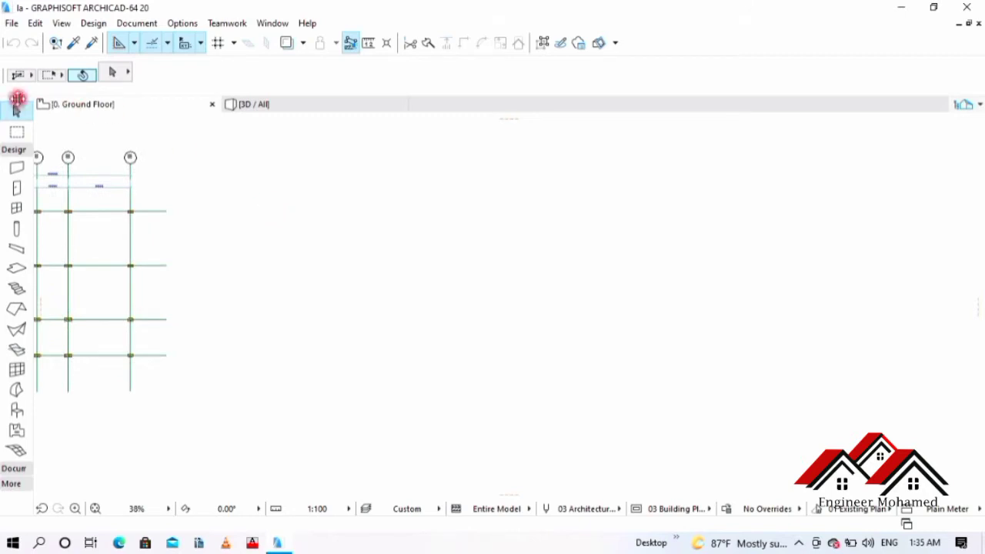
# - Start a new untitled project with an empty ground floor plan
pyautogui.click(12, 23)
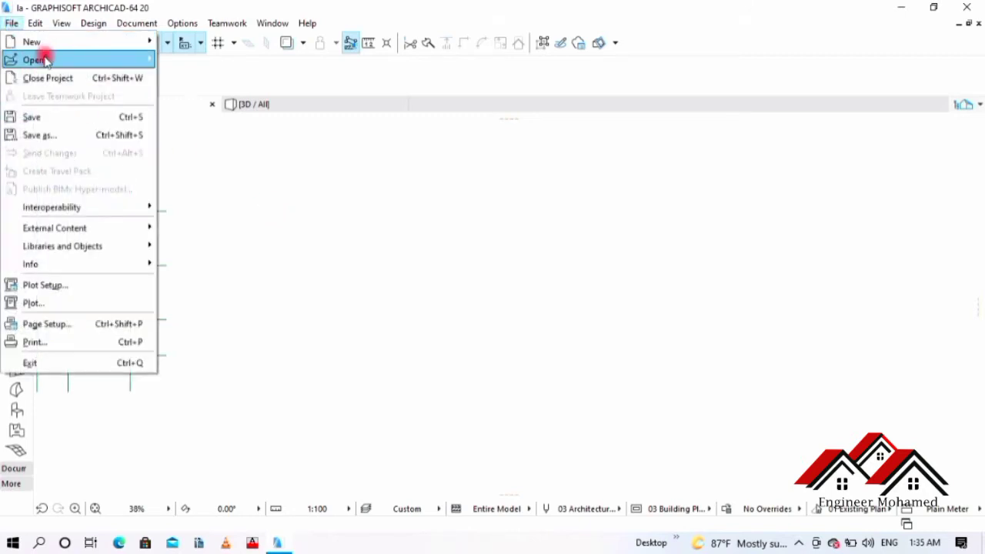
pyautogui.moveTo(44, 60)
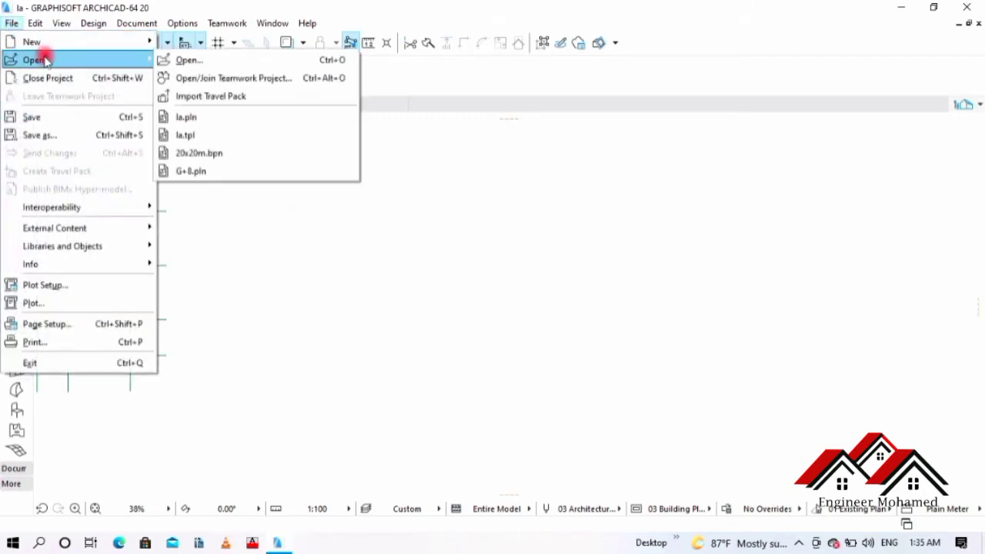
pyautogui.click(188, 66)
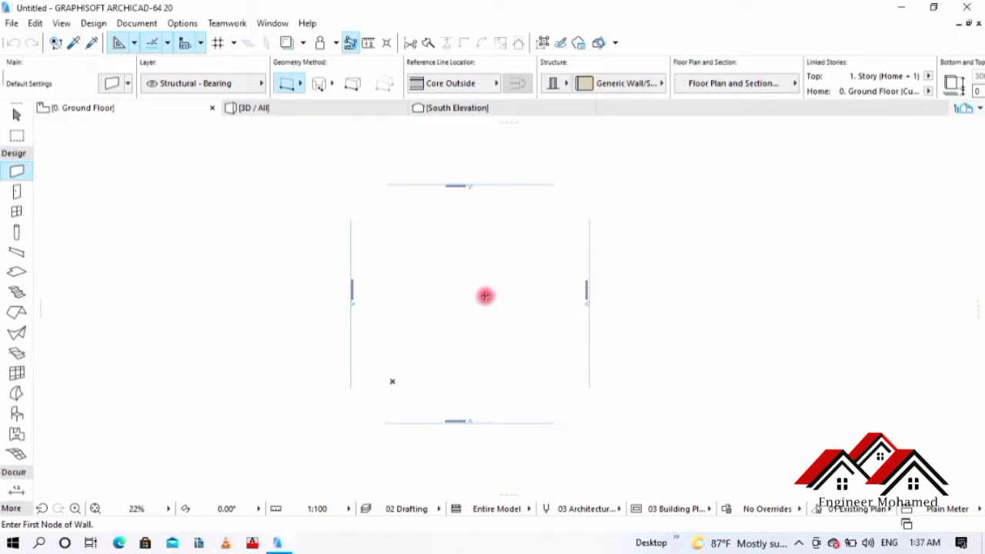
pyautogui.scroll(2, 492, 281)
pyautogui.scroll(-5, 495, 277)
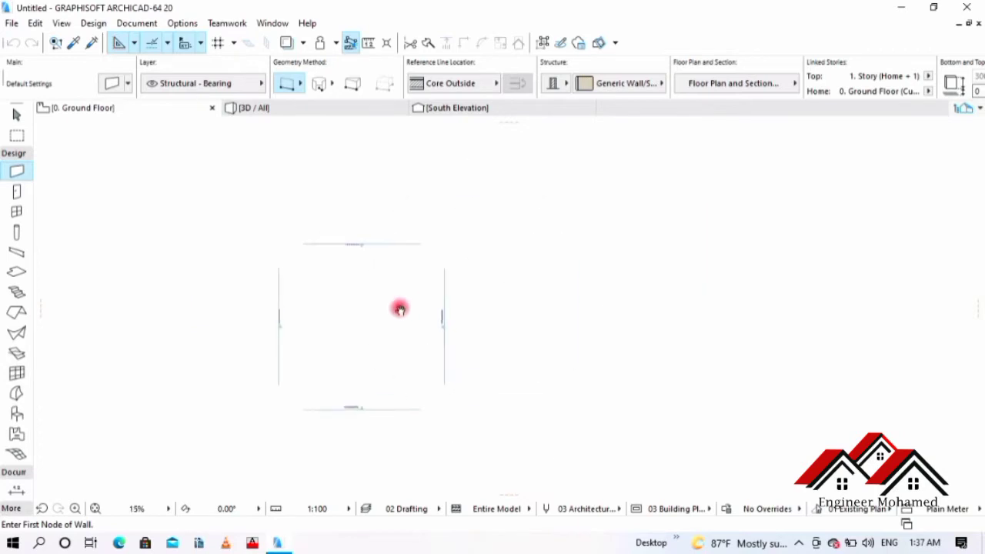
pyautogui.scroll(2, 400, 306)
pyautogui.moveTo(437, 307); pyautogui.dragTo(497, 283, button='middle')
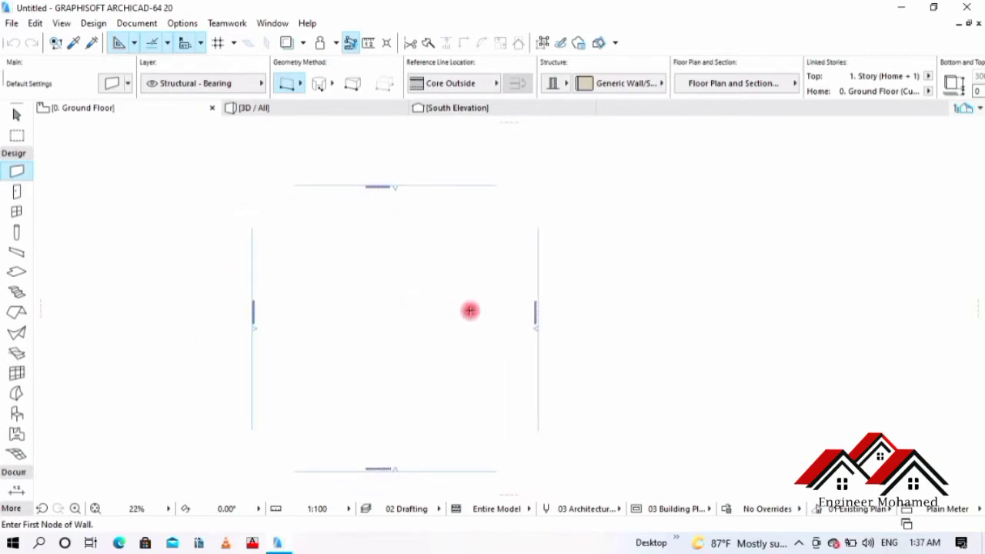
pyautogui.scroll(-1, 482, 308)
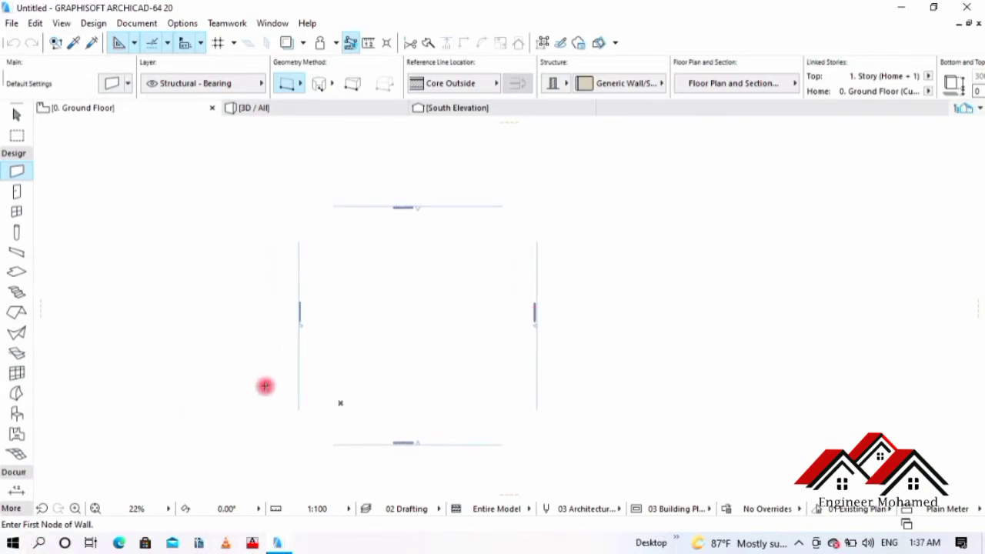
pyautogui.scroll(1, 308, 358)
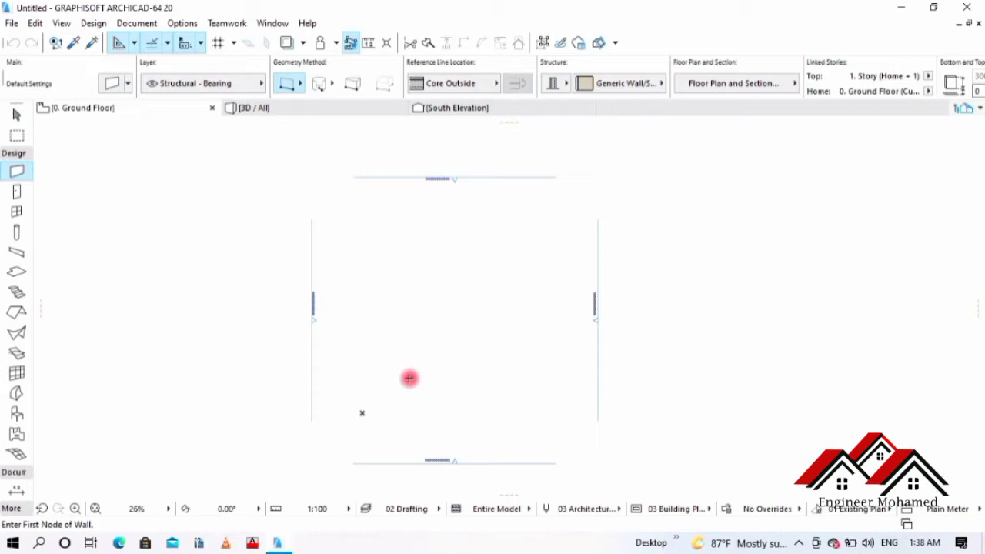
pyautogui.click(484, 528)
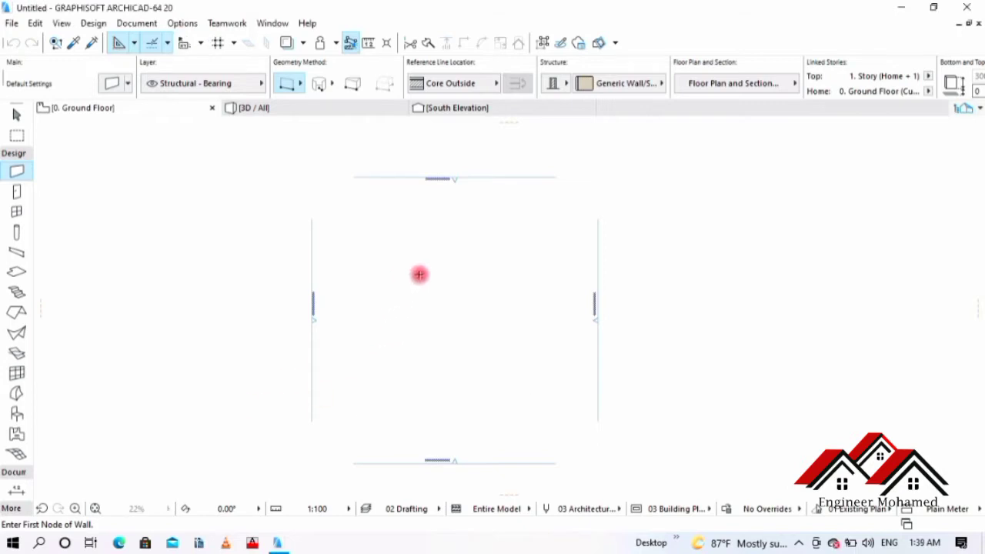
pyautogui.scroll(-1, 420, 275)
pyautogui.moveTo(421, 274); pyautogui.dragTo(452, 292, button='middle')
pyautogui.scroll(3, 431, 271)
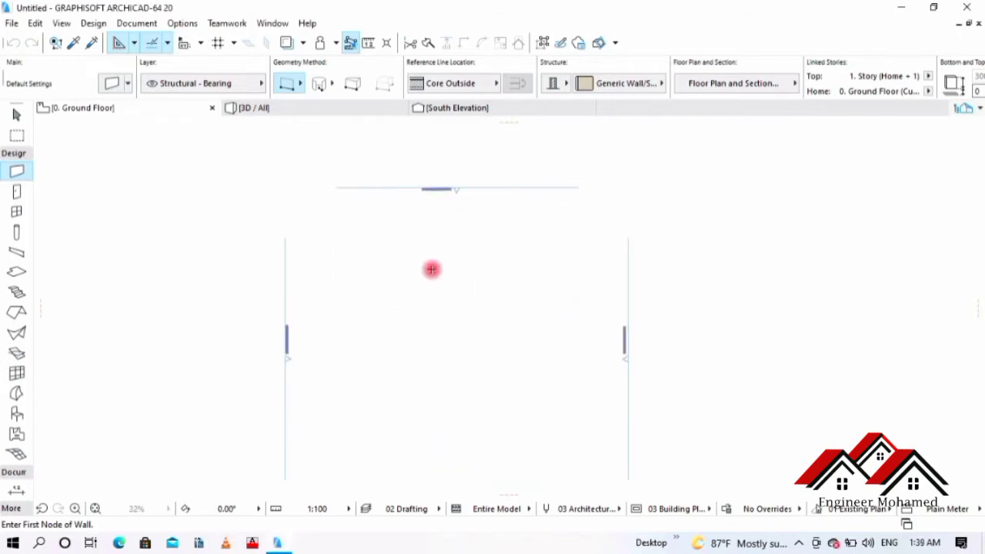
pyautogui.scroll(-2, 462, 254)
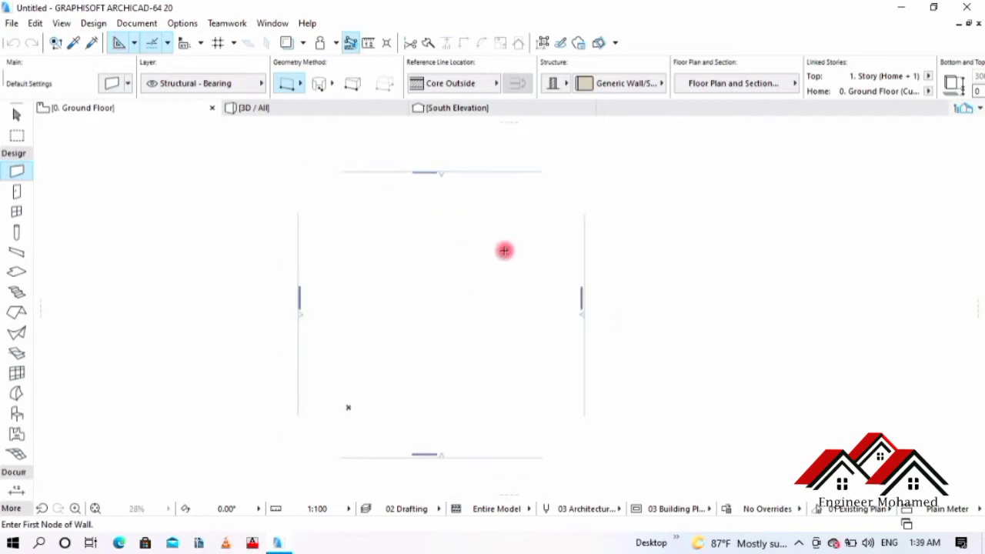
pyautogui.moveTo(392, 249); pyautogui.dragTo(396, 251, button='middle')
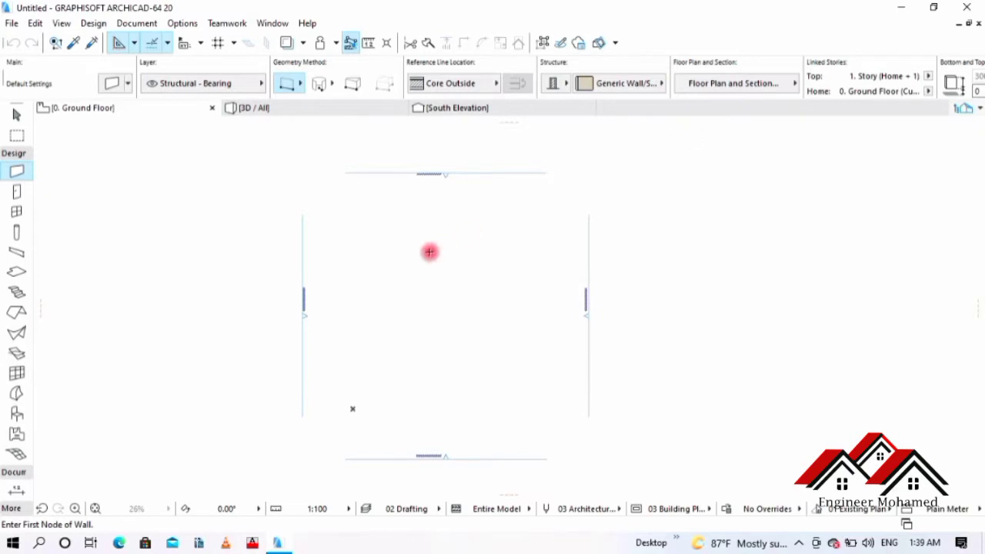
pyautogui.moveTo(434, 257); pyautogui.dragTo(434, 257, button='middle')
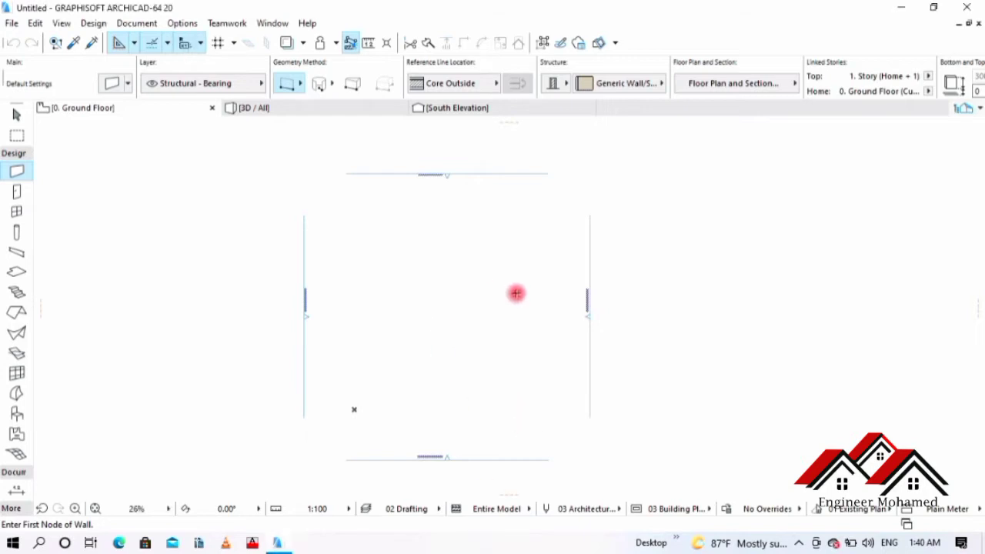
pyautogui.scroll(-2, 510, 269)
pyautogui.moveTo(508, 264); pyautogui.dragTo(461, 253, button='middle')
pyautogui.scroll(2, 523, 284)
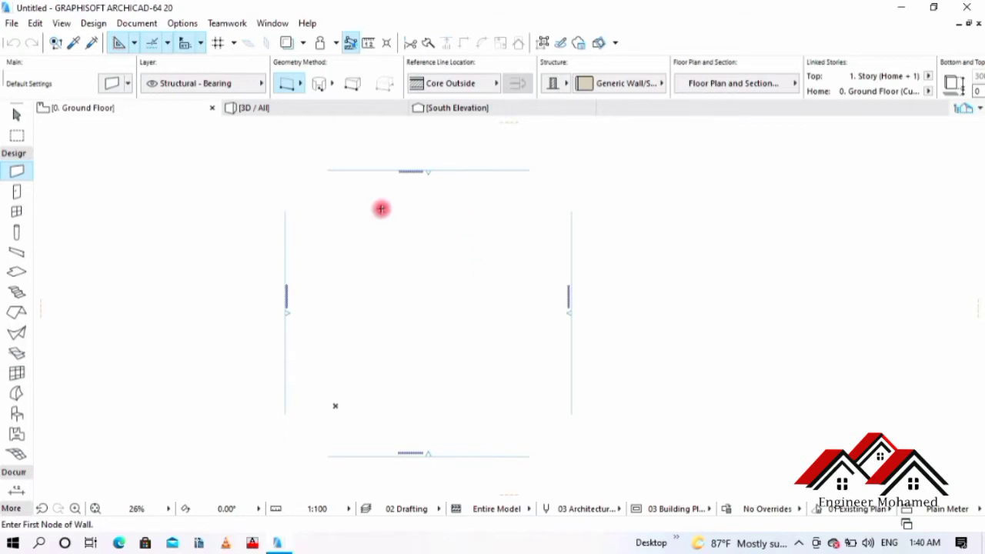
pyautogui.moveTo(300, 200); pyautogui.dragTo(330, 229, button='middle')
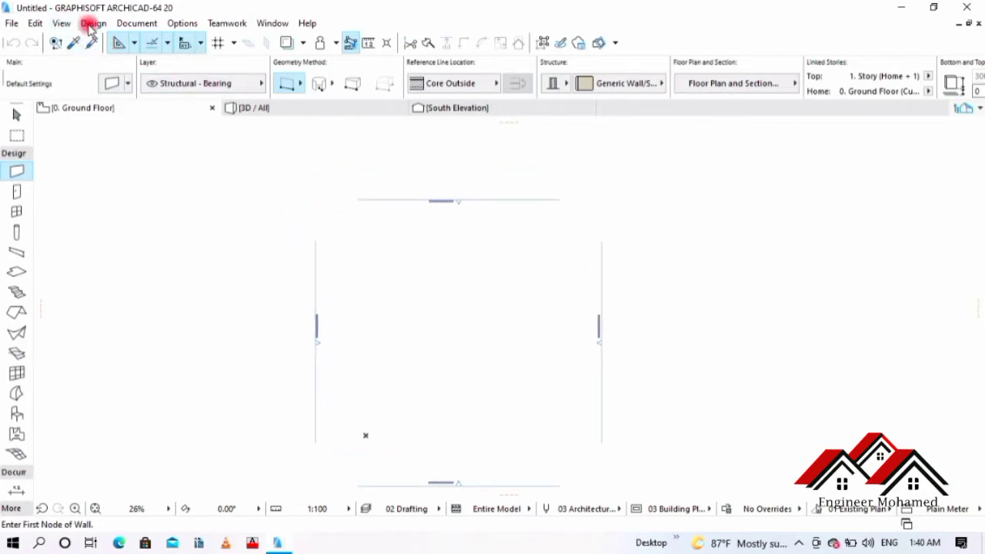
pyautogui.moveTo(378, 280); pyautogui.dragTo(345, 265, button='middle')
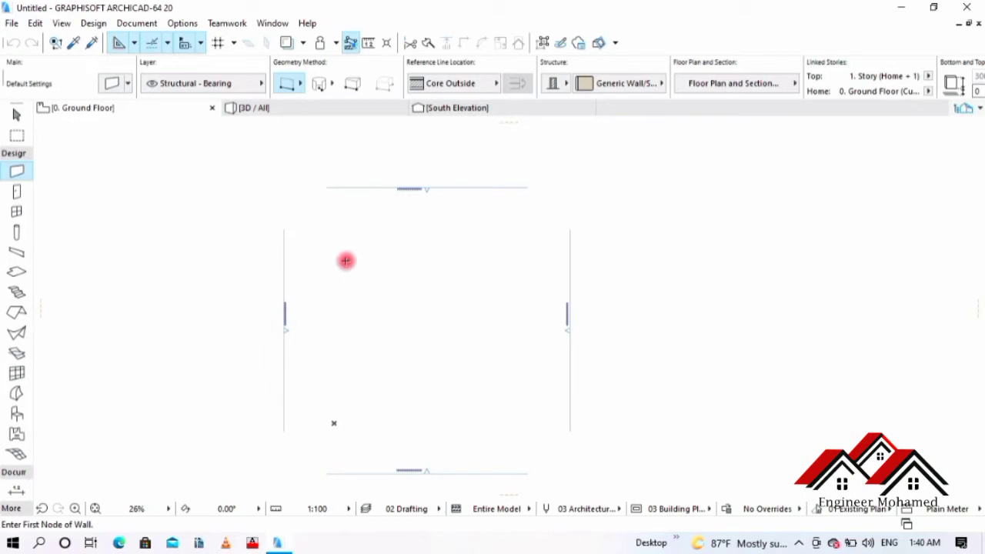
pyautogui.moveTo(347, 284); pyautogui.dragTo(343, 277, button='middle')
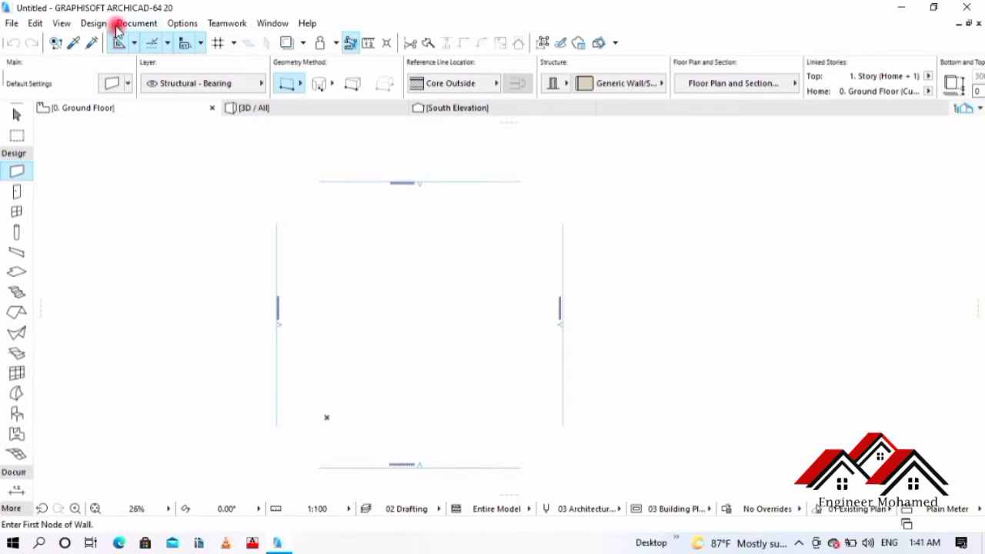
pyautogui.moveTo(429, 346); pyautogui.dragTo(470, 346, button='middle')
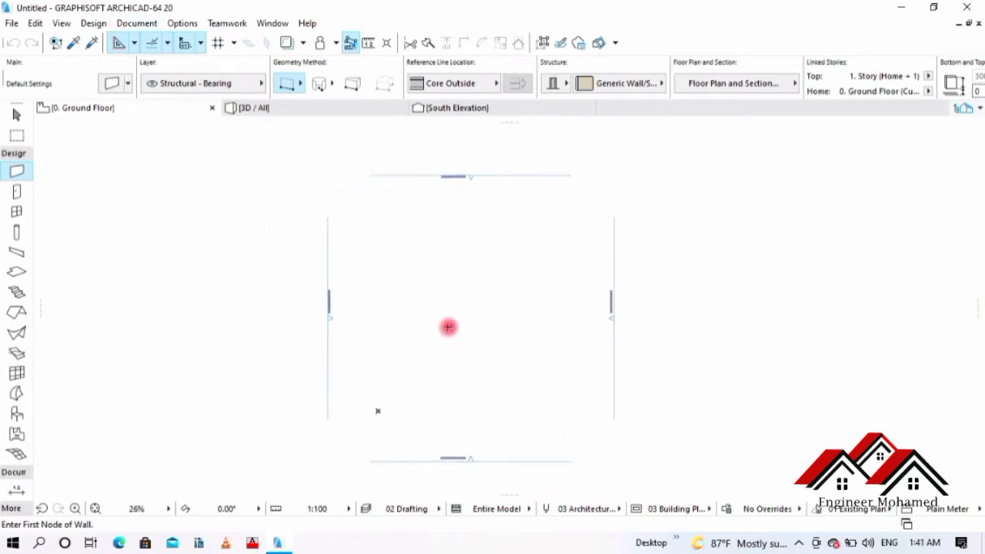
# - Open the Grid System settings and enable placing Column elements at grid line intersections
pyautogui.click(93, 23)
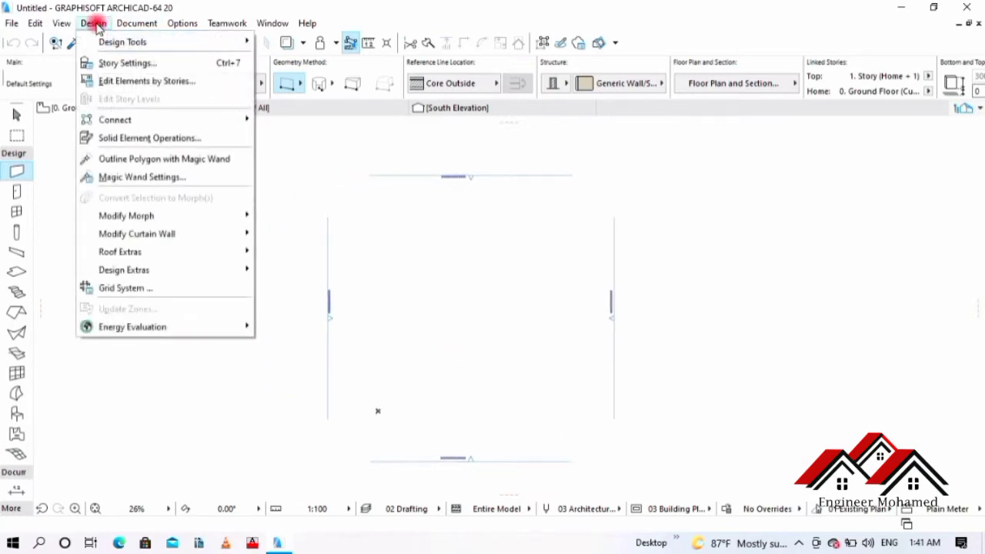
pyautogui.click(112, 288)
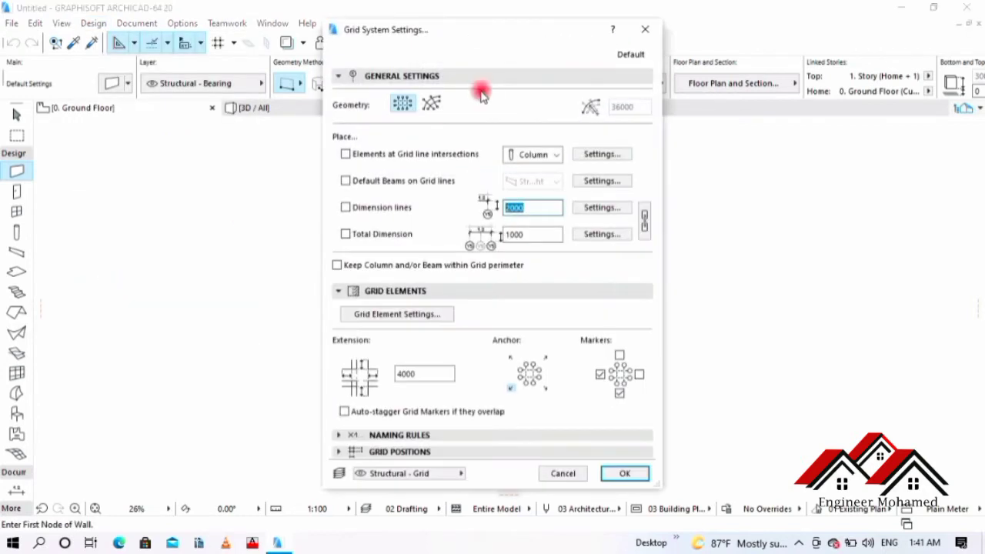
pyautogui.moveTo(529, 40); pyautogui.dragTo(518, 22)
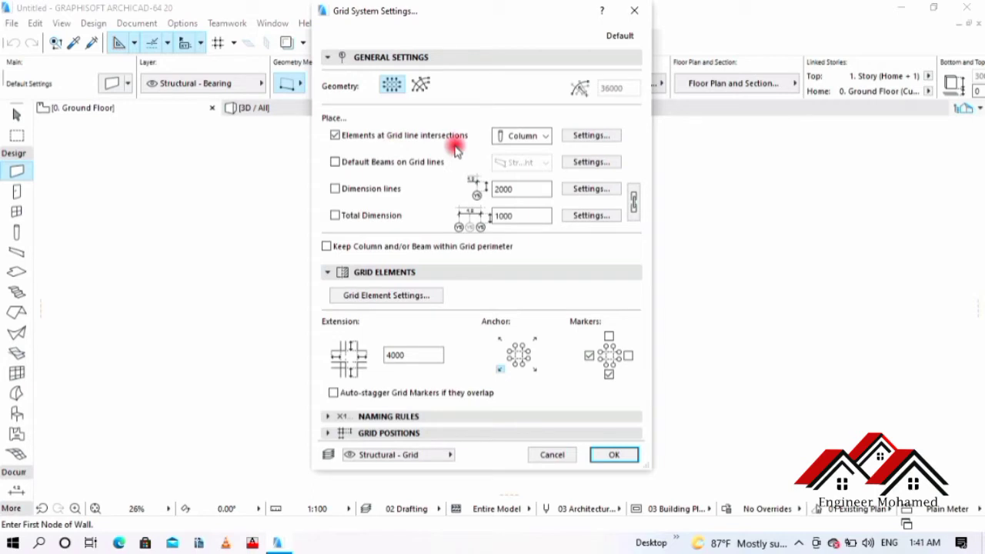
# - Set the top of the columns placed at grid intersections to Not Linked in the column default settings
pyautogui.click(589, 137)
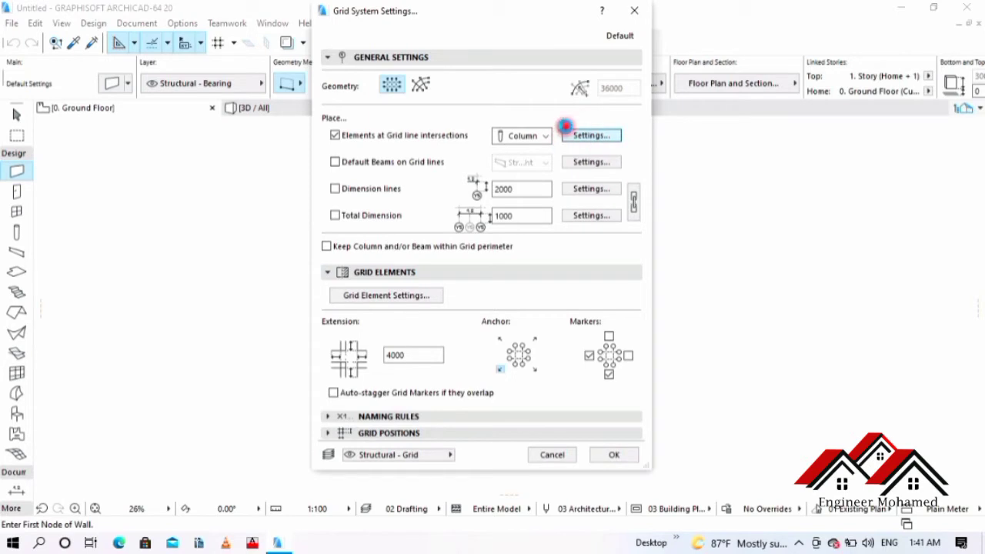
pyautogui.click(590, 133)
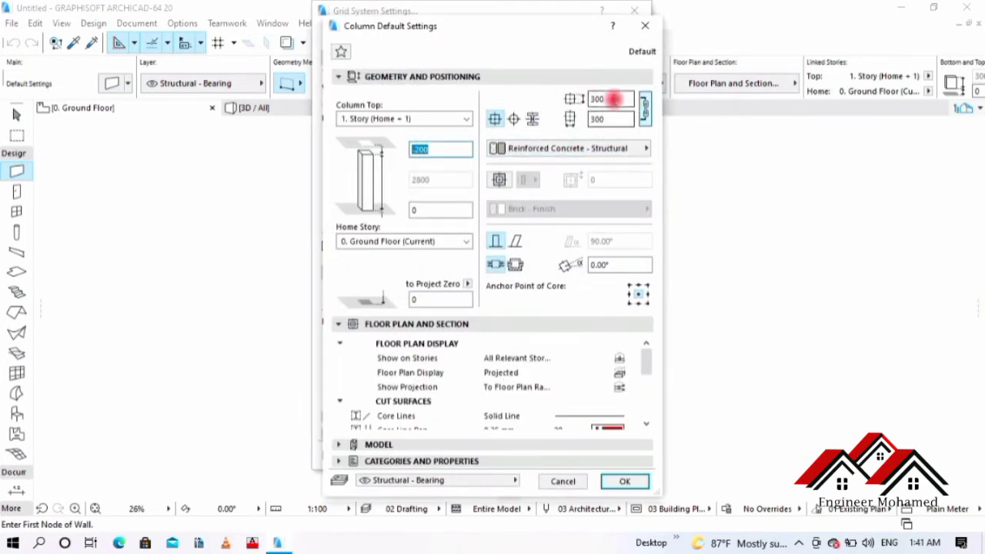
pyautogui.doubleClick(616, 117)
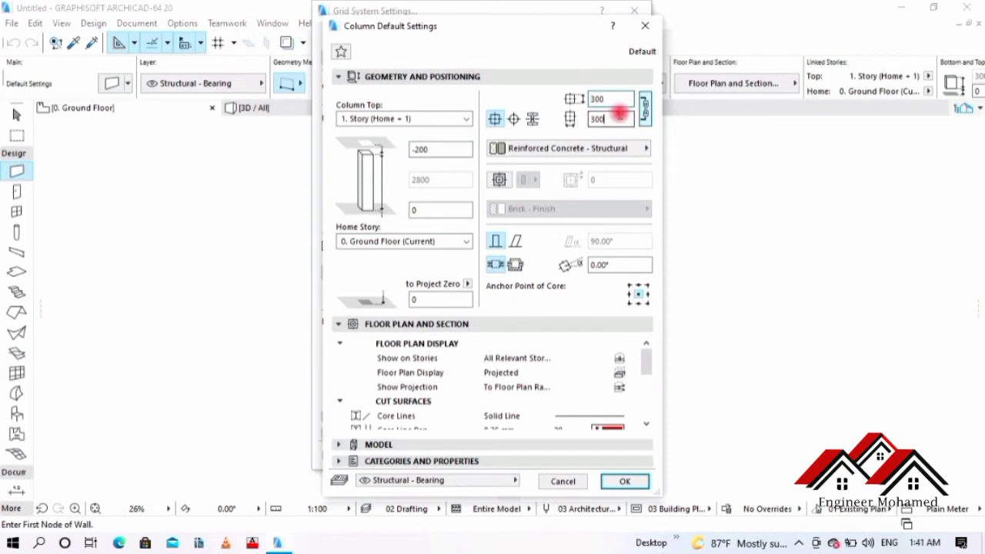
pyautogui.click(462, 117)
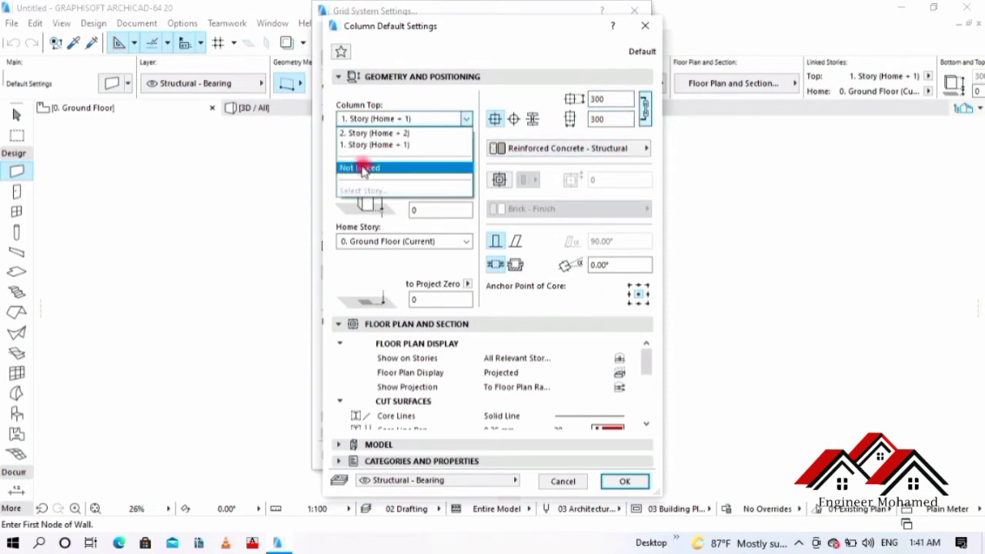
pyautogui.click(362, 168)
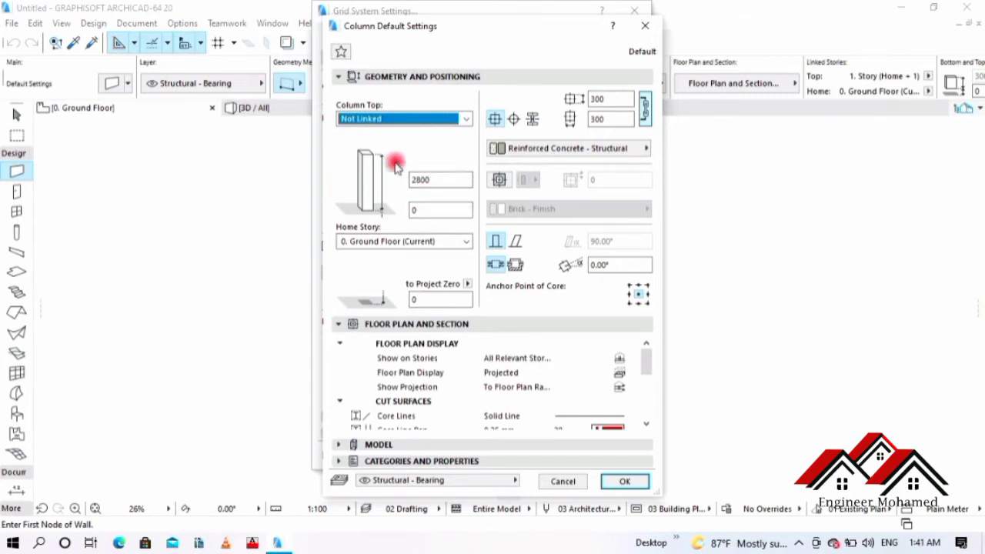
pyautogui.click(624, 482)
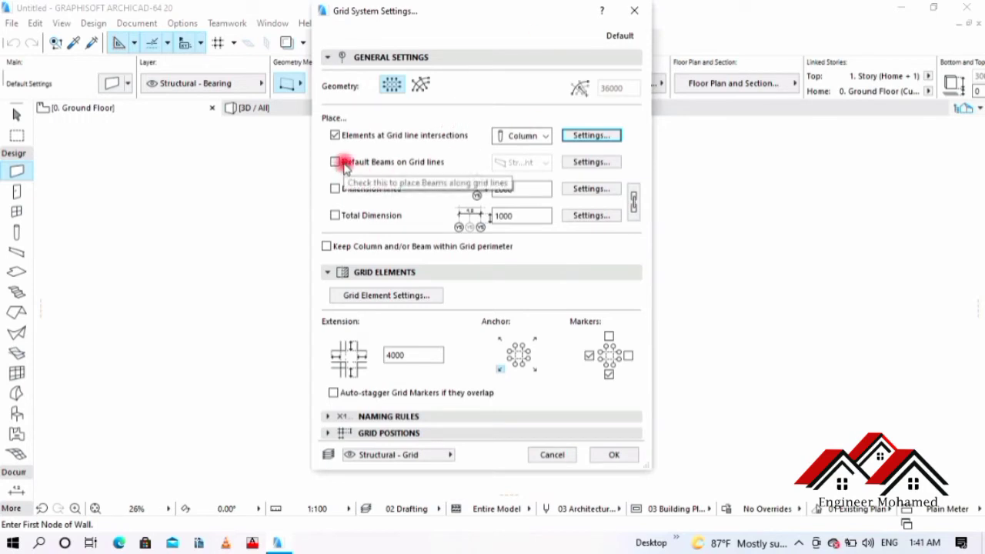
# - Enable placing default beams on grid lines, dimension lines and the total dimension for the grid system
pyautogui.click(341, 163)
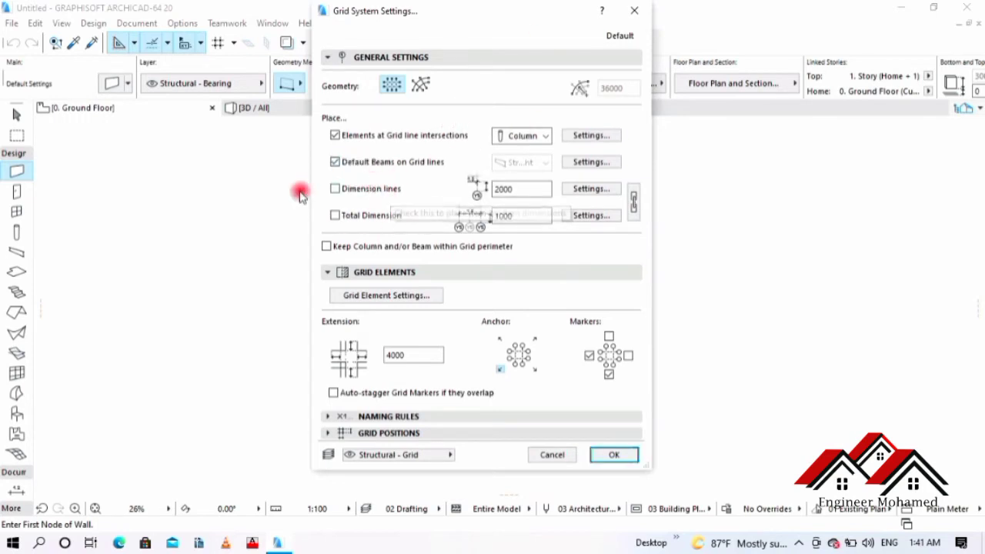
pyautogui.click(335, 190)
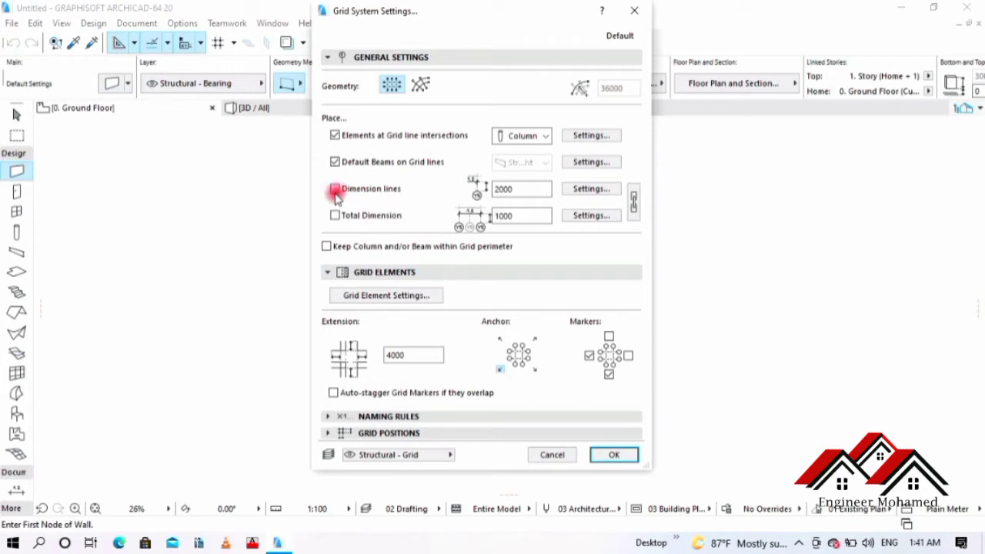
pyautogui.click(334, 217)
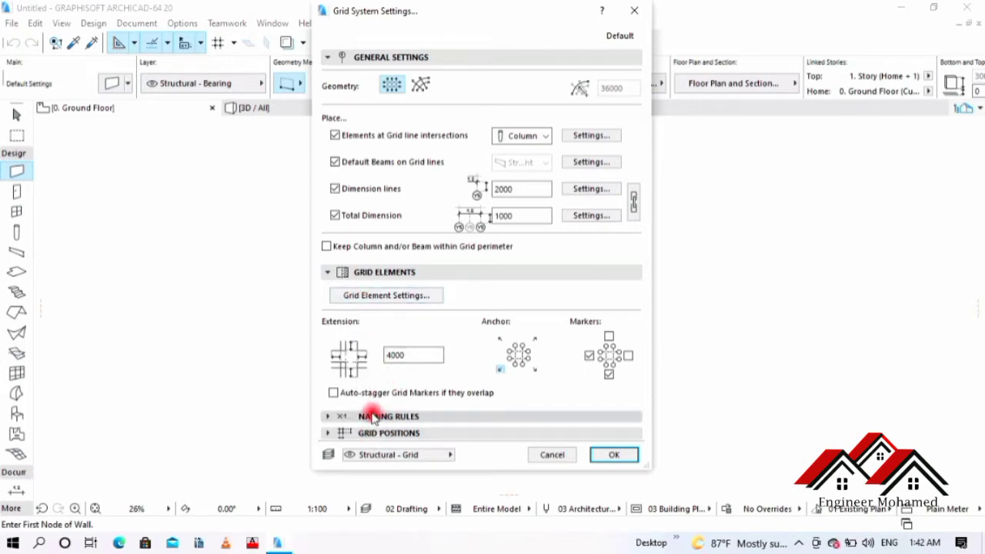
# - Open the grid positions settings and review the distances of horizontal grid lines A to E
pyautogui.click(389, 434)
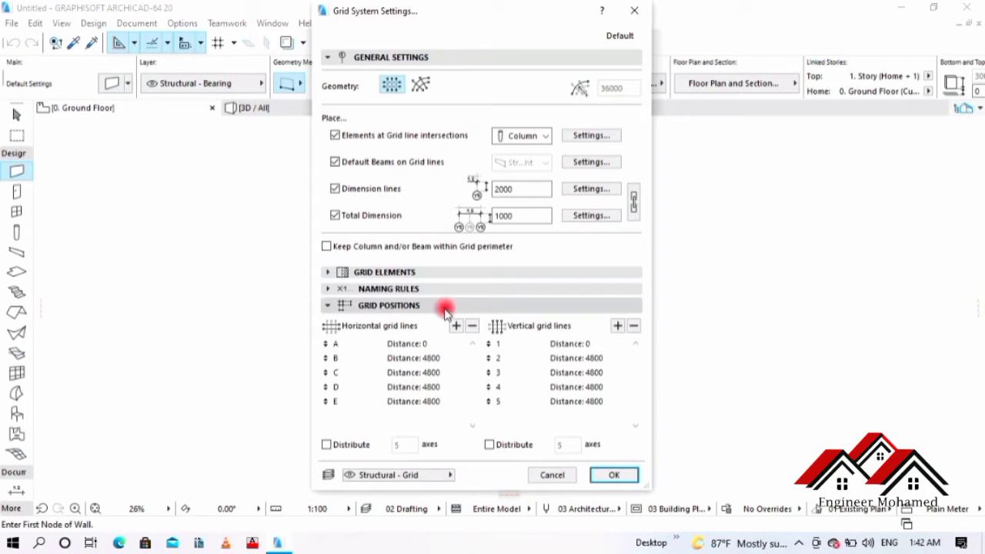
pyautogui.click(410, 345)
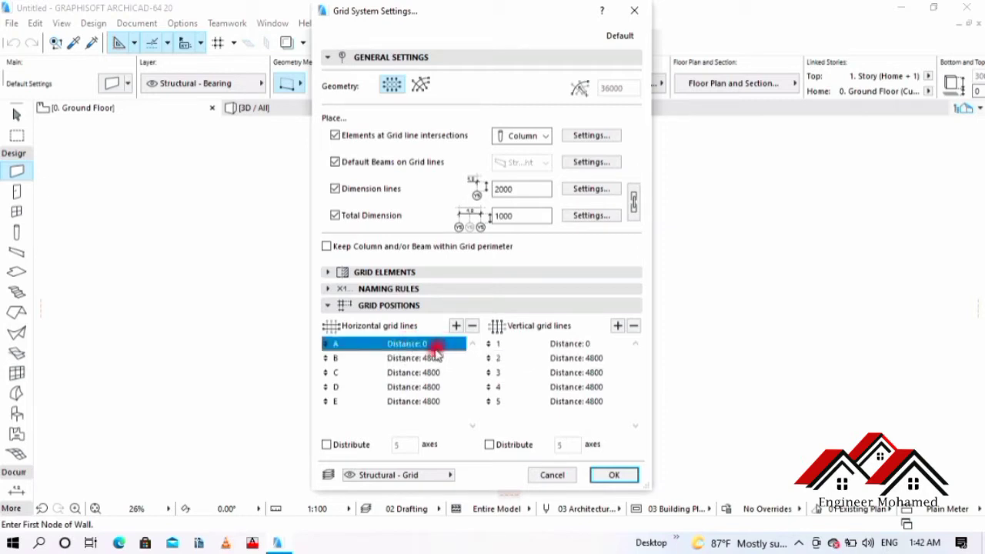
pyautogui.click(417, 358)
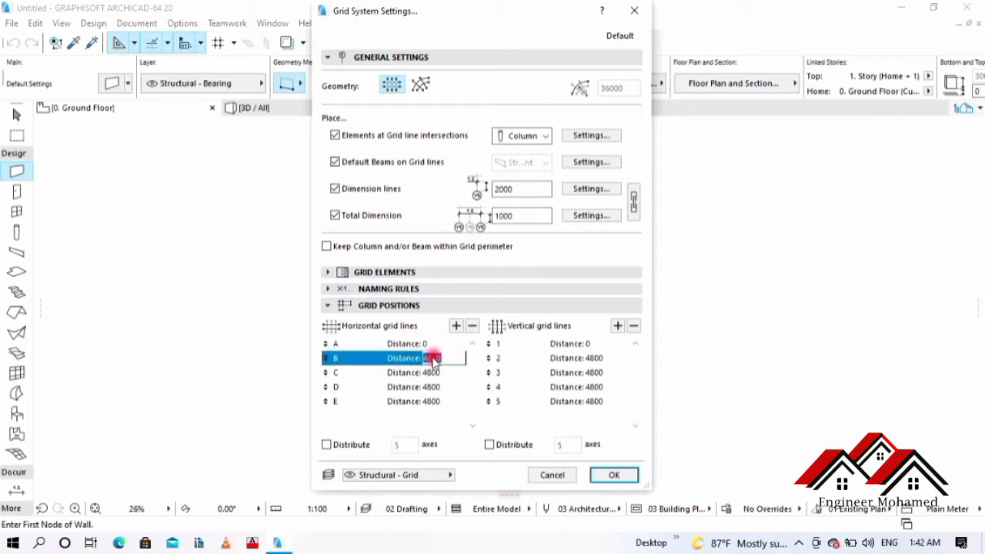
pyautogui.click(433, 348)
pyautogui.click(435, 358)
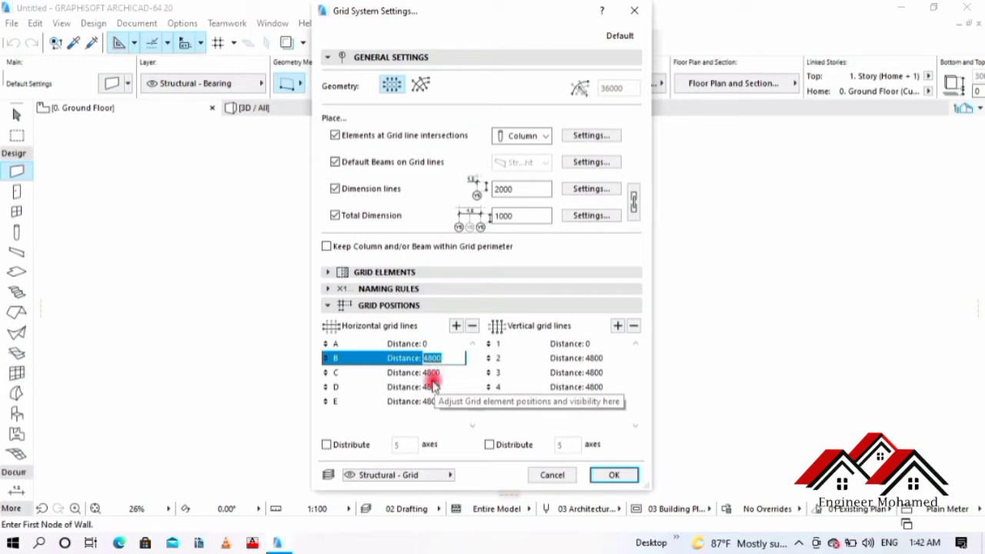
pyautogui.press('Tab')
pyautogui.press('Tab')
pyautogui.press('Tab')
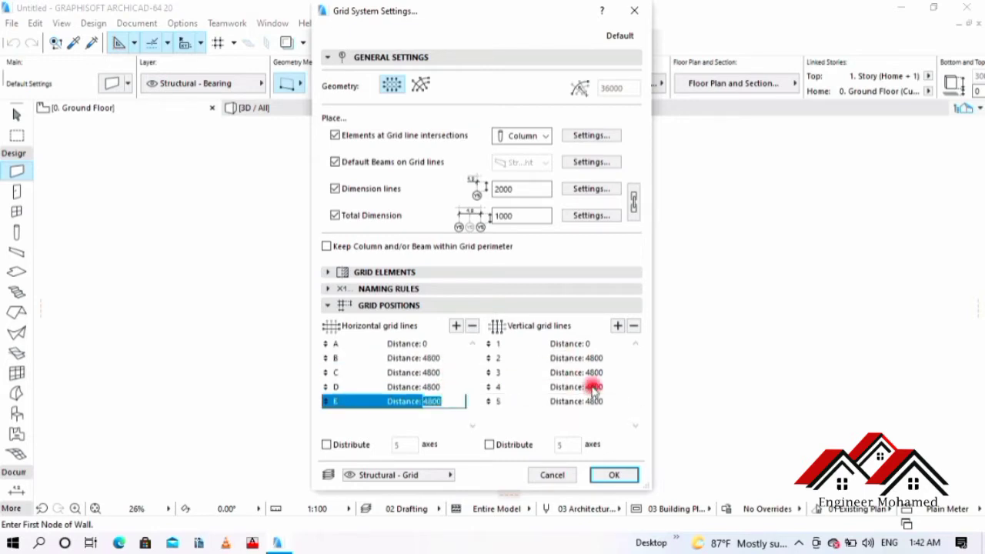
pyautogui.click(578, 344)
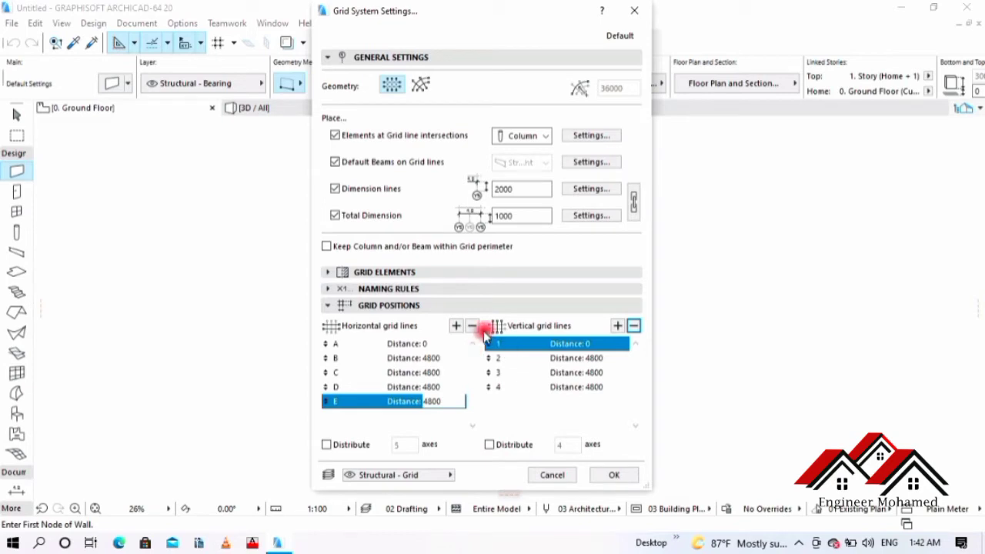
pyautogui.tripleClick(472, 326)
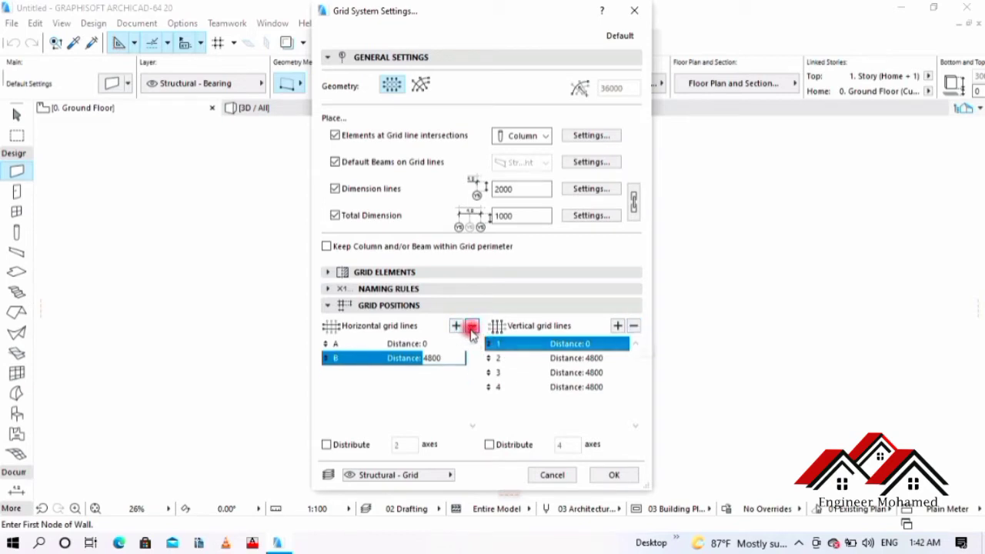
pyautogui.click(473, 326)
pyautogui.click(455, 327)
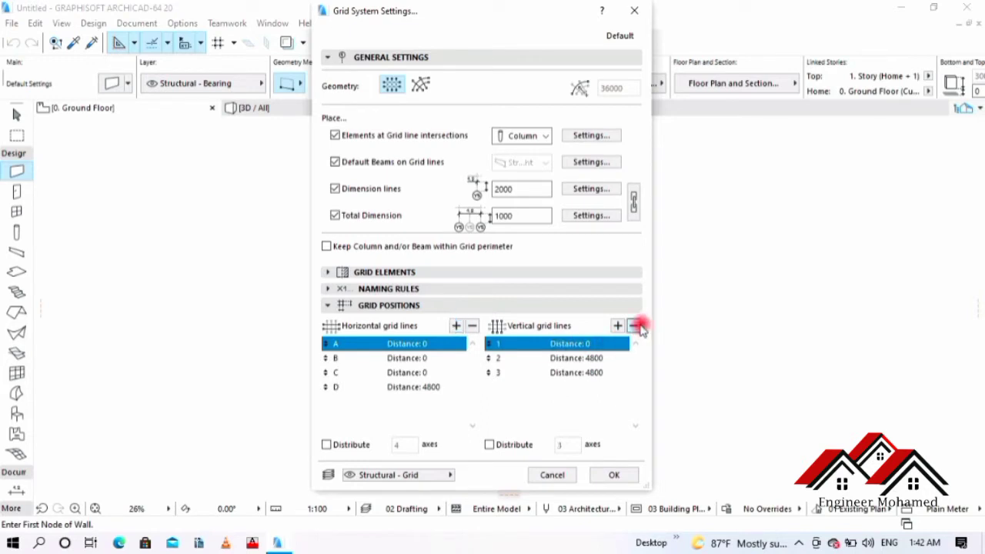
pyautogui.doubleClick(634, 326)
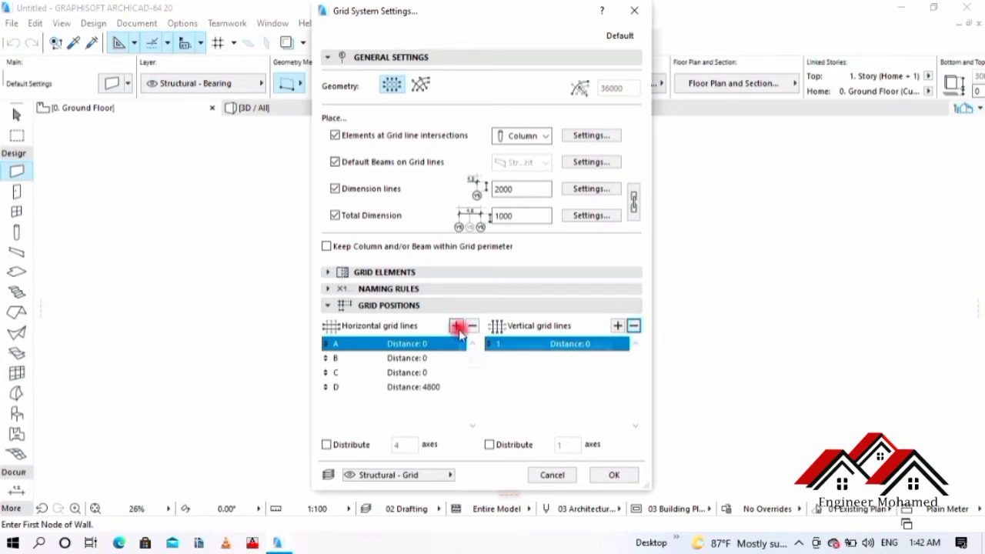
pyautogui.tripleClick(617, 327)
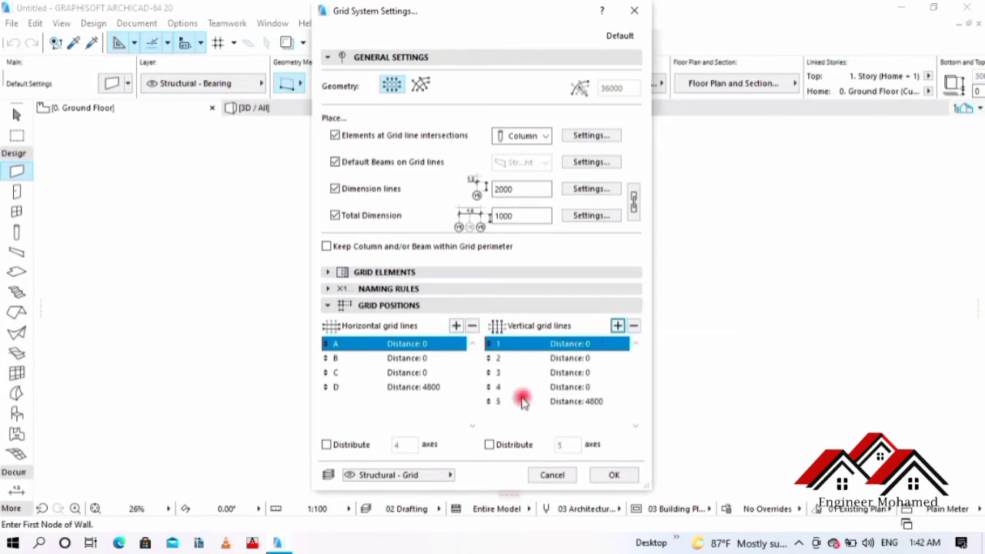
# - Remove the surplus grid lines, keeping only horizontal lines A and B and vertical line 1
pyautogui.click(472, 326)
pyautogui.click(471, 325)
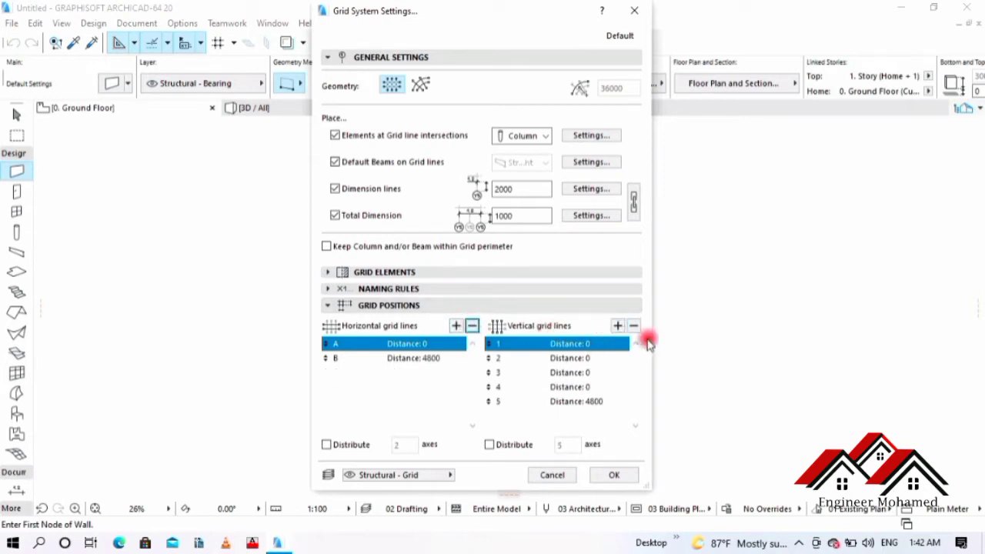
pyautogui.click(634, 327)
pyautogui.doubleClick(634, 327)
pyautogui.click(633, 327)
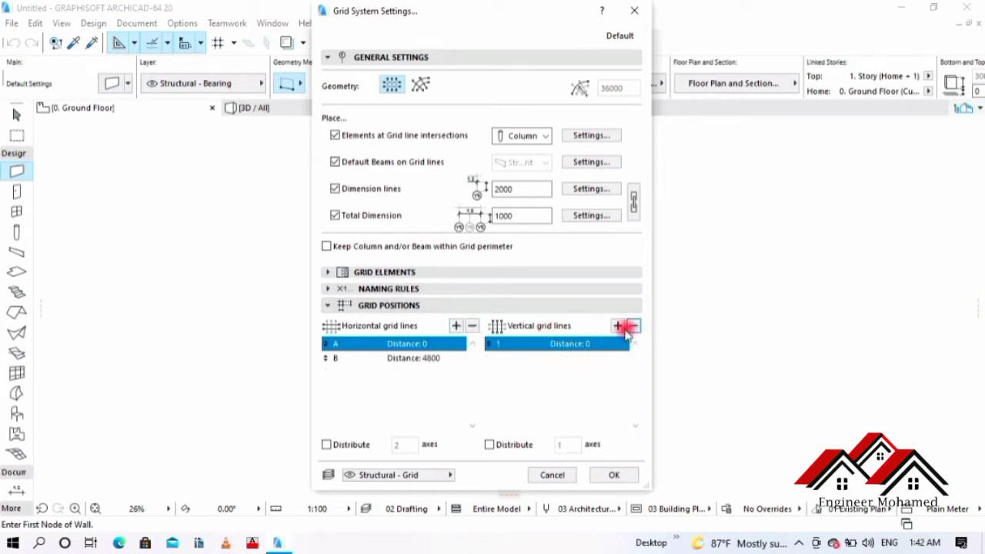
# - Add horizontal grid lines C and D after line B, each at a distance of 4800
pyautogui.click(433, 359)
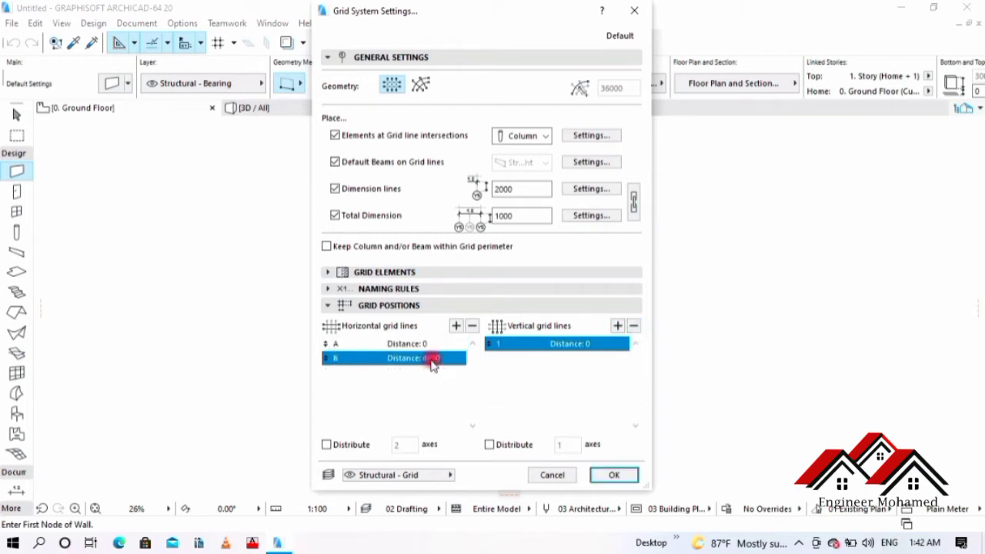
pyautogui.click(450, 358)
pyautogui.click(455, 325)
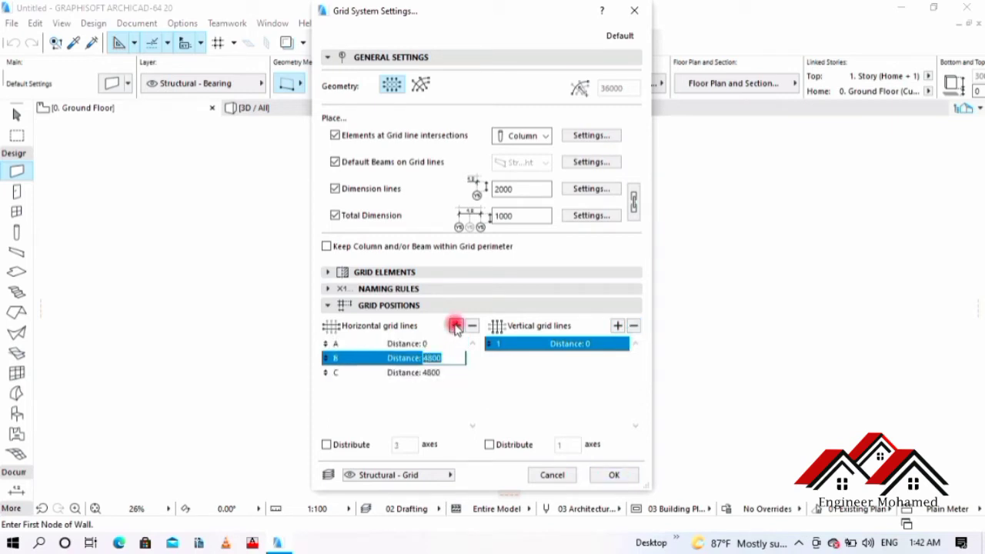
pyautogui.click(456, 325)
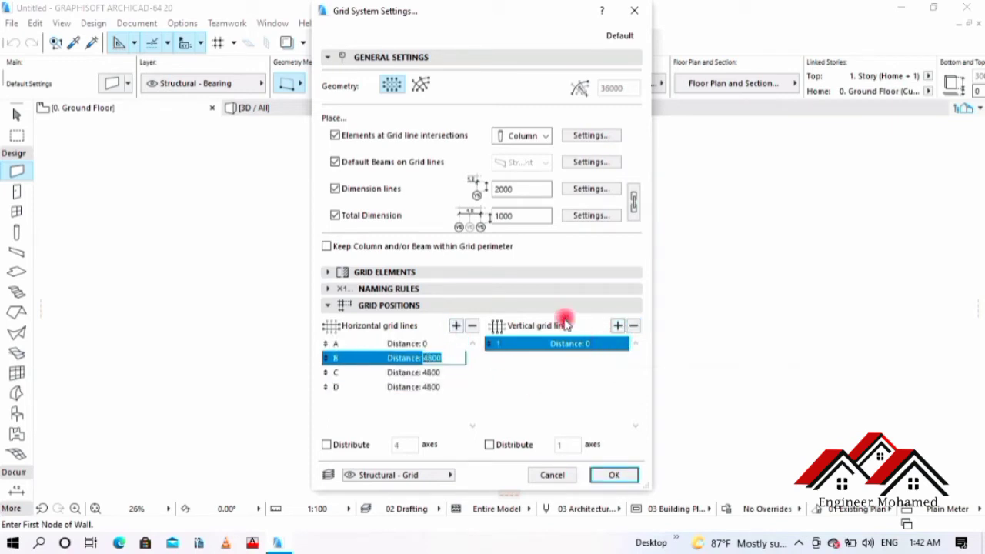
# - Add three vertical grid lines so that the vertical set runs from 1 to 4
pyautogui.click(603, 348)
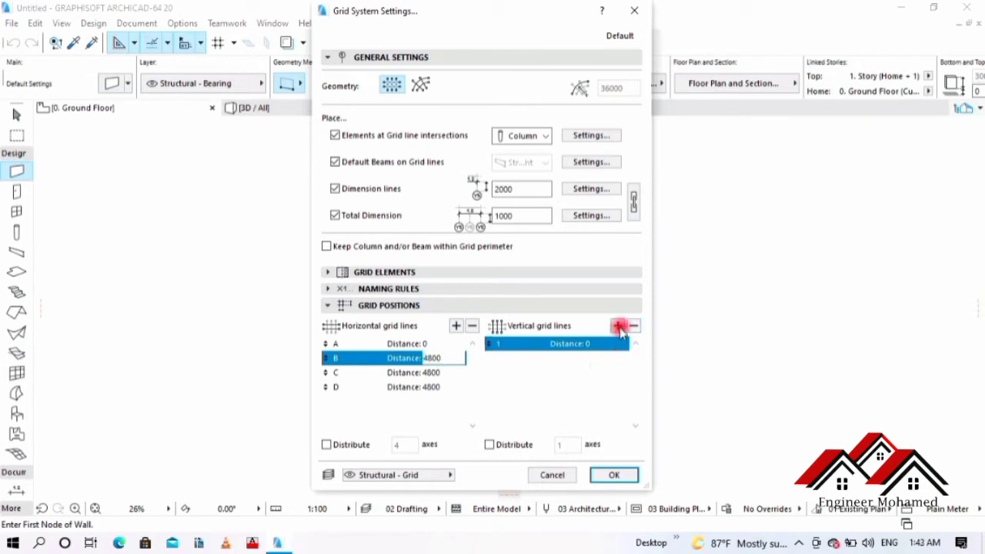
pyautogui.click(618, 327)
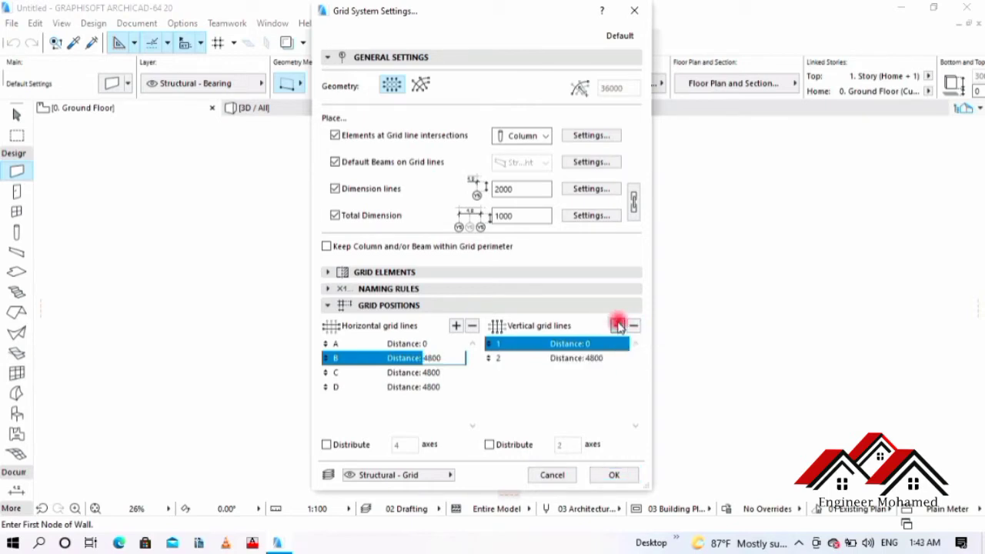
pyautogui.click(618, 326)
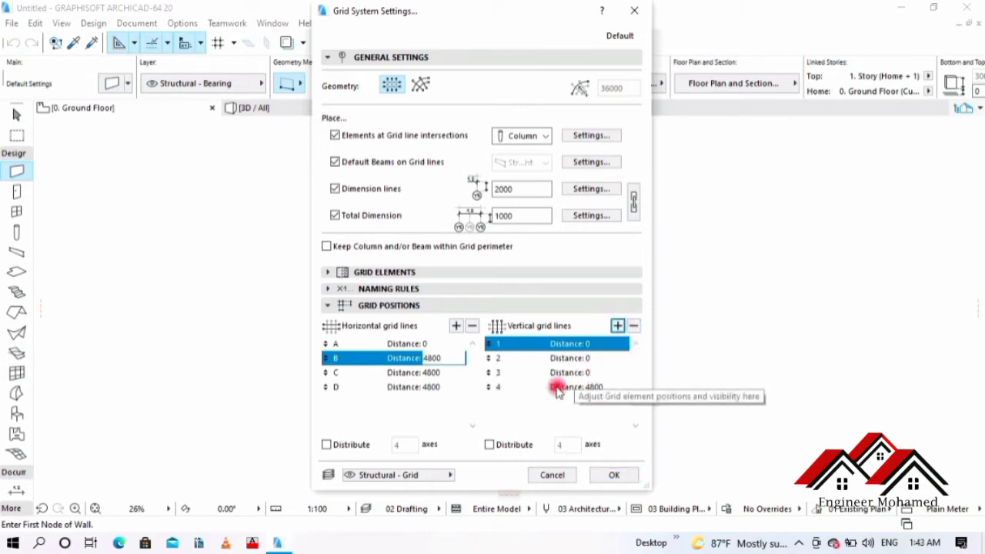
# - Set the distance of vertical grid line 2 to 4000 and line 3 to 6000, and accept the grid system settings
pyautogui.click(589, 358)
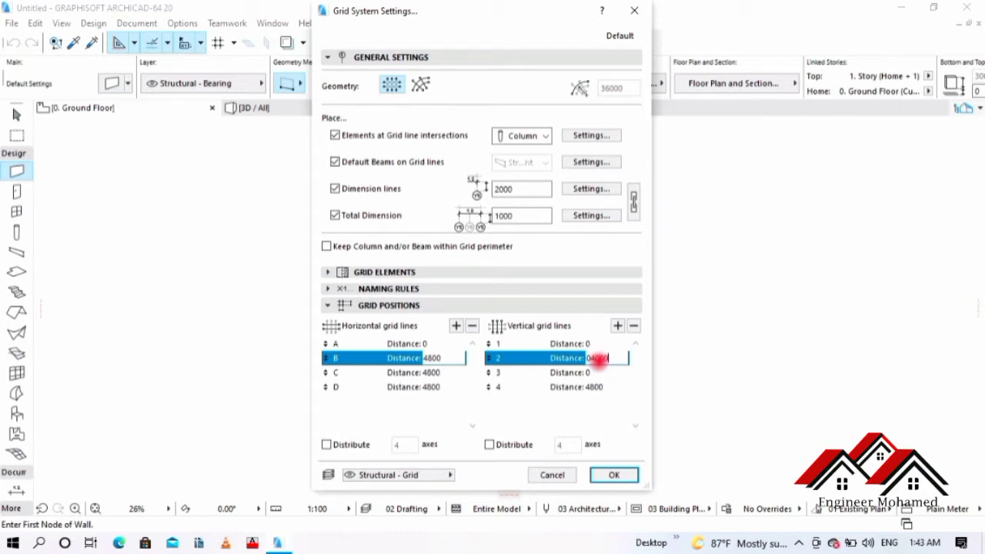
pyautogui.doubleClick(592, 358)
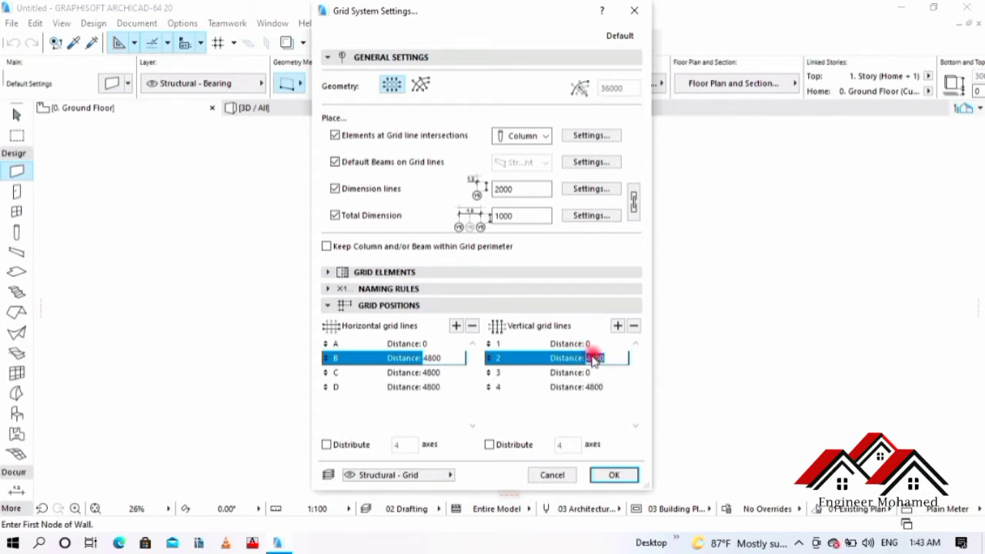
pyautogui.doubleClick(589, 372)
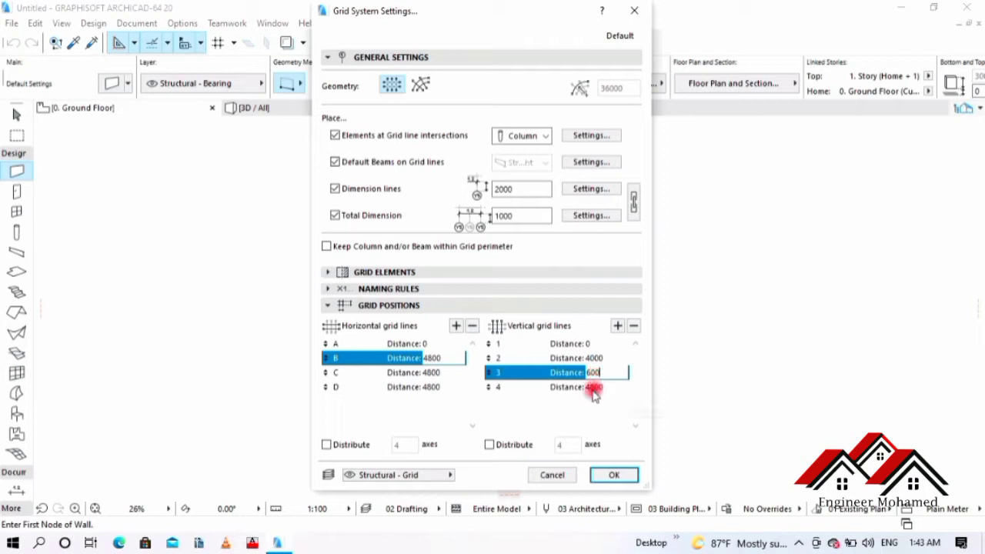
pyautogui.write('0')
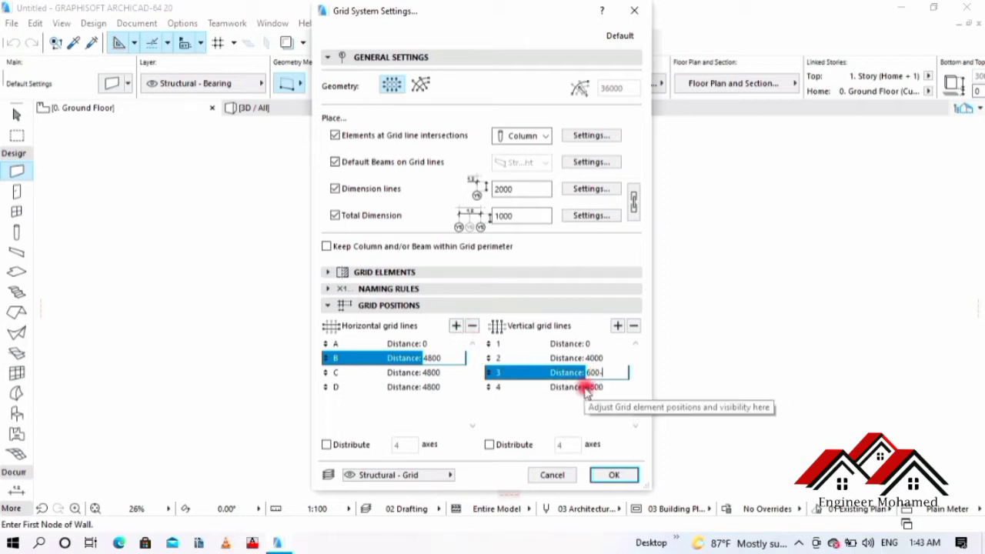
pyautogui.click(613, 475)
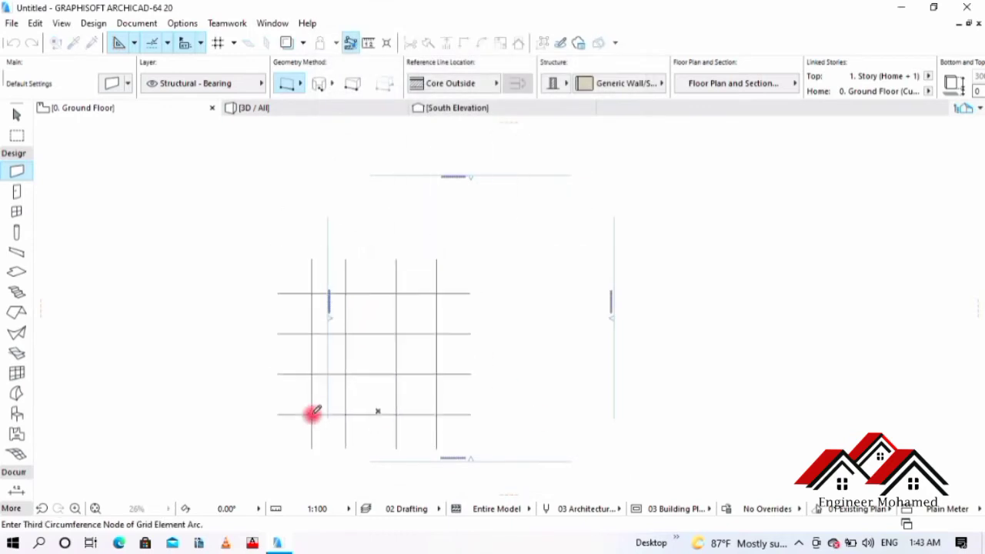
# - Place the grid system unrotated on the ground floor plan, inside the elevation markers, with its origin near the west and south markers
pyautogui.click(378, 373)
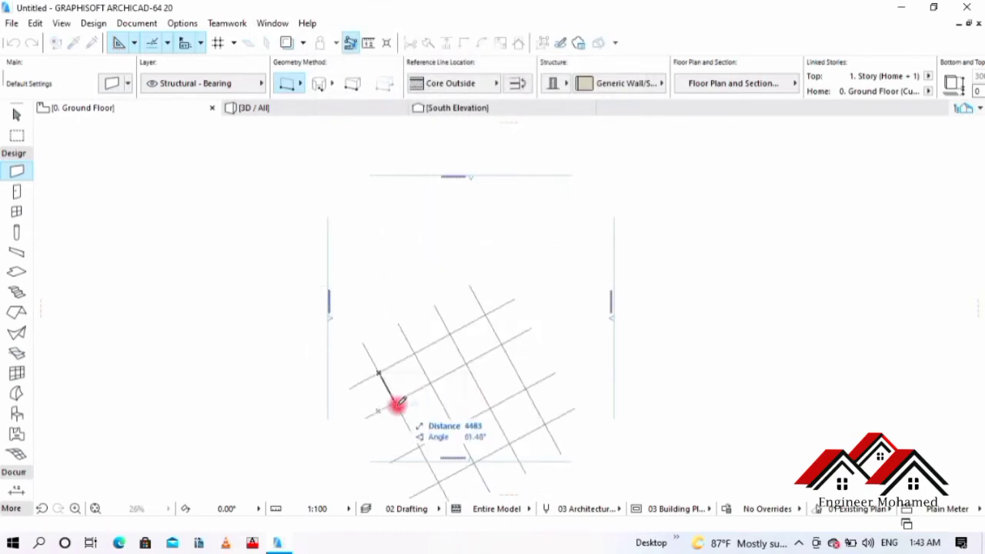
pyautogui.click(601, 371)
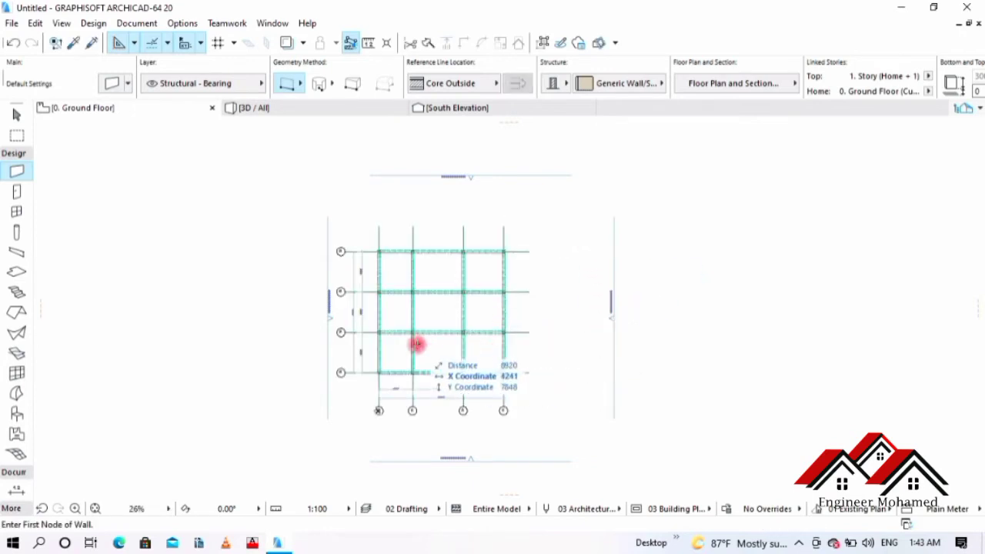
pyautogui.scroll(3, 419, 346)
pyautogui.scroll(3, 426, 344)
pyautogui.scroll(3, 385, 246)
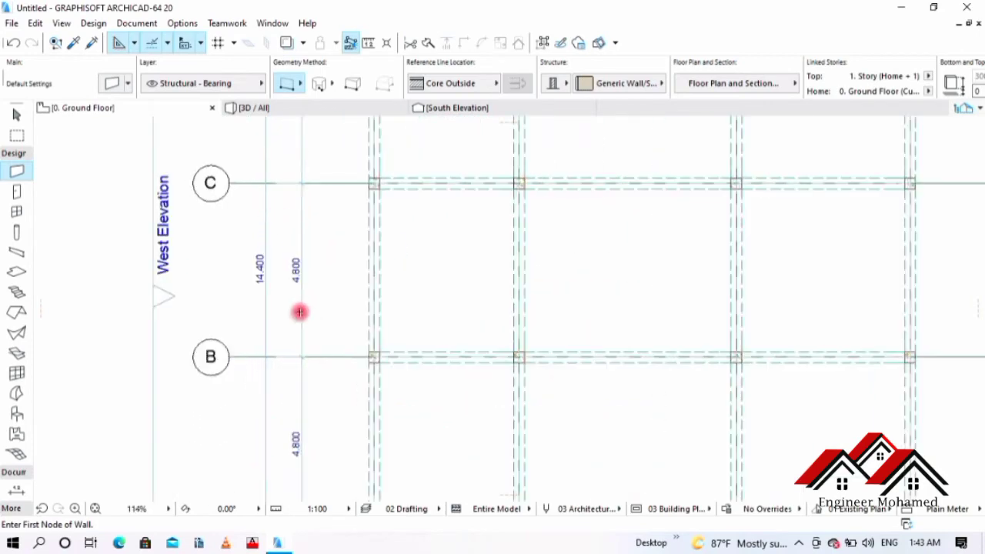
# - Examine the spacing dimensions between grid lines 1 to 4 and A to C on the ground floor plan
pyautogui.scroll(-1, 299, 312)
pyautogui.scroll(-2, 242, 265)
pyautogui.scroll(4, 462, 361)
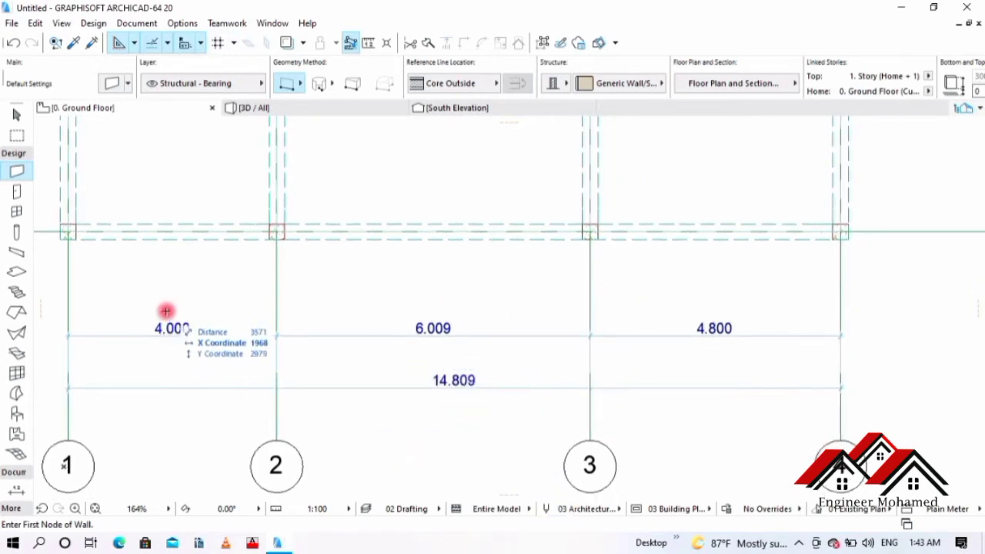
pyautogui.moveTo(165, 315); pyautogui.dragTo(233, 348, button='middle')
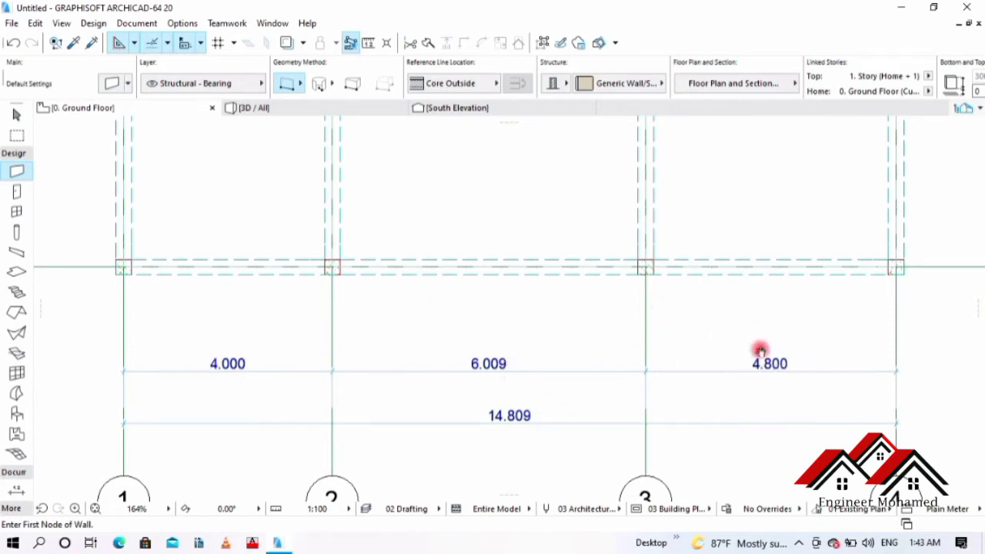
pyautogui.moveTo(759, 349); pyautogui.dragTo(656, 374, button='middle')
pyautogui.scroll(-3, 658, 374)
pyautogui.scroll(2, 365, 321)
pyautogui.moveTo(440, 362); pyautogui.dragTo(507, 453, button='middle')
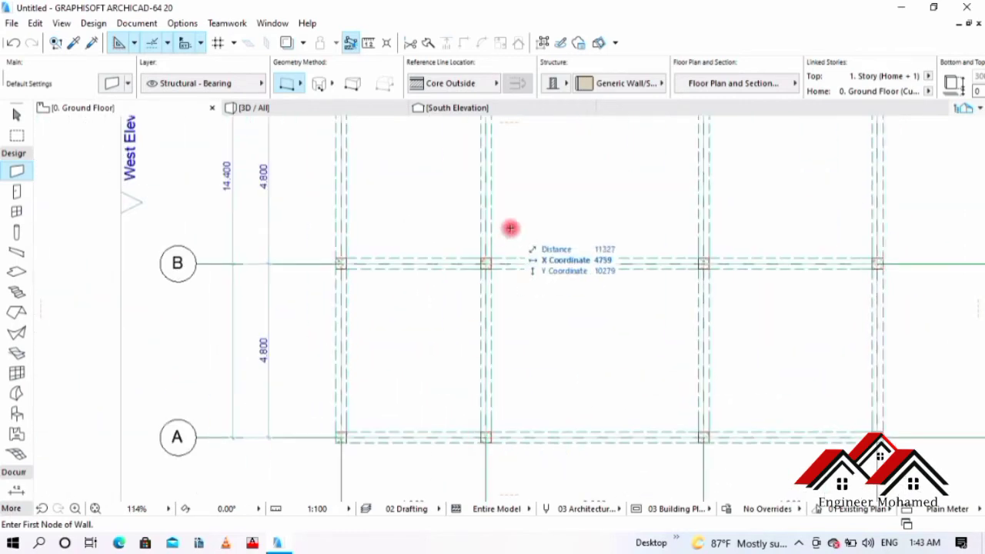
pyautogui.moveTo(510, 228); pyautogui.dragTo(447, 386, button='middle')
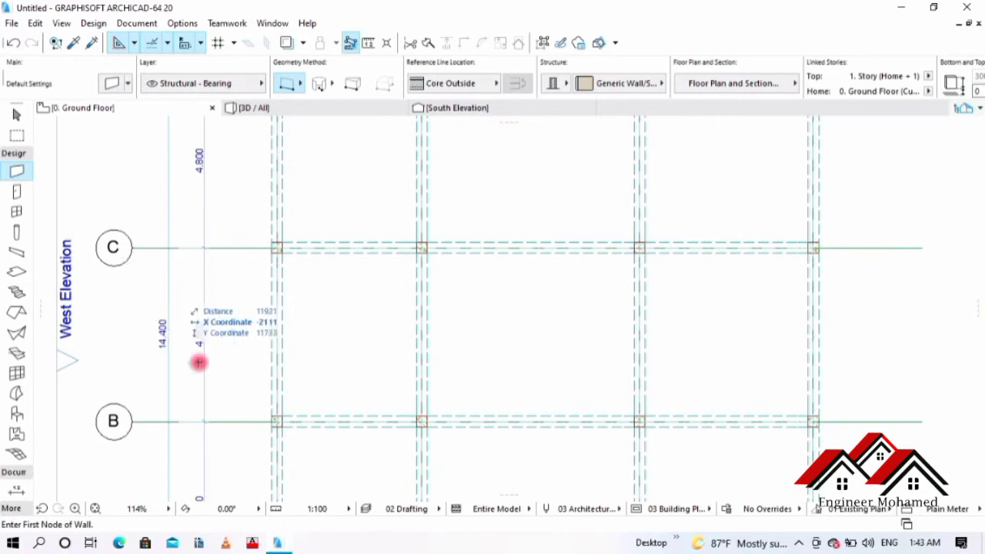
# - Select the whole grid system with its columns, beams and dimensions inside the elevation markers and delete it
pyautogui.scroll(-3, 332, 254)
pyautogui.scroll(-2, 332, 254)
pyautogui.moveTo(380, 251); pyautogui.dragTo(460, 264, button='middle')
pyautogui.scroll(-2, 471, 267)
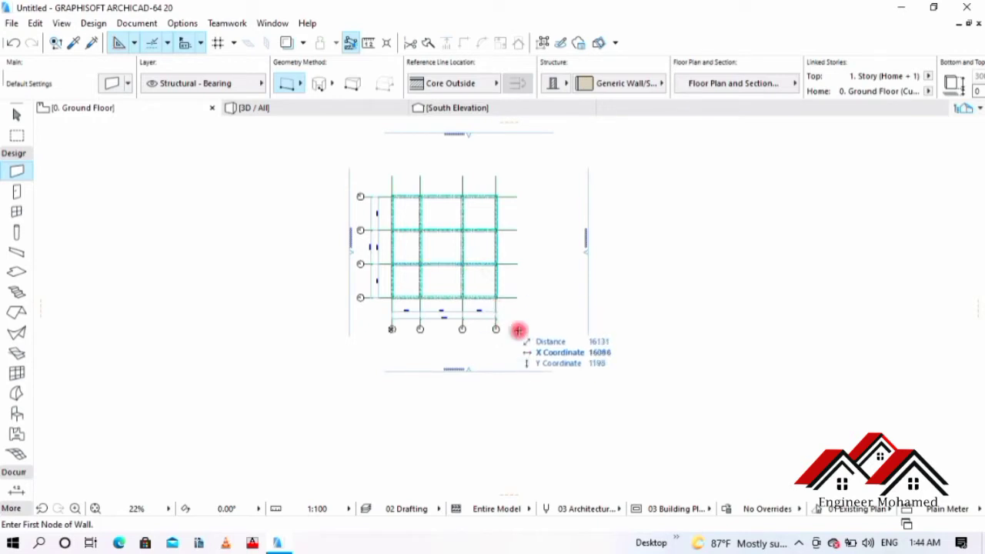
pyautogui.press('shift')
pyautogui.click(545, 356)
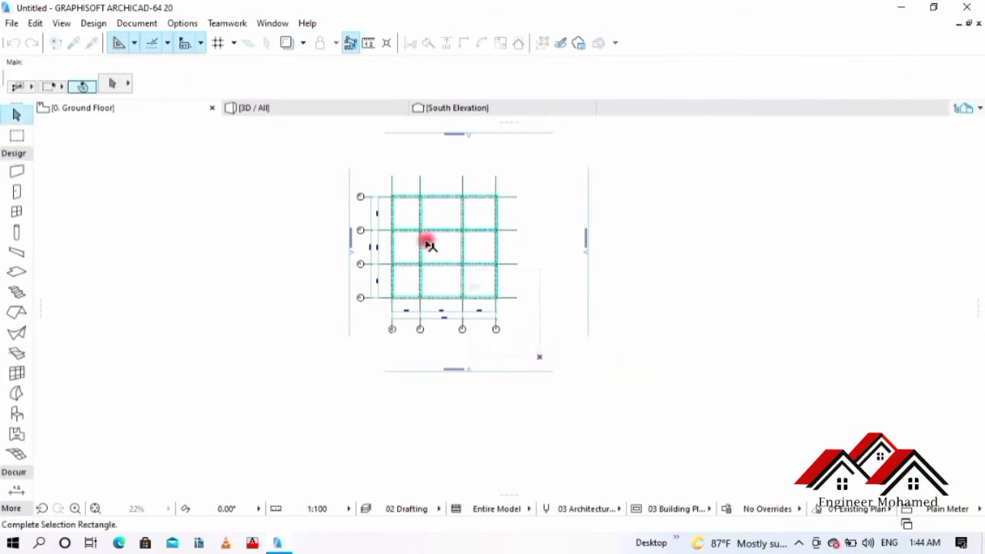
pyautogui.click(362, 172)
pyautogui.press('Delete')
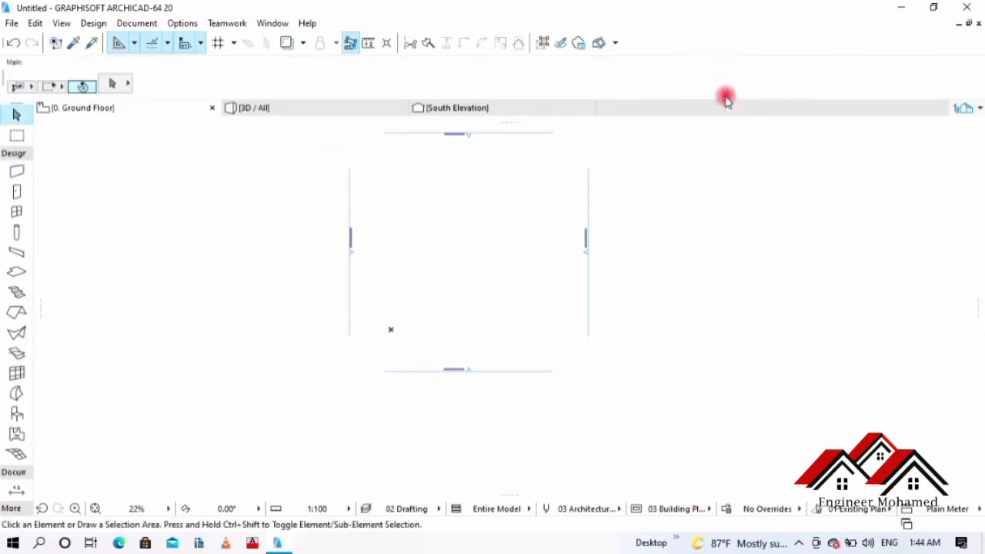
# - Set the project's model working unit to meter with 2 decimals
pyautogui.moveTo(521, 275); pyautogui.dragTo(520, 337, button='middle')
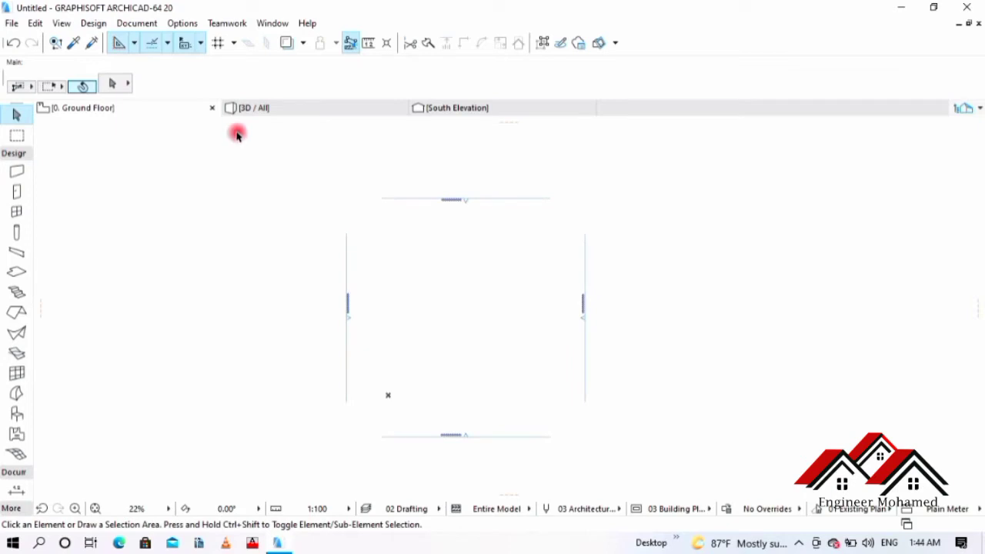
pyautogui.click(182, 23)
pyautogui.moveTo(241, 48)
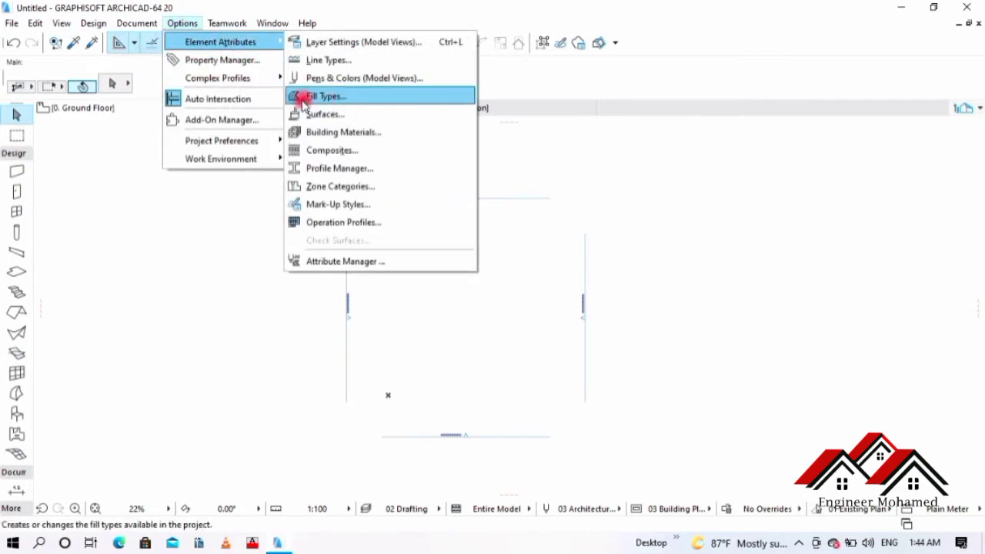
pyautogui.moveTo(224, 141)
pyautogui.click(331, 141)
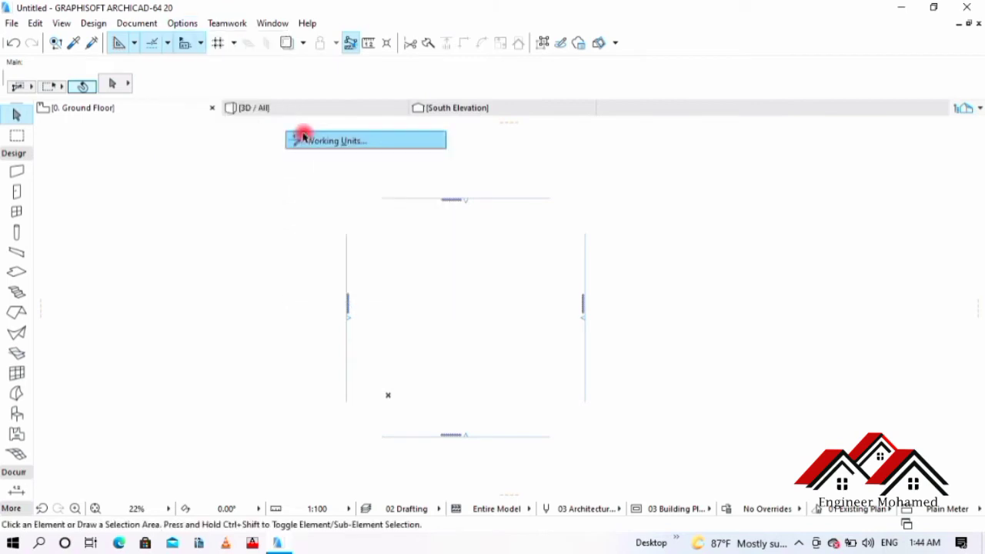
pyautogui.click(541, 124)
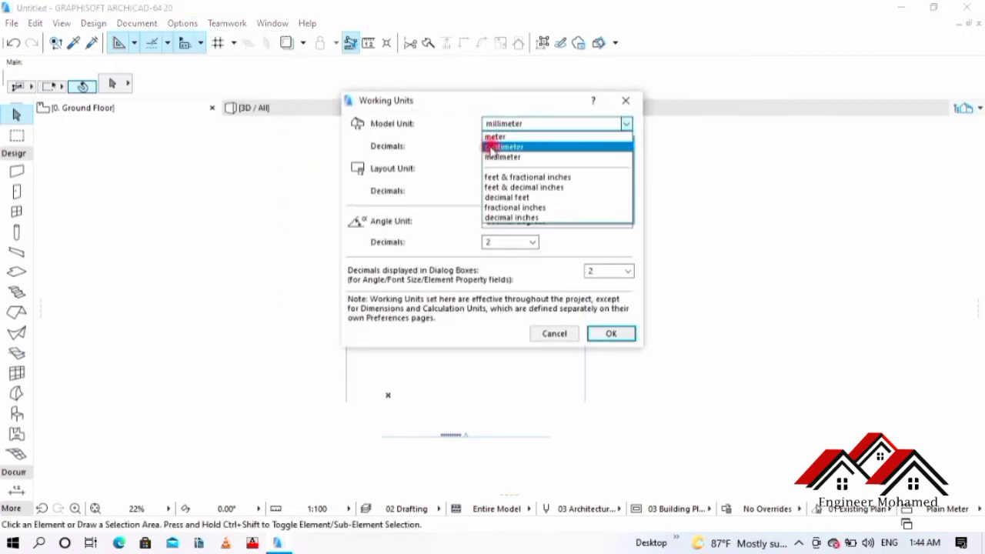
pyautogui.click(501, 137)
pyautogui.click(516, 150)
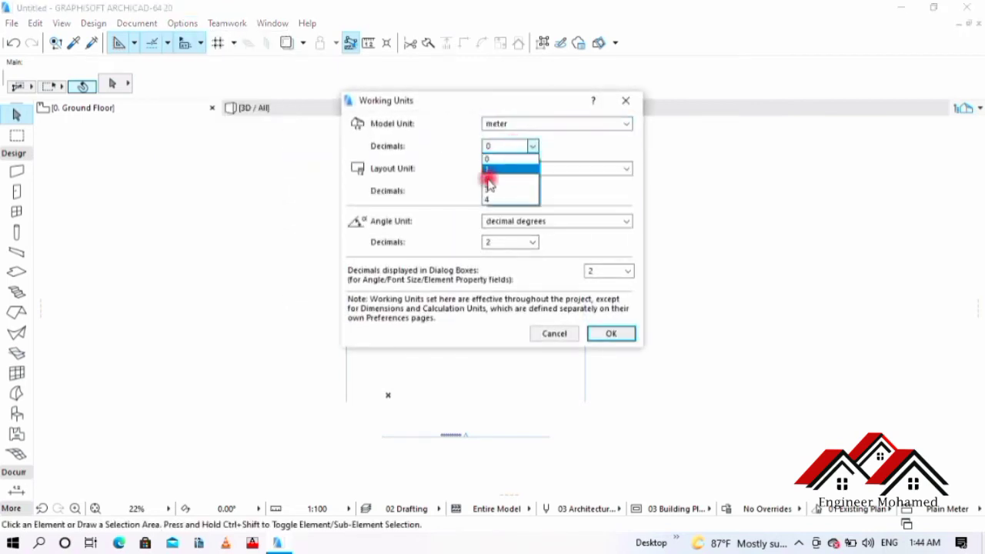
pyautogui.click(488, 180)
# - Set the layout unit to meter with 2 decimals and accept the working units
pyautogui.click(501, 173)
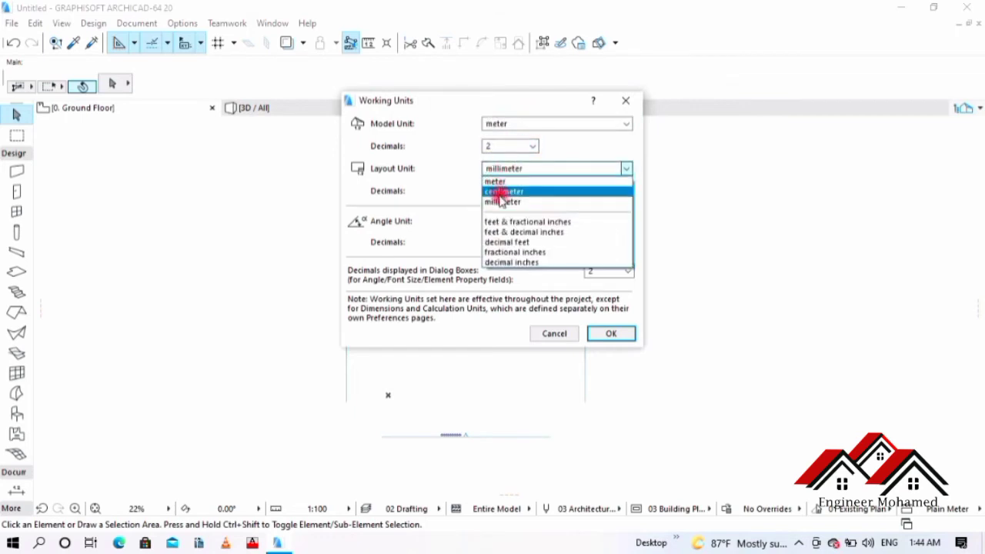
pyautogui.click(499, 183)
pyautogui.click(504, 196)
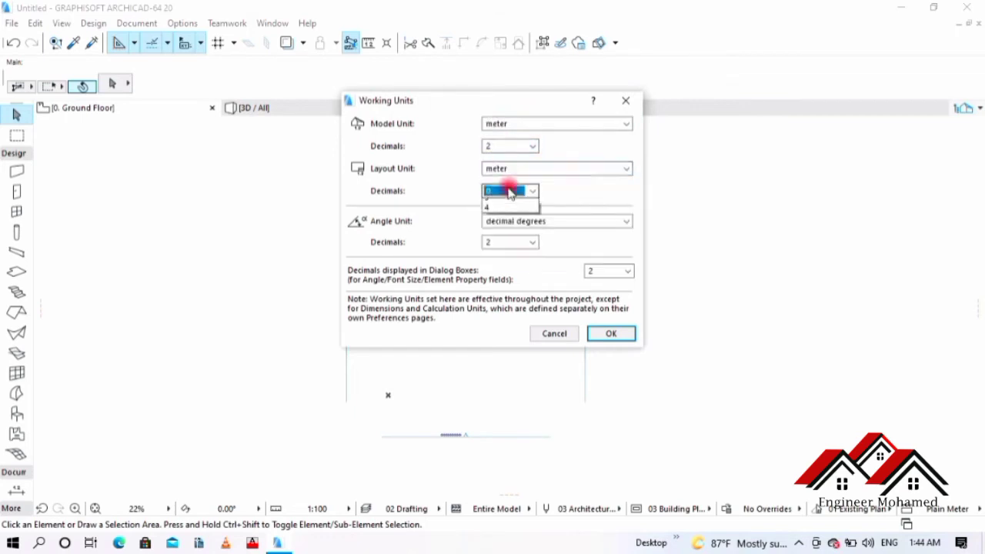
pyautogui.click(508, 227)
pyautogui.click(608, 336)
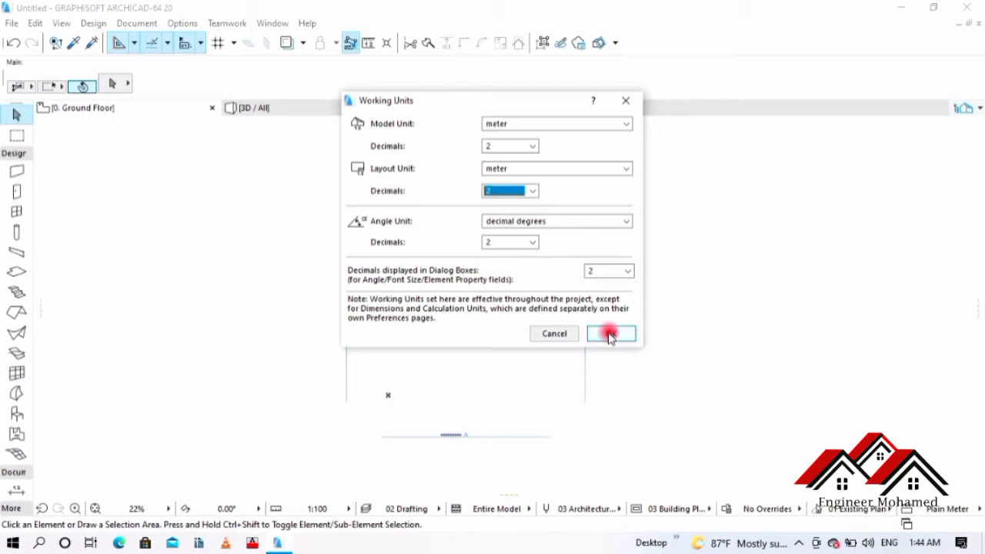
pyautogui.click(609, 336)
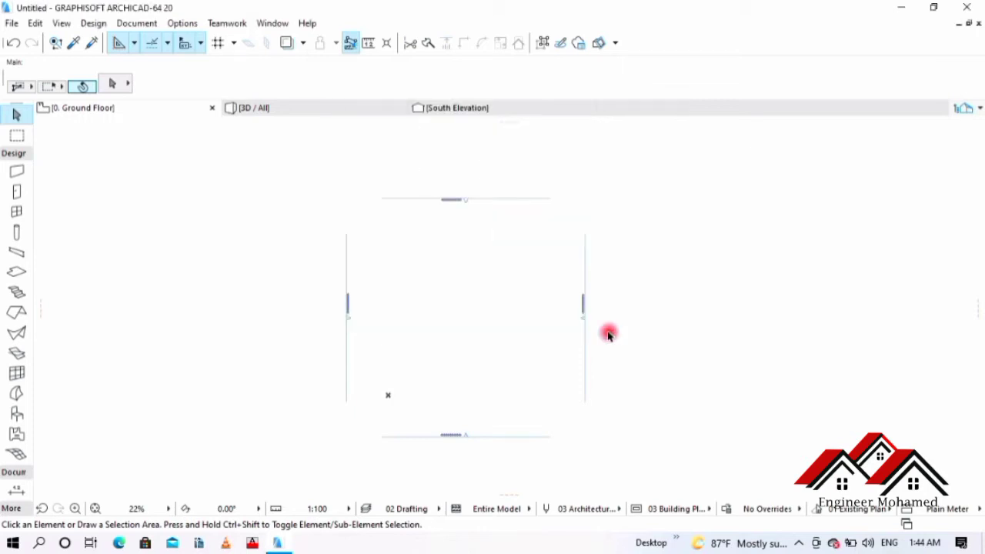
pyautogui.scroll(3, 426, 262)
pyautogui.scroll(-3, 431, 231)
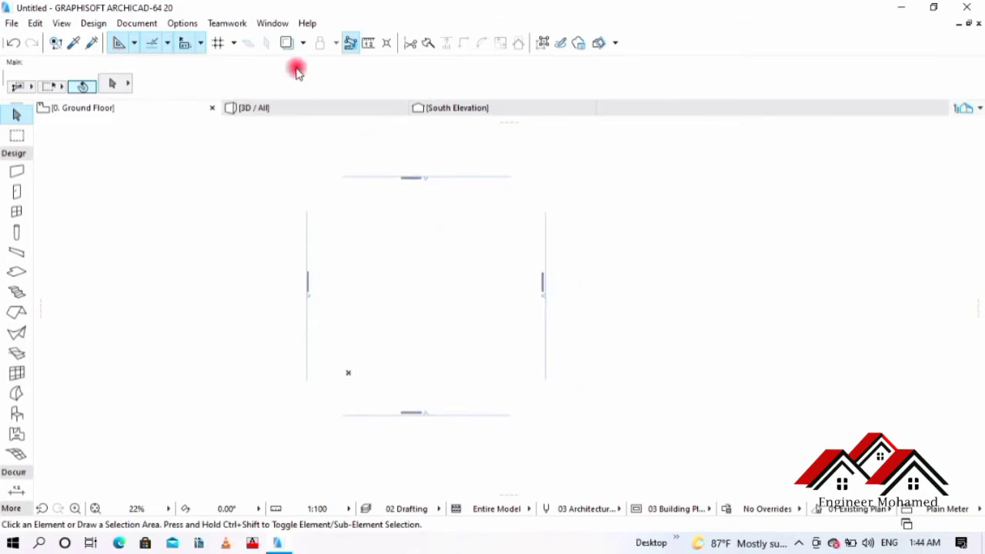
pyautogui.click(175, 23)
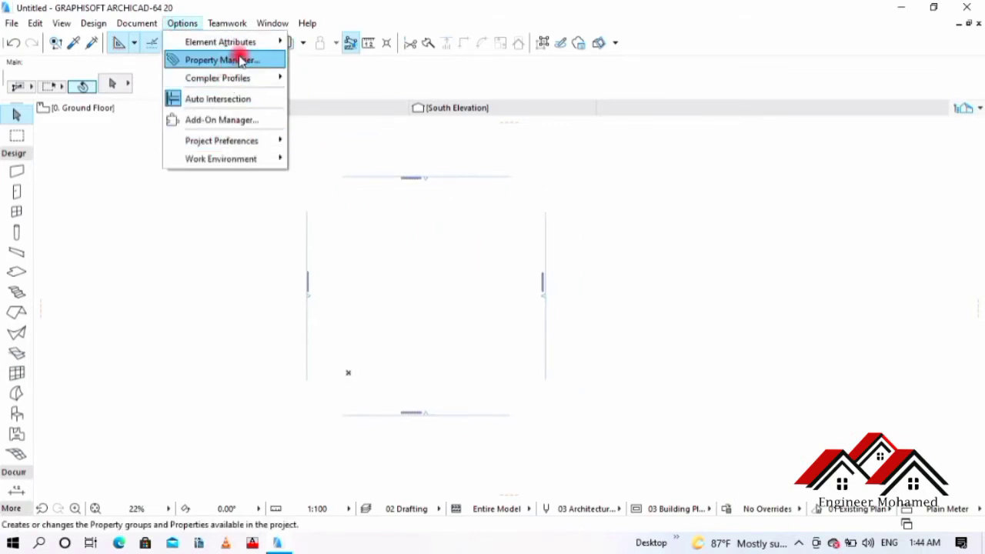
pyautogui.click(449, 216)
pyautogui.moveTo(452, 257); pyautogui.dragTo(565, 262, button='middle')
pyautogui.scroll(2, 527, 264)
pyautogui.scroll(-3, 583, 270)
pyautogui.scroll(2, 593, 308)
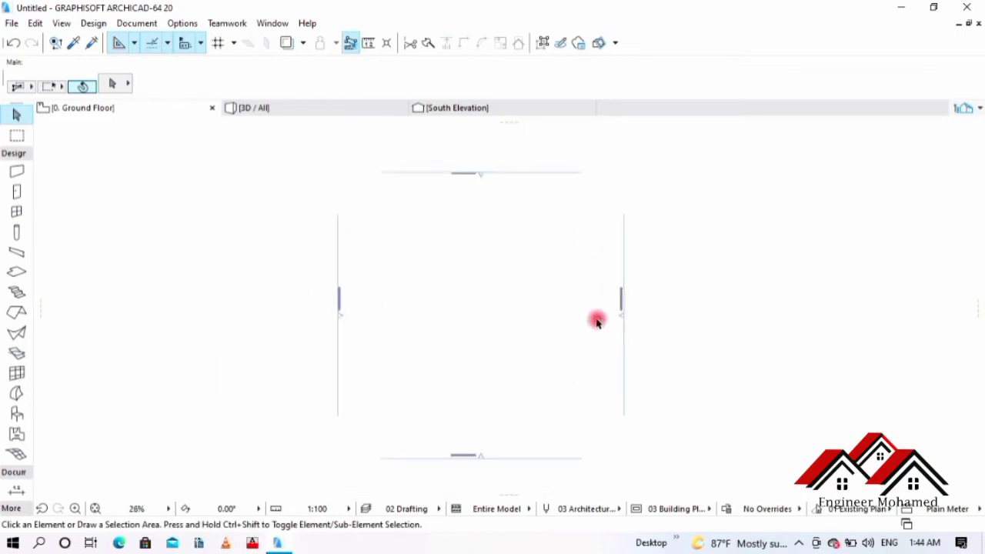
pyautogui.moveTo(596, 321); pyautogui.dragTo(550, 323, button='middle')
pyautogui.moveTo(320, 311); pyautogui.dragTo(329, 300, button='middle')
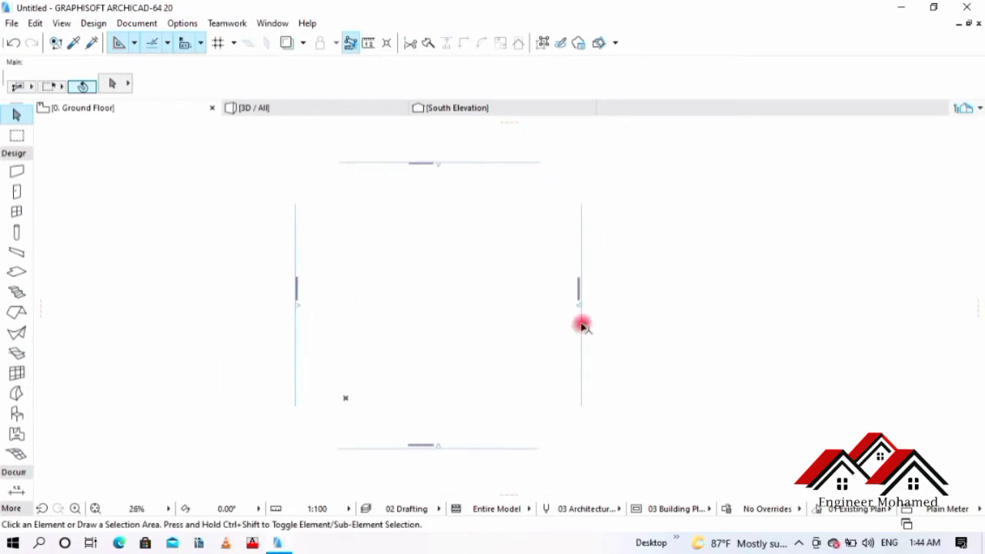
# - Open lay out of column.pdf from the desktop in Adobe Reader and examine its grid lines, spacings and column positions
pyautogui.click(908, 7)
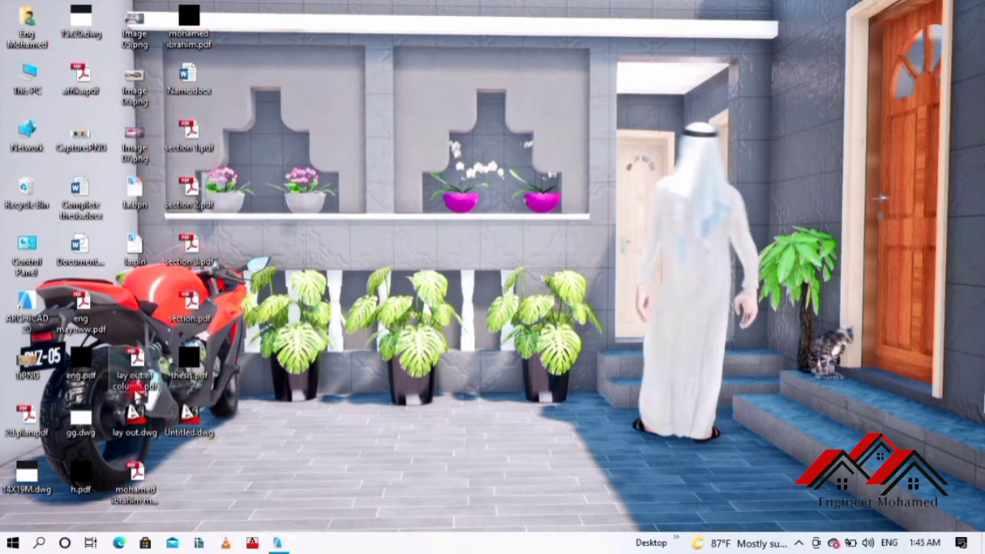
pyautogui.doubleClick(135, 356)
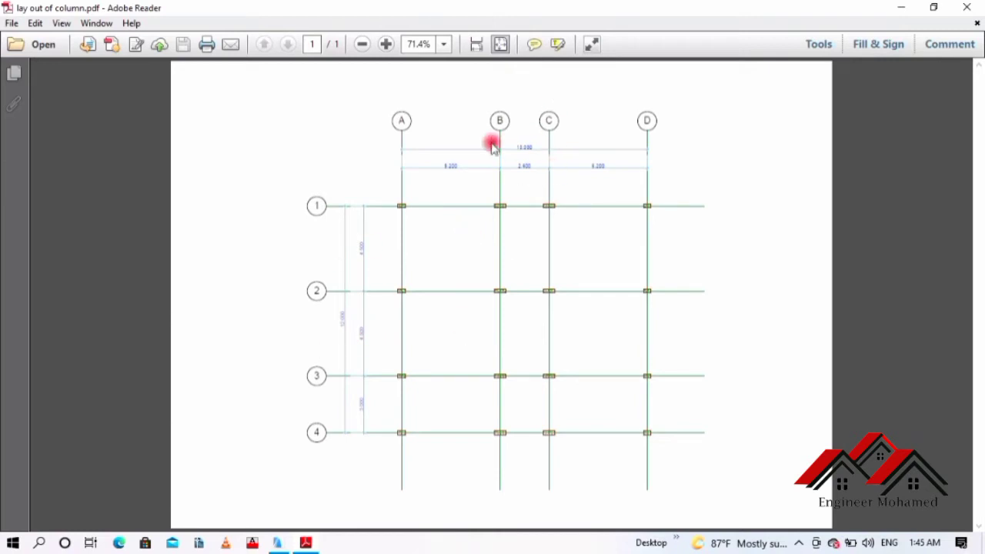
pyautogui.doubleClick(551, 128)
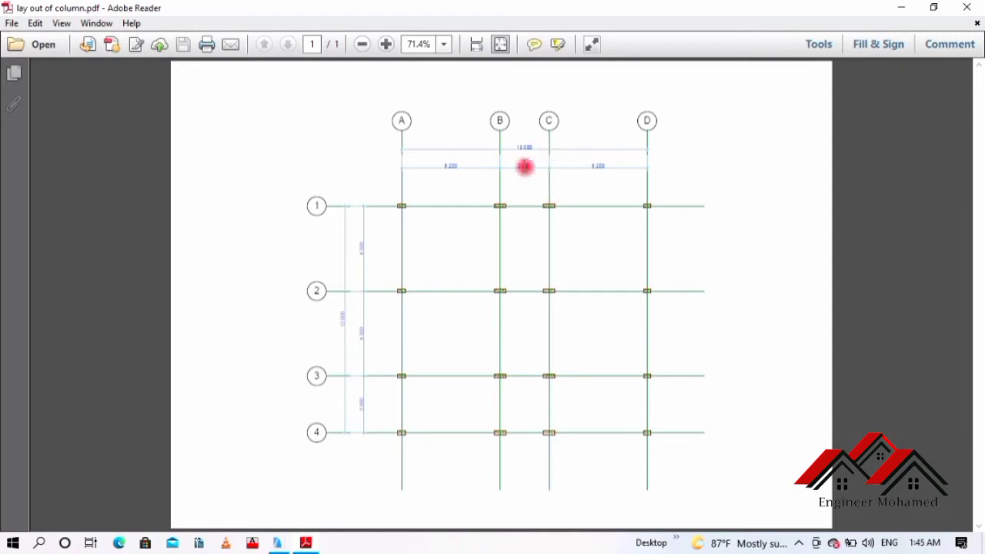
pyautogui.click(478, 45)
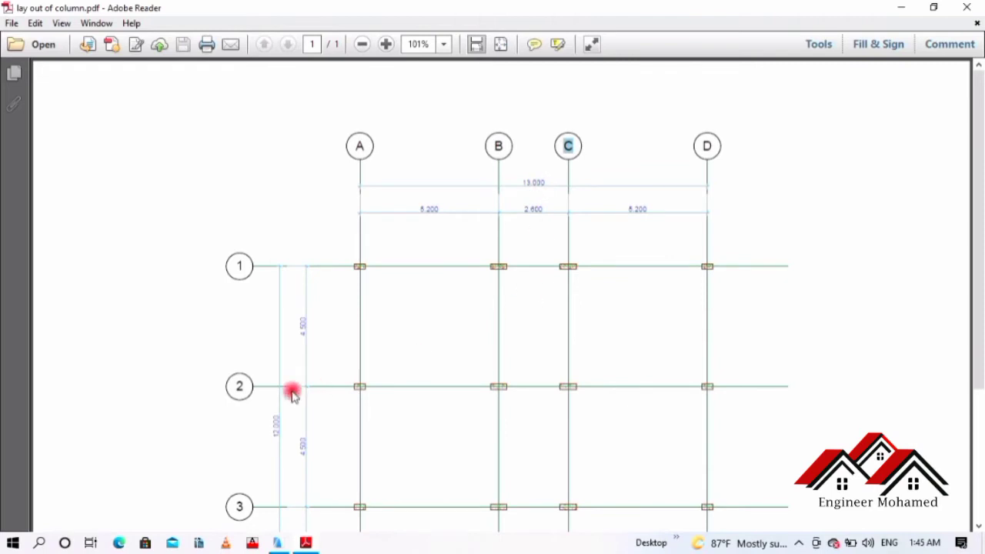
pyautogui.scroll(-5, 279, 345)
pyautogui.scroll(3, 292, 215)
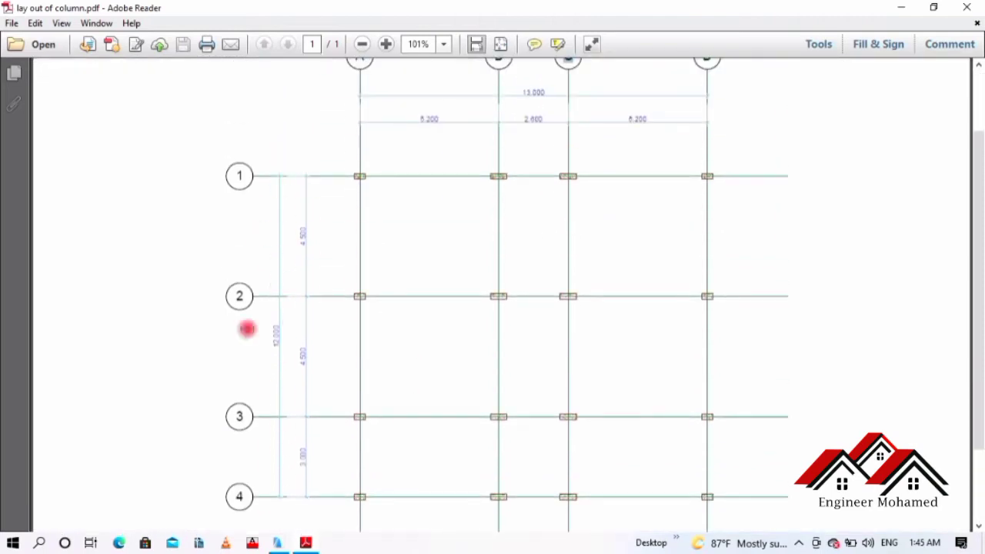
pyautogui.scroll(3, 308, 262)
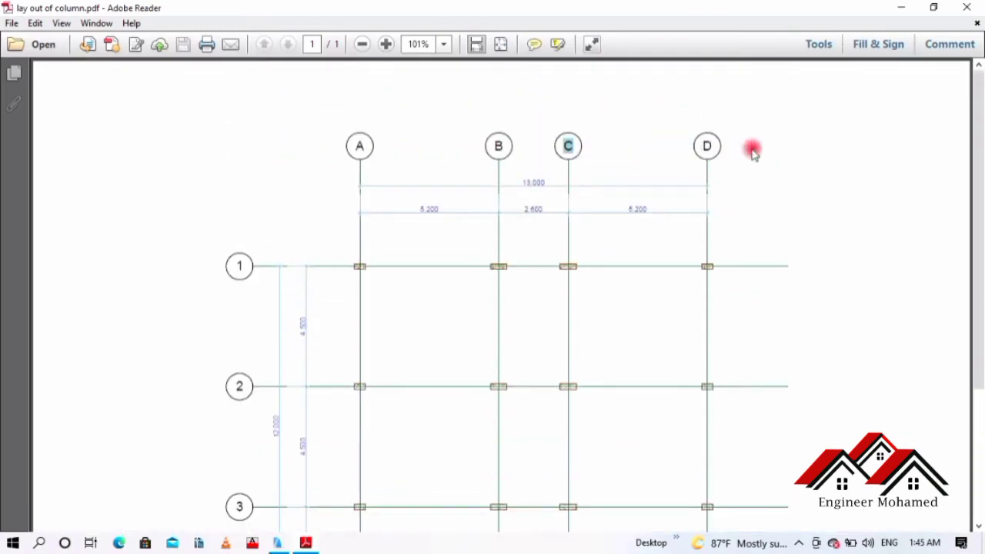
pyautogui.scroll(-4, 418, 189)
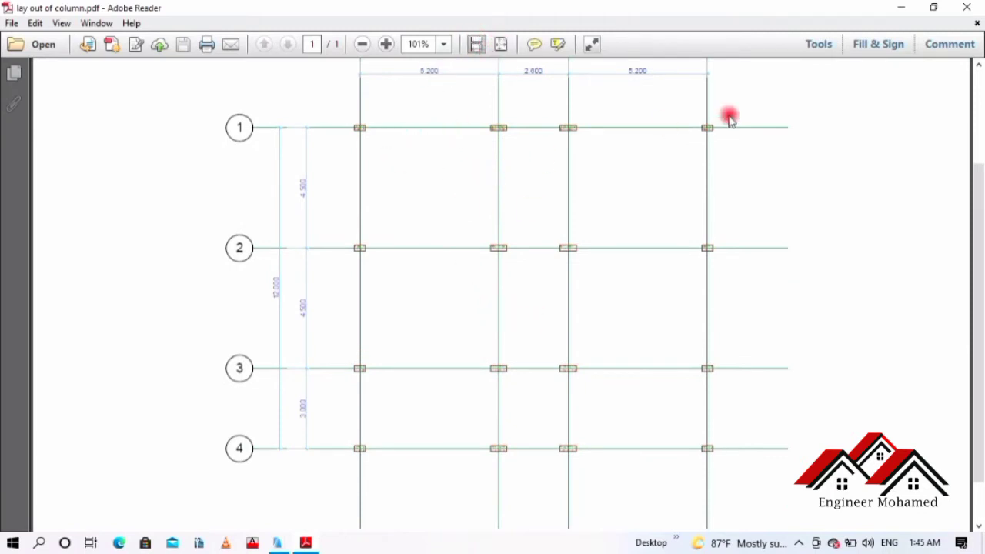
# - Close the column layout PDF, refresh the desktop and switch back to the ARCHICAD project
pyautogui.click(967, 7)
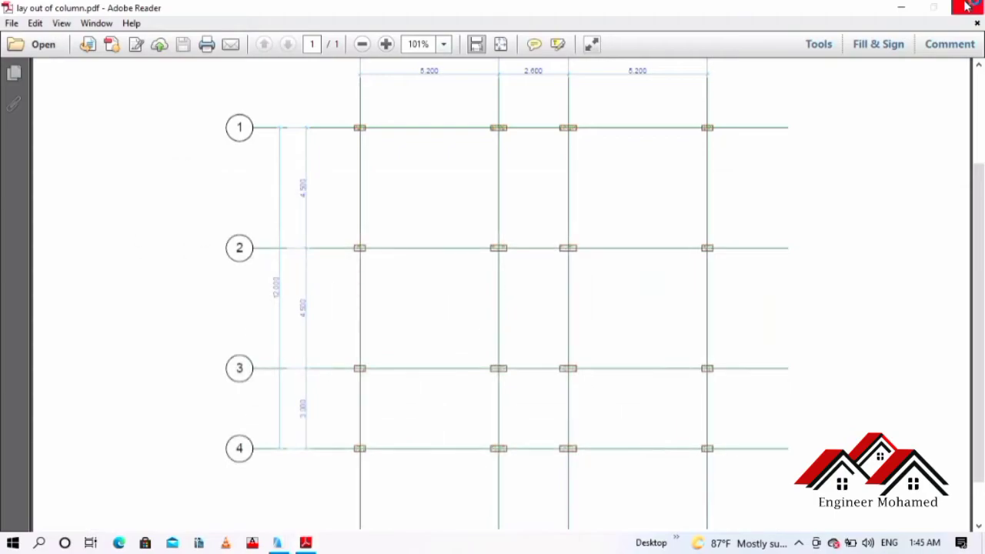
pyautogui.click(967, 7)
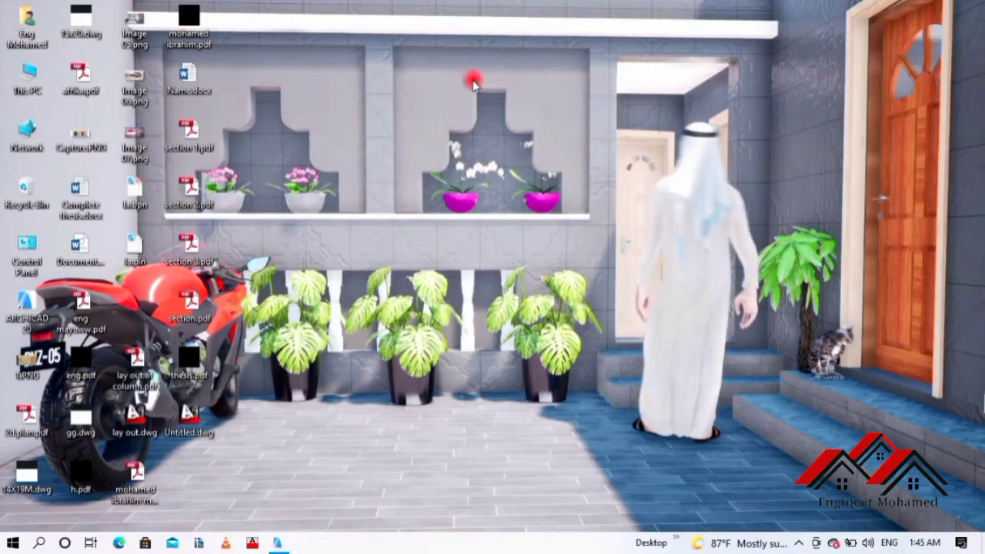
pyautogui.rightClick(456, 71)
pyautogui.click(501, 103)
pyautogui.click(273, 544)
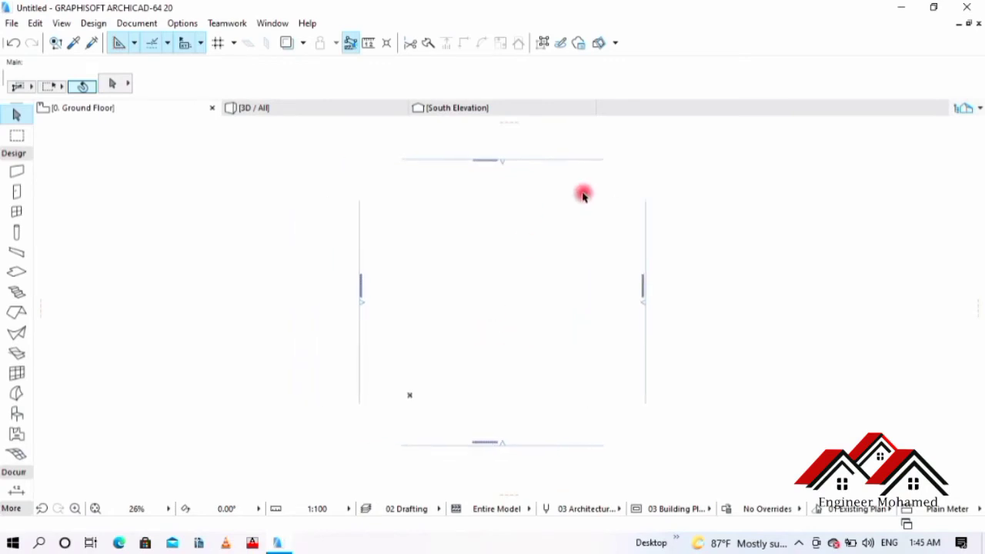
pyautogui.click(11, 24)
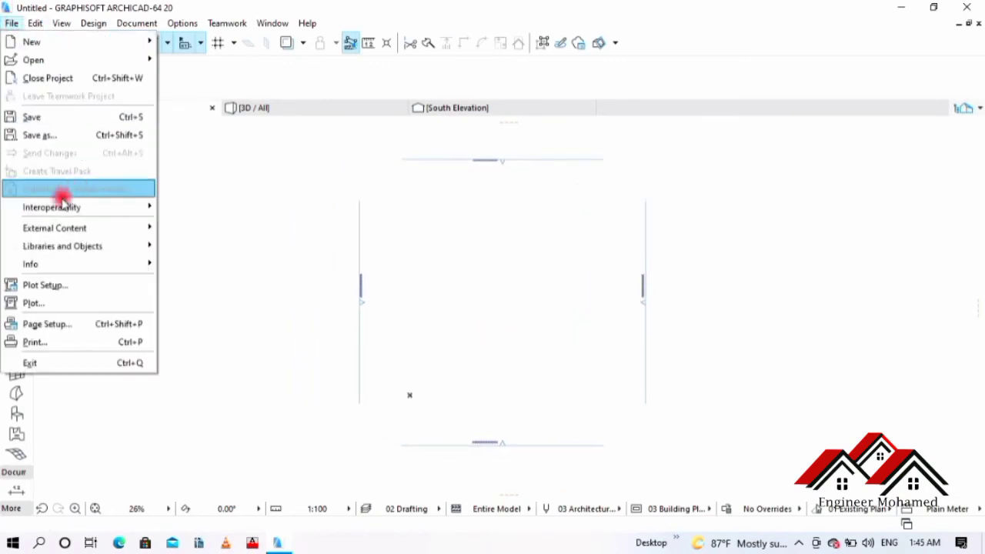
pyautogui.moveTo(70, 227)
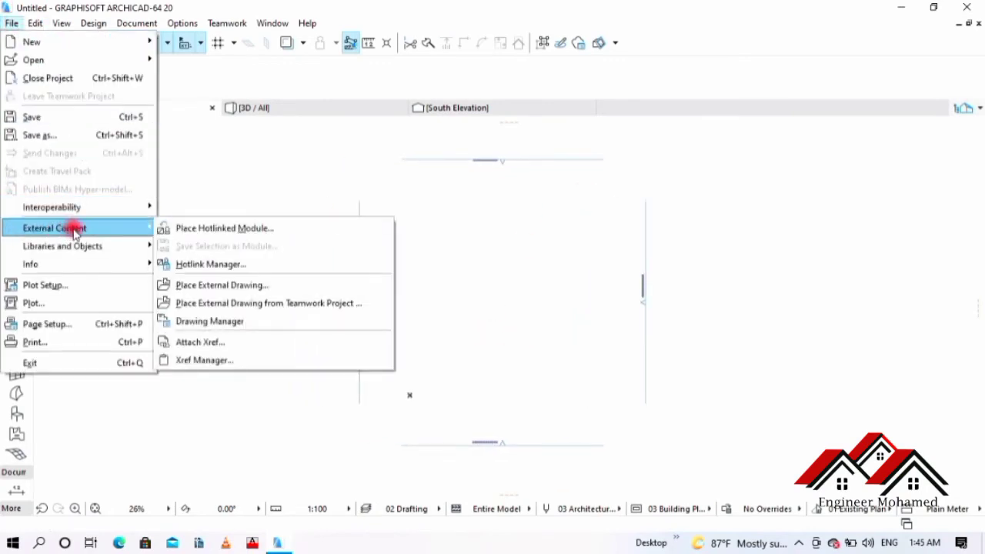
pyautogui.click(225, 287)
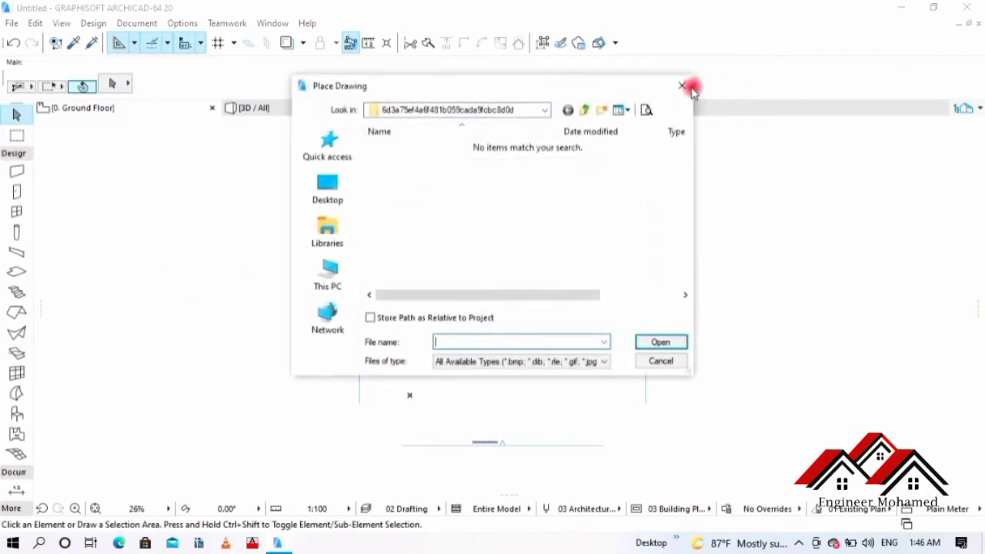
pyautogui.click(682, 85)
# - Start placing an external drawing and choose lay out of column.pdf from the desktop
pyautogui.click(12, 24)
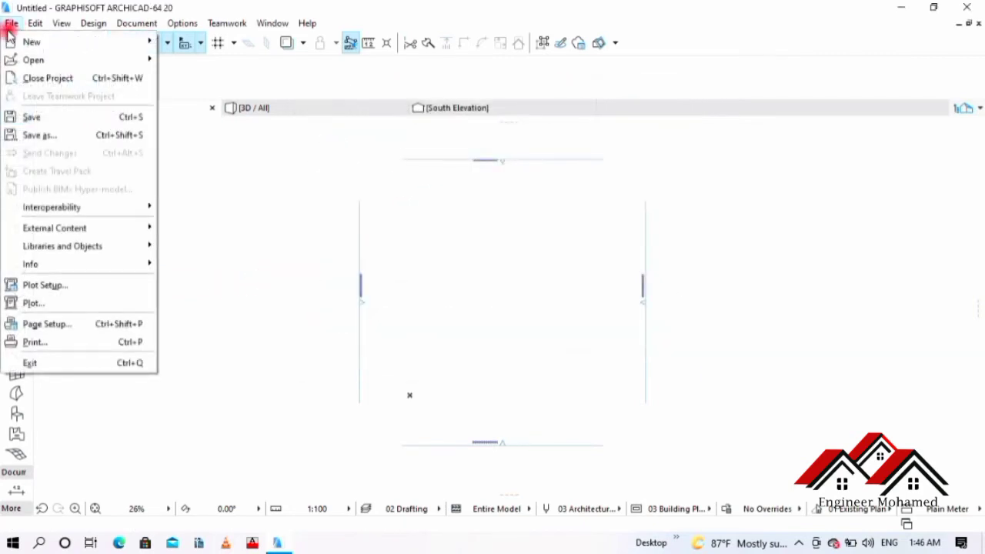
pyautogui.moveTo(40, 222)
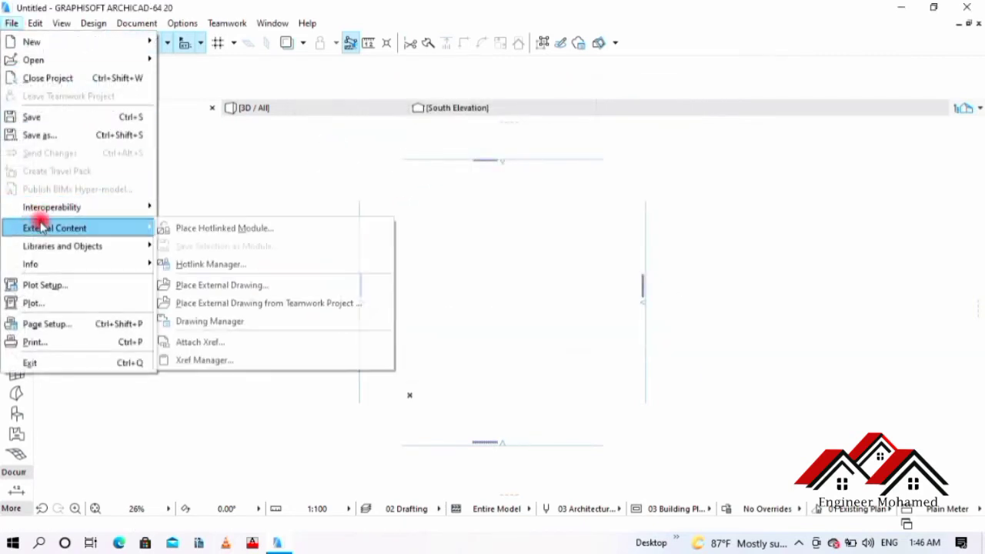
pyautogui.click(229, 286)
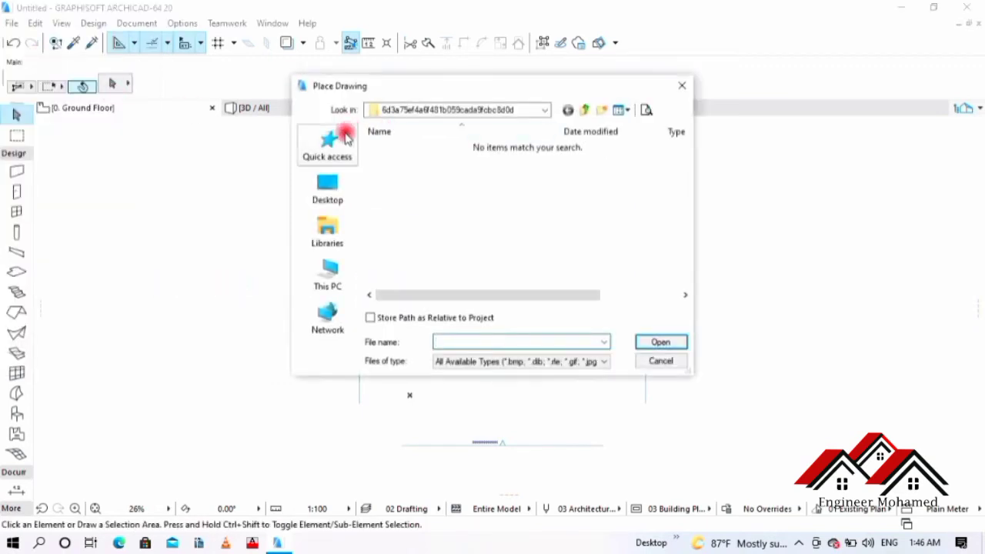
pyautogui.click(328, 200)
pyautogui.scroll(-10, 570, 223)
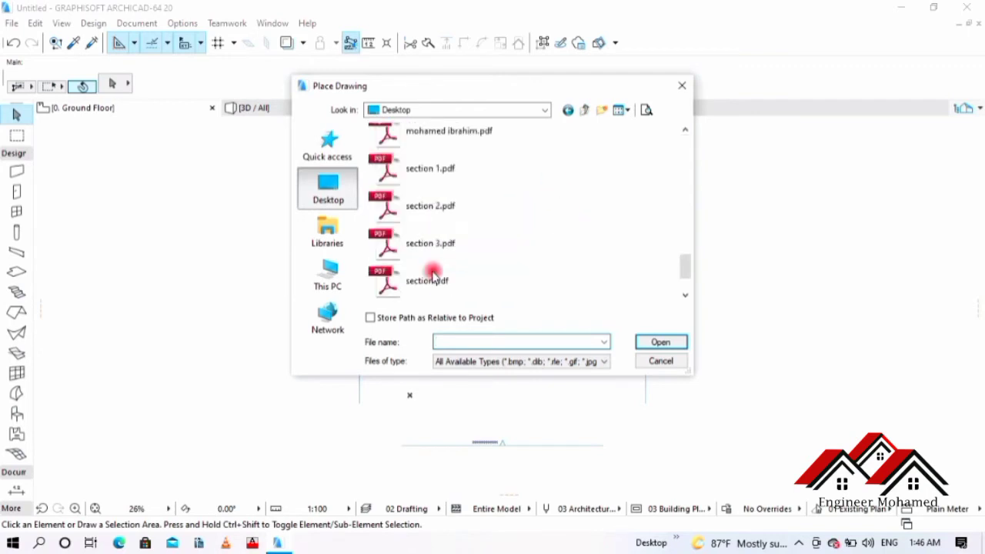
pyautogui.scroll(-1, 440, 262)
pyautogui.scroll(-1, 416, 231)
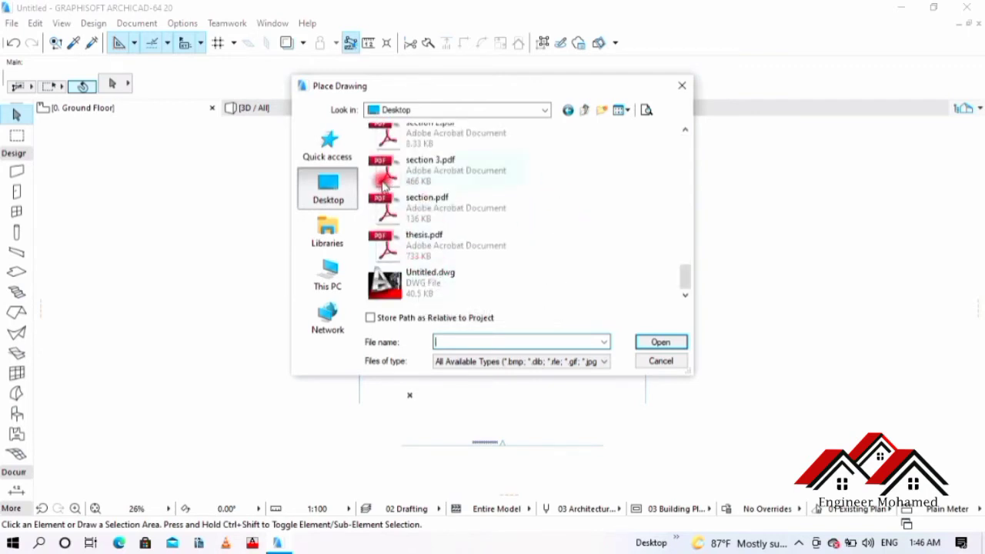
pyautogui.scroll(2, 400, 201)
pyautogui.scroll(2, 415, 161)
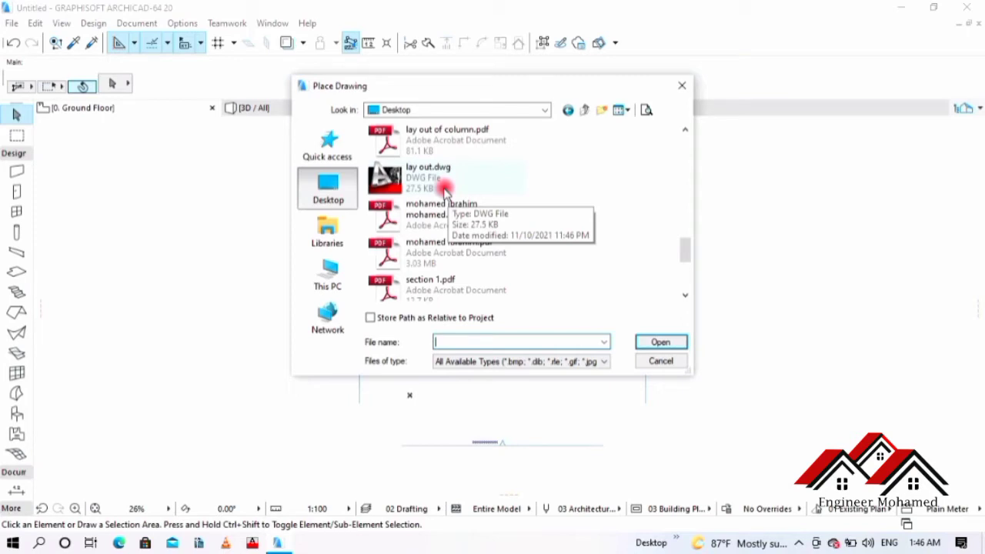
pyautogui.click(455, 142)
pyautogui.click(656, 344)
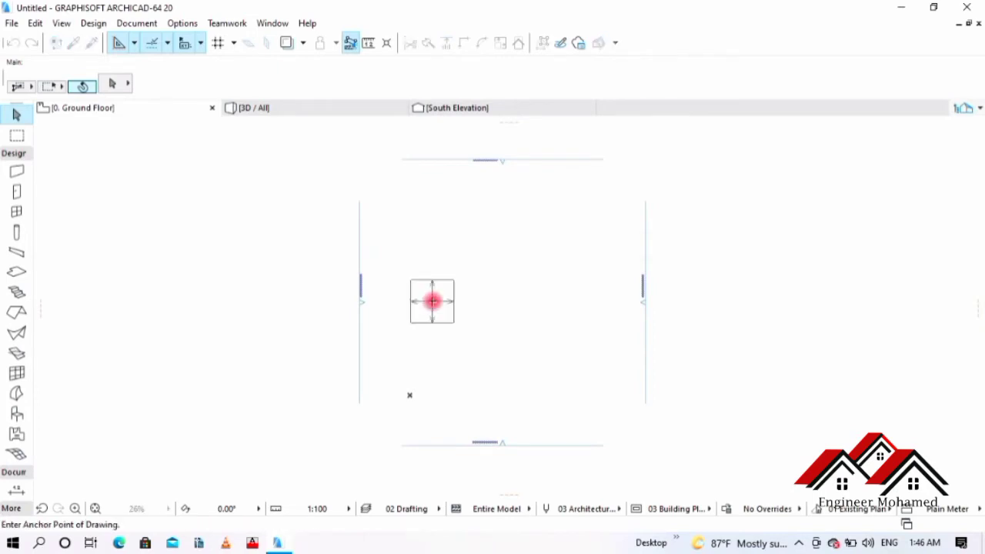
# - Anchor the column layout drawing inside the four elevation markers on the ground floor plan
pyautogui.scroll(-2, 300, 308)
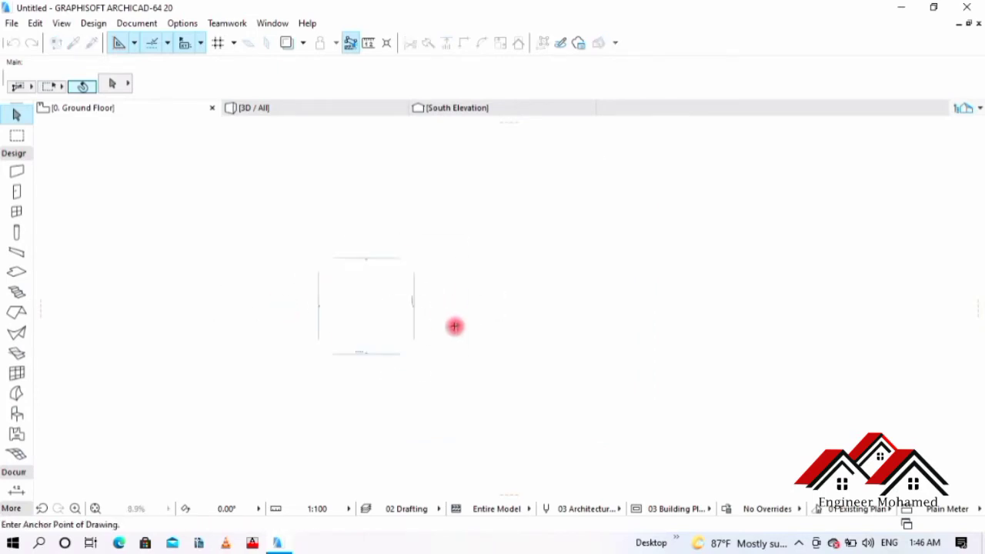
pyautogui.scroll(2, 279, 285)
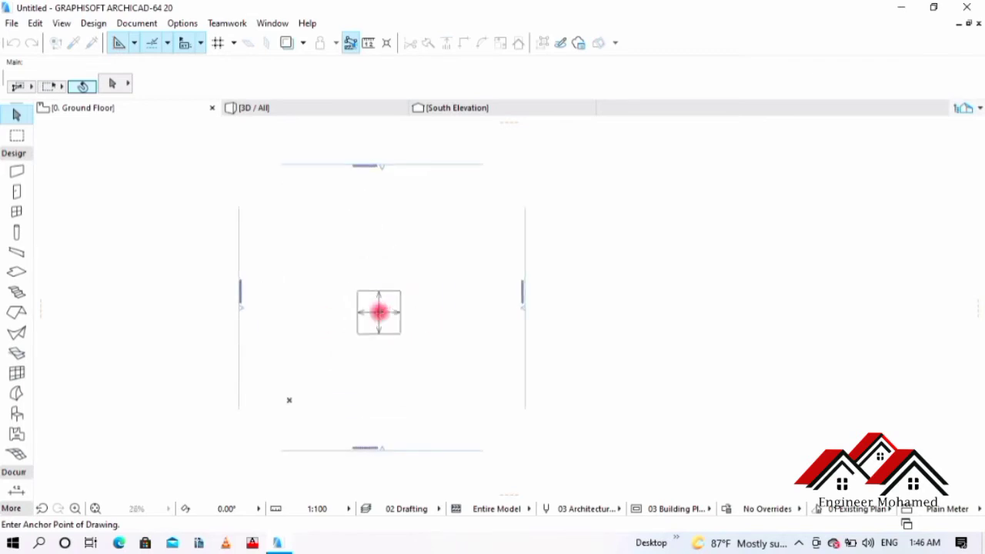
pyautogui.click(378, 312)
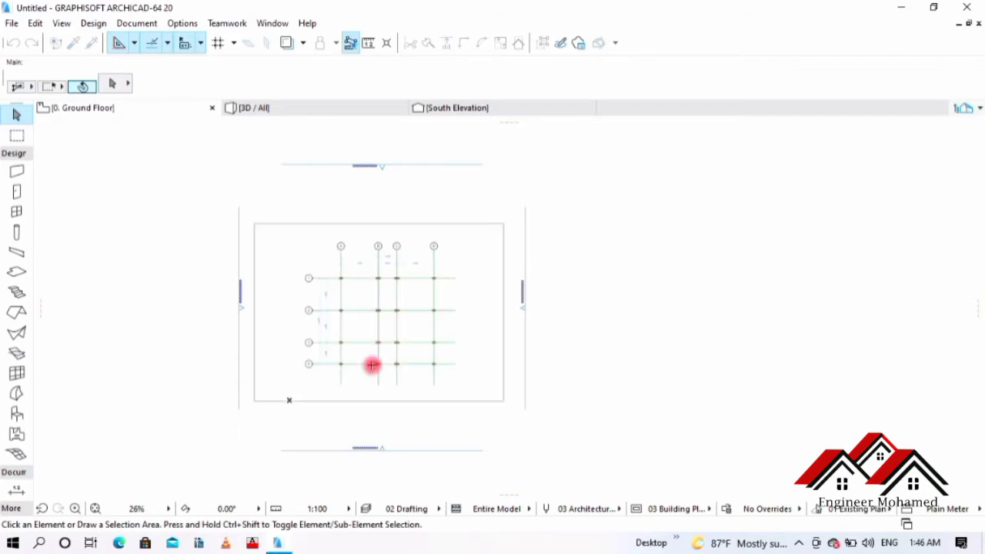
# - Move the placed column layout drawing horizontally out of the elevation markers to the empty area west of them and deselect it
pyautogui.scroll(5, 370, 345)
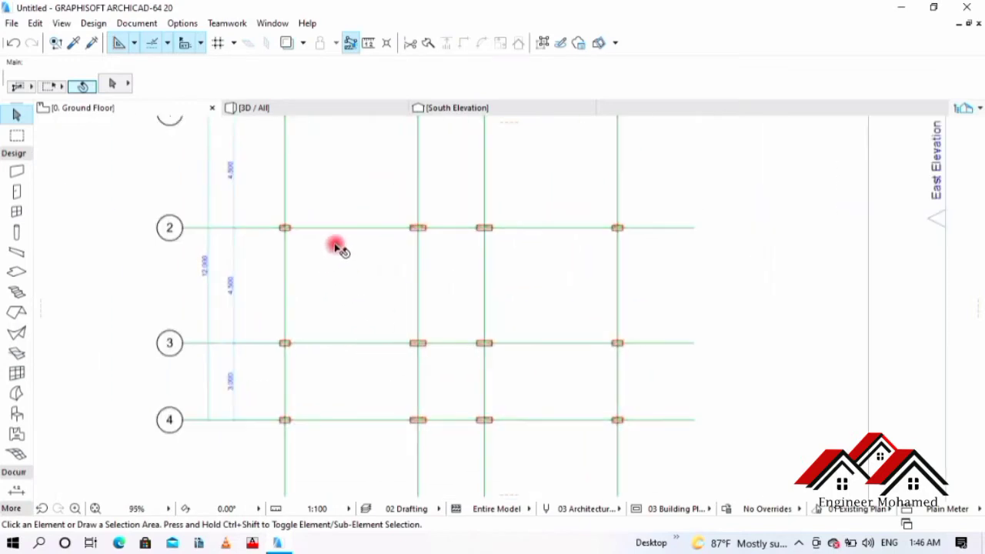
pyautogui.moveTo(337, 249); pyautogui.dragTo(317, 318, button='middle')
pyautogui.scroll(-3, 359, 273)
pyautogui.scroll(1, 346, 206)
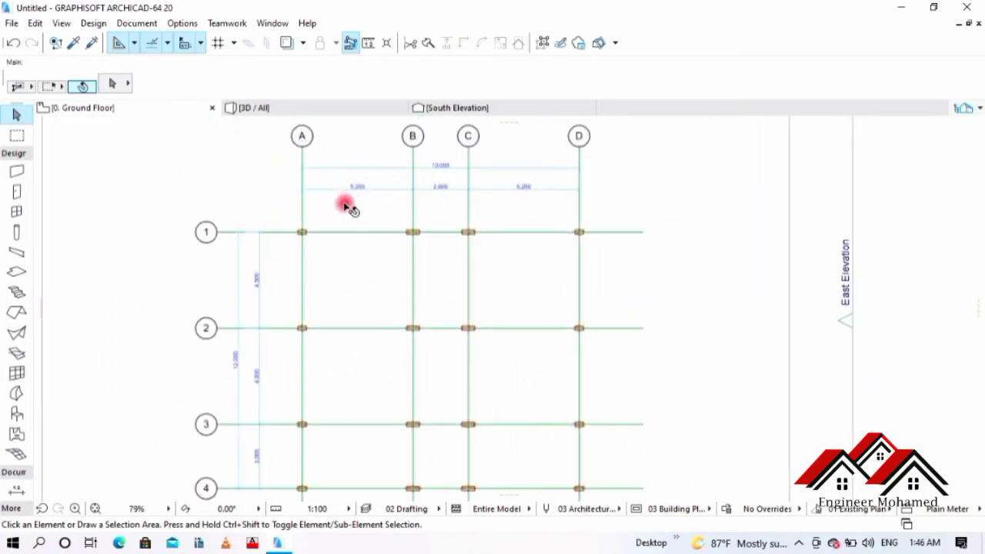
pyautogui.scroll(-3, 483, 185)
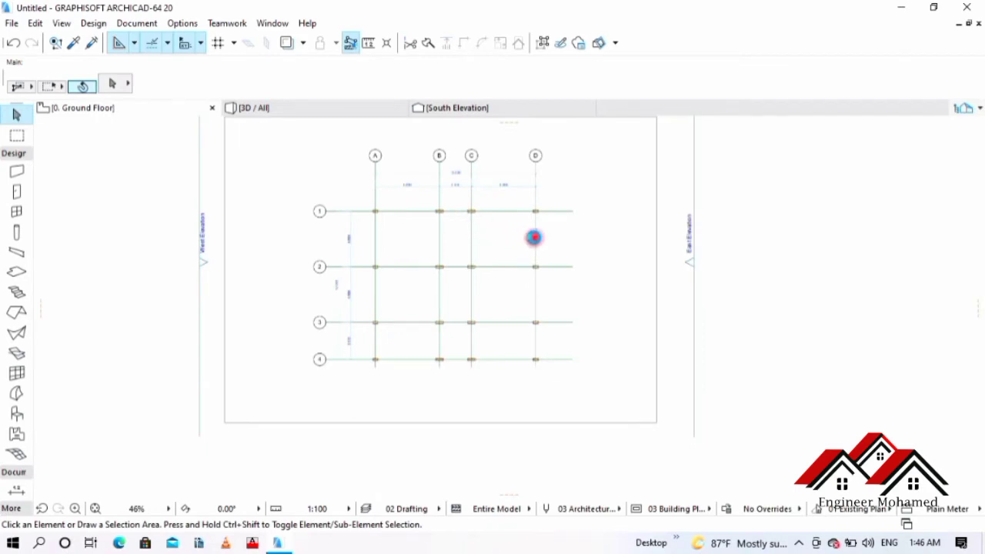
pyautogui.click(543, 324)
pyautogui.hotkey('ctrl', 'd')
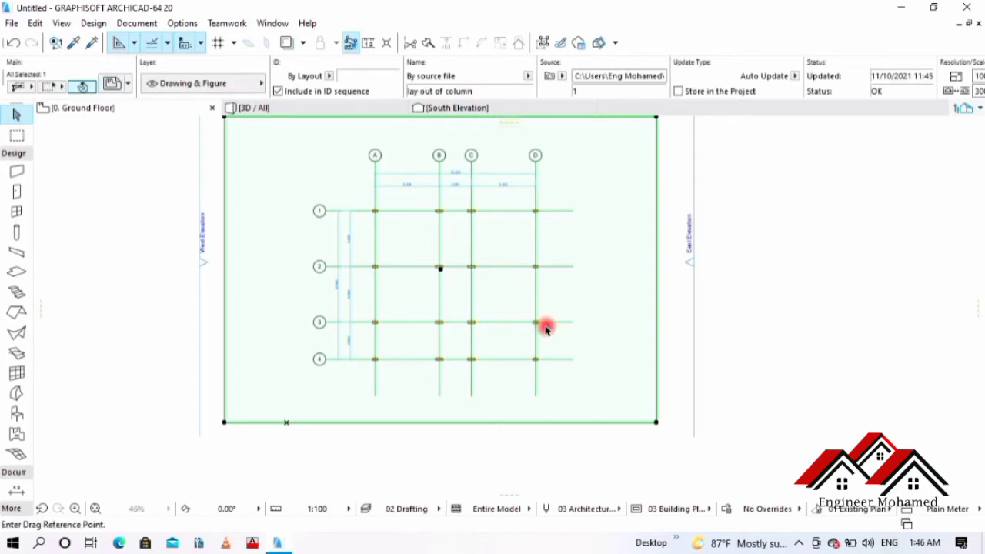
pyautogui.click(546, 329)
pyautogui.scroll(-4, 594, 323)
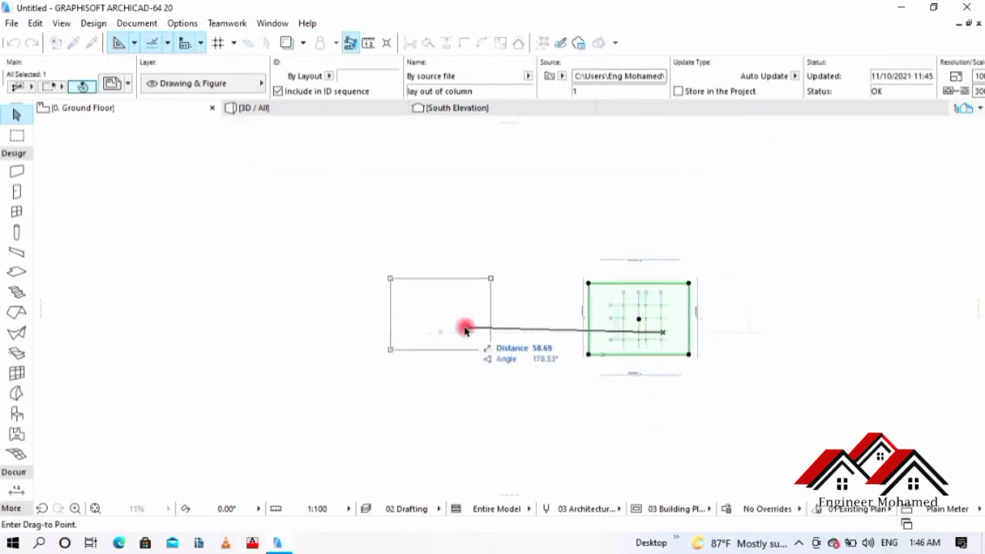
pyautogui.click(471, 332)
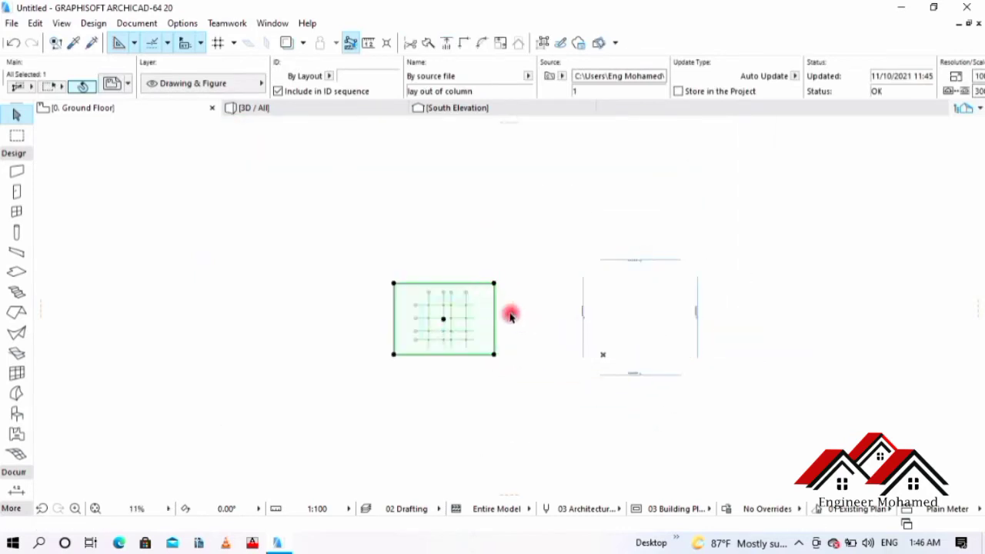
pyautogui.scroll(4, 510, 315)
pyautogui.click(647, 300)
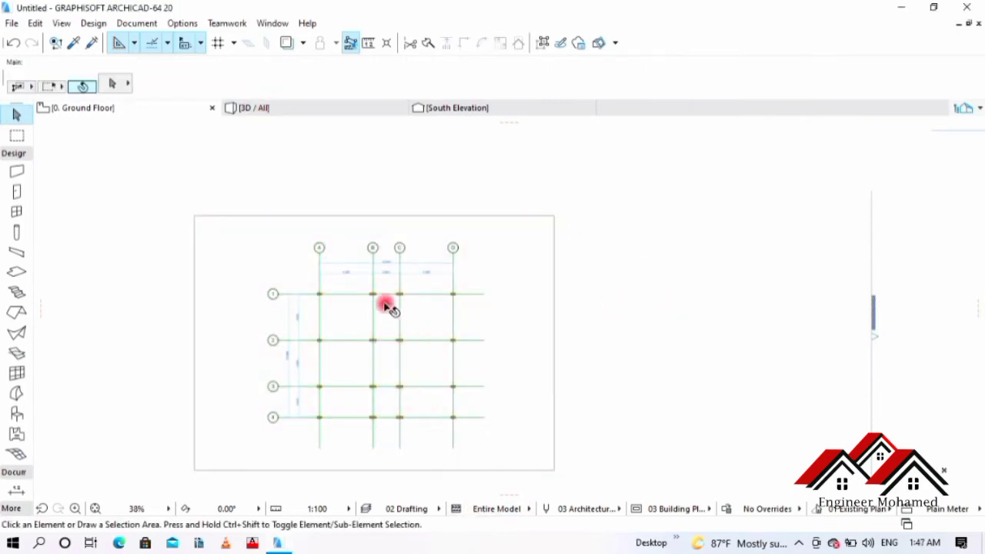
# - Examine the placed drawing's grid lines A to D and 1 to 4, its dimensions and column positions
pyautogui.scroll(4, 356, 314)
pyautogui.scroll(-2, 434, 261)
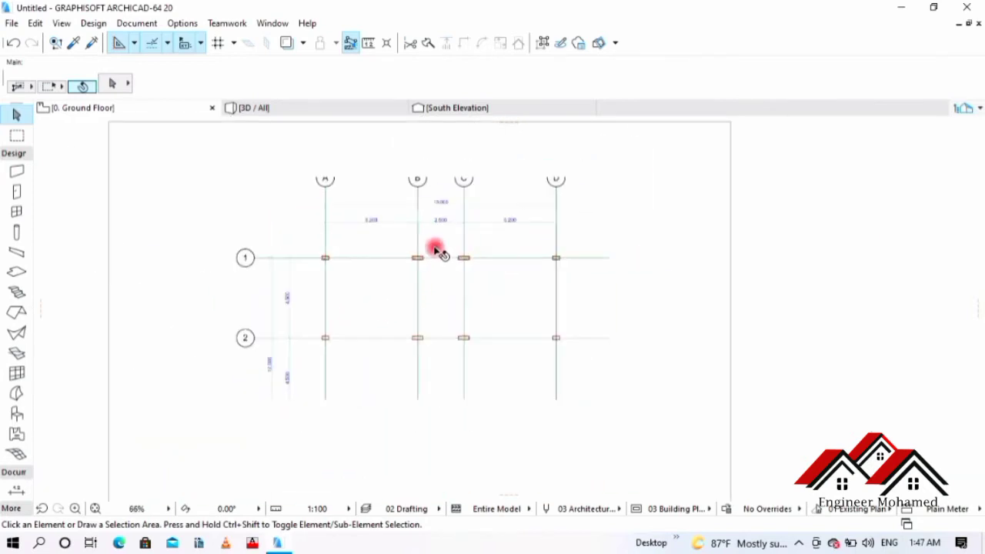
pyautogui.scroll(1, 400, 262)
pyautogui.scroll(-2, 367, 261)
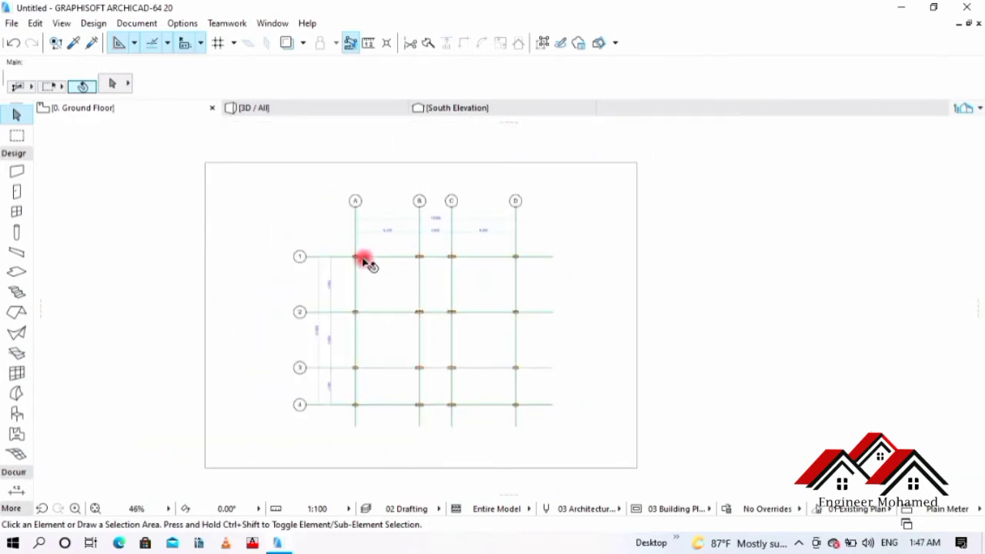
pyautogui.scroll(2, 367, 281)
pyautogui.scroll(-2, 365, 282)
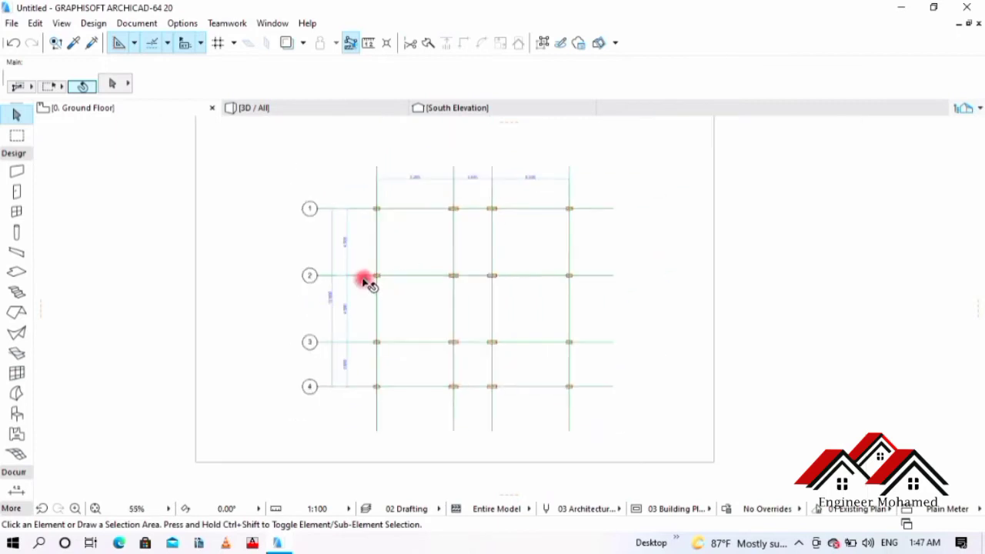
pyautogui.scroll(-1, 398, 280)
pyautogui.moveTo(399, 280); pyautogui.dragTo(392, 321, button='middle')
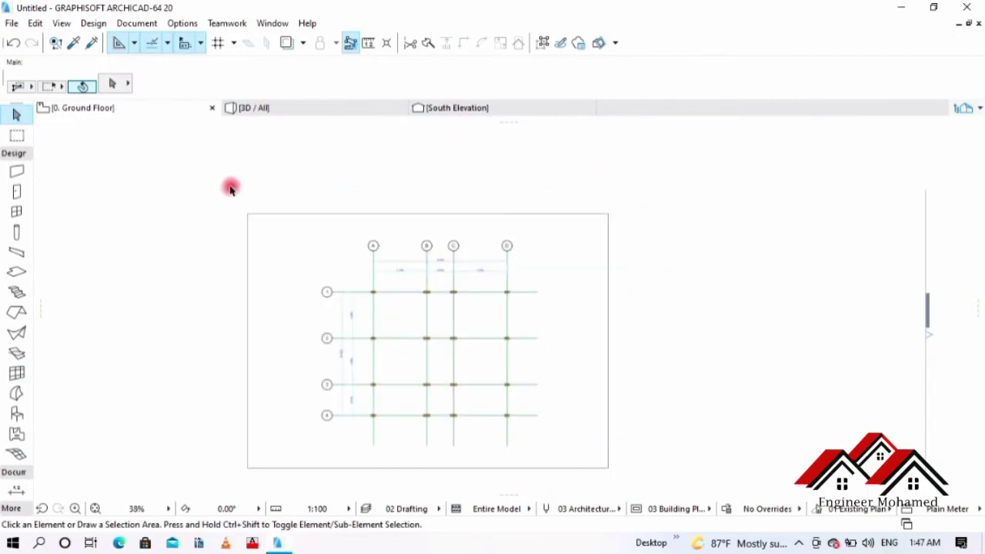
# - Delete the placed column layout drawing from the ground floor plan
pyautogui.click(16, 26)
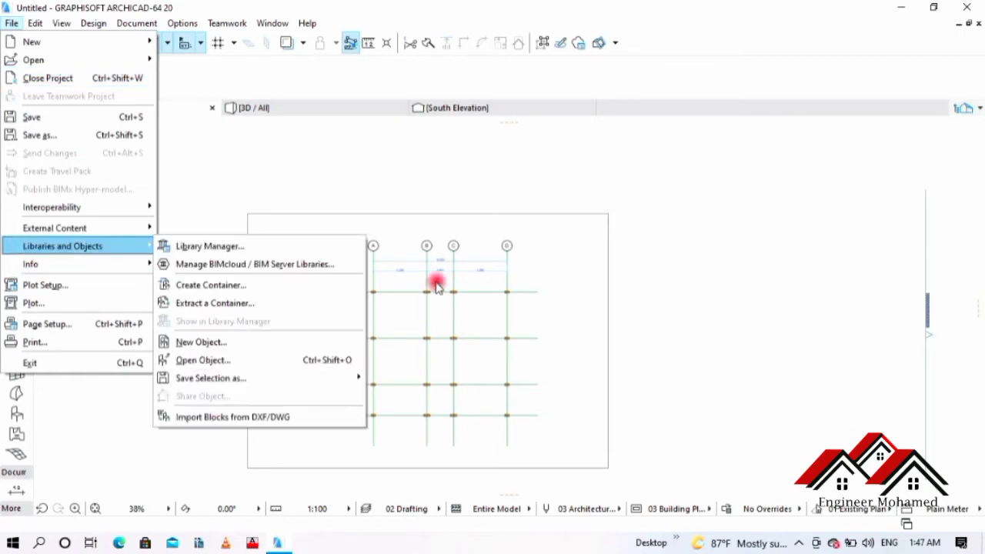
pyautogui.click(510, 220)
pyautogui.click(514, 215)
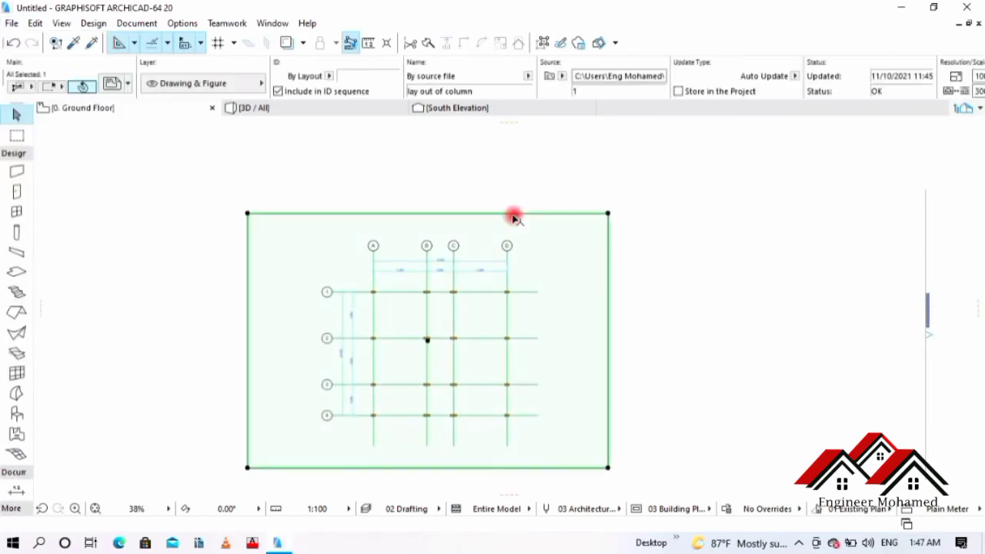
pyautogui.press('Delete')
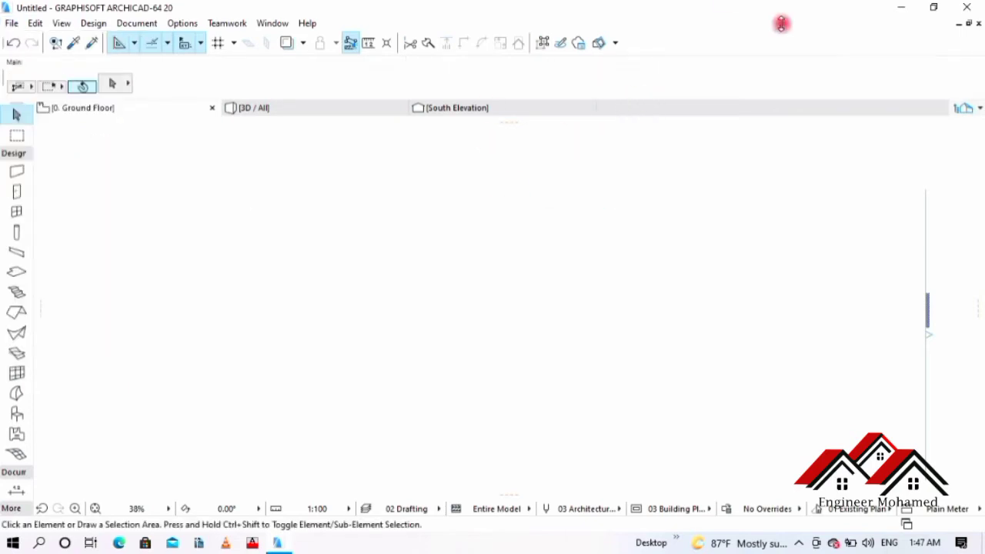
# - Shrink the project window to reveal the desktop, bring lay out of column.pdf from there into the ground floor plan, and maximize the window again
pyautogui.click(931, 13)
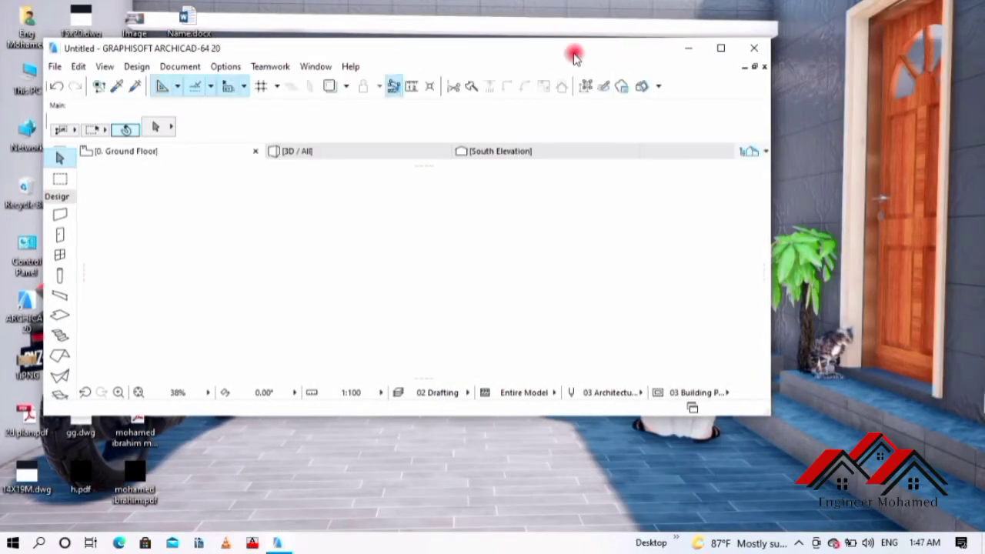
pyautogui.moveTo(577, 53); pyautogui.dragTo(797, 87)
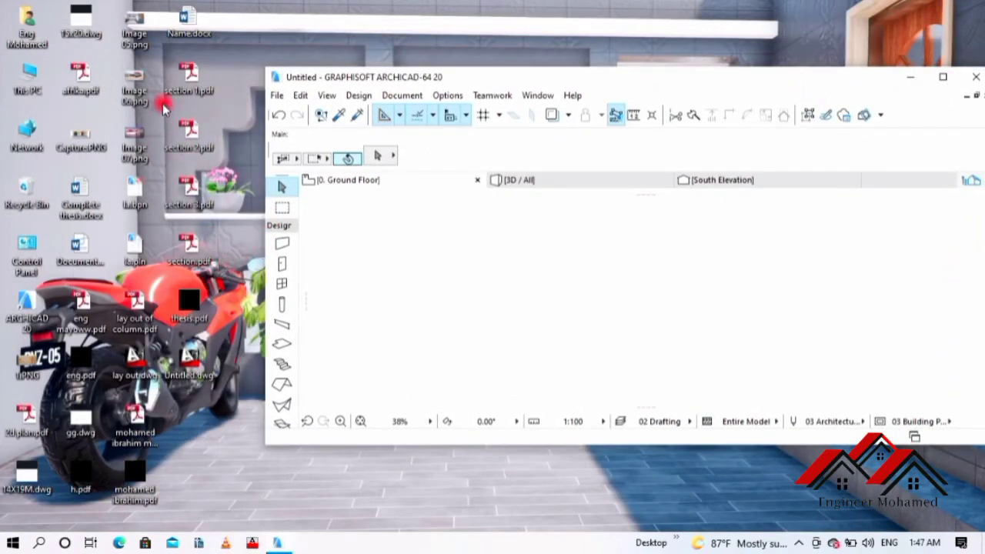
pyautogui.click(140, 326)
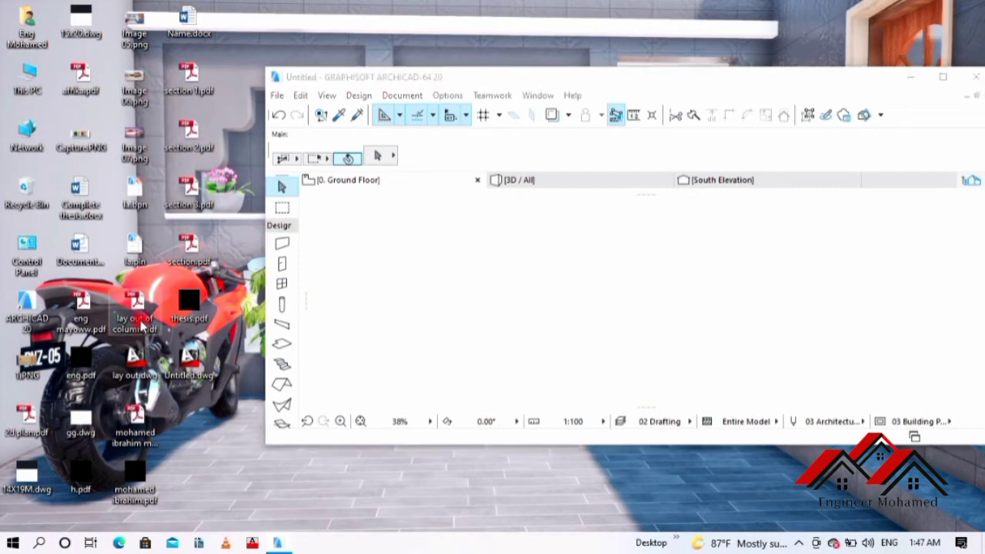
pyautogui.click(641, 324)
pyautogui.moveTo(641, 327); pyautogui.dragTo(640, 327)
pyautogui.click(943, 77)
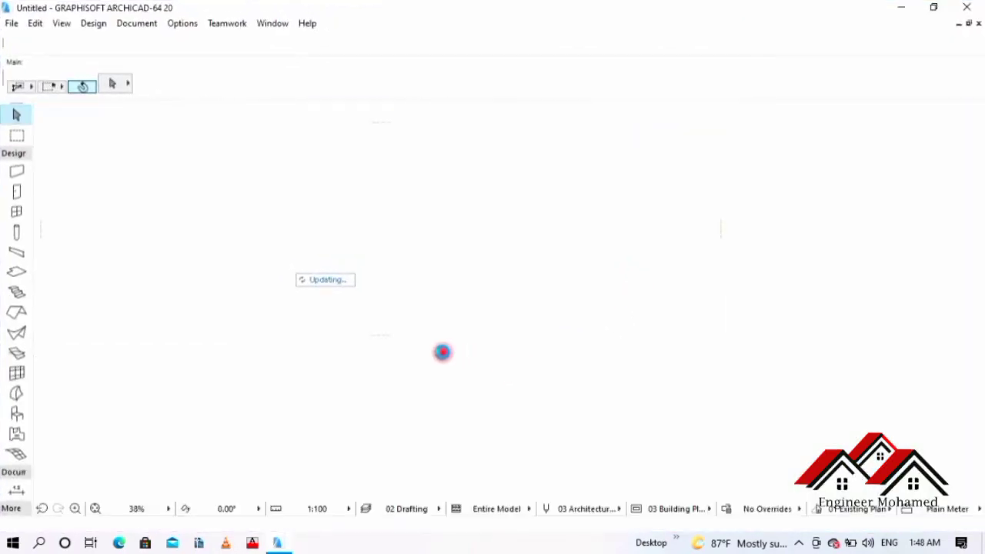
pyautogui.click(362, 324)
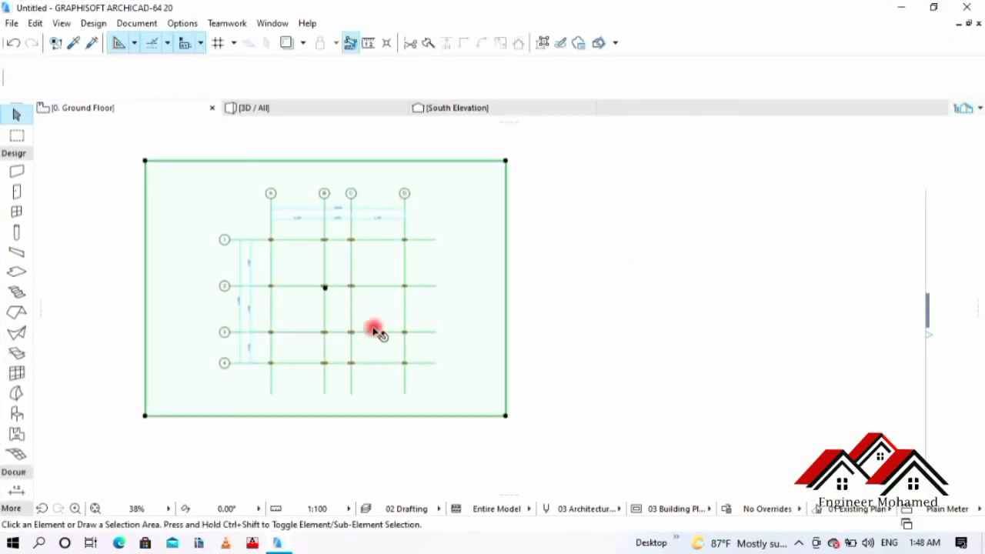
# - Move the column layout drawing horizontally closer to the West Elevation marker, keeping it outside the markers, and deselect it
pyautogui.scroll(-5, 450, 347)
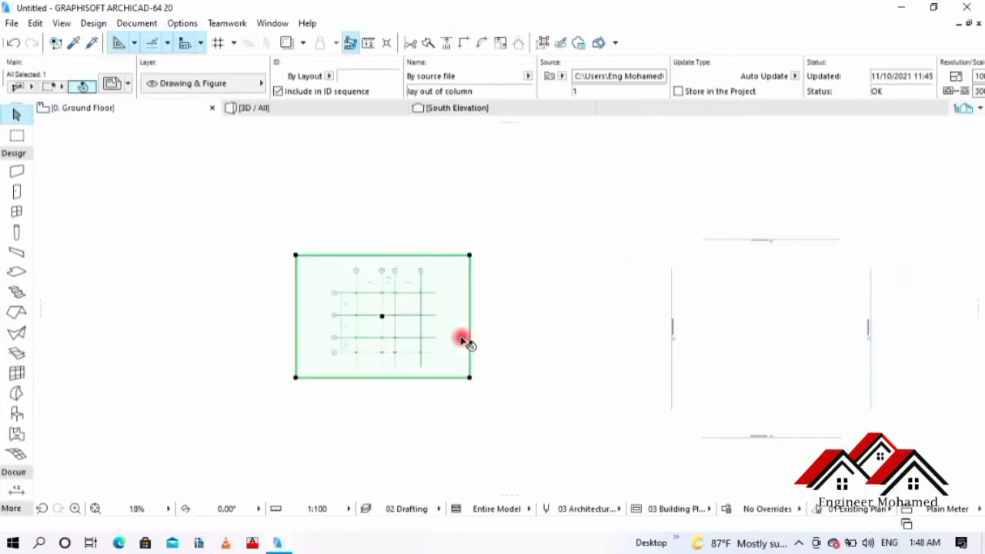
pyautogui.scroll(4, 571, 322)
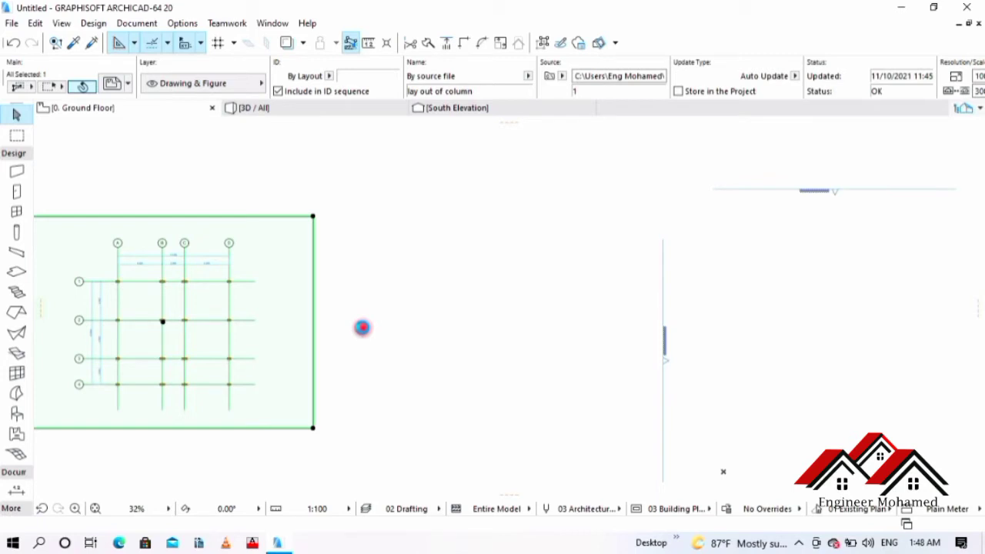
pyautogui.click(389, 304)
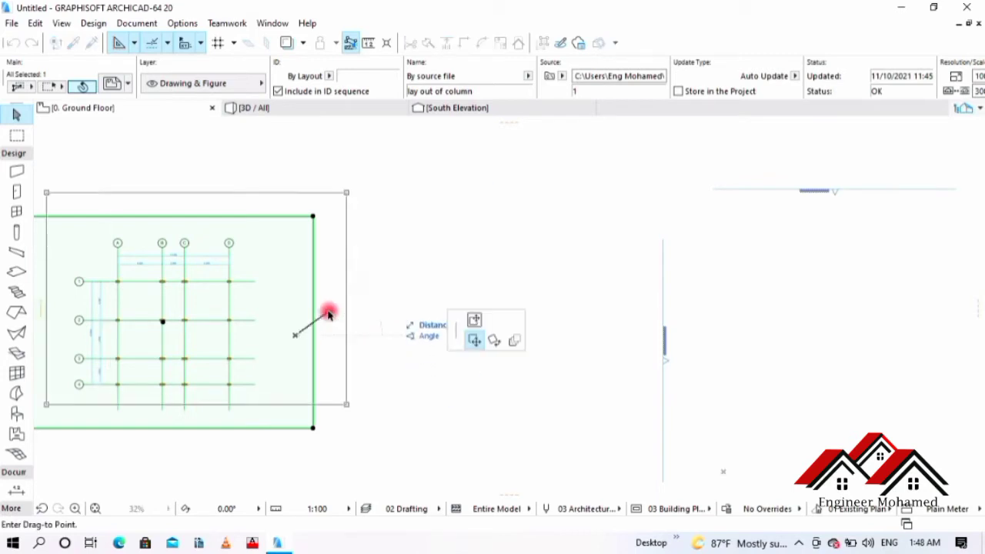
pyautogui.click(443, 341)
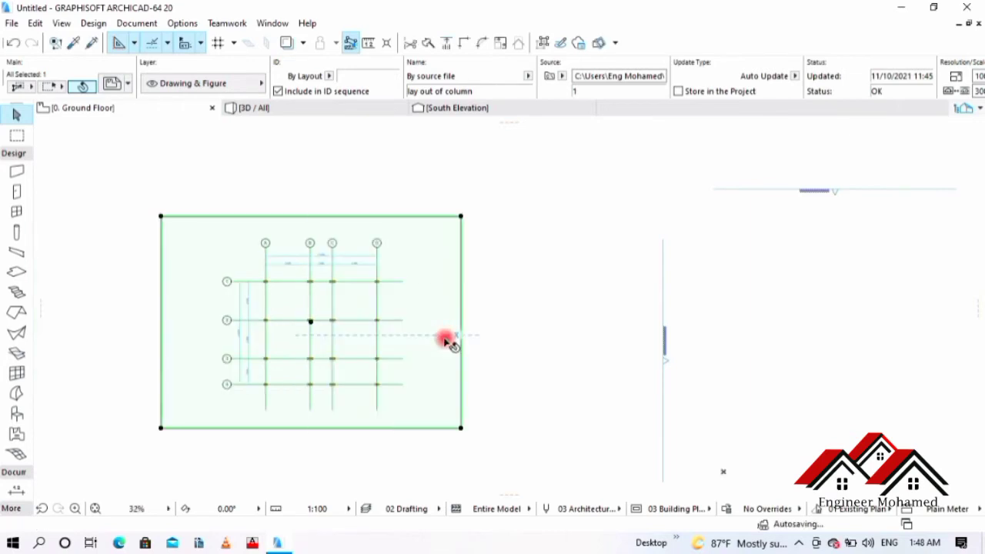
pyautogui.scroll(4, 416, 274)
pyautogui.moveTo(261, 301); pyautogui.dragTo(451, 238, button='middle')
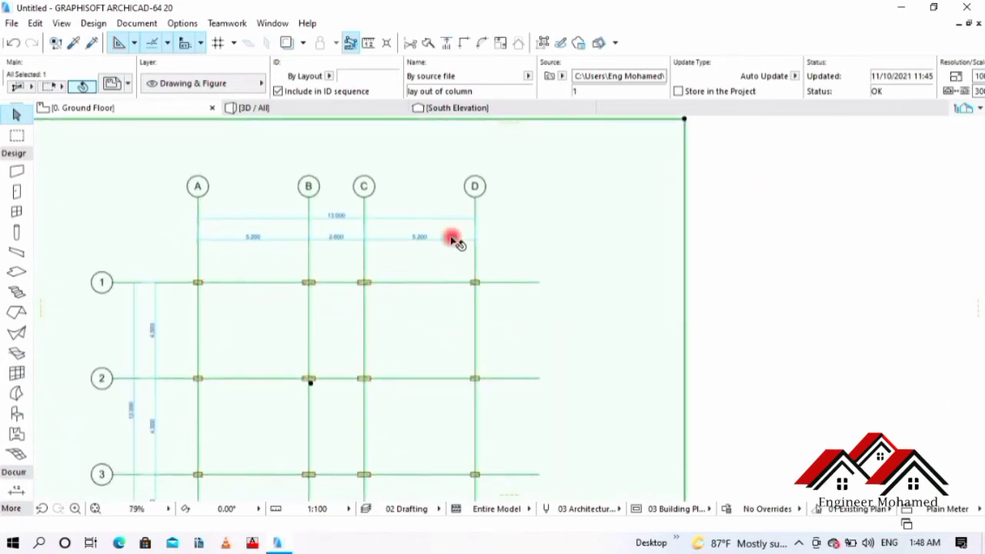
pyautogui.scroll(-3, 457, 238)
pyautogui.click(656, 260)
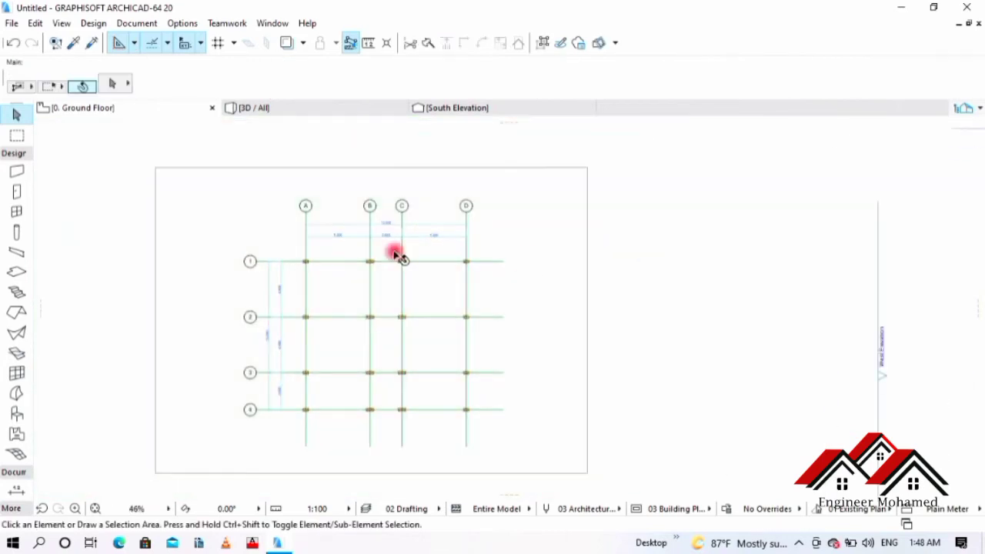
# - Examine the placed column layout drawing's grid lines A to D and 1 to 4, their spacing dimensions and the columns
pyautogui.scroll(3, 331, 231)
pyautogui.scroll(2, 261, 316)
pyautogui.scroll(1, 262, 316)
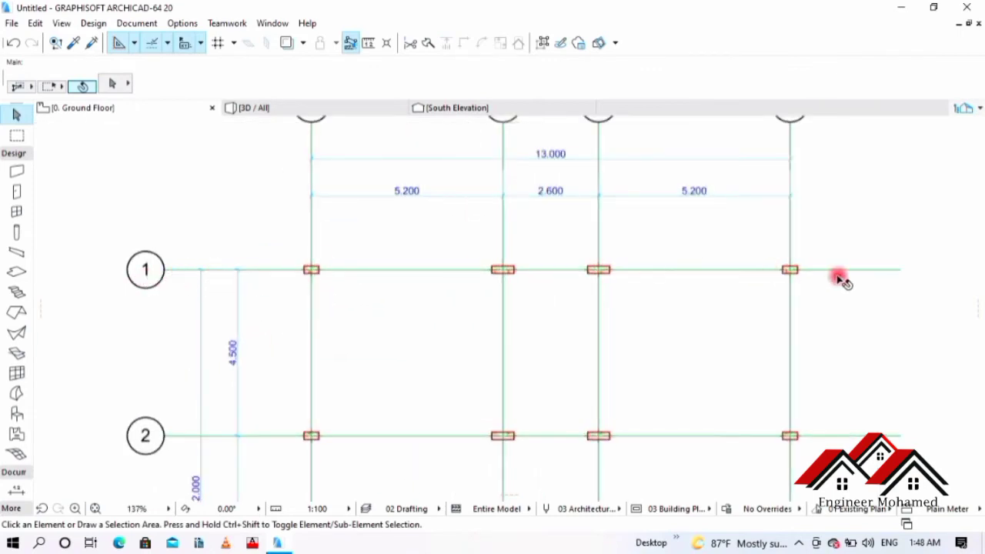
pyautogui.scroll(-4, 291, 209)
pyautogui.moveTo(305, 263); pyautogui.dragTo(341, 253, button='middle')
pyautogui.scroll(2, 416, 224)
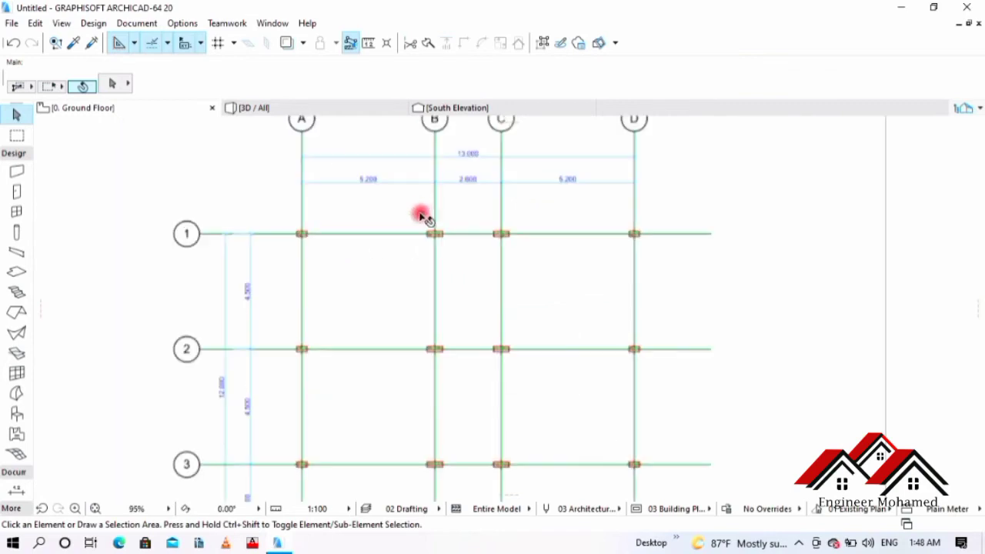
pyautogui.scroll(-2, 200, 173)
pyautogui.moveTo(211, 184); pyautogui.dragTo(264, 231, button='middle')
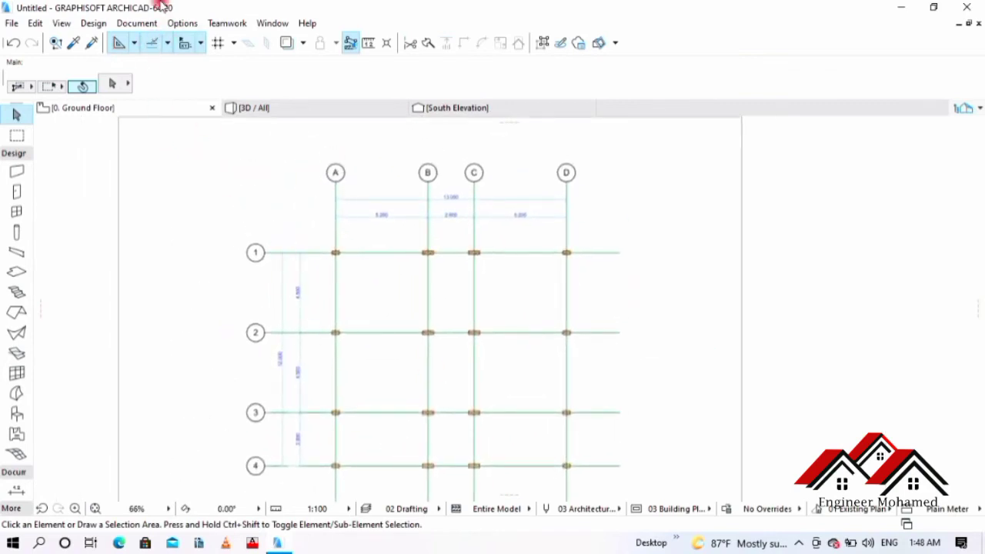
# - Open lay out of column.pdf from the desktop in Adobe Reader
pyautogui.click(902, 7)
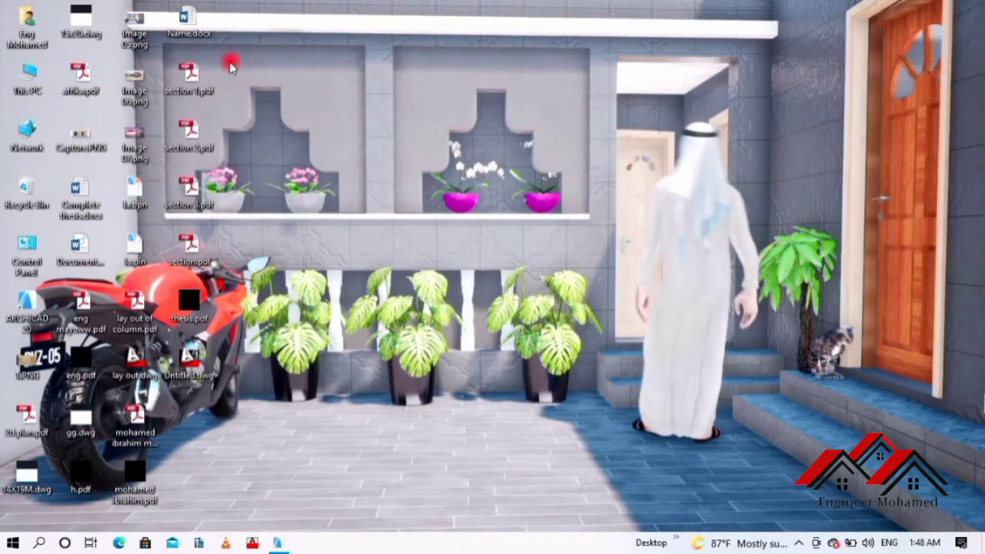
pyautogui.doubleClick(135, 308)
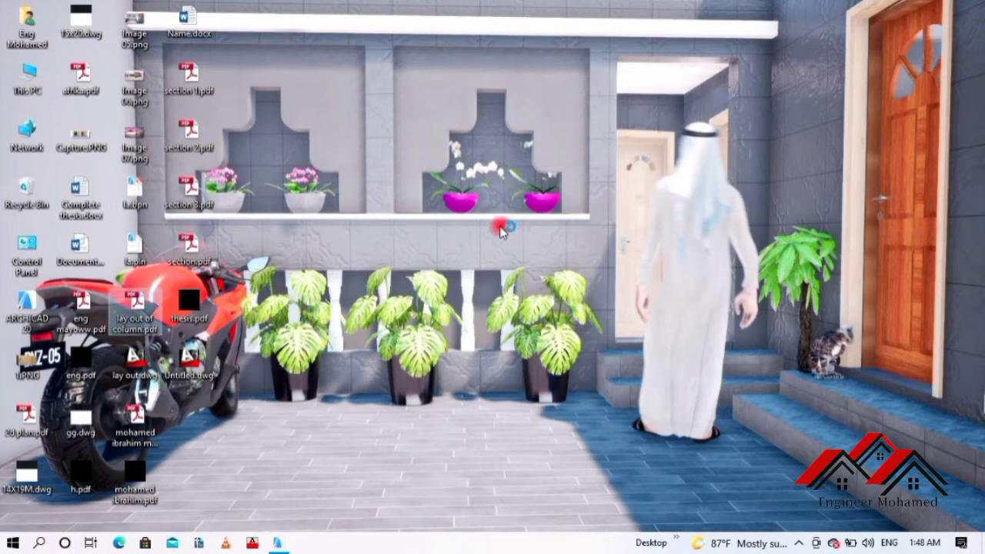
pyautogui.rightClick(457, 132)
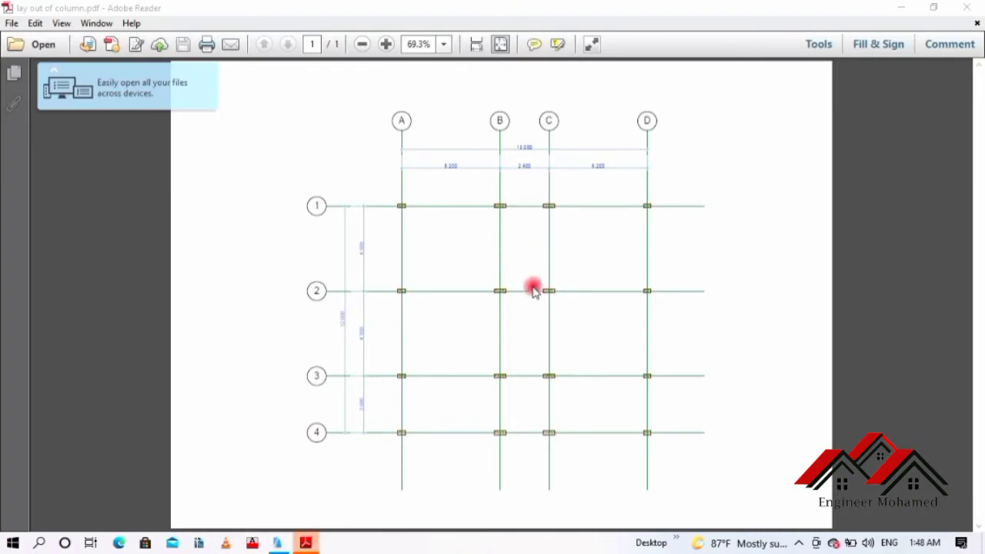
# - Switch back to ARCHICAD and delete the placed column layout drawing from the ground floor plan
pyautogui.click(278, 543)
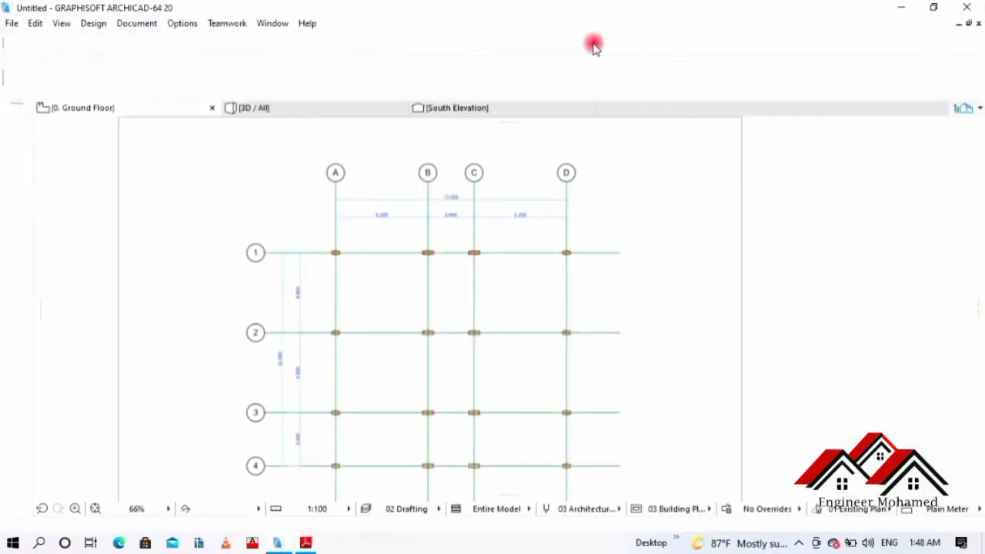
pyautogui.click(735, 214)
pyautogui.press('Delete')
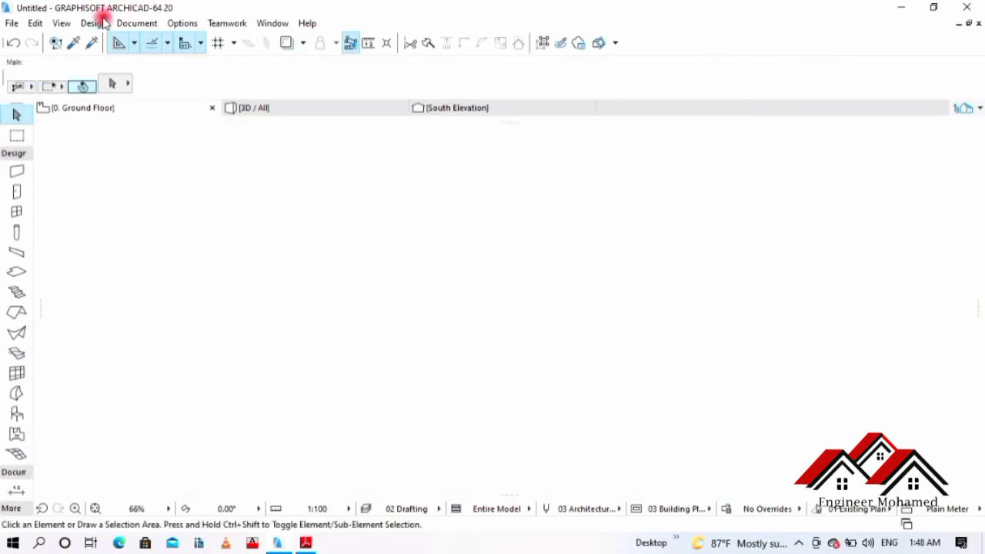
# - Open the Grid System settings and move the dialog aside from the middle of the plan
pyautogui.click(93, 23)
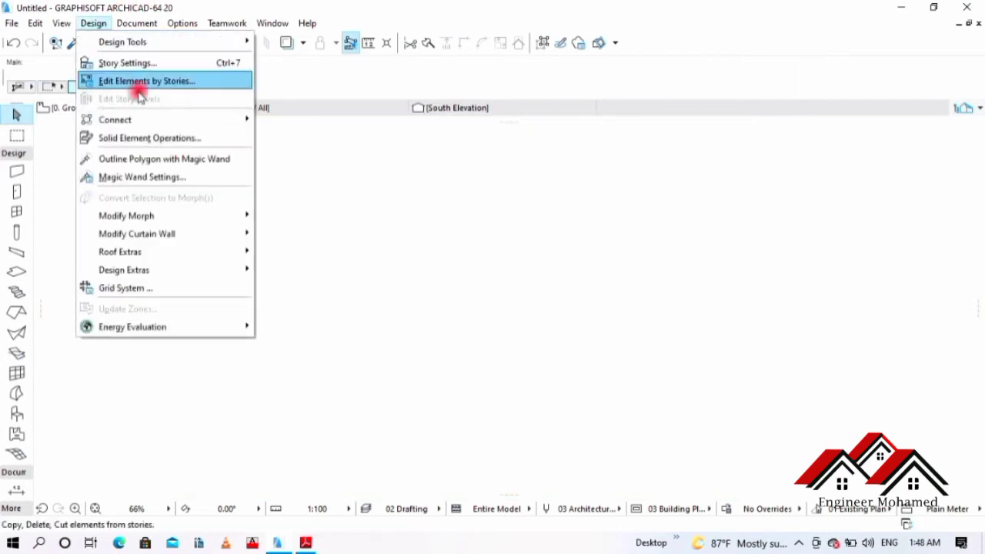
pyautogui.click(117, 290)
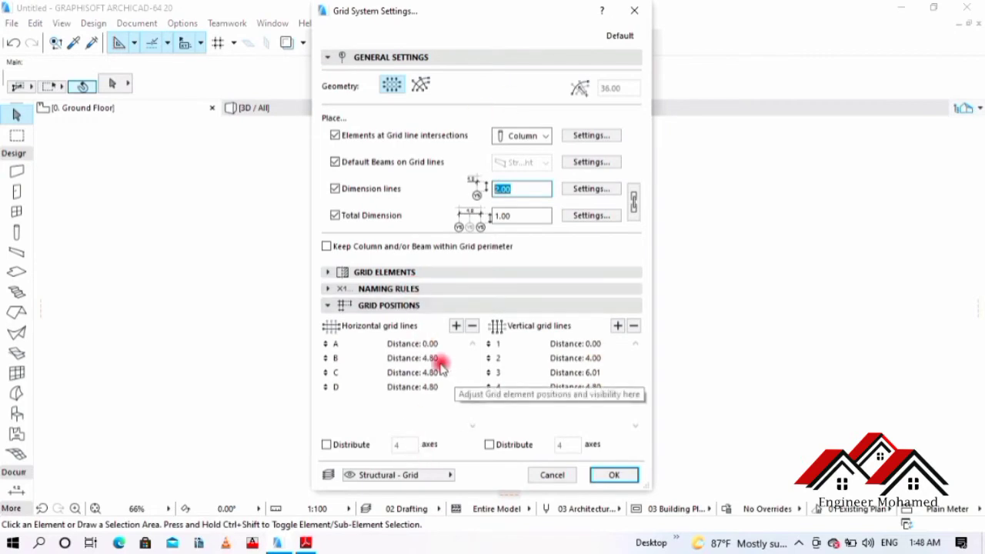
pyautogui.moveTo(559, 11); pyautogui.dragTo(402, 33)
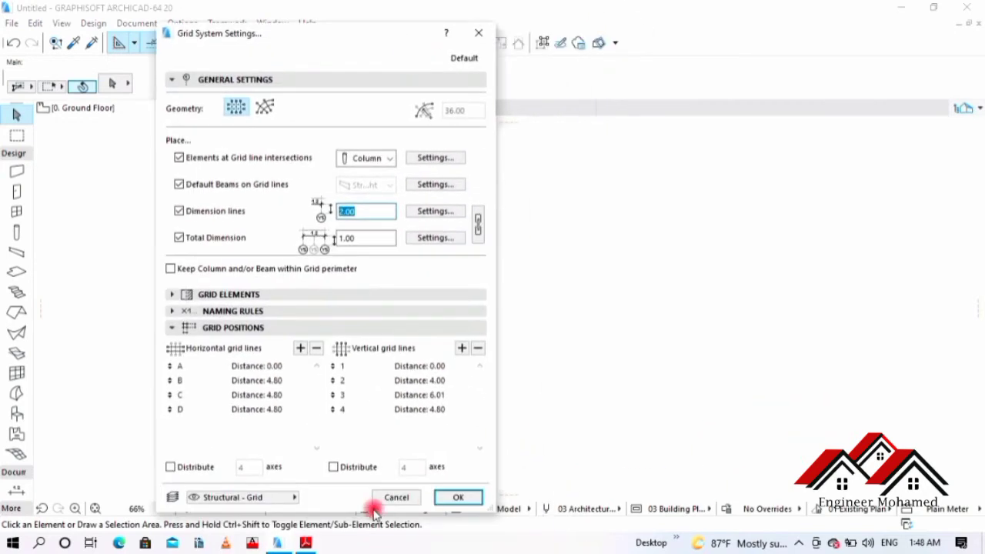
# - Examine the grid spacings between lines A to D and 1 to 4 in lay out of column.pdf, enlarged to page width
pyautogui.click(306, 543)
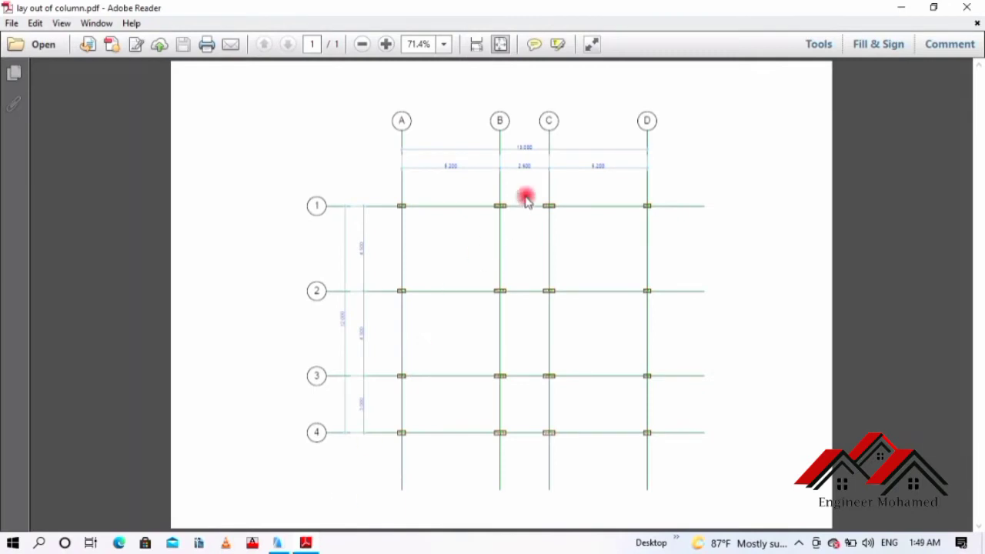
pyautogui.click(477, 43)
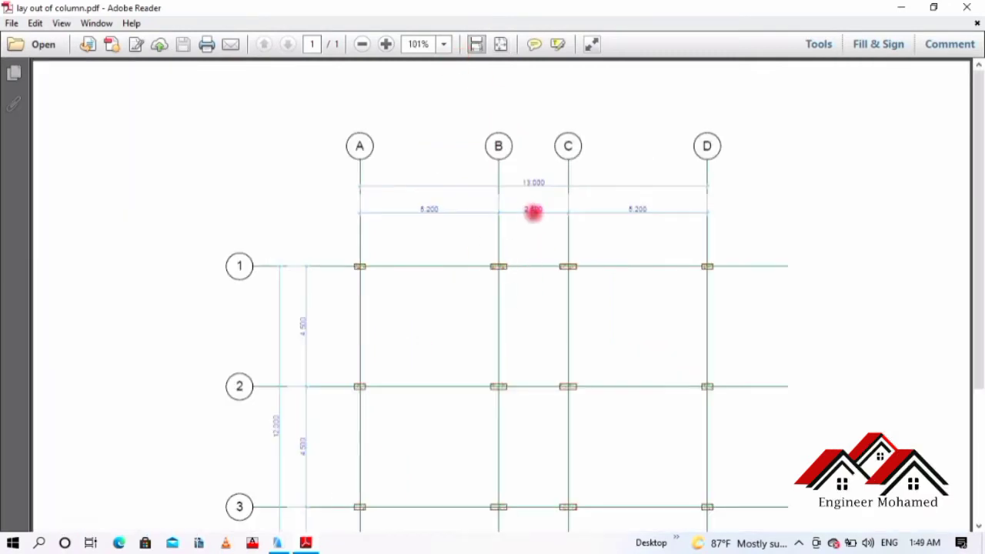
pyautogui.scroll(-3, 431, 191)
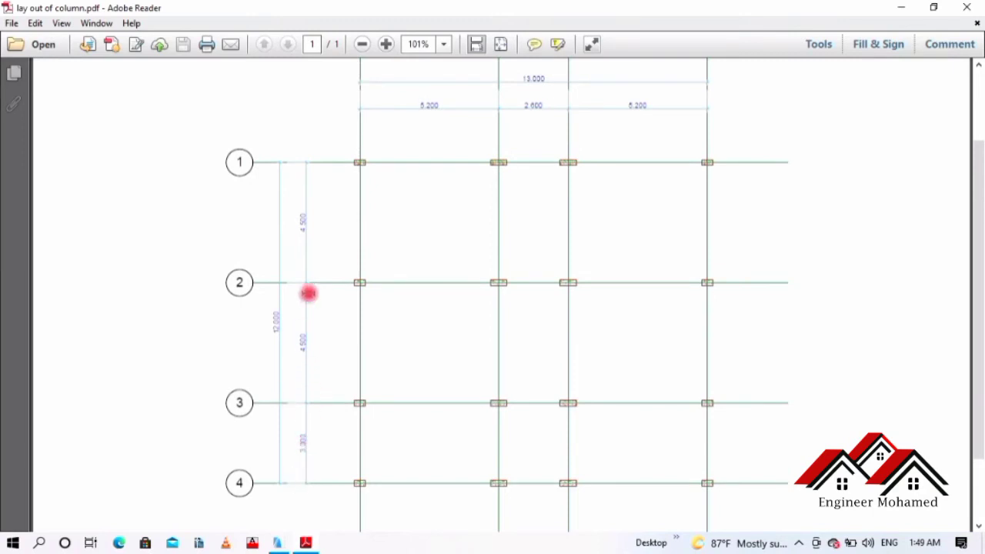
pyautogui.scroll(1, 409, 235)
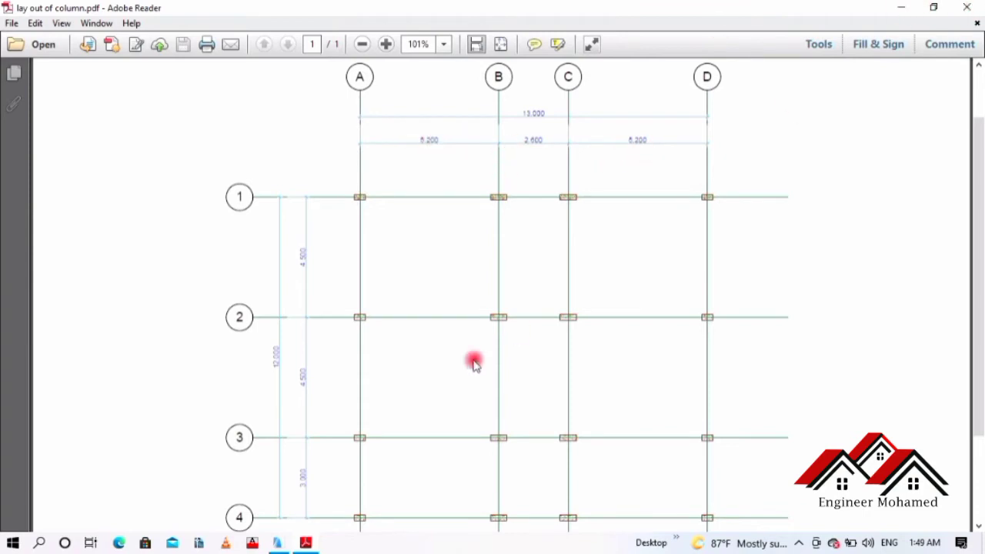
pyautogui.click(898, 9)
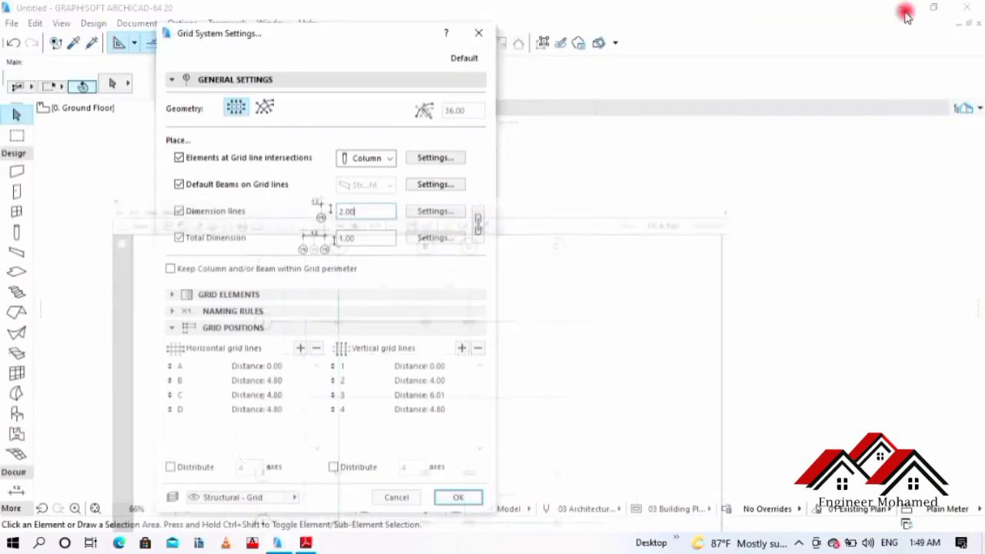
# - Set the horizontal grid line distances to 4.50 for B, 4.50 for C and 3.00 for D, checking them against lay out of column.pdf
pyautogui.click(271, 381)
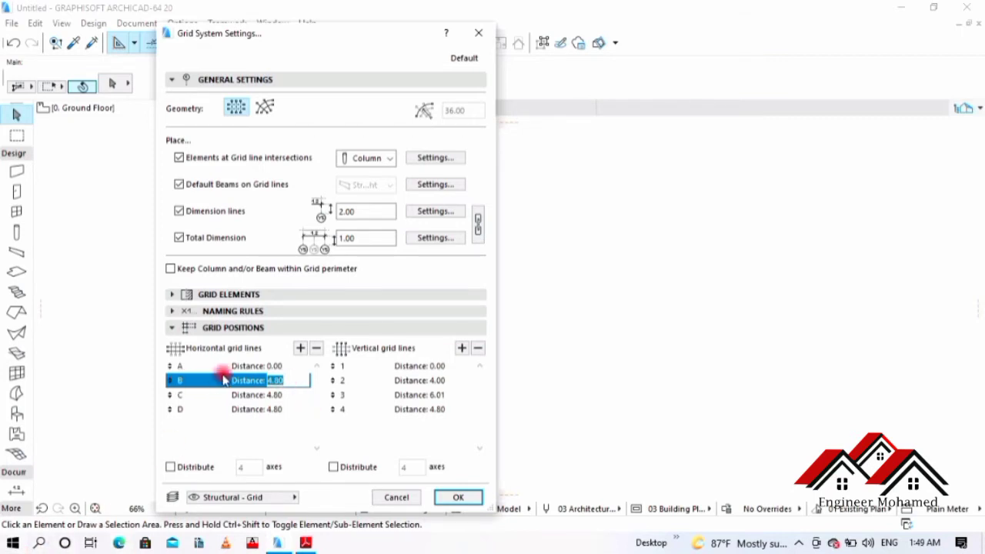
pyautogui.click(444, 380)
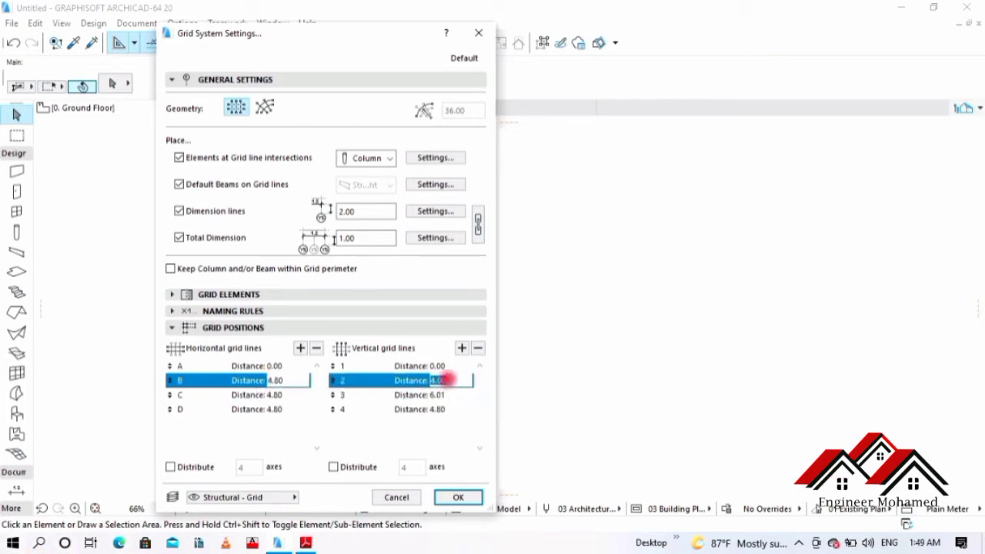
pyautogui.click(307, 544)
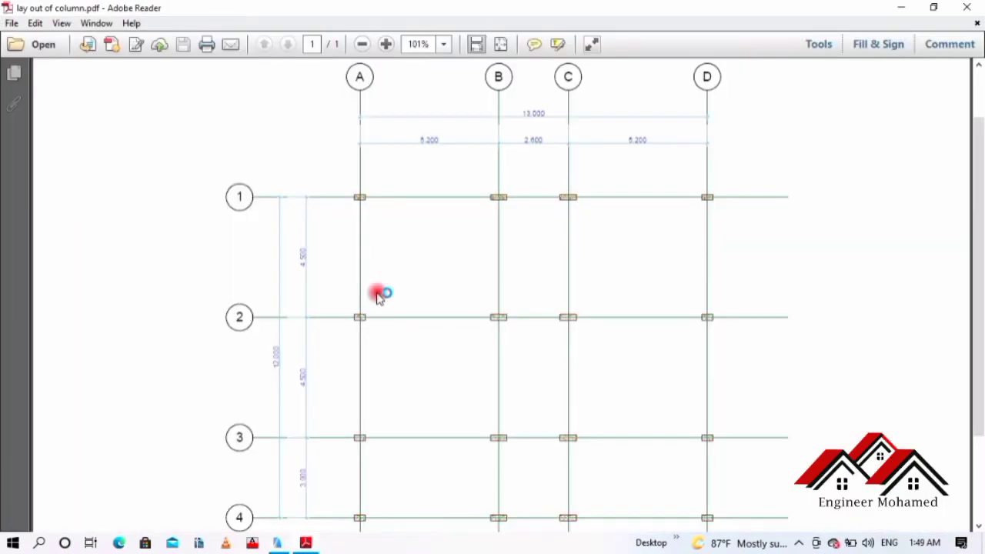
pyautogui.click(306, 543)
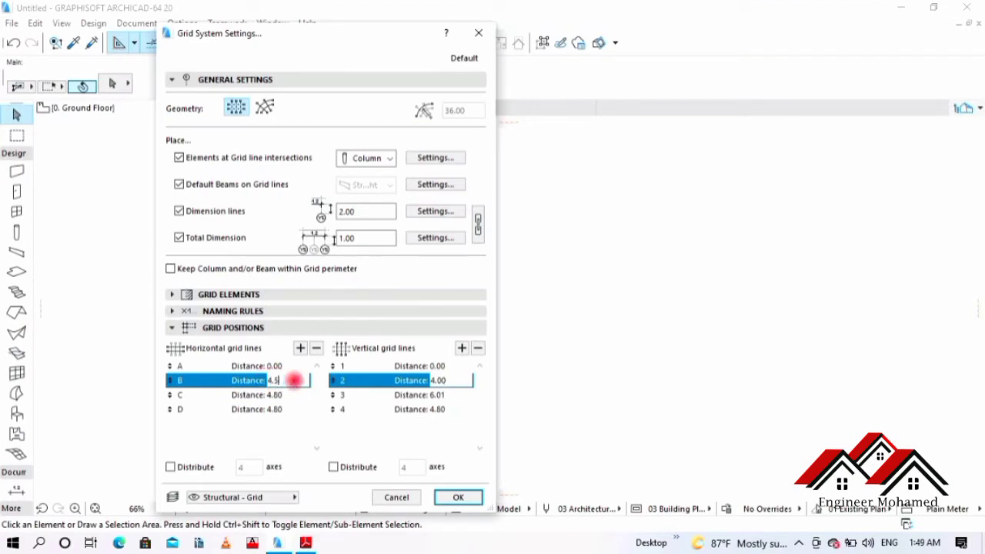
pyautogui.click(276, 394)
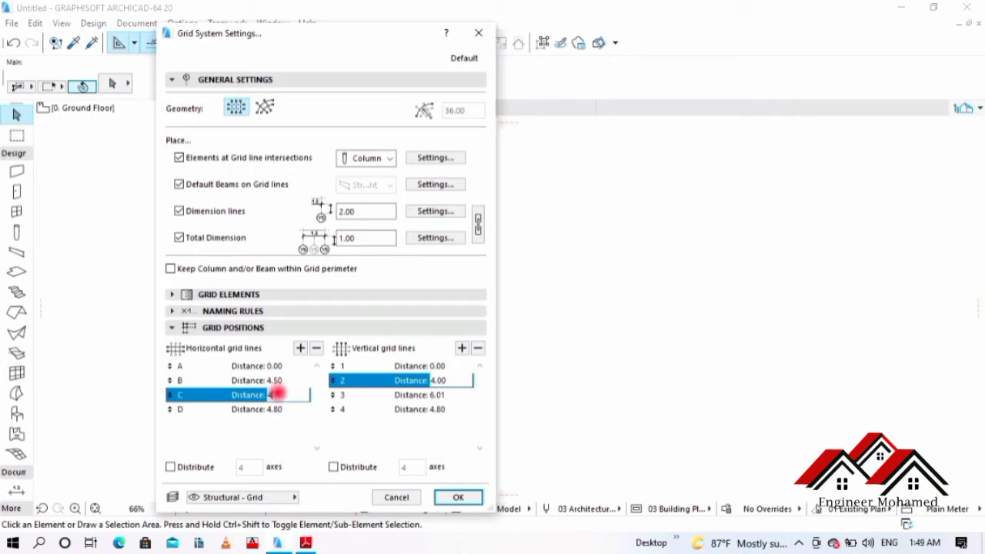
pyautogui.write('4.5')
pyautogui.click(277, 409)
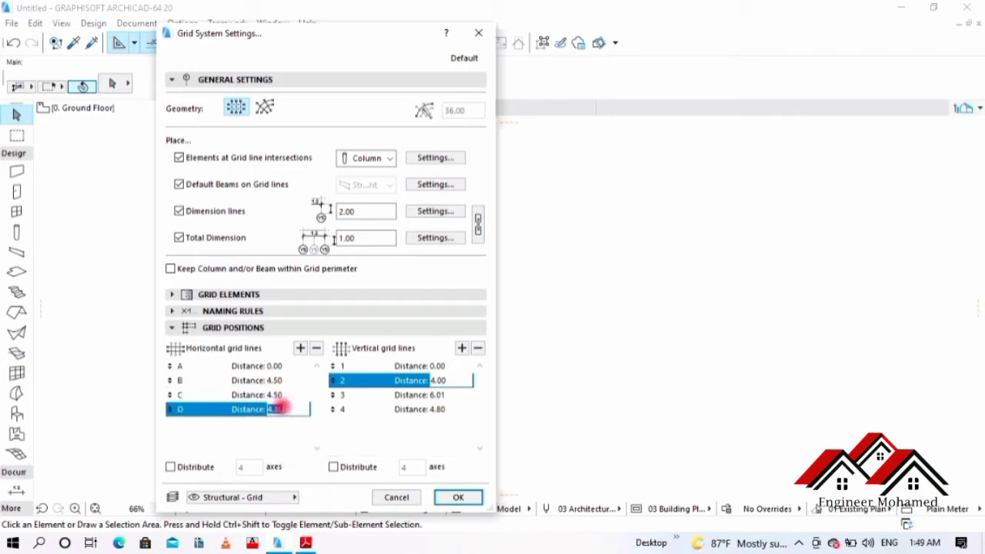
pyautogui.write('3')
pyautogui.click(279, 395)
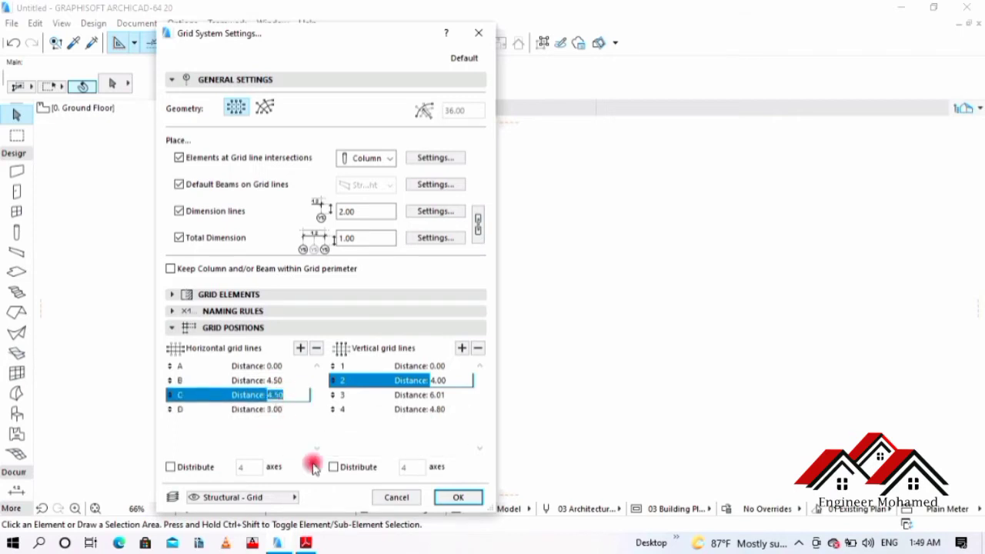
pyautogui.click(306, 543)
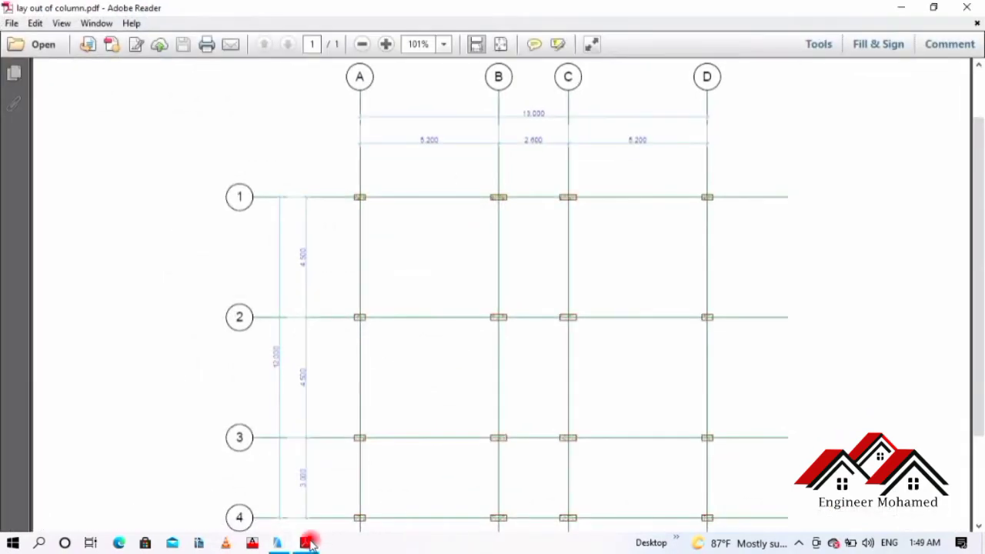
pyautogui.click(307, 543)
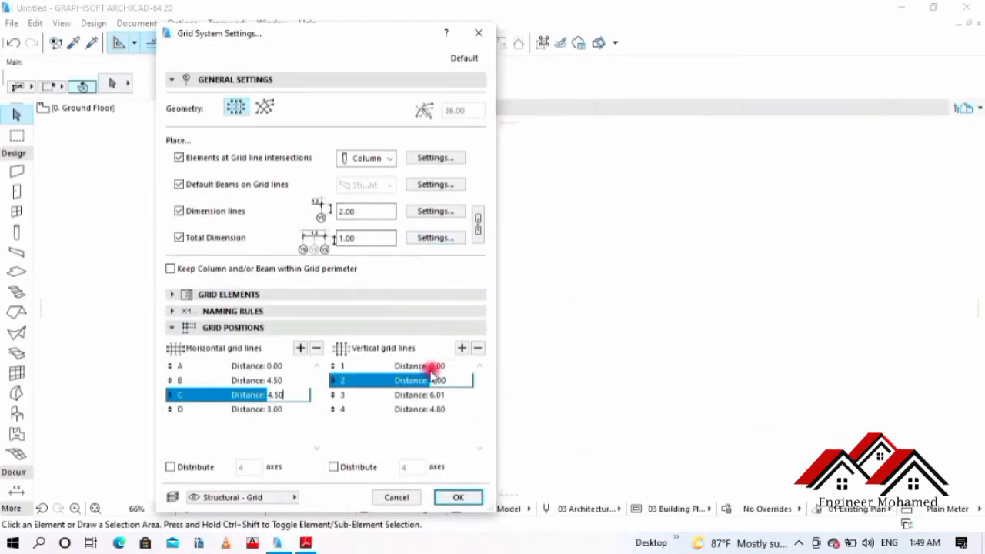
# - Set the vertical grid line distances to 5.20 for 2, 2.60 for 3 and 5.20 for 4, and turn off default beams on grid lines
pyautogui.click(436, 378)
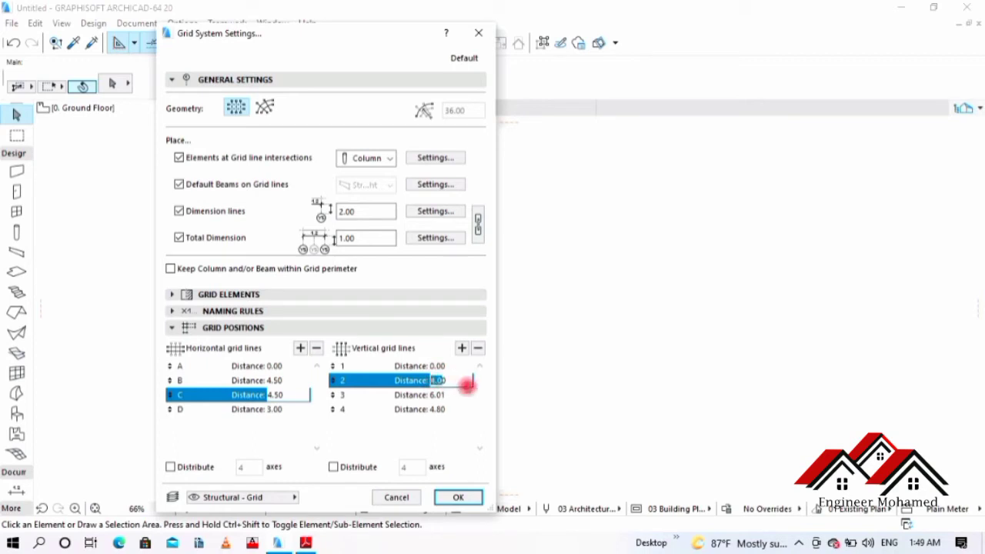
pyautogui.click(455, 379)
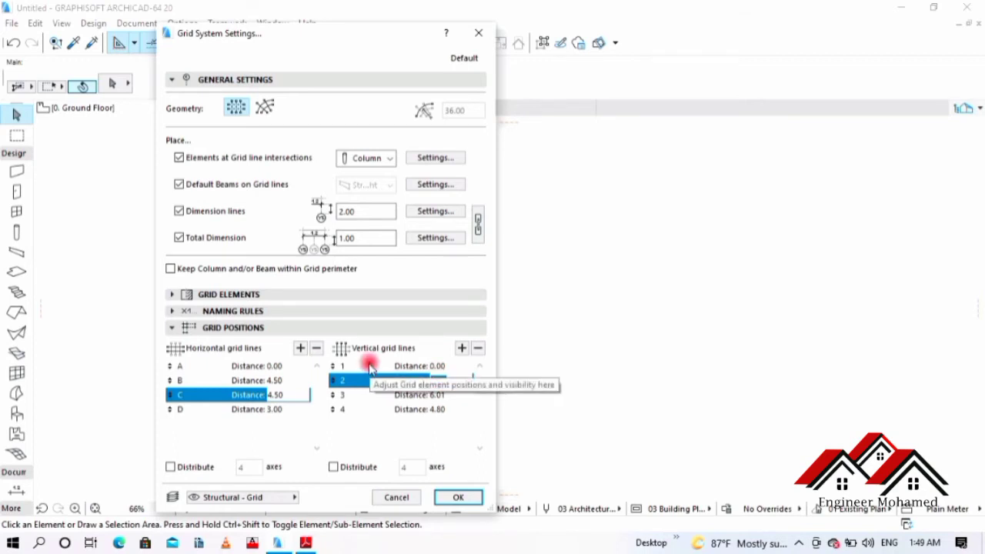
pyautogui.click(448, 396)
pyautogui.click(453, 409)
pyautogui.click(457, 410)
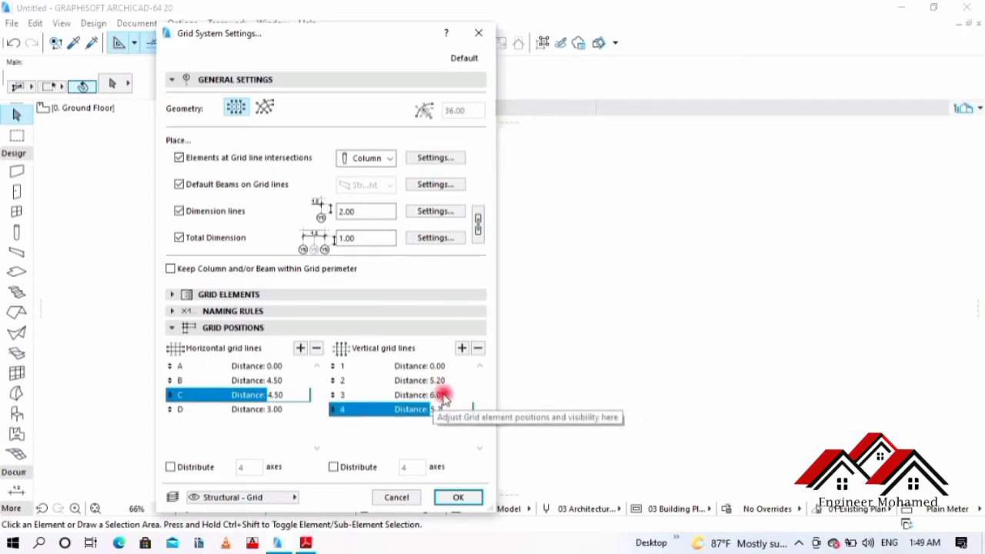
pyautogui.click(445, 396)
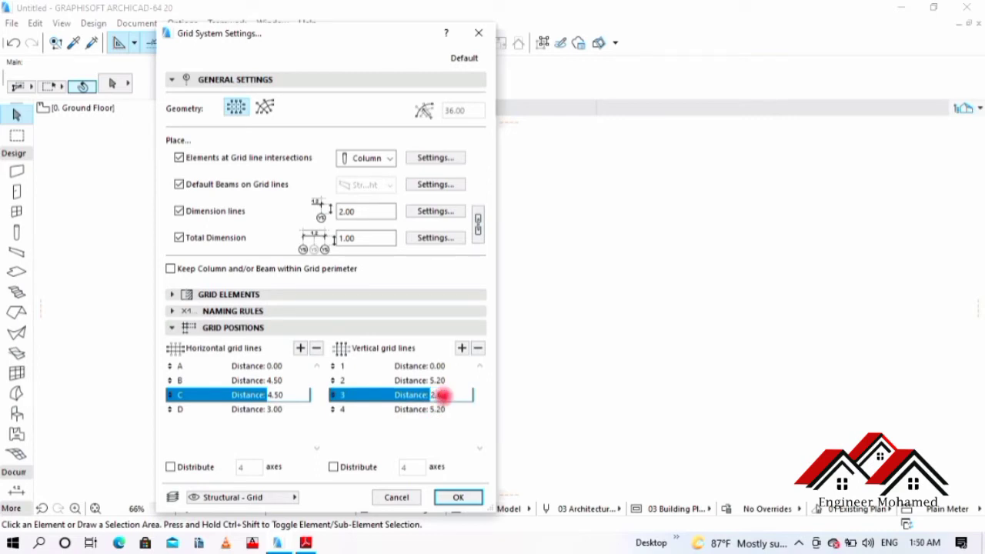
pyautogui.click(458, 498)
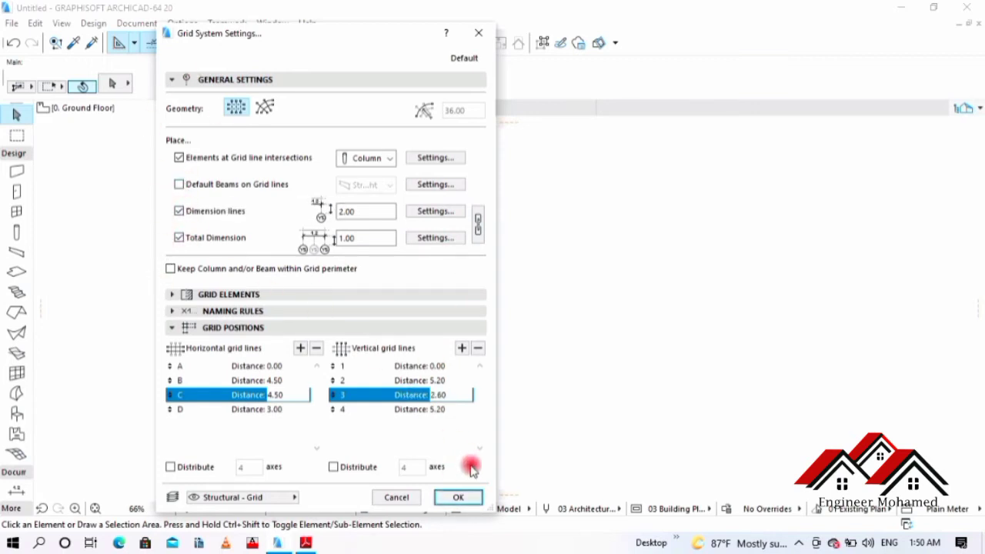
# - Confirm the grid settings and place the grid system with its columns between the elevation markers on the ground floor at 0.00° rotation
pyautogui.click(458, 497)
pyautogui.moveTo(458, 490); pyautogui.dragTo(218, 211, button='middle')
pyautogui.scroll(-5, 253, 303)
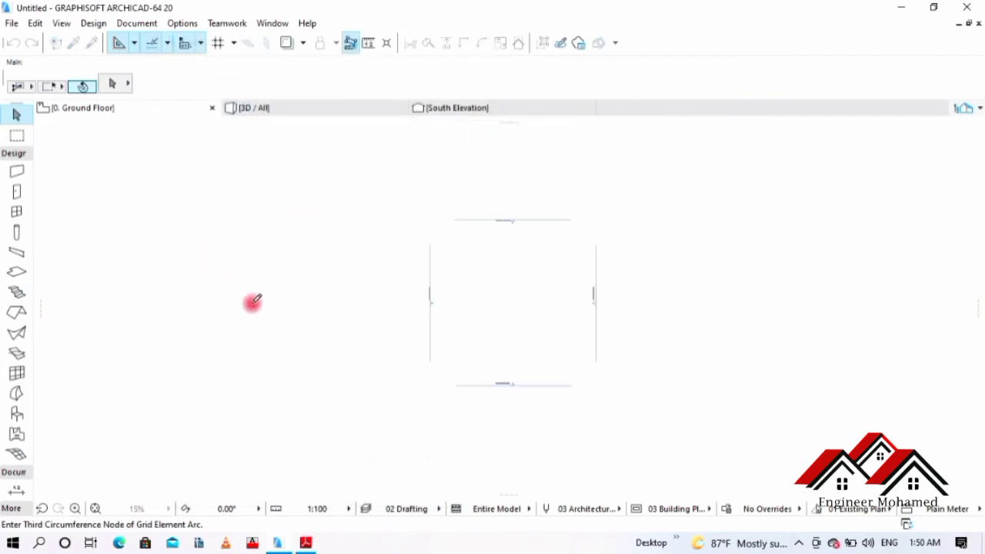
pyautogui.scroll(3, 462, 321)
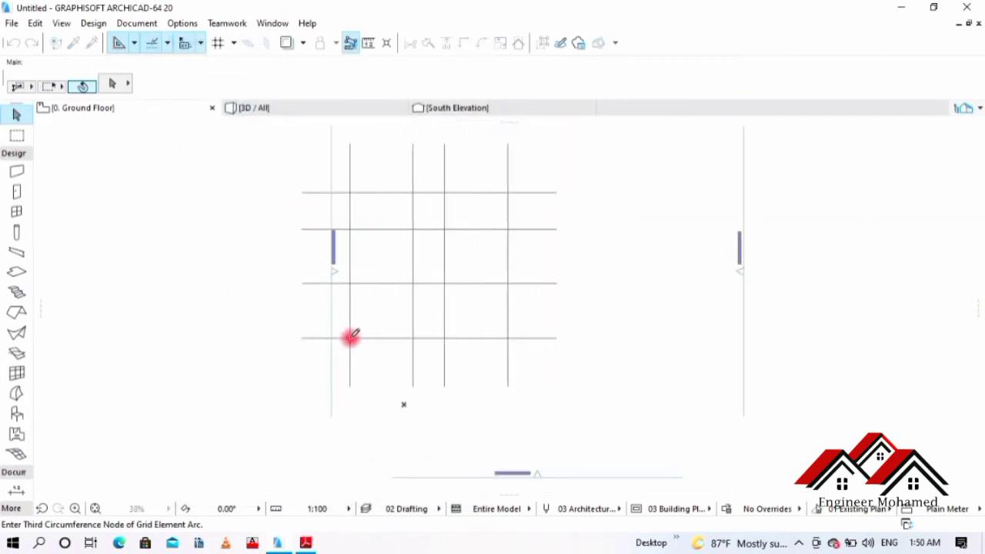
pyautogui.click(442, 341)
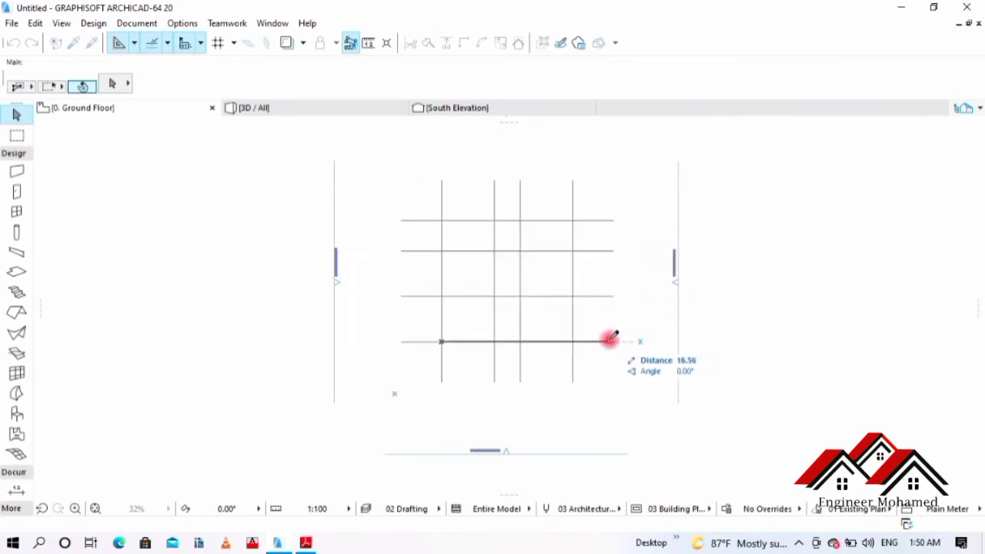
pyautogui.click(607, 339)
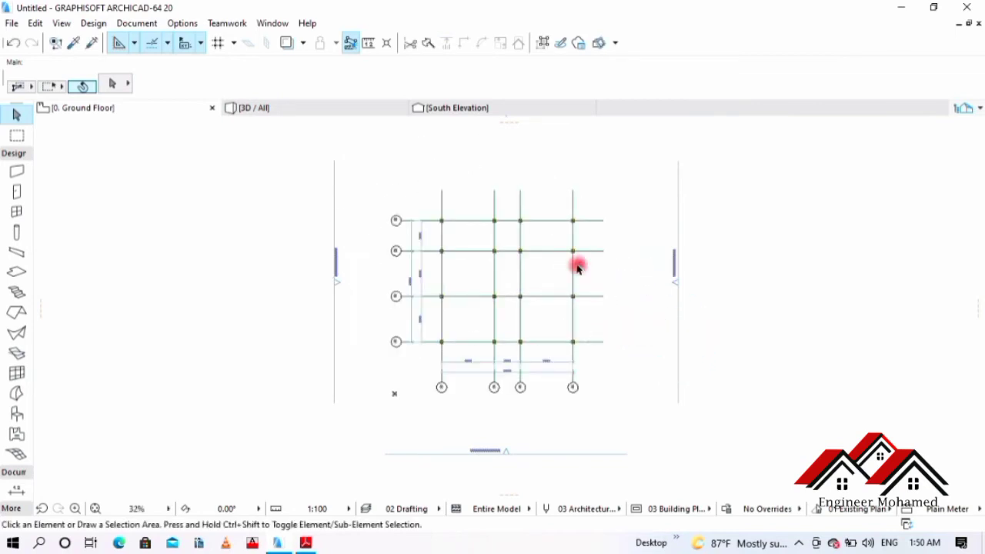
pyautogui.scroll(3, 391, 262)
pyautogui.scroll(-2, 288, 262)
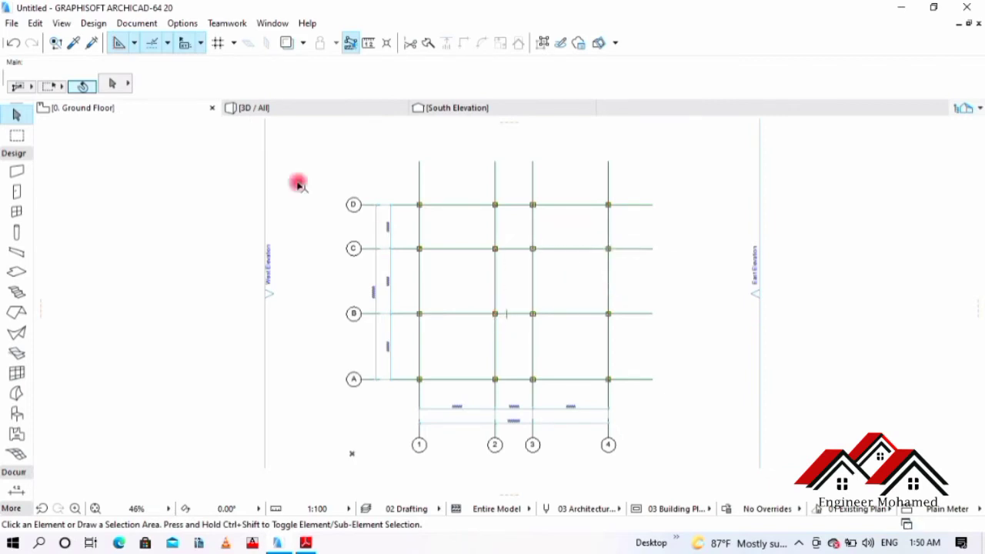
# - Replace the placed grid system with a new one using the same Grid System settings, rotated 90.00° between the West and East Elevation markers
pyautogui.press('Delete')
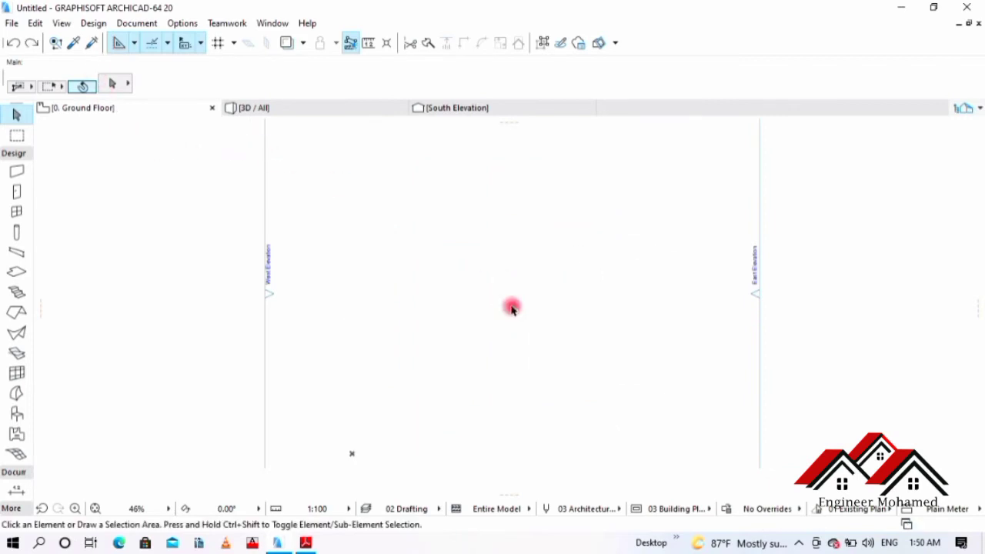
pyautogui.click(93, 23)
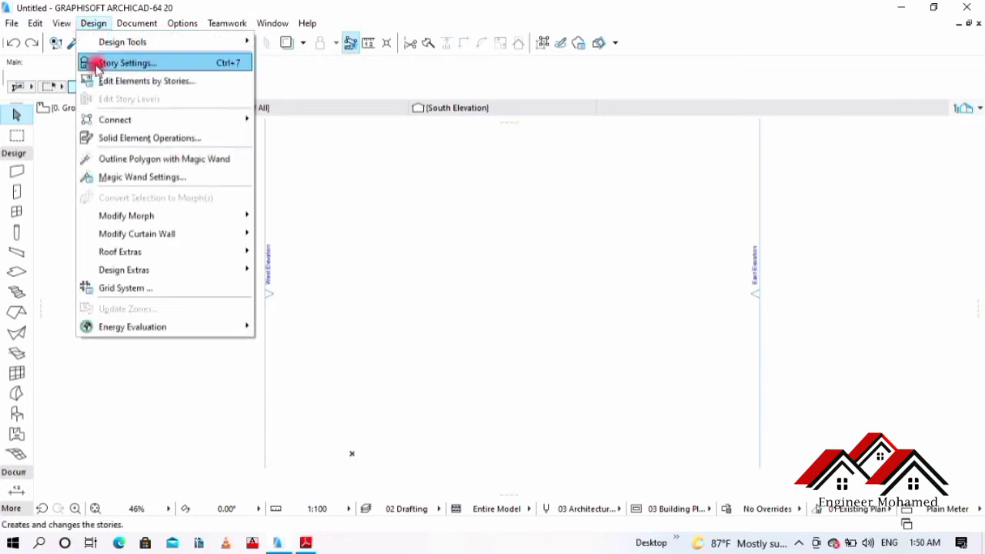
pyautogui.click(125, 287)
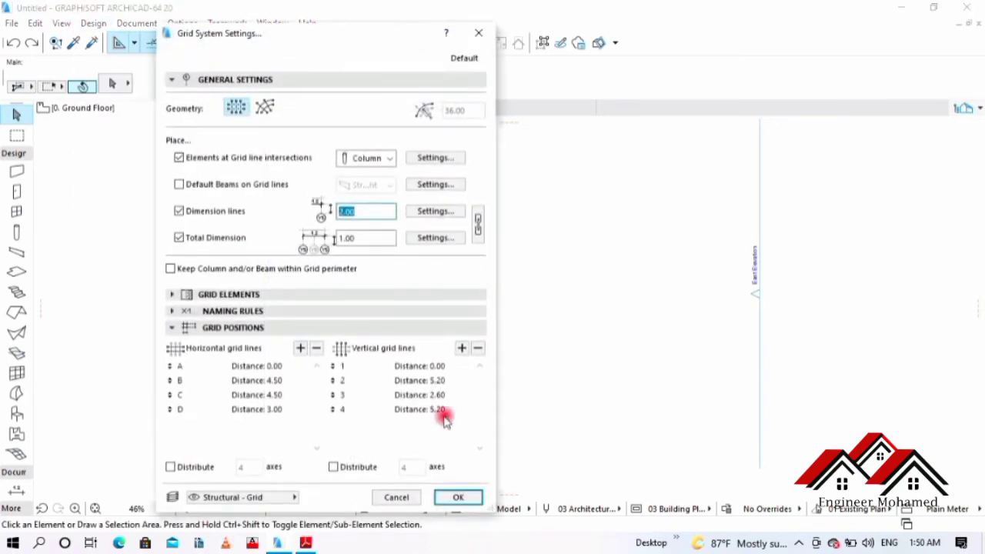
pyautogui.click(454, 496)
pyautogui.click(413, 246)
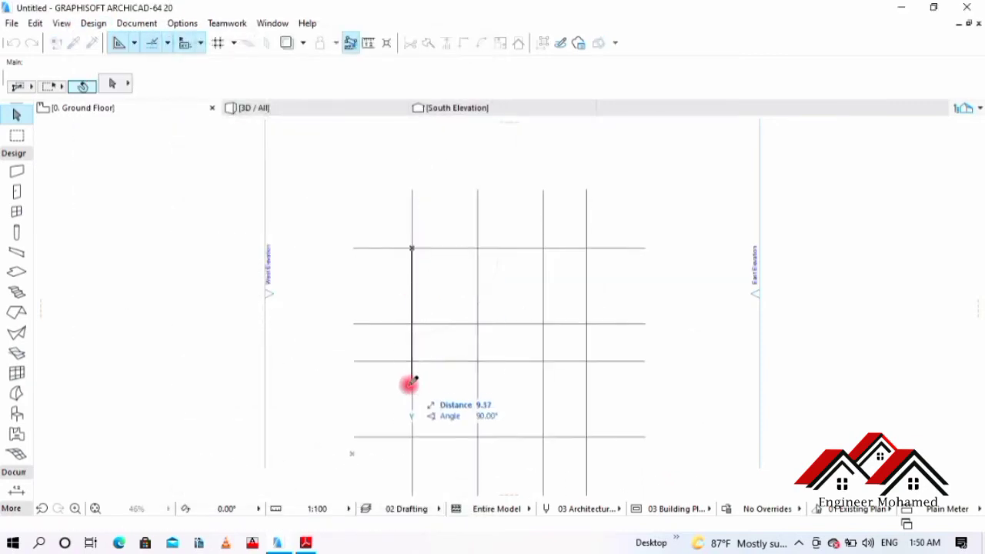
pyautogui.click(413, 439)
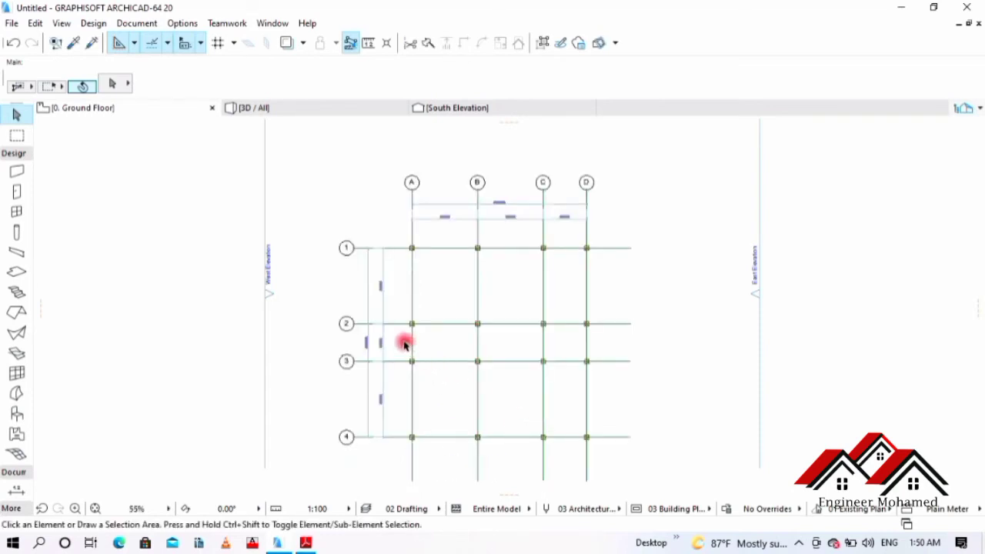
# - Examine the line labels and the individual and total dimensions of the rotated grid along lines 1 to 4 and A to D
pyautogui.scroll(5, 403, 341)
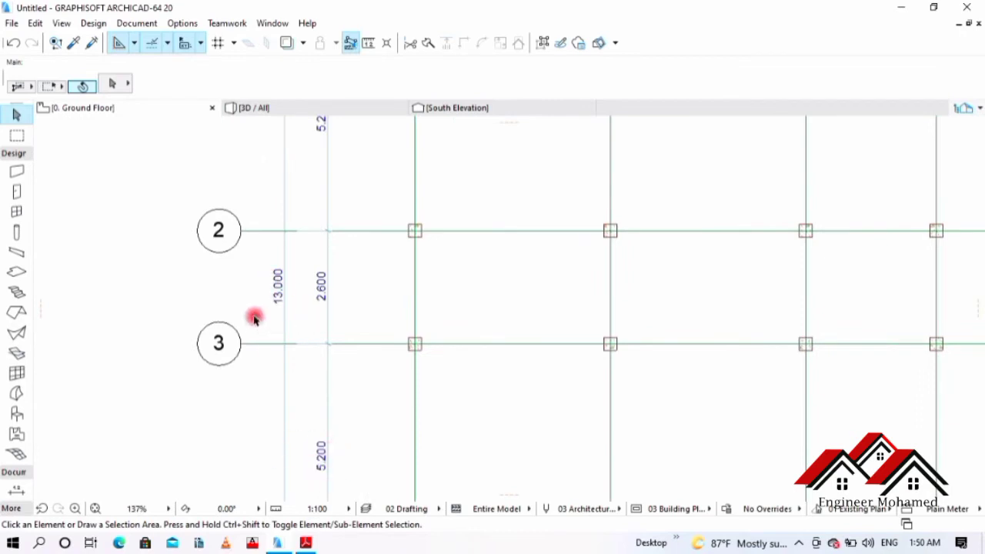
pyautogui.scroll(-3, 256, 302)
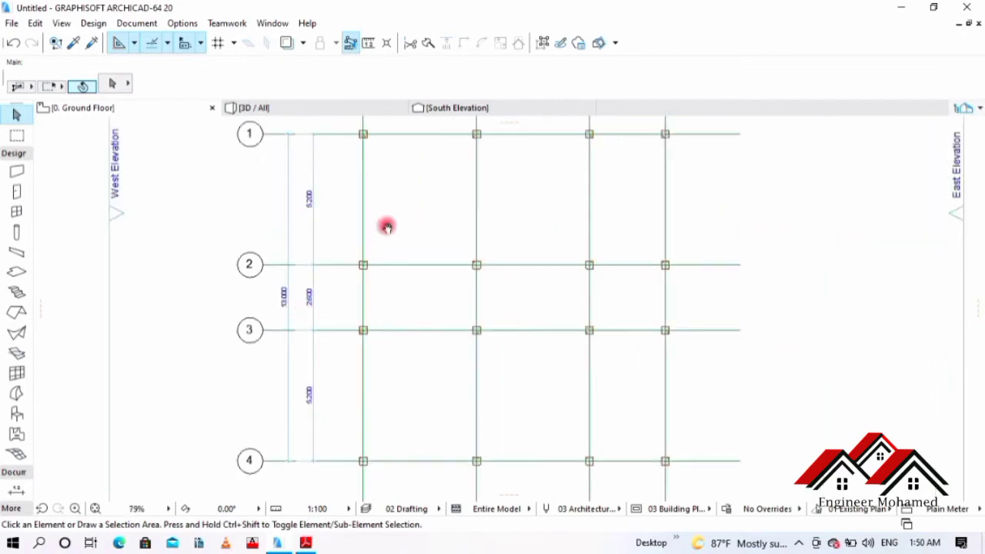
pyautogui.moveTo(388, 227); pyautogui.dragTo(303, 305, button='middle')
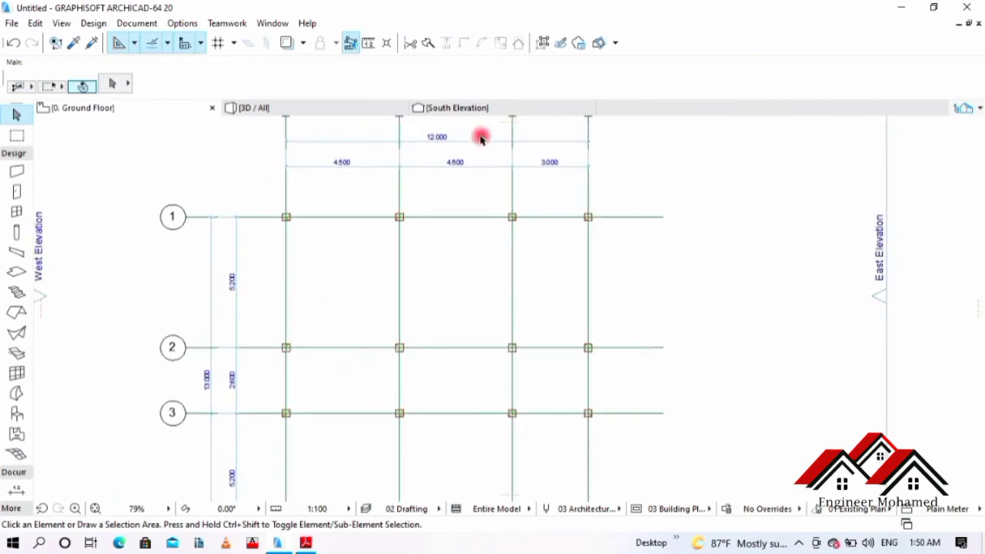
pyautogui.moveTo(488, 157); pyautogui.dragTo(530, 185, button='middle')
pyautogui.scroll(1, 537, 196)
pyautogui.scroll(-3, 524, 213)
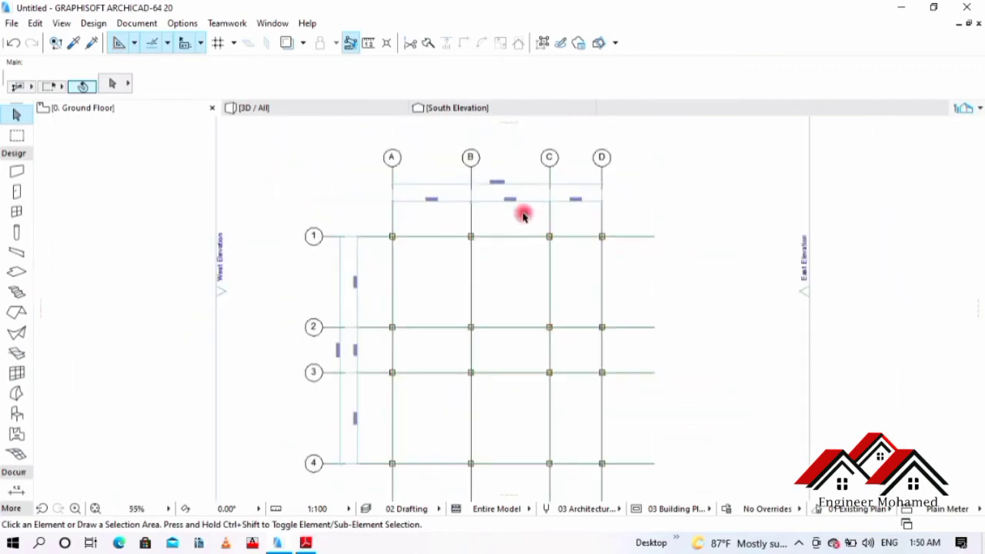
pyautogui.moveTo(494, 310); pyautogui.dragTo(492, 256, button='middle')
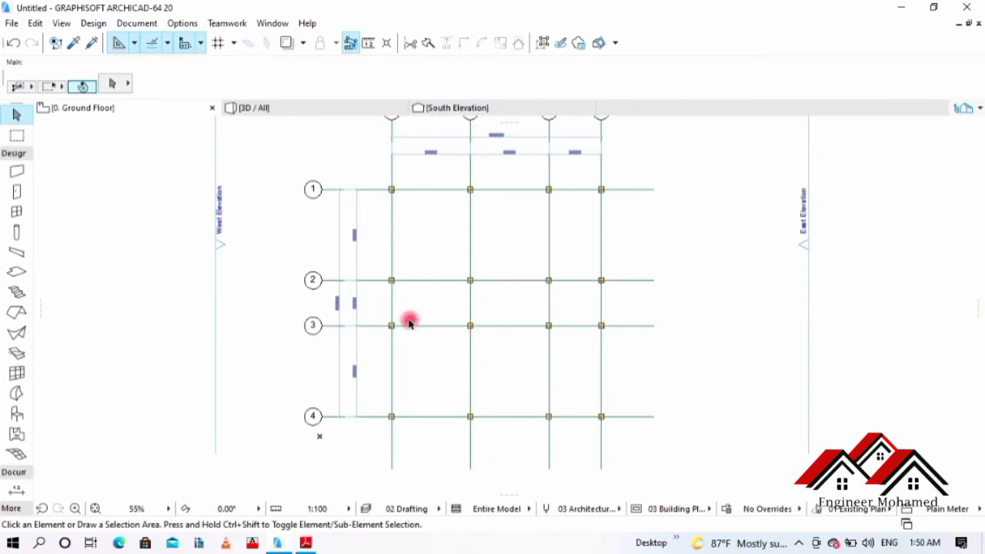
pyautogui.scroll(2, 408, 323)
pyautogui.scroll(-3, 406, 322)
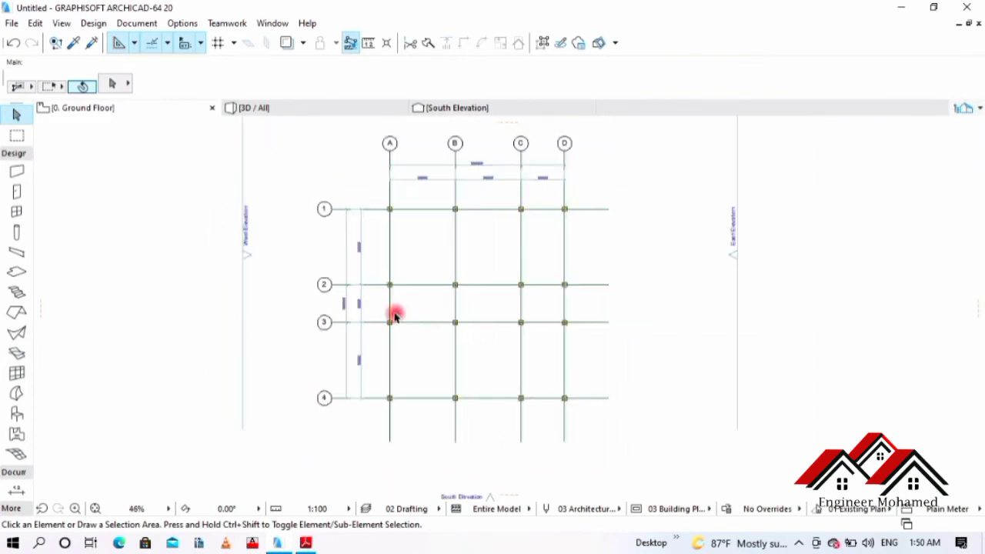
# - Delete the rotated grid with its columns and place the grid system again with the same settings at 0.00° rotation
pyautogui.click(282, 138)
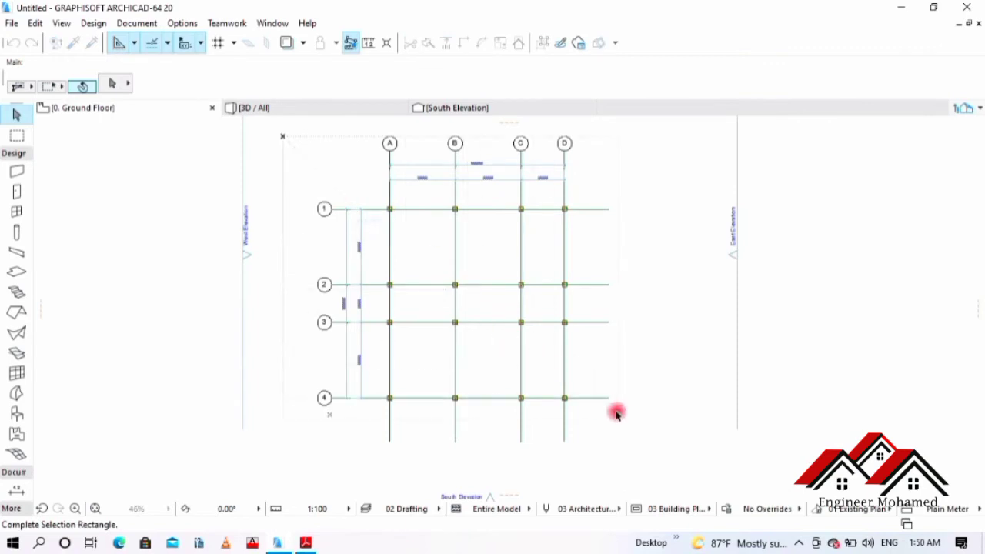
pyautogui.click(625, 435)
pyautogui.press('Delete')
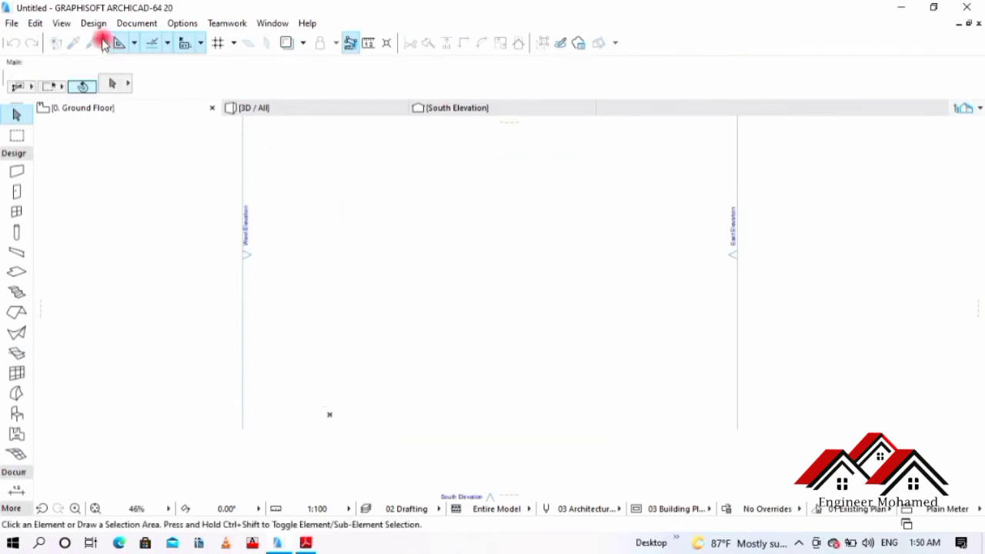
pyautogui.click(93, 23)
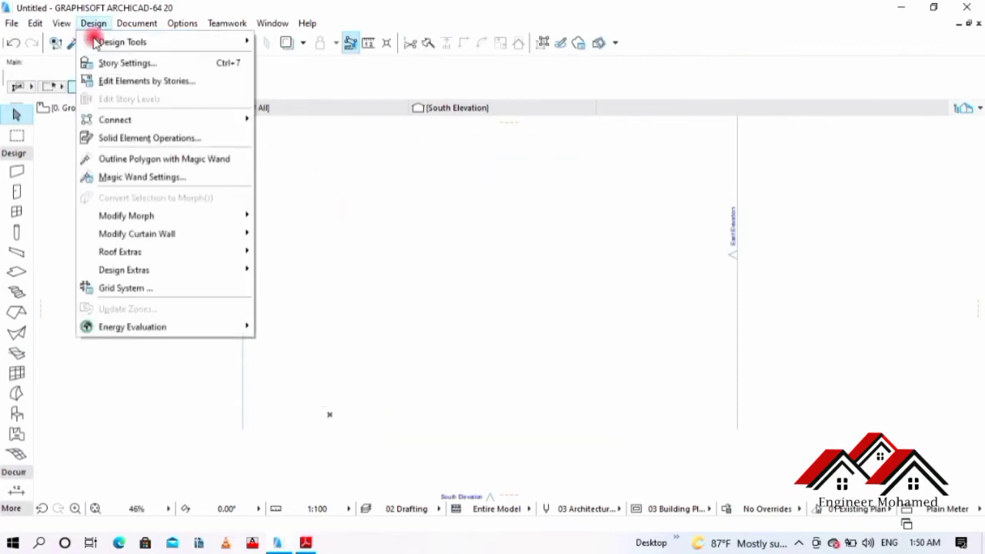
pyautogui.click(125, 287)
pyautogui.click(458, 497)
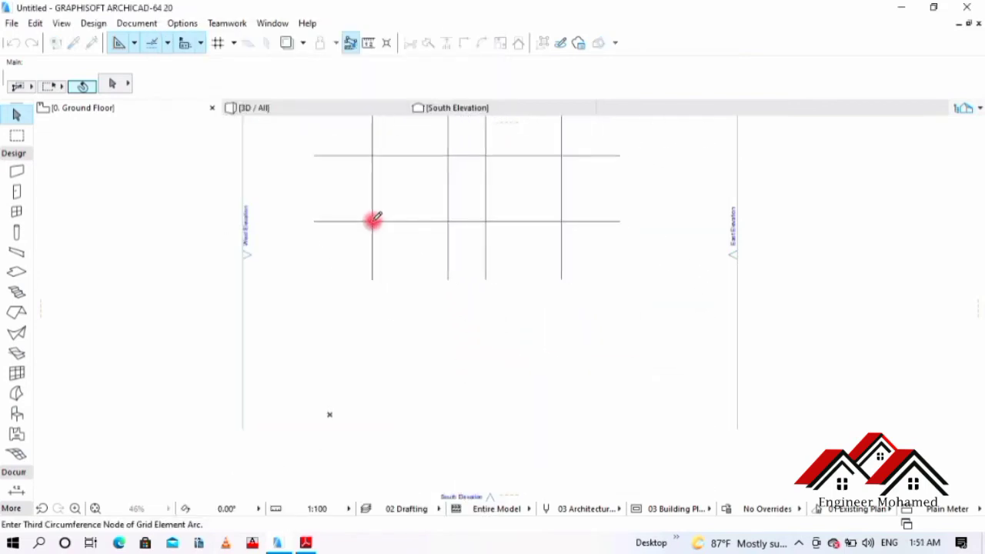
pyautogui.click(371, 222)
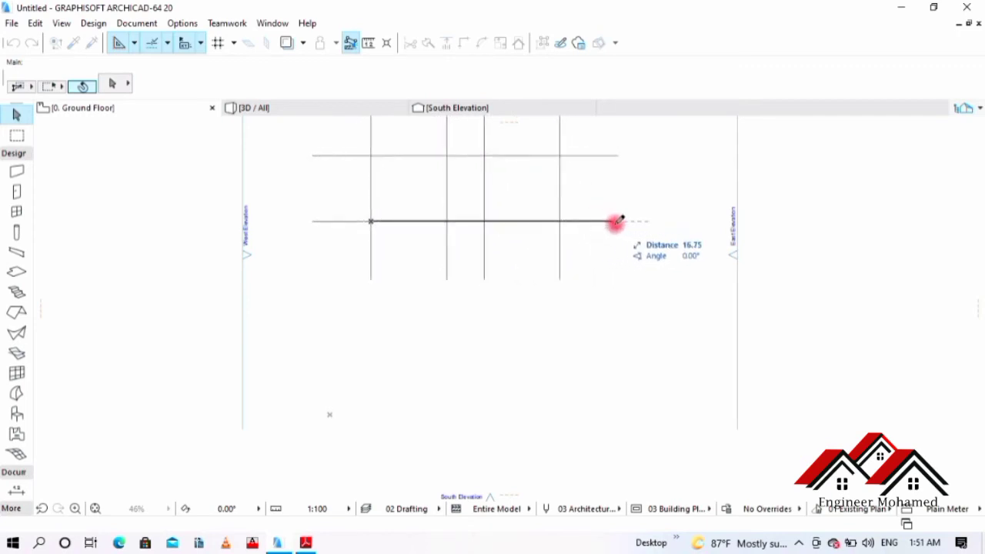
pyautogui.click(622, 218)
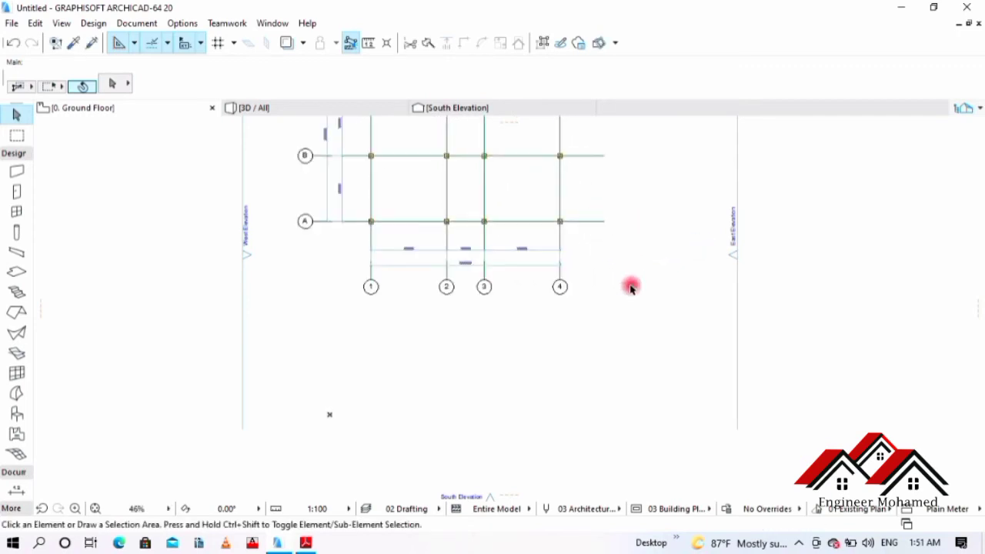
# - Examine the grid labels, spacings and column positions along lines A to D and 1 to 4 of the newly placed grid
pyautogui.scroll(-2, 620, 266)
pyautogui.scroll(3, 561, 253)
pyautogui.scroll(3, 496, 207)
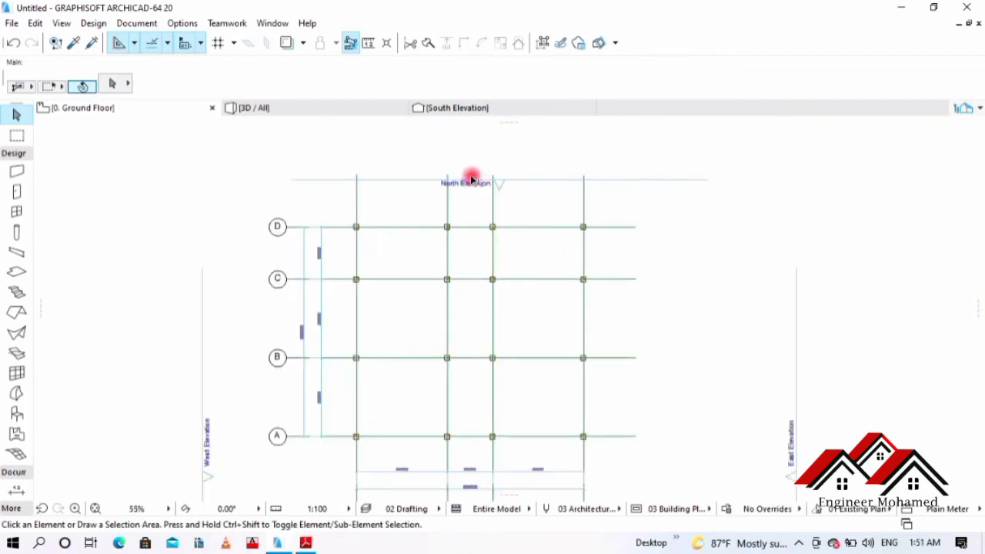
pyautogui.scroll(4, 340, 323)
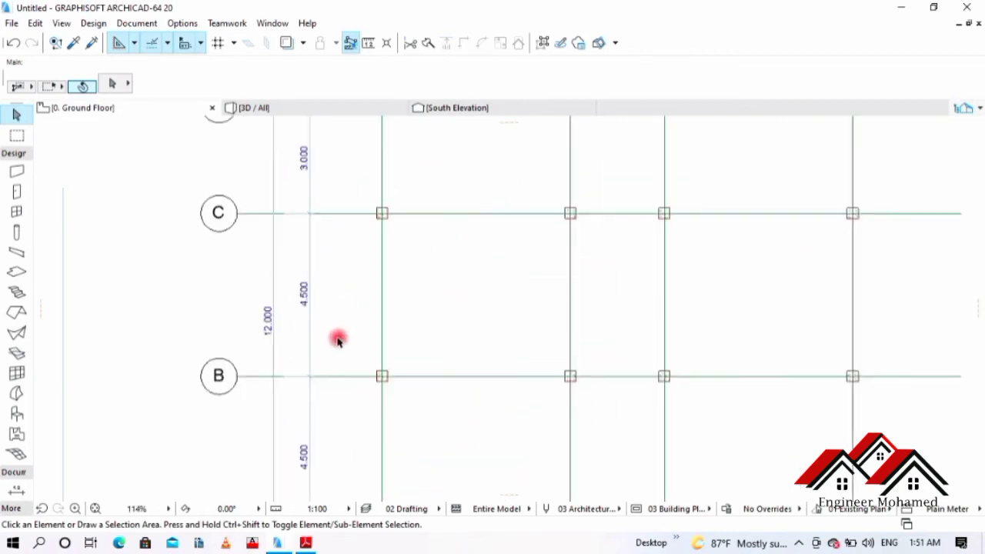
pyautogui.scroll(-4, 273, 302)
pyautogui.moveTo(411, 429); pyautogui.dragTo(434, 345, button='middle')
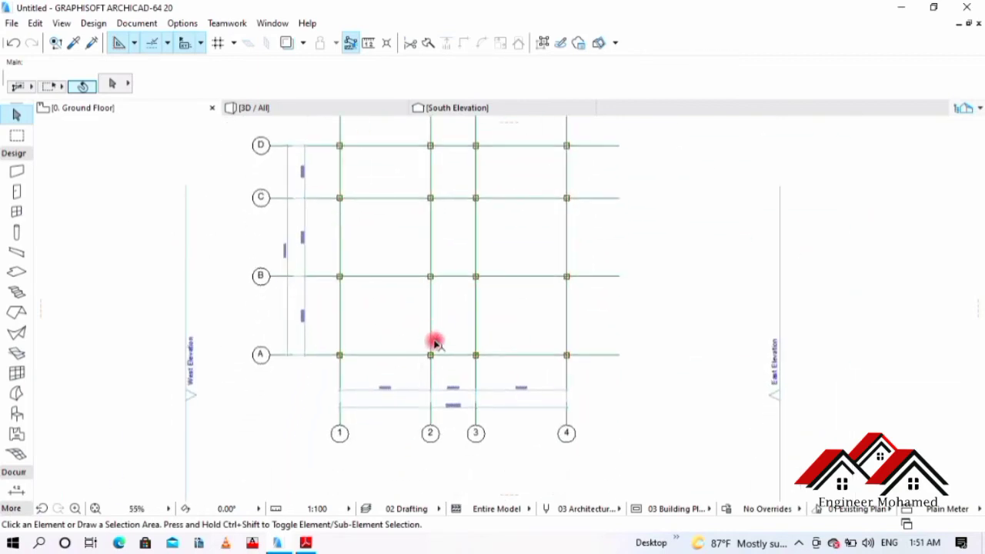
pyautogui.scroll(5, 433, 346)
pyautogui.scroll(-5, 460, 348)
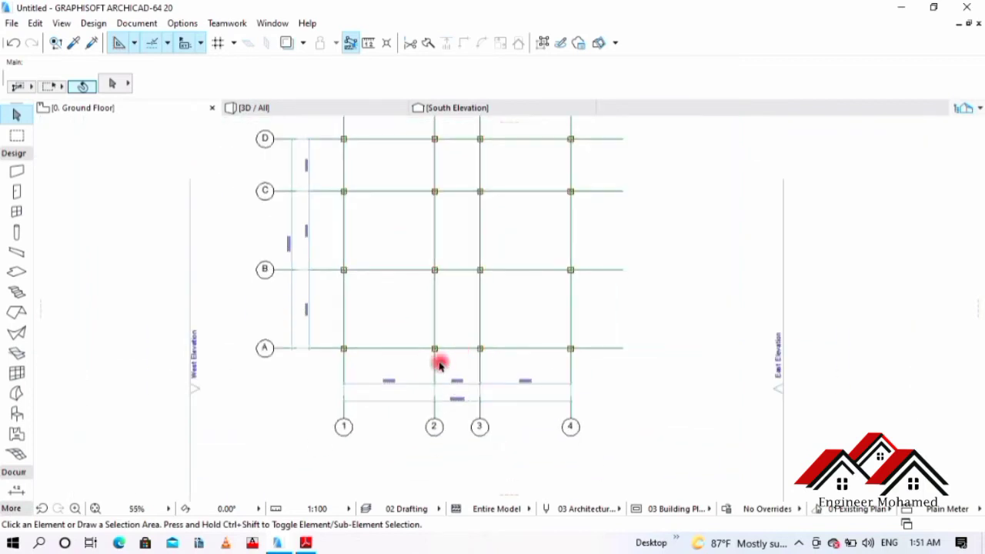
pyautogui.scroll(1, 439, 365)
# - Switch to lay out of column.pdf in Adobe Reader, compare its grid labels and spacings with the model, and return to ARCHICAD
pyautogui.click(305, 543)
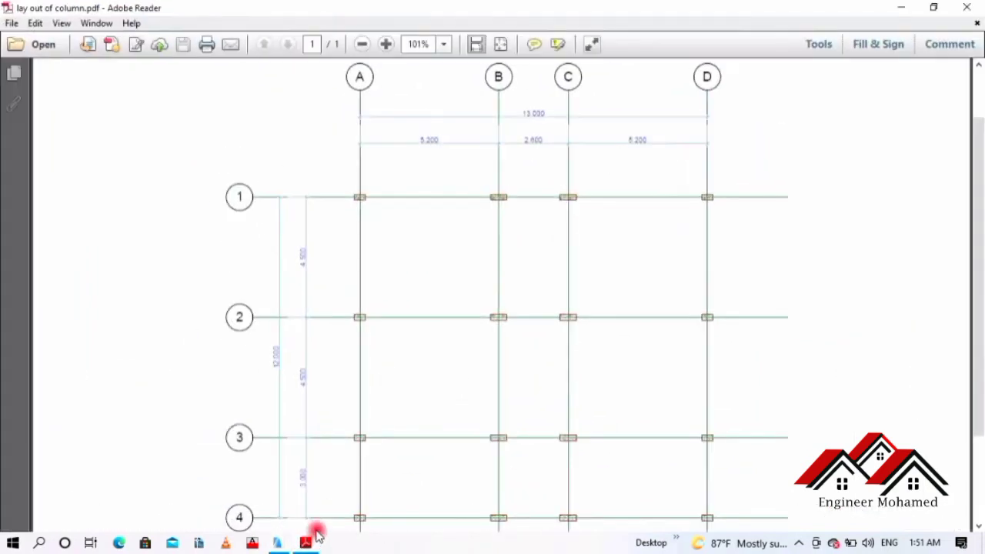
pyautogui.scroll(-2, 442, 312)
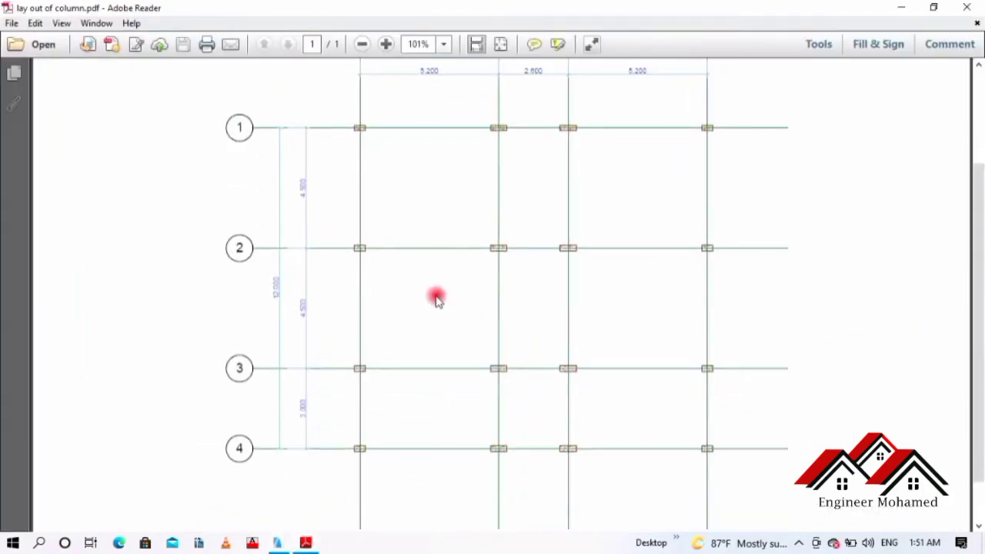
pyautogui.scroll(1, 435, 298)
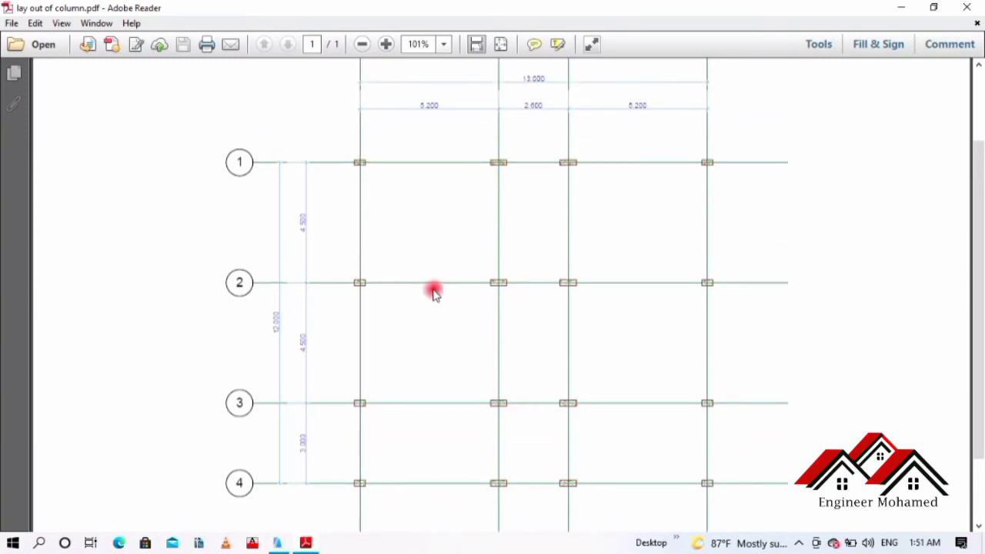
pyautogui.scroll(-1, 435, 292)
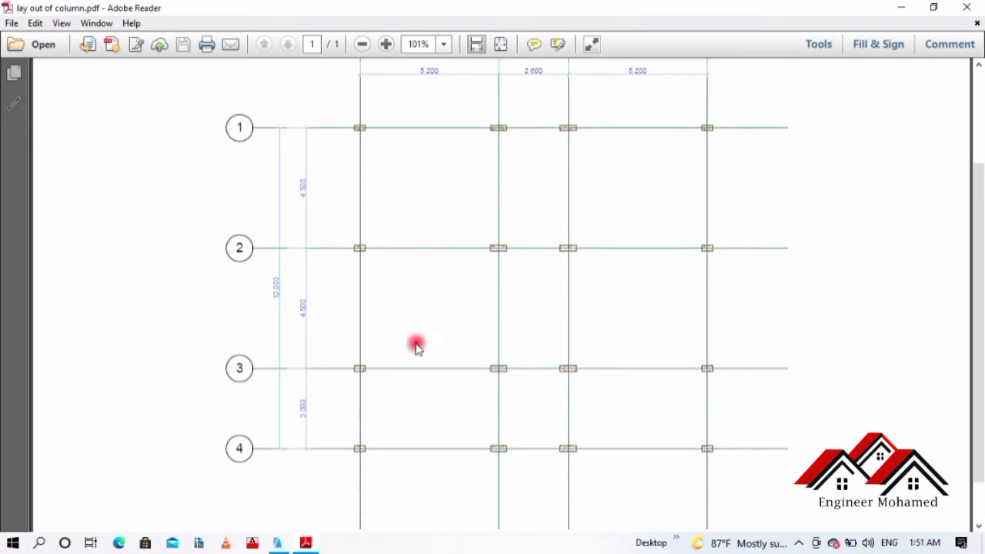
pyautogui.click(307, 544)
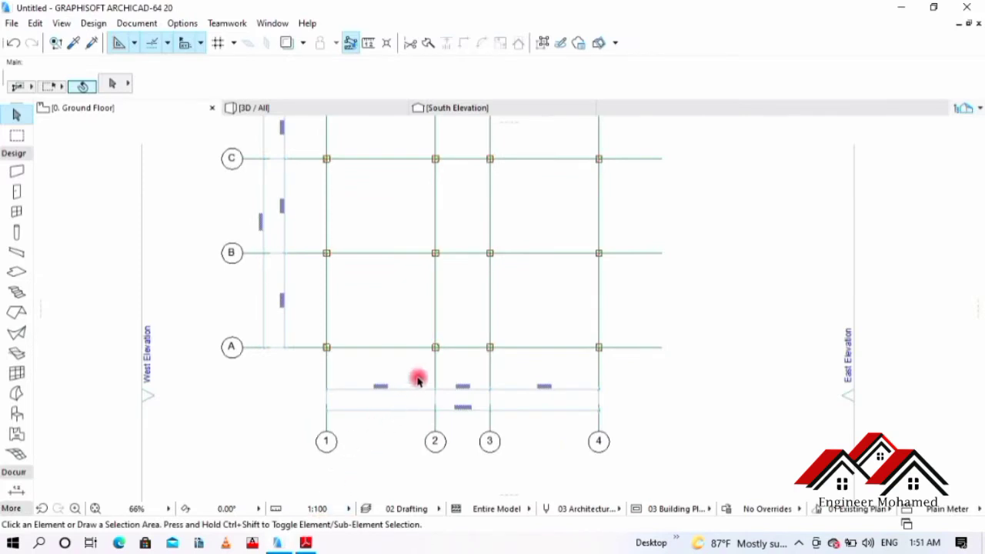
# - Select the whole placed grid system with its columns and dimensions and delete it from the ground floor
pyautogui.scroll(-3, 471, 307)
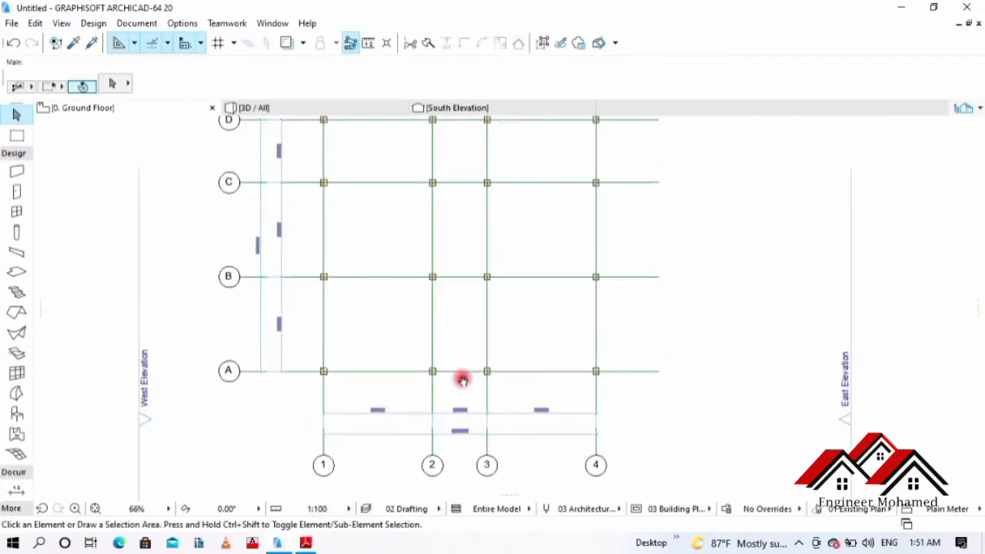
pyautogui.click(602, 454)
pyautogui.click(291, 214)
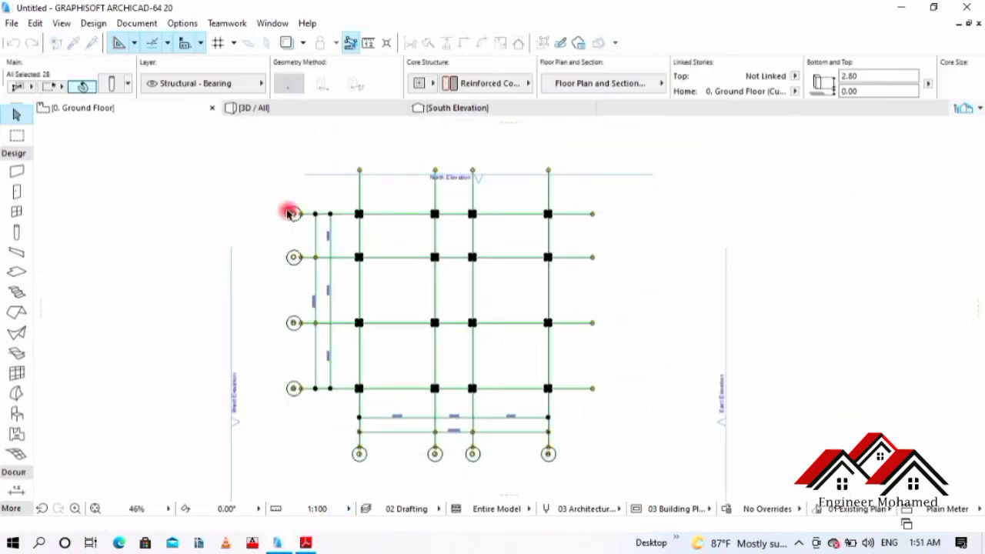
pyautogui.press('Delete')
# - Start placing a new grid system with the existing spacings and set its insertion point below the North Elevation marker on the ground floor
pyautogui.click(92, 24)
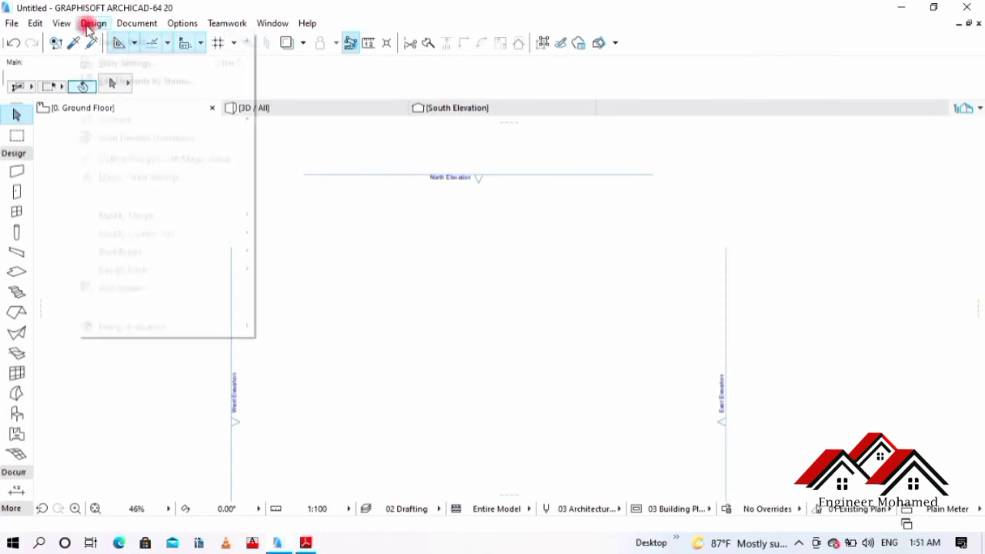
pyautogui.click(470, 257)
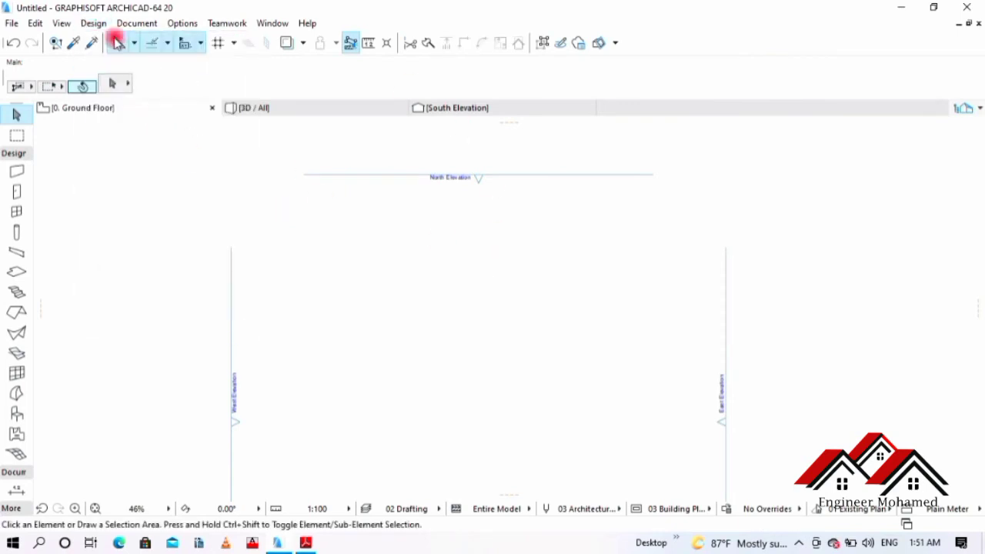
pyautogui.click(92, 23)
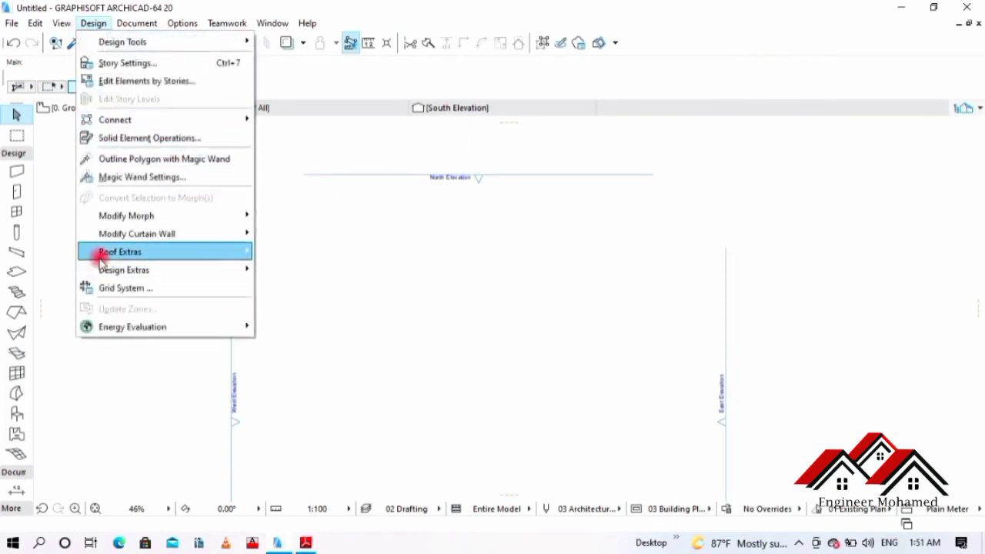
pyautogui.click(139, 286)
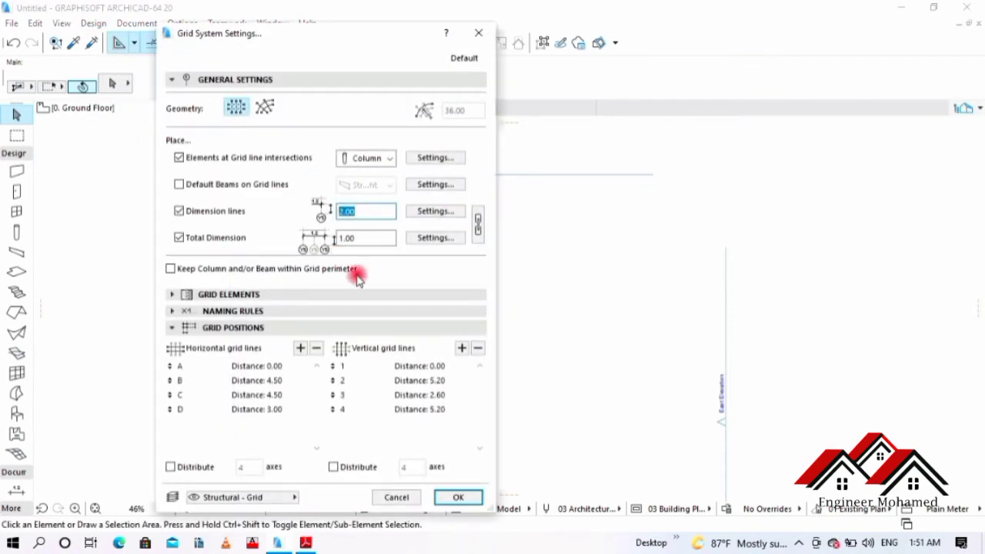
pyautogui.click(457, 497)
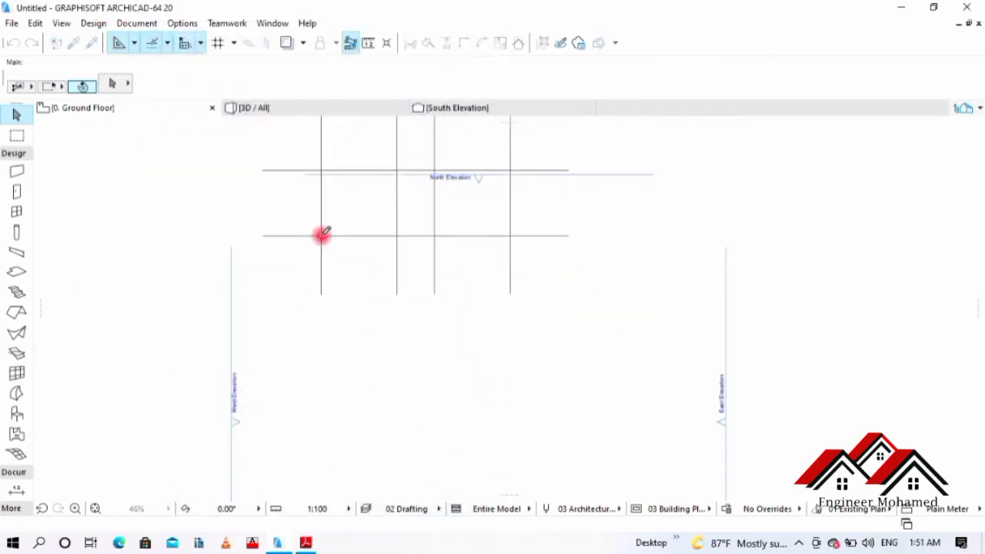
pyautogui.click(323, 233)
pyautogui.scroll(-2, 348, 289)
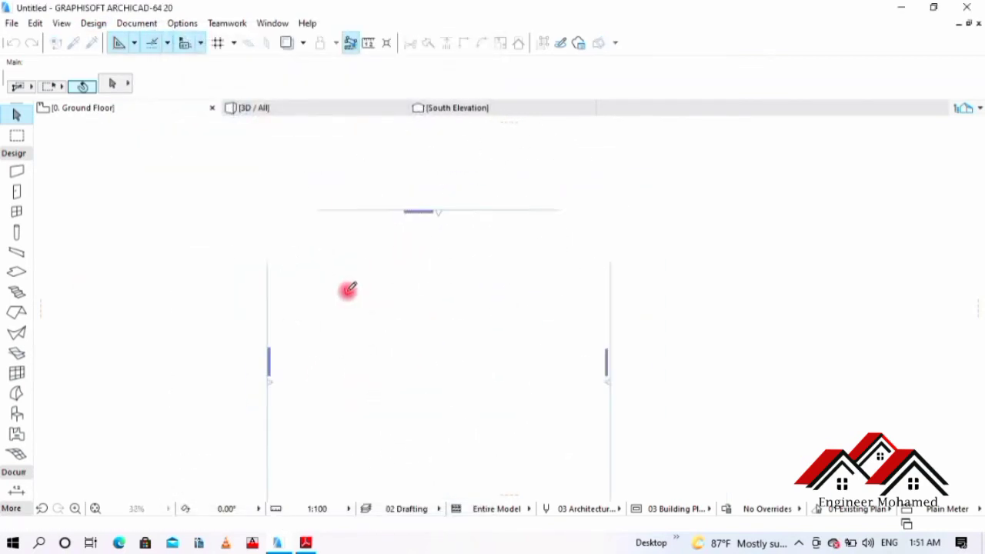
# - Place the grid system with its columns and dimensions on the Ground Floor plan, below the North Elevation marker
pyautogui.click(333, 445)
pyautogui.click(358, 325)
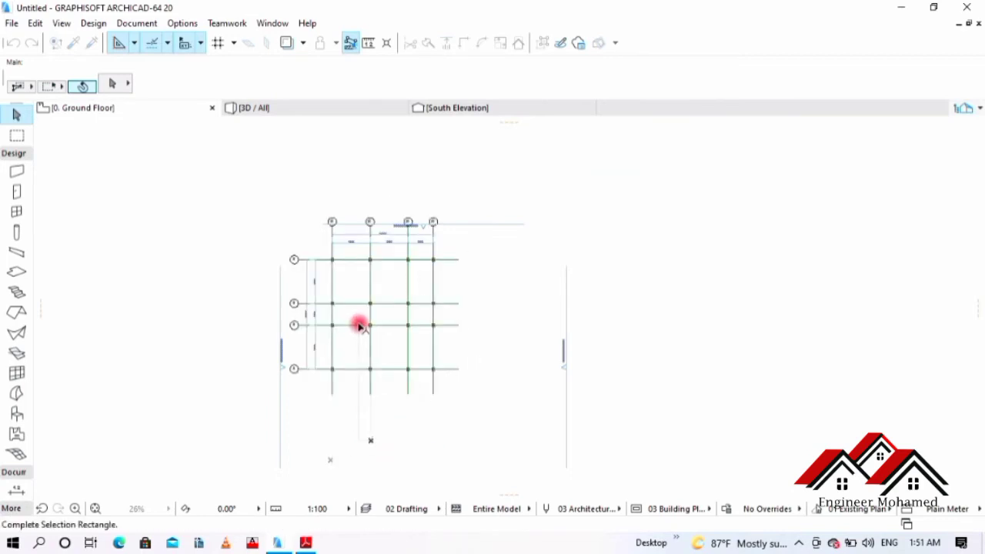
pyautogui.scroll(2, 315, 312)
pyautogui.click(360, 373)
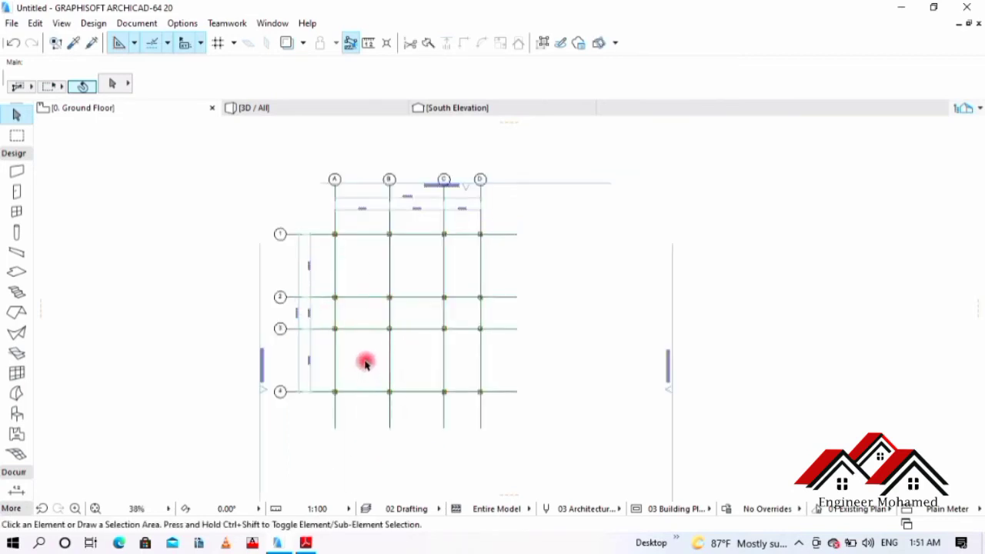
# - Review the placed grid's dimensions, then delete the whole grid together with its columns and dimension lines
pyautogui.scroll(4, 293, 303)
pyautogui.scroll(-3, 253, 264)
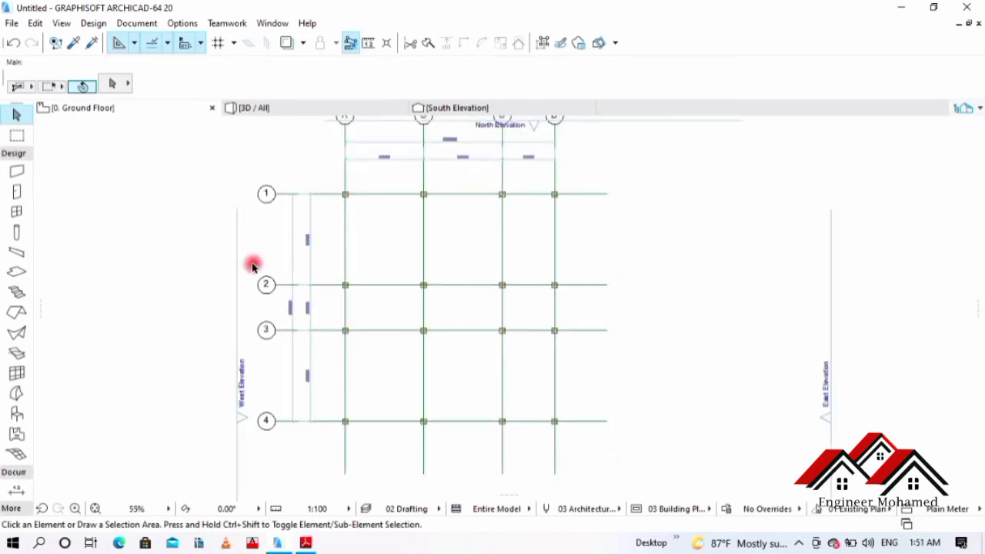
pyautogui.scroll(5, 471, 248)
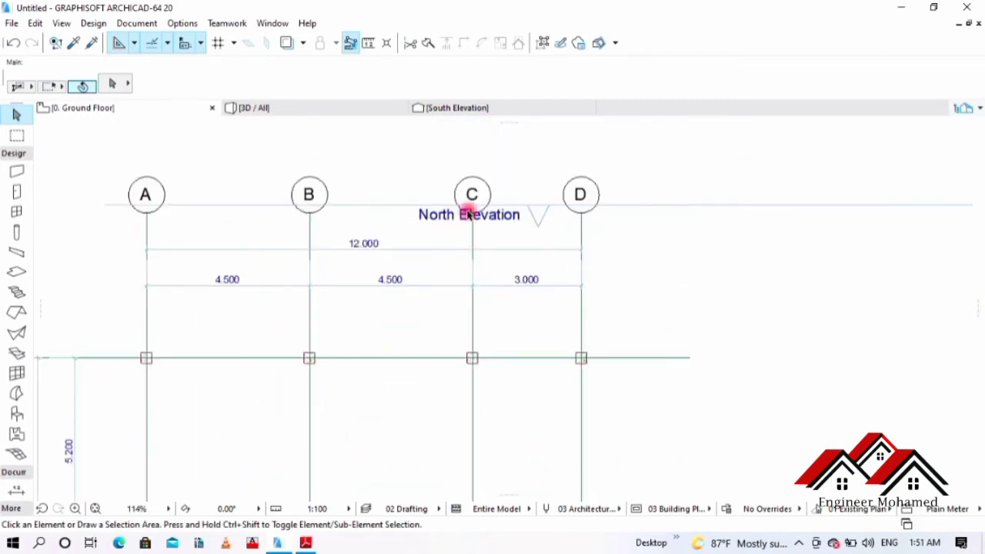
pyautogui.scroll(-5, 468, 215)
pyautogui.click(583, 378)
pyautogui.click(369, 260)
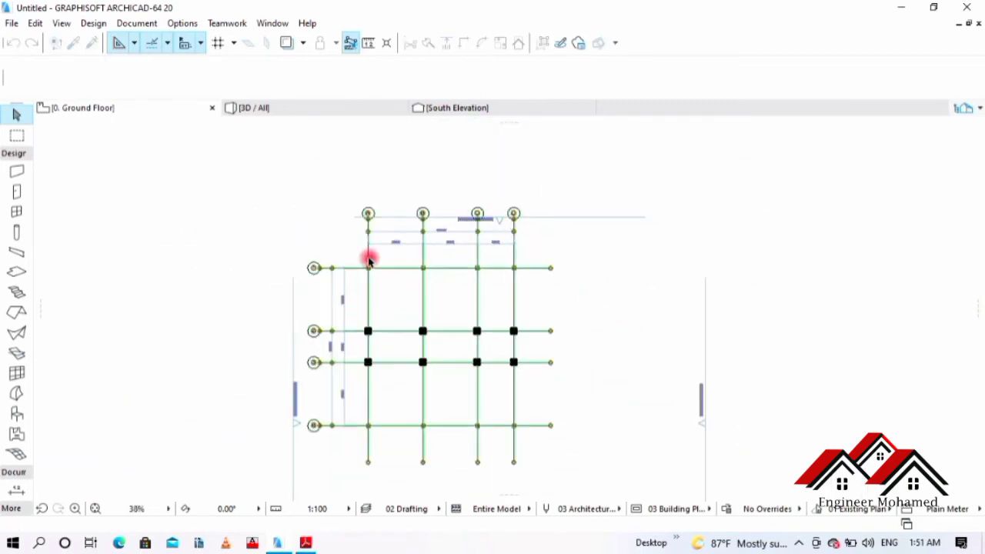
pyautogui.press('Delete')
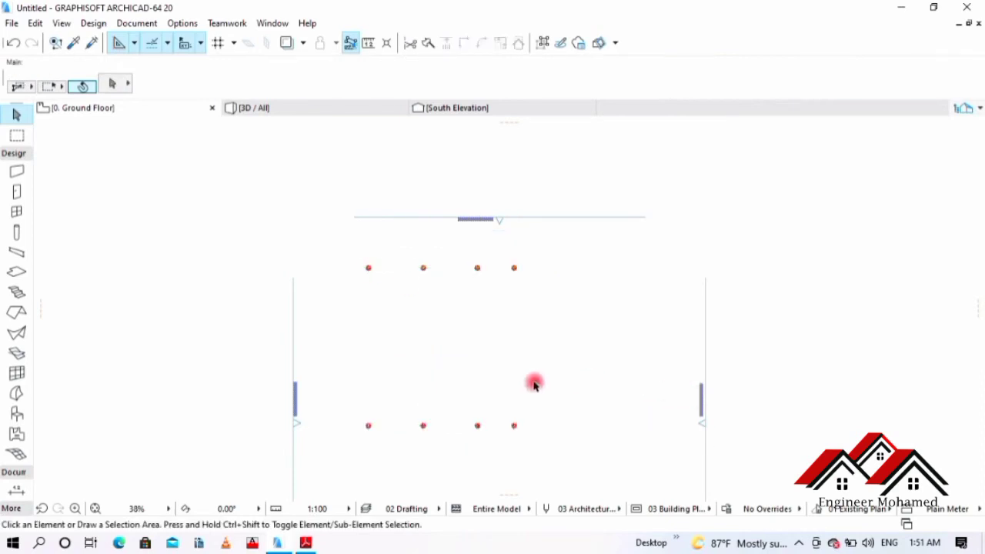
pyautogui.hotkey('ctrl', 'z')
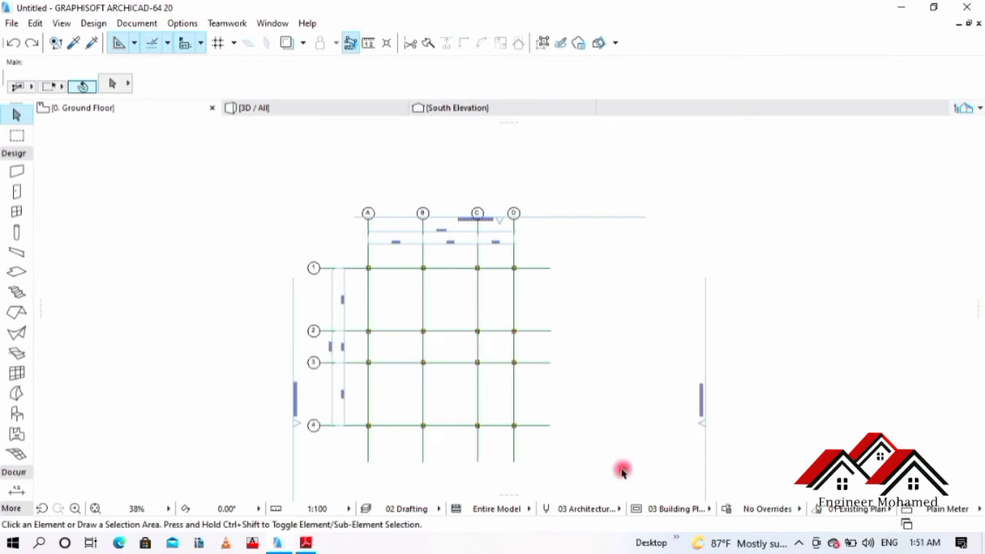
pyautogui.moveTo(622, 472); pyautogui.dragTo(346, 241)
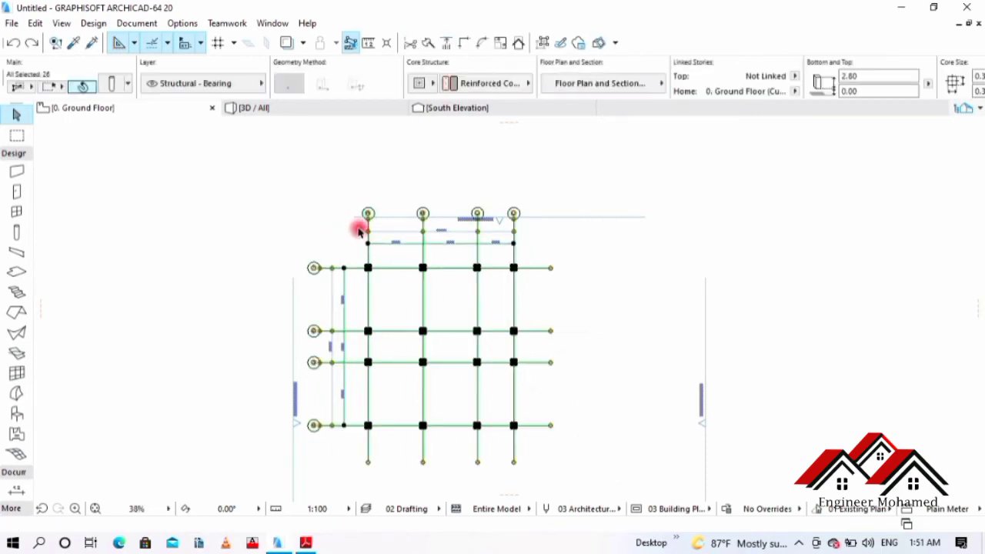
pyautogui.press('Delete')
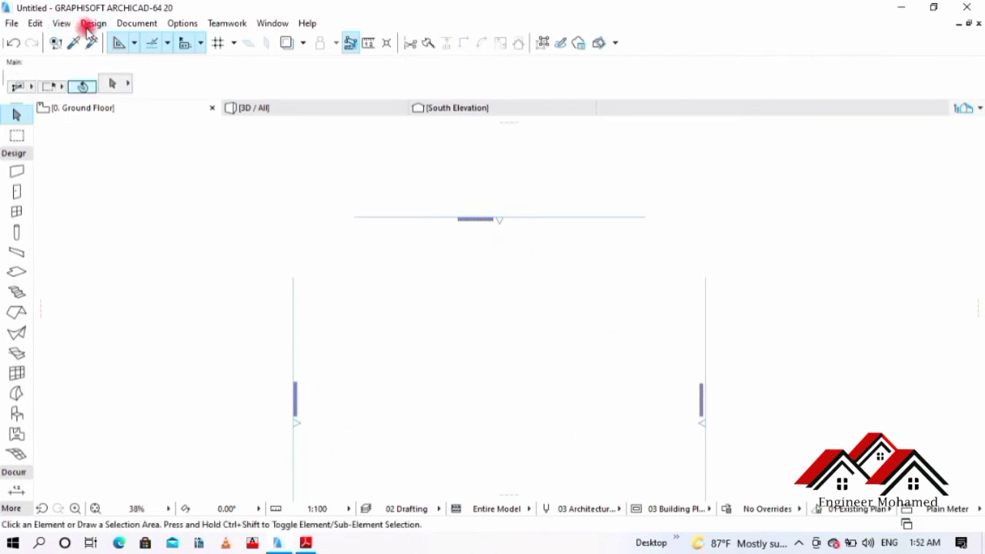
# - Check the grid spacings in the column layout PDF in Adobe Reader, then return to Archicad
pyautogui.click(93, 23)
pyautogui.moveTo(145, 272)
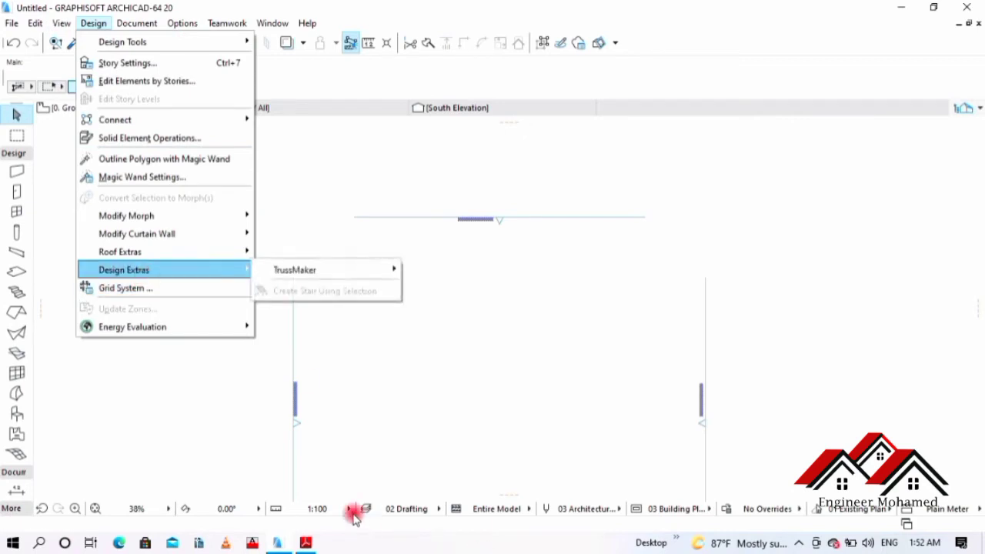
pyautogui.click(308, 543)
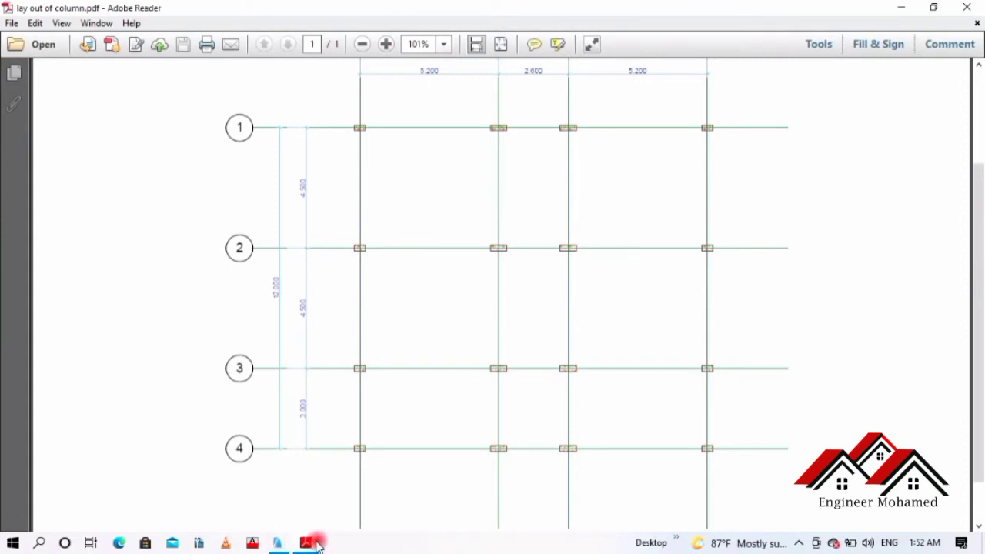
pyautogui.click(314, 542)
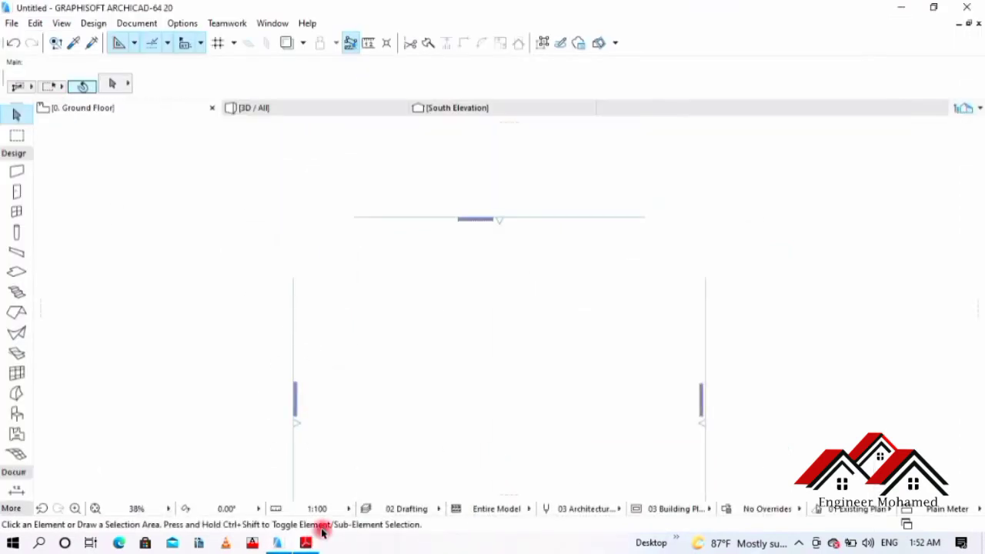
# - In the Grid System settings, set the horizontal grid line distances to 5.20 for B, 2.60 for C and 5.20 for D
pyautogui.click(92, 24)
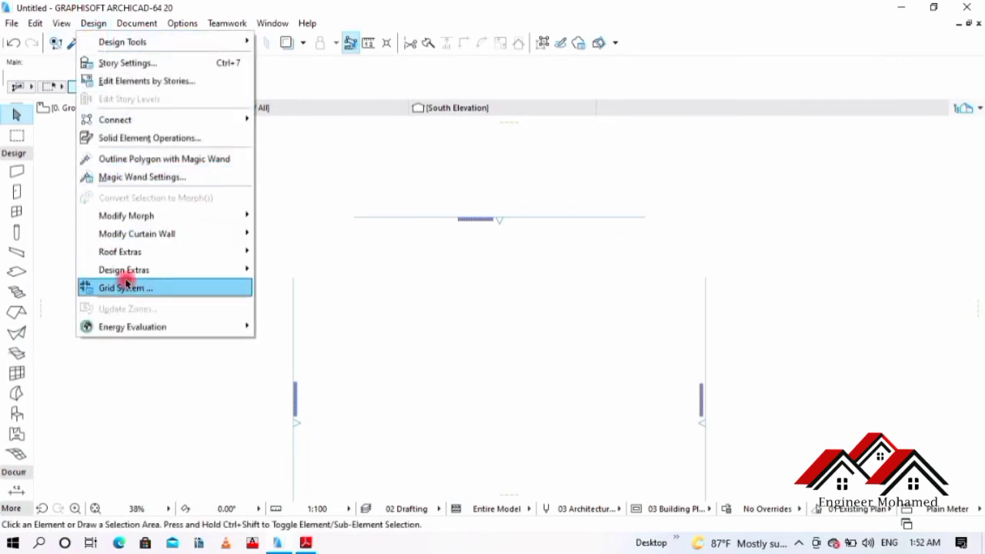
pyautogui.click(126, 287)
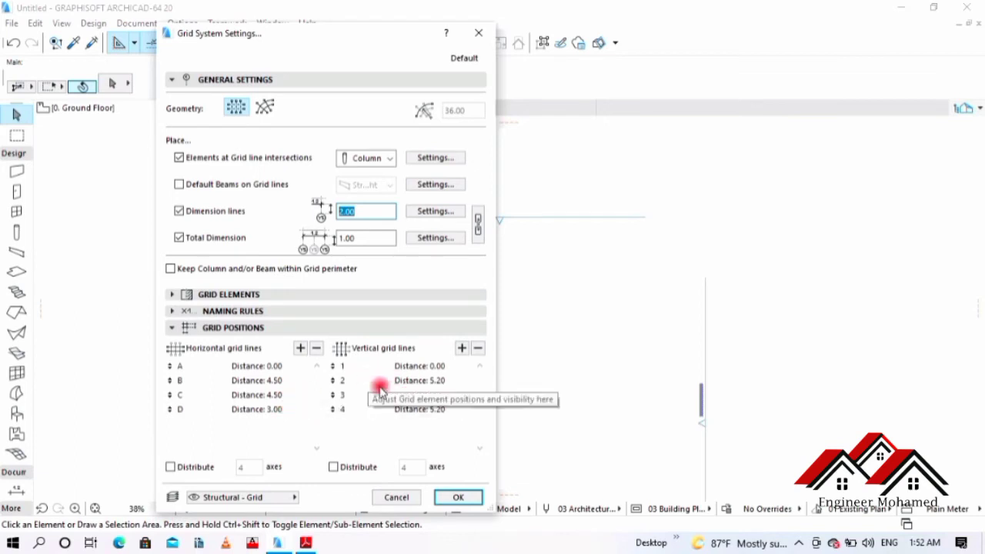
pyautogui.click(279, 380)
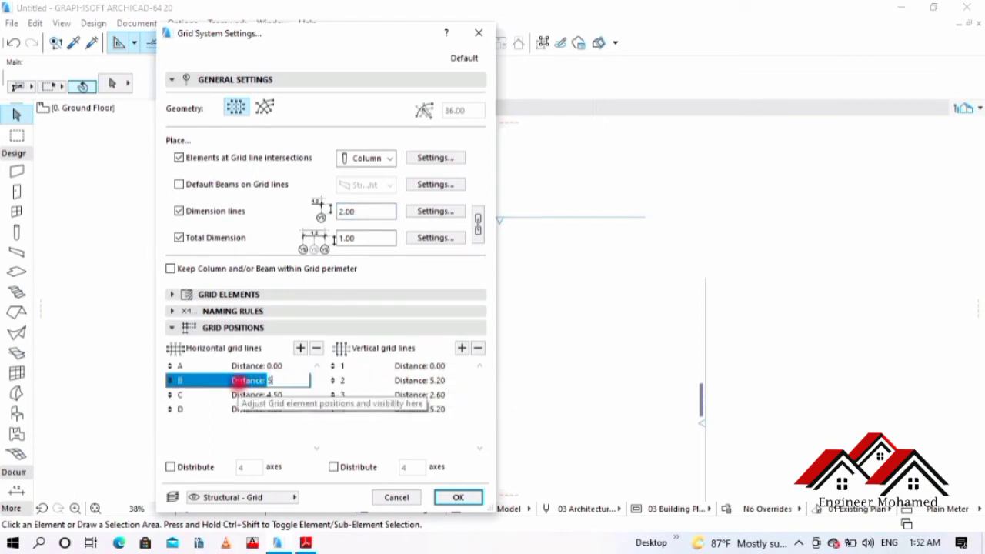
pyautogui.click(284, 395)
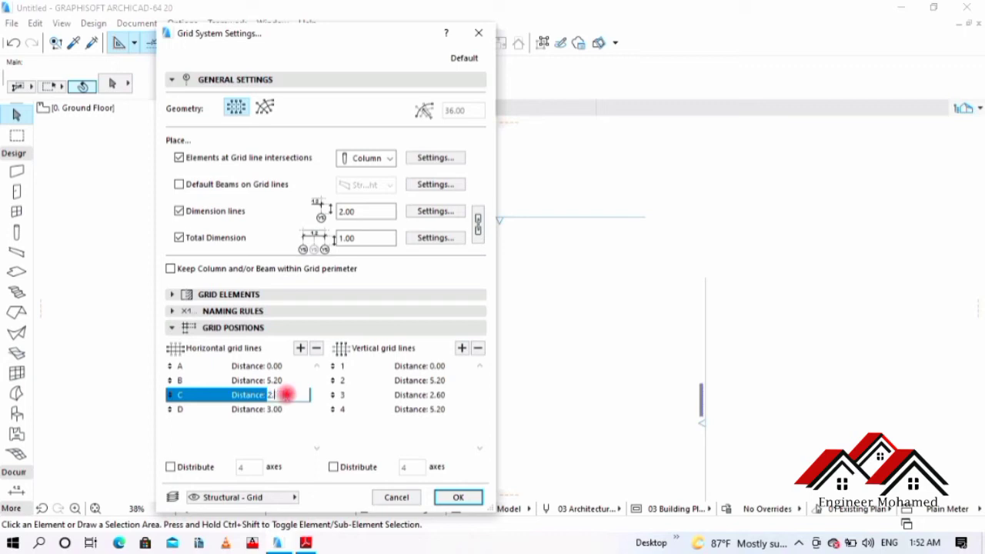
pyautogui.click(272, 410)
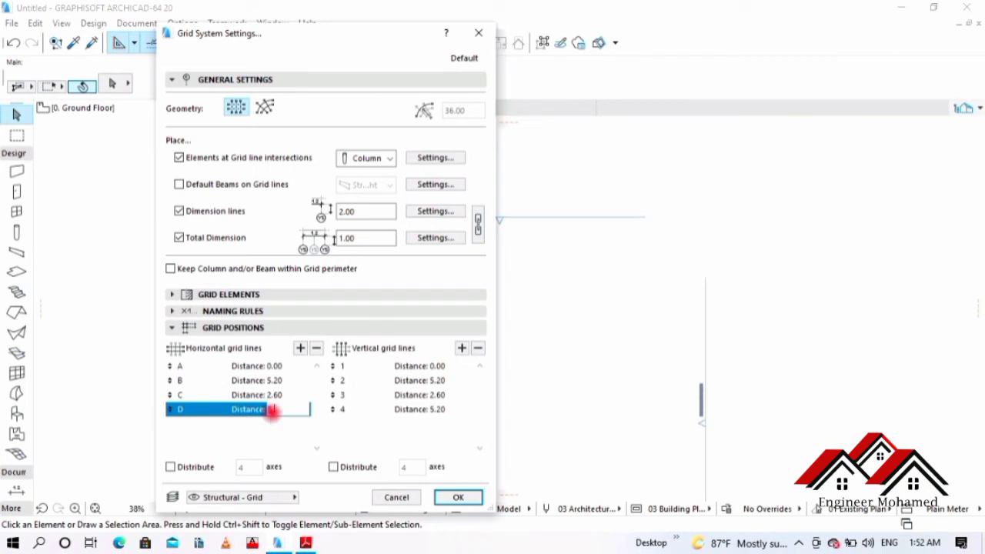
pyautogui.write('5.20')
# - Set the distances of vertical grid lines 2 and 3 to 4.50, edit line 4's distance and accept the grid settings
pyautogui.click(435, 380)
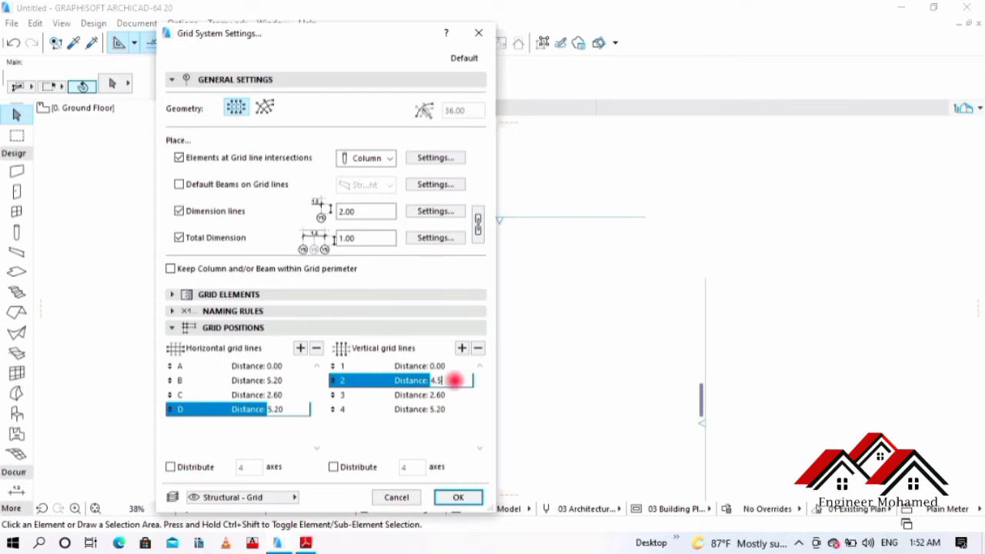
pyautogui.click(439, 395)
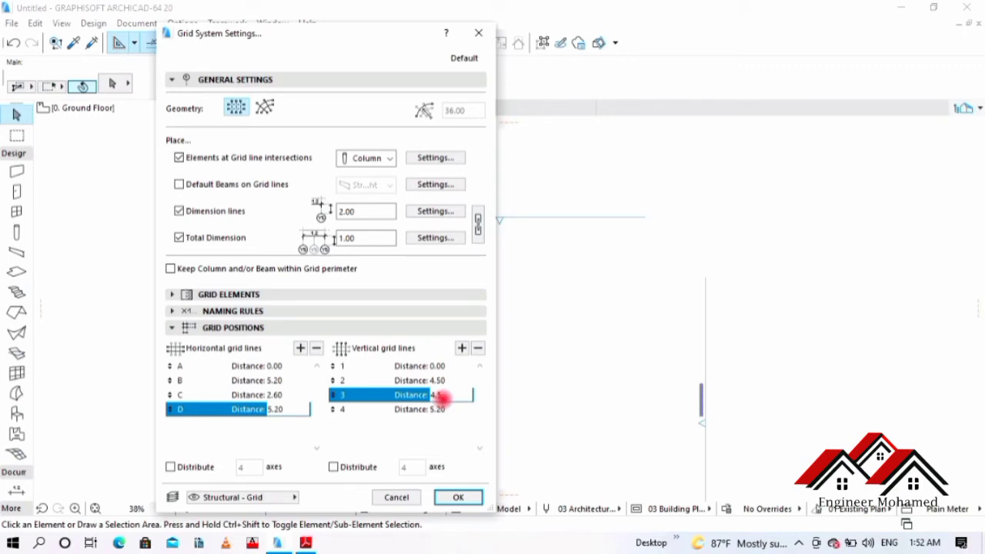
pyautogui.write('4.5')
pyautogui.click(445, 409)
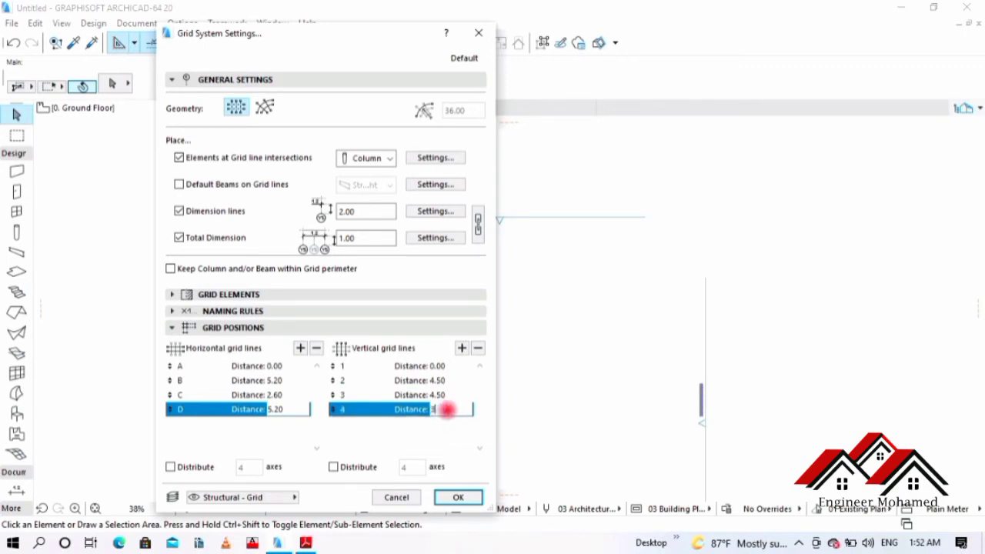
pyautogui.click(461, 497)
pyautogui.click(219, 132)
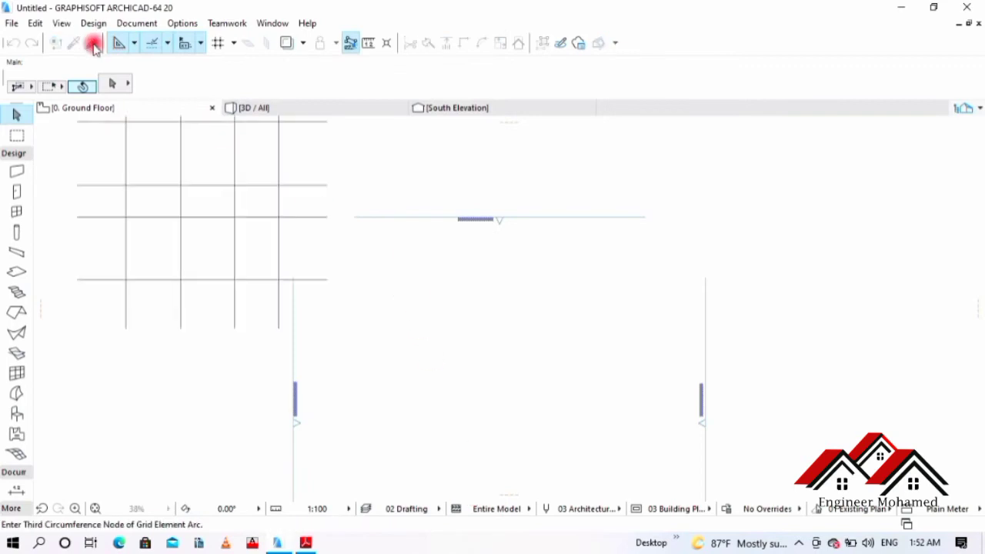
pyautogui.click(86, 24)
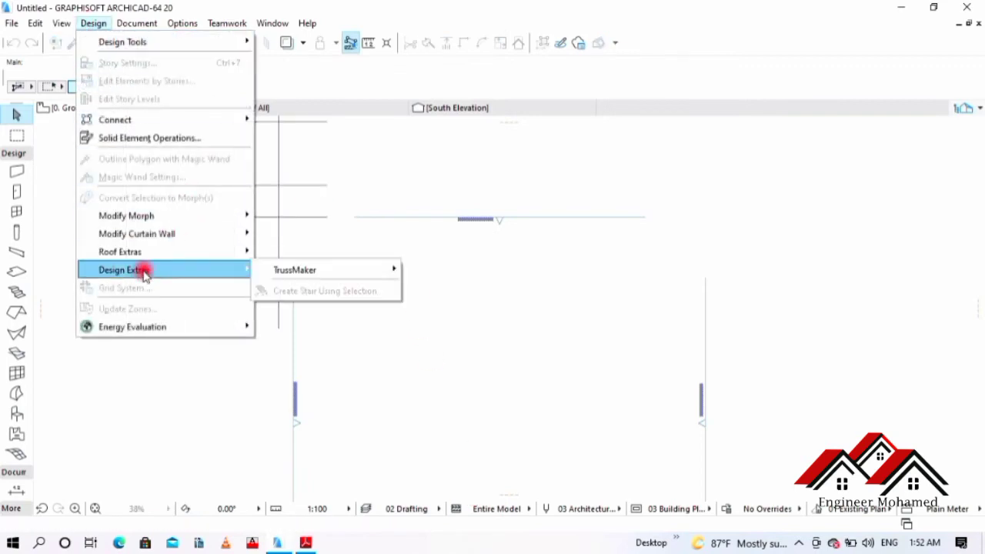
pyautogui.click(458, 292)
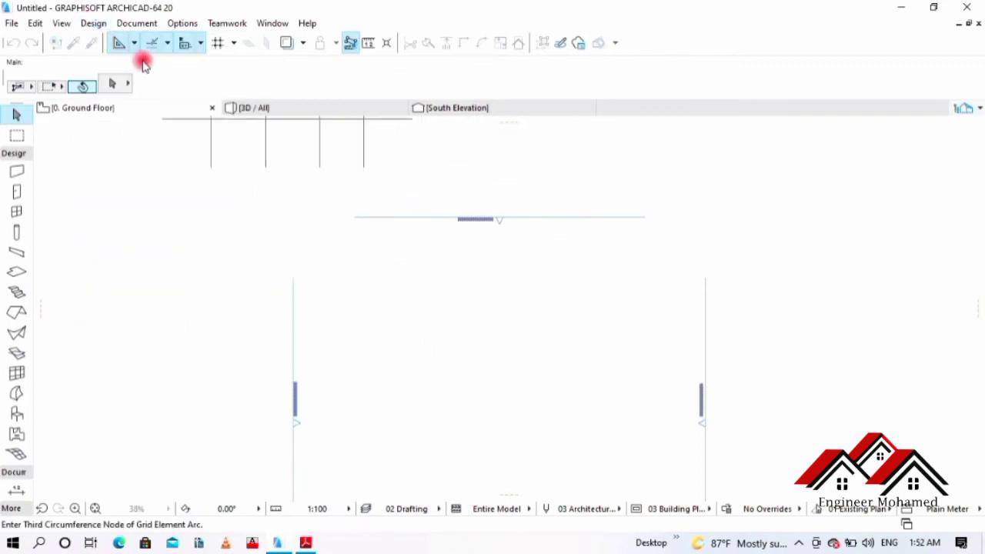
# - Reopen the Grid System settings, correct the distance of vertical grid line 4 to 3 and accept the settings
pyautogui.click(105, 22)
pyautogui.click(145, 285)
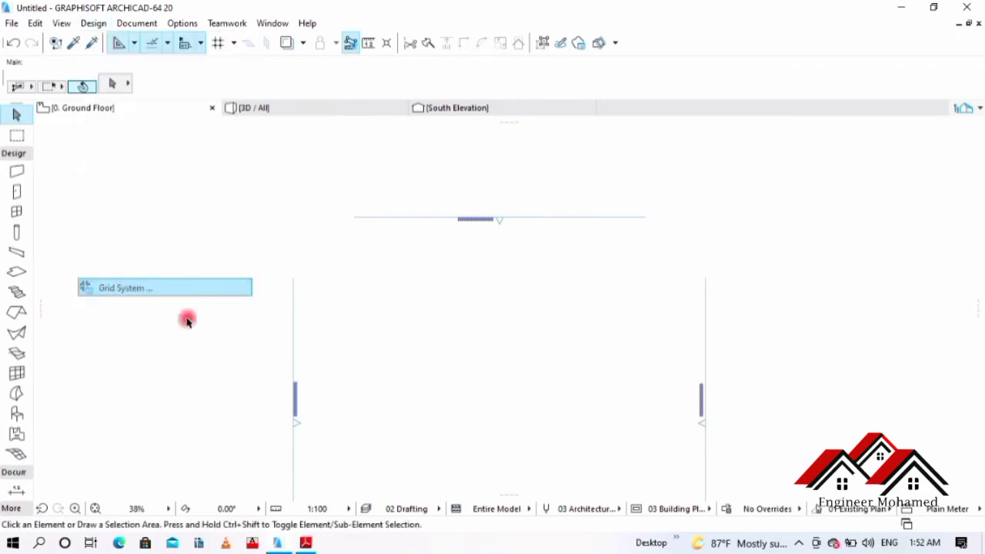
pyautogui.click(440, 409)
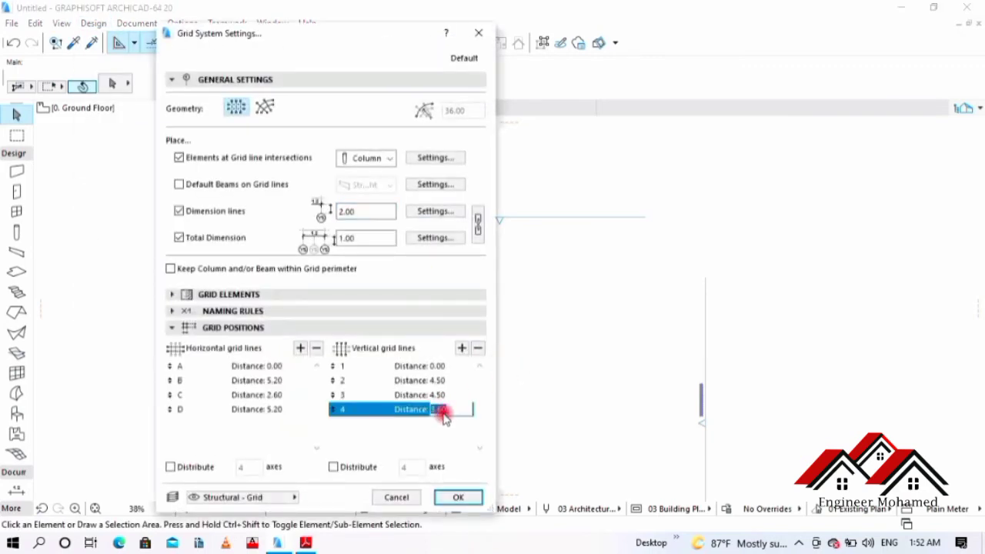
pyautogui.write('3.')
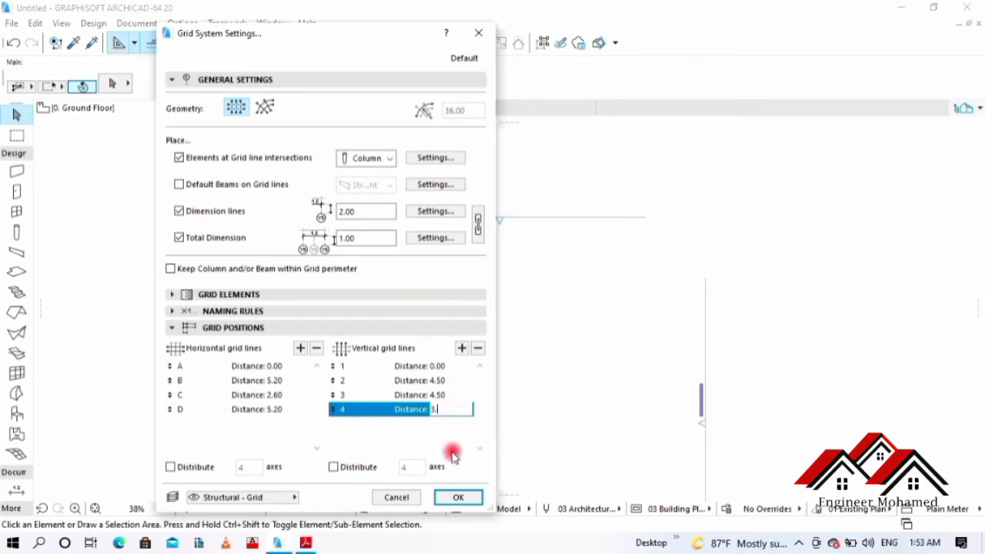
pyautogui.click(457, 497)
# - Place the grid between the four elevation markers, rotated so that axes A–D run vertically and 1–4 horizontally
pyautogui.scroll(-5, 480, 282)
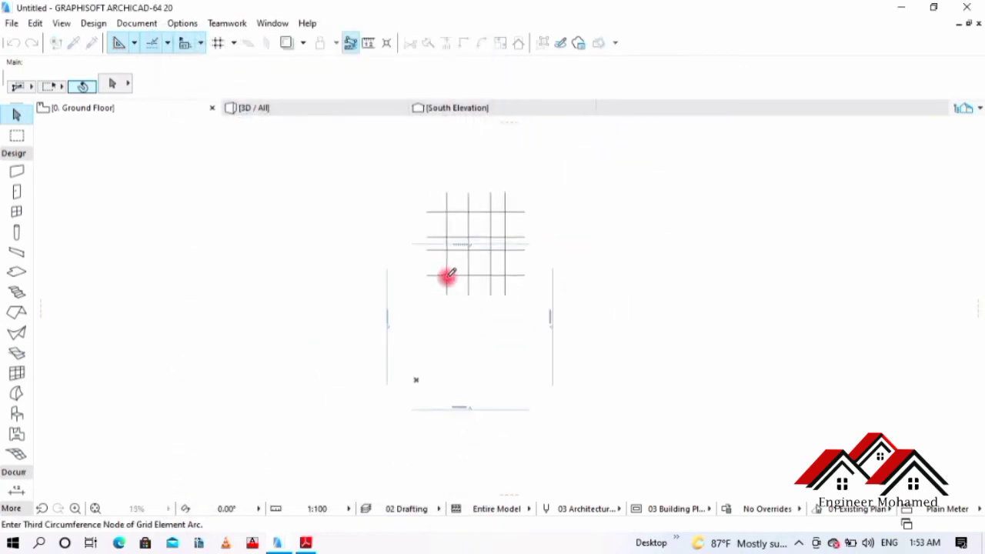
pyautogui.click(424, 289)
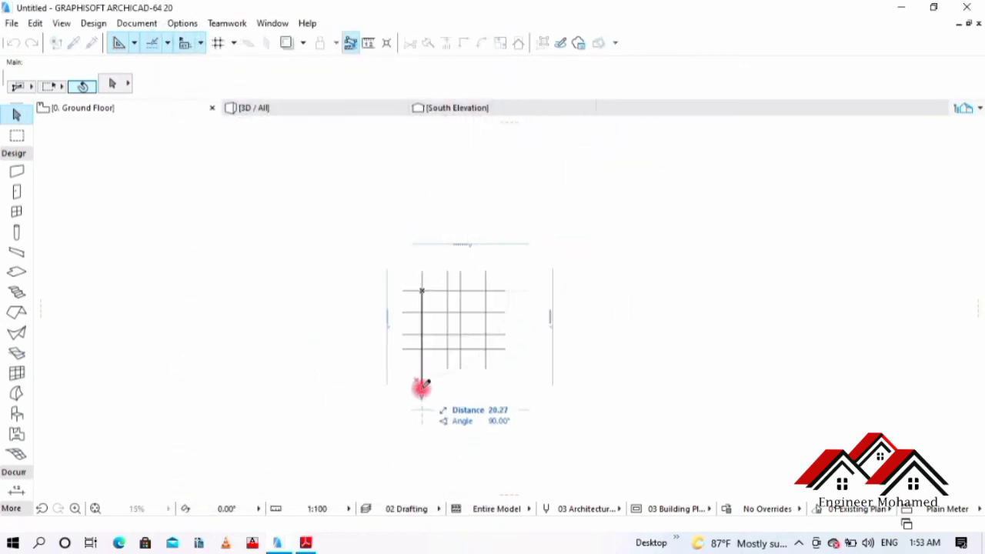
pyautogui.click(421, 387)
# - Examine the placed grid's axis labels, individual spacings and total dimensions along both directions
pyautogui.scroll(6, 433, 310)
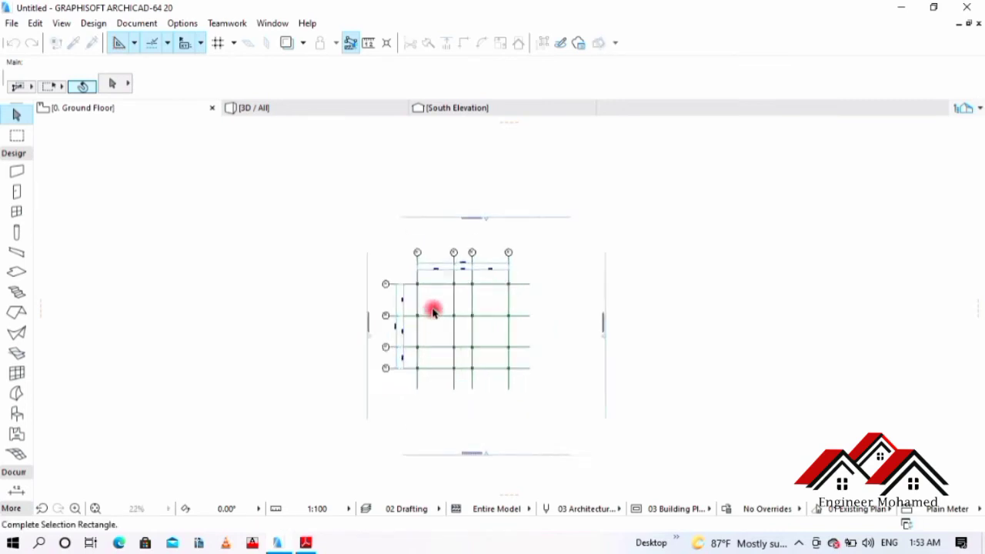
pyautogui.scroll(4, 362, 337)
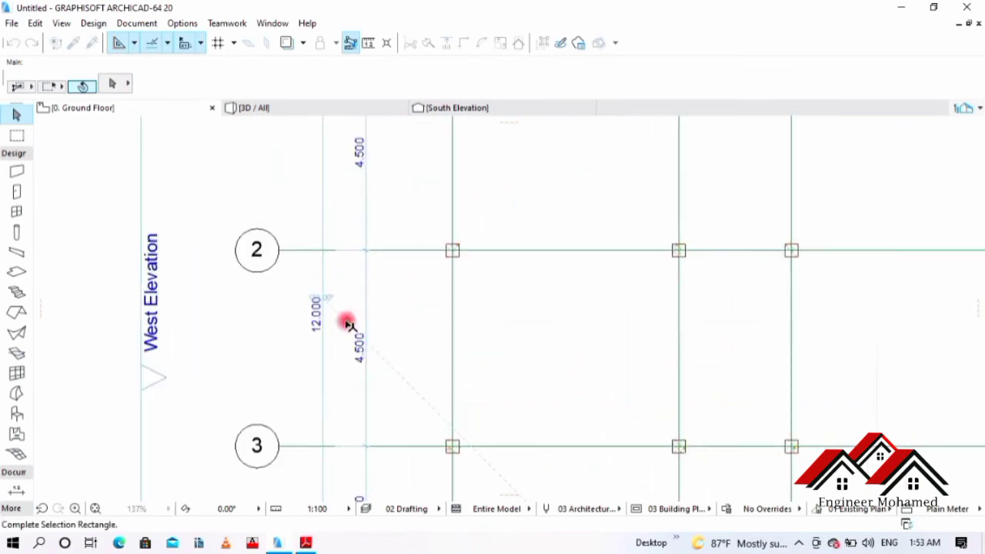
pyautogui.scroll(-6, 316, 339)
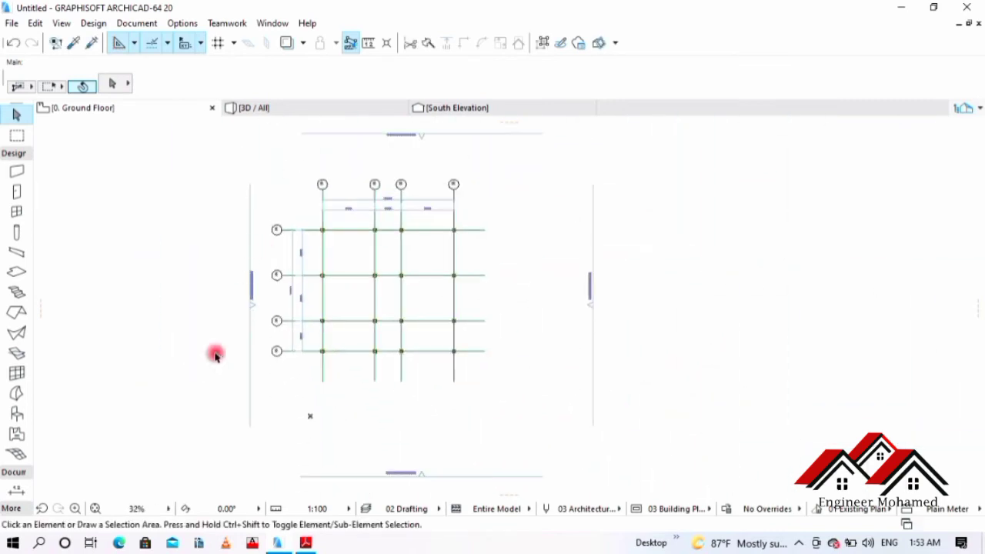
pyautogui.scroll(6, 370, 179)
pyautogui.moveTo(378, 281); pyautogui.dragTo(438, 251, button='middle')
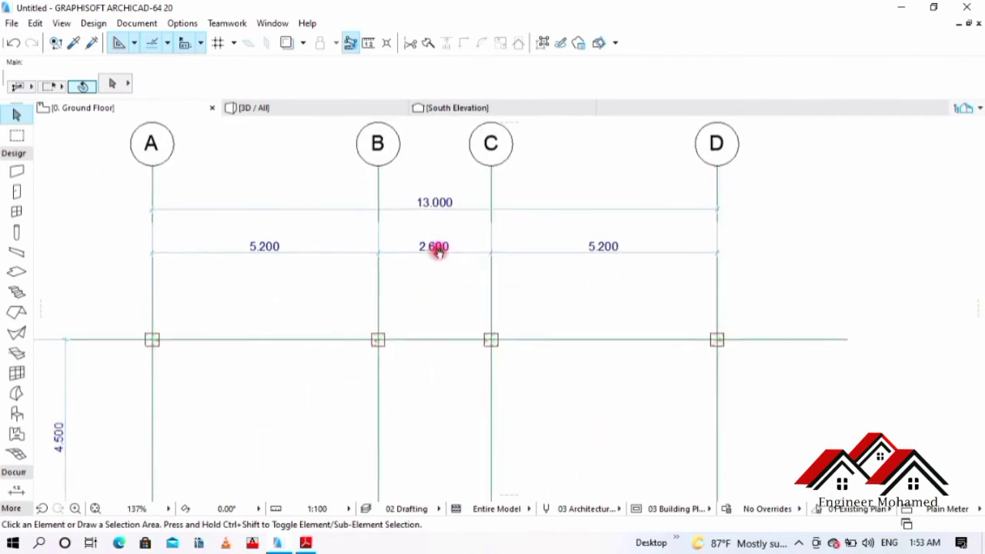
pyautogui.scroll(-5, 437, 251)
pyautogui.scroll(-1, 433, 257)
pyautogui.scroll(2, 439, 246)
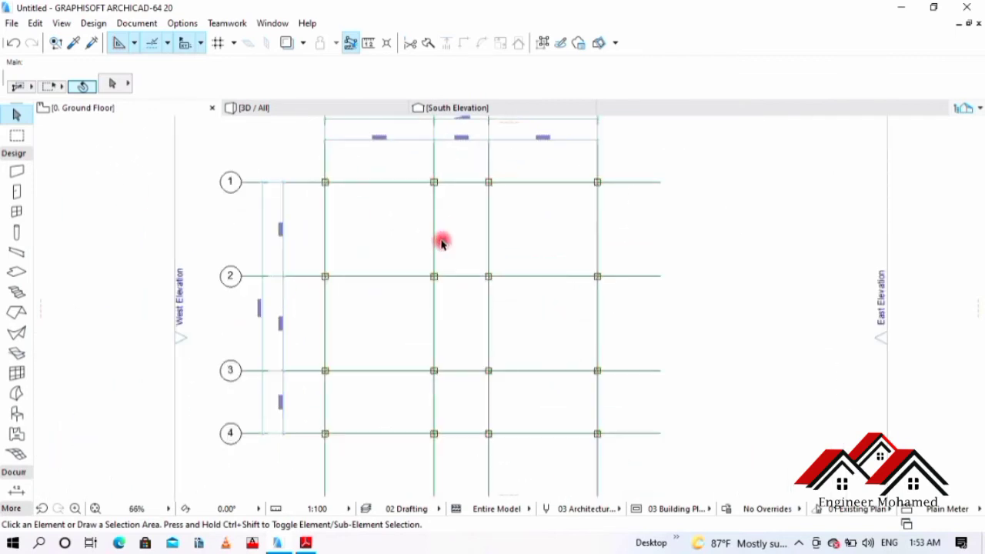
pyautogui.scroll(-3, 441, 243)
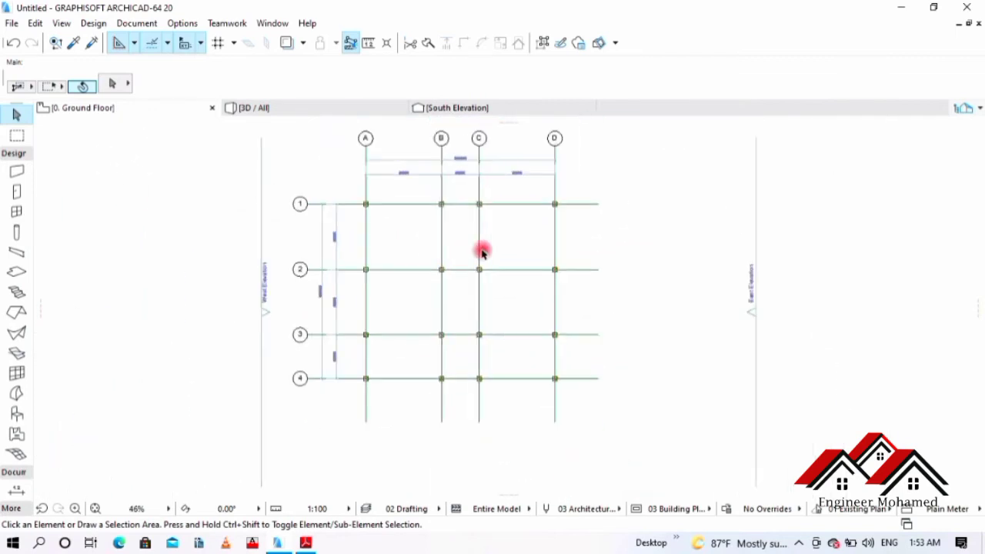
# - Switch to the column layout PDF, review its column positions and grid spacings, and return to the Archicad floor plan
pyautogui.click(304, 544)
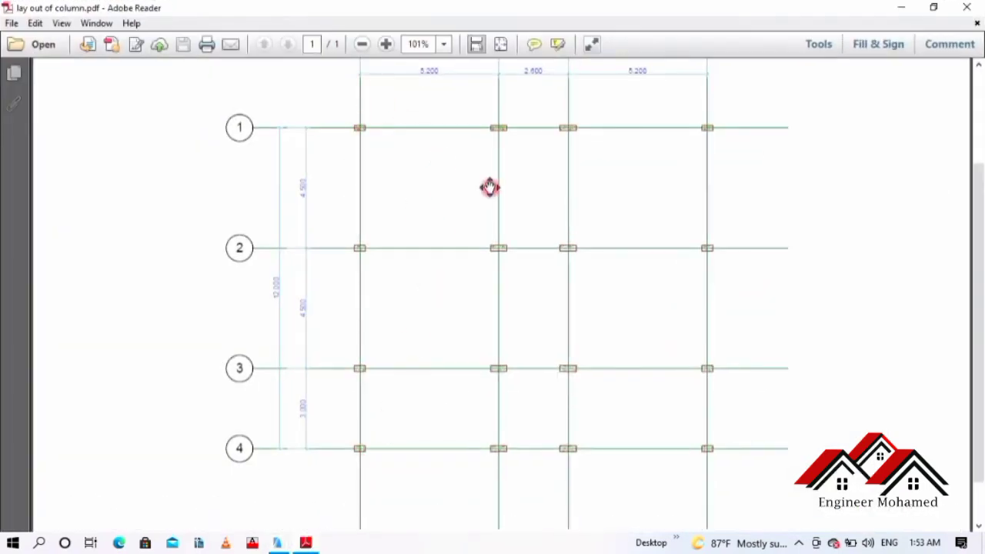
pyautogui.scroll(4, 367, 177)
pyautogui.scroll(-5, 385, 254)
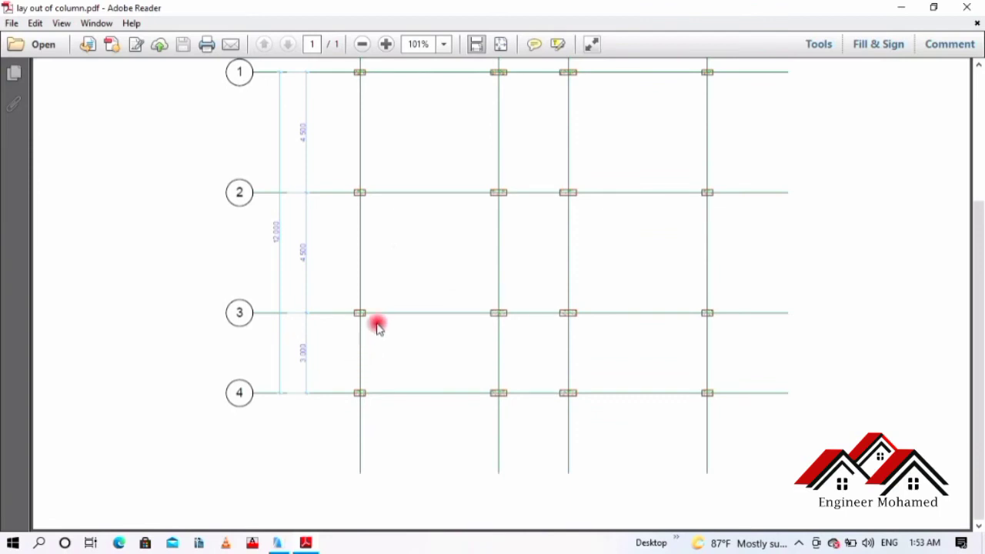
pyautogui.scroll(2, 461, 285)
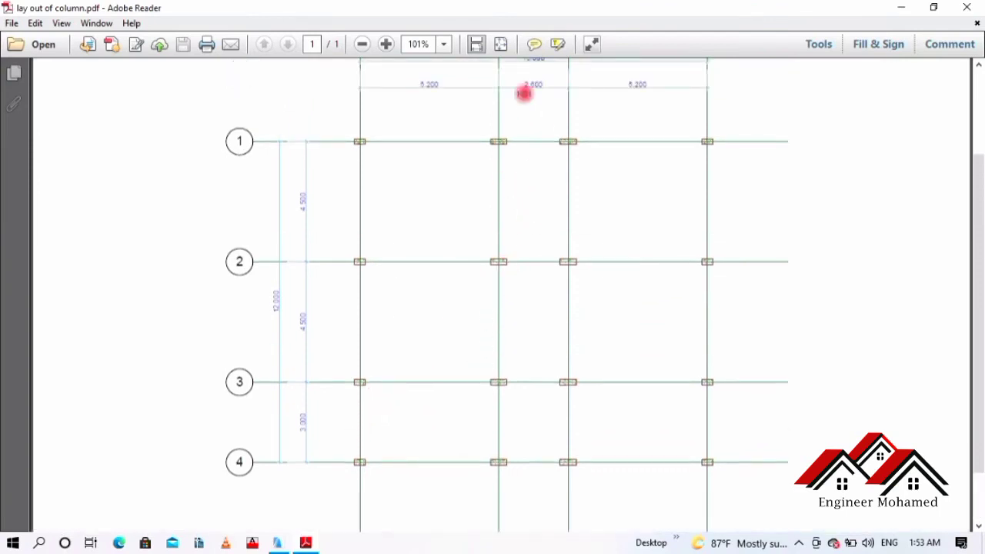
pyautogui.scroll(-2, 421, 233)
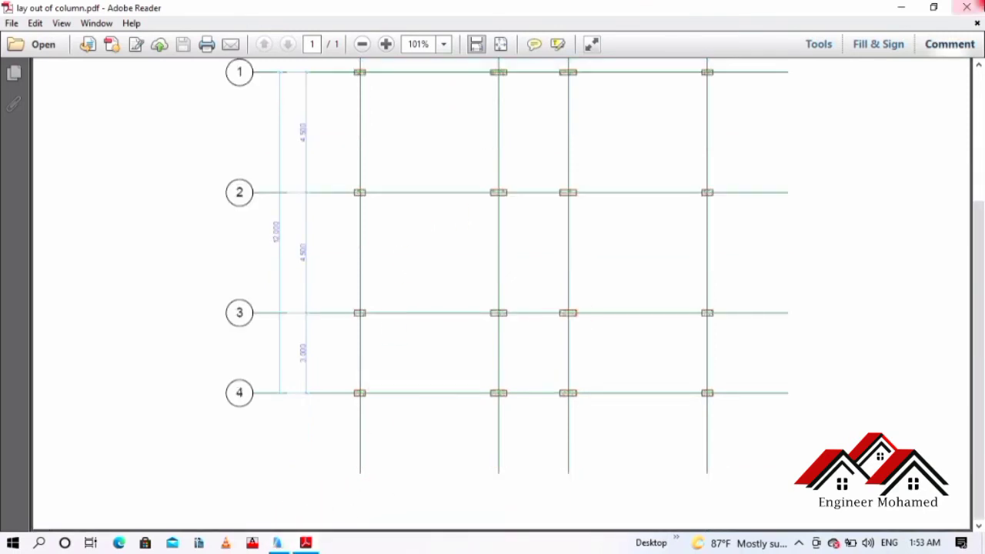
pyautogui.click(291, 544)
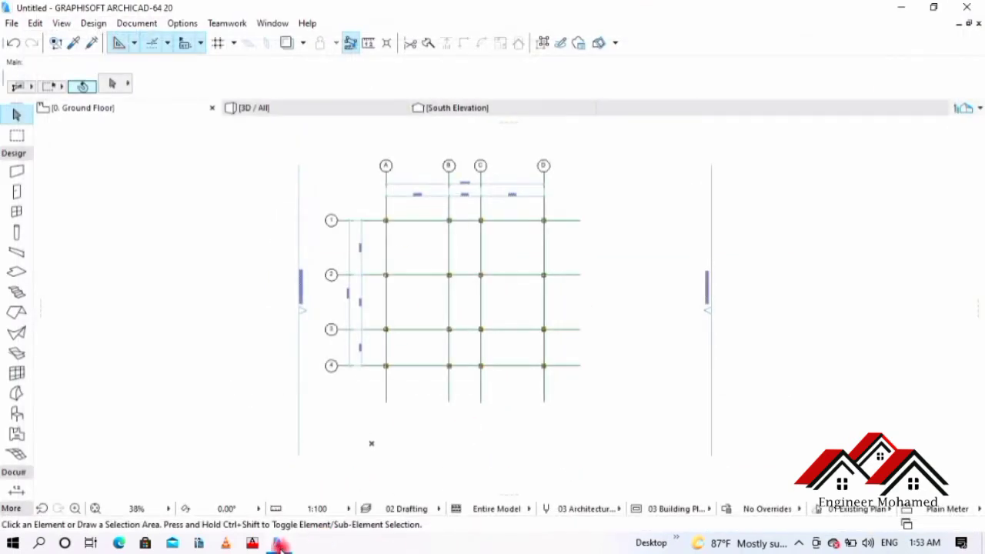
pyautogui.hotkey('ctrl', 'a')
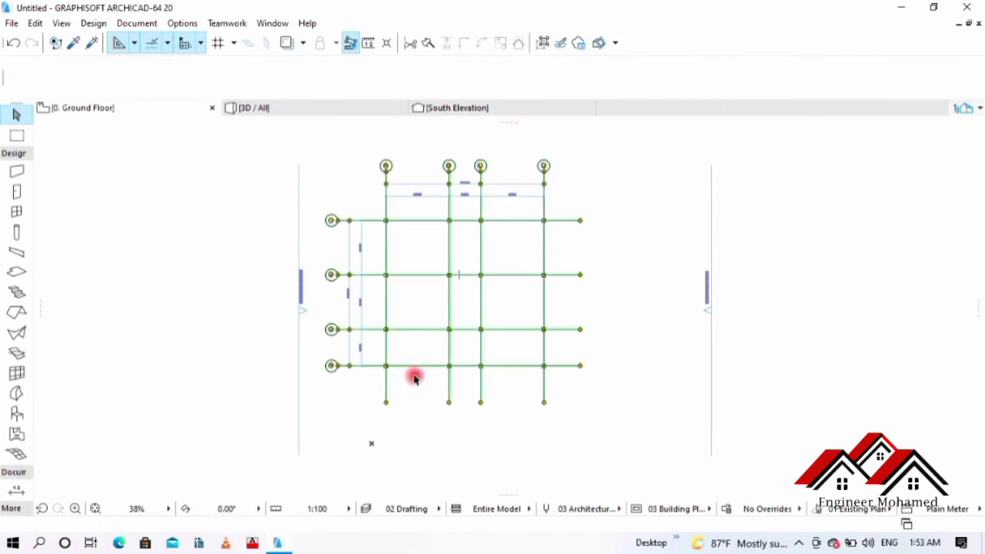
pyautogui.scroll(2, 393, 227)
pyautogui.click(378, 203)
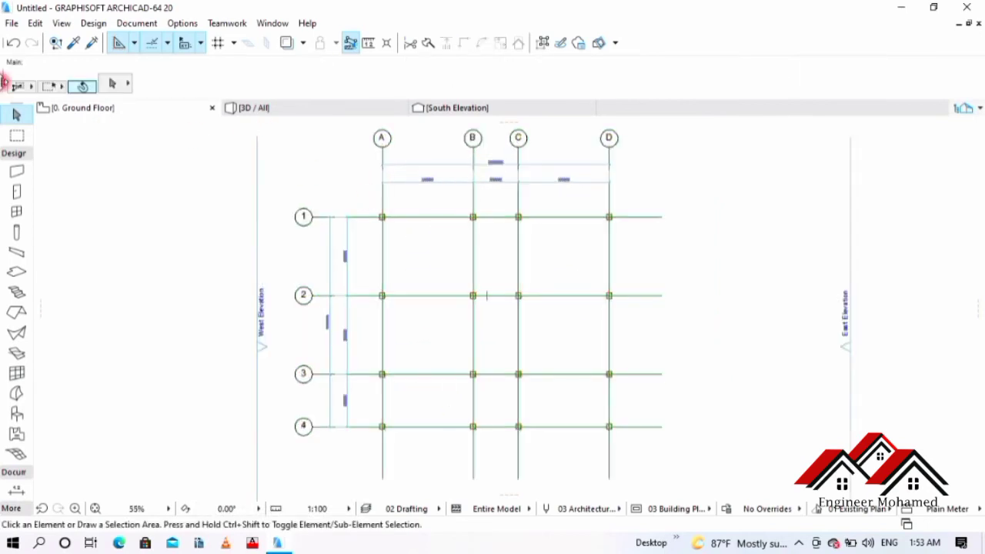
pyautogui.click(11, 22)
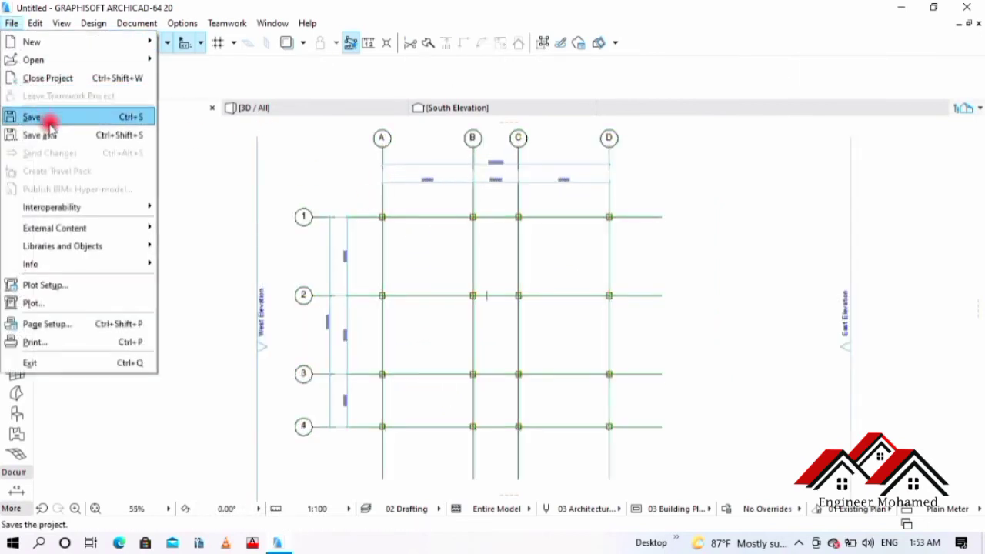
pyautogui.click(249, 218)
# - Enclose the whole grid in a rectangular marquee and select all the columns inside it
pyautogui.click(18, 136)
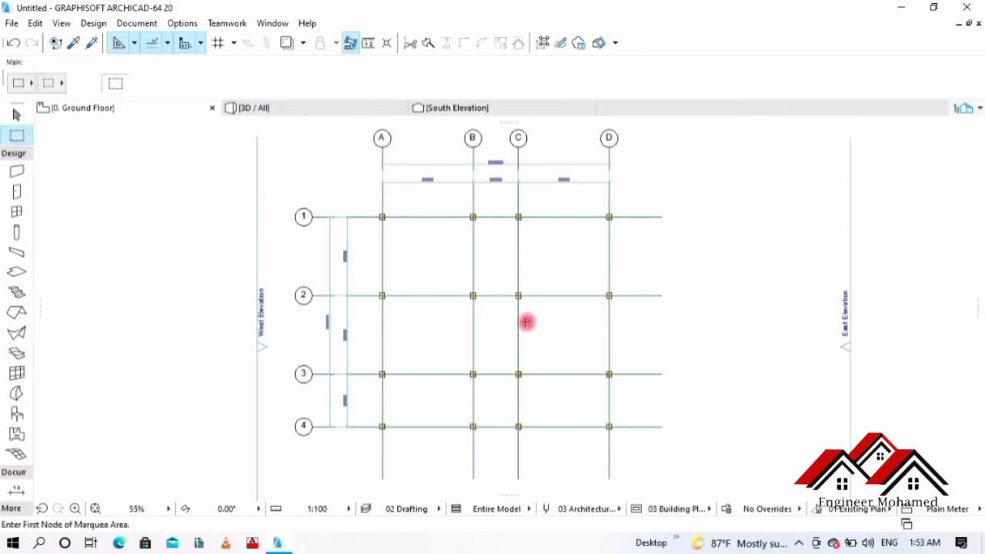
pyautogui.scroll(-2, 528, 321)
pyautogui.click(383, 203)
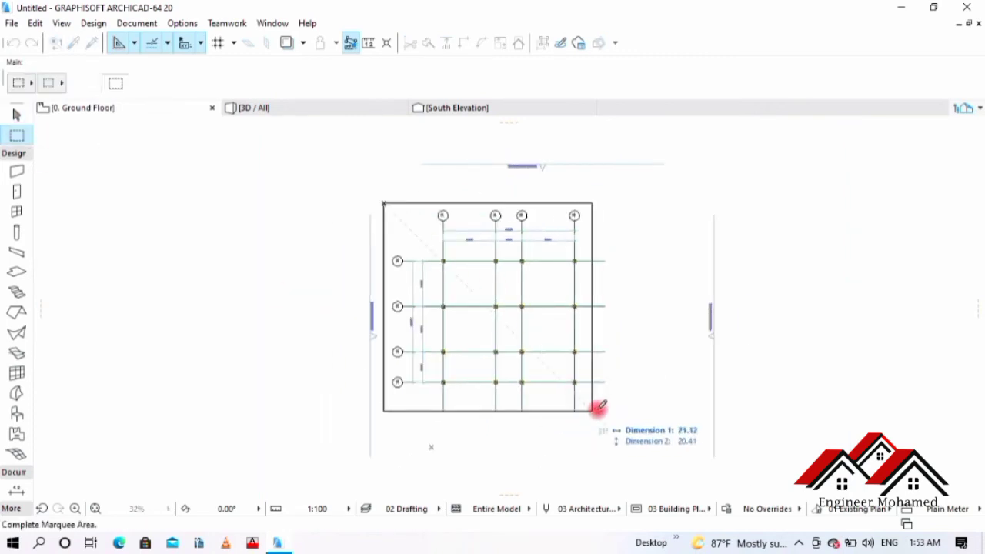
pyautogui.click(613, 423)
pyautogui.click(614, 423)
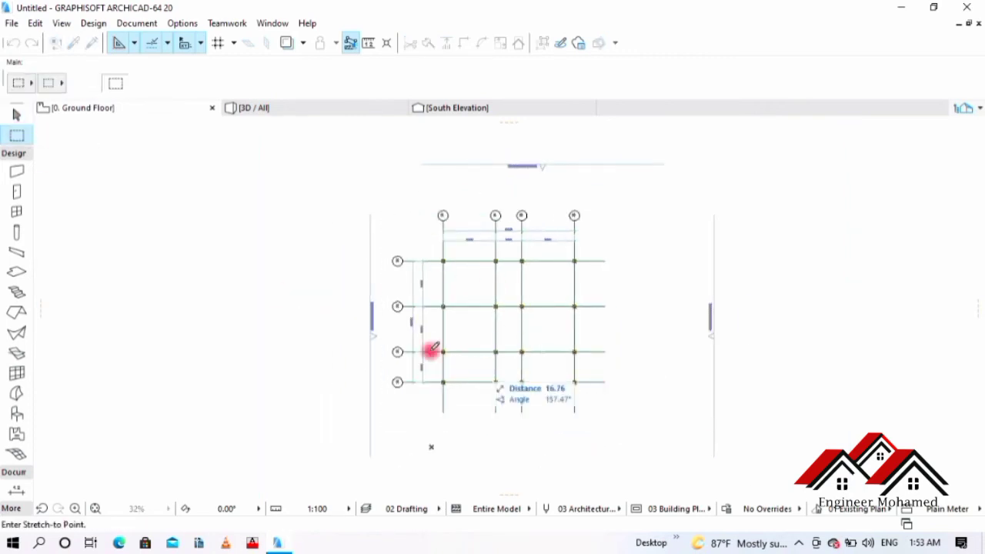
pyautogui.press('Escape')
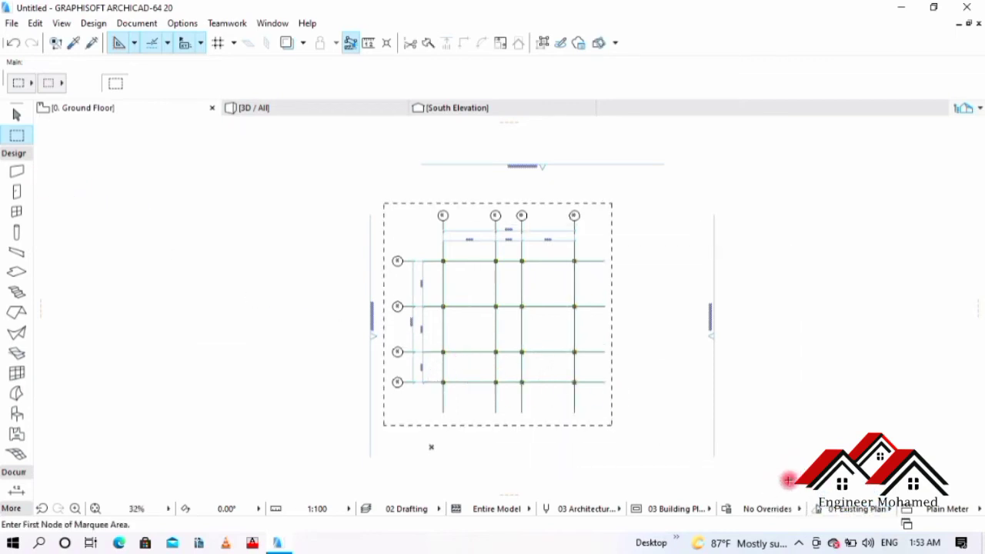
pyautogui.click(17, 230)
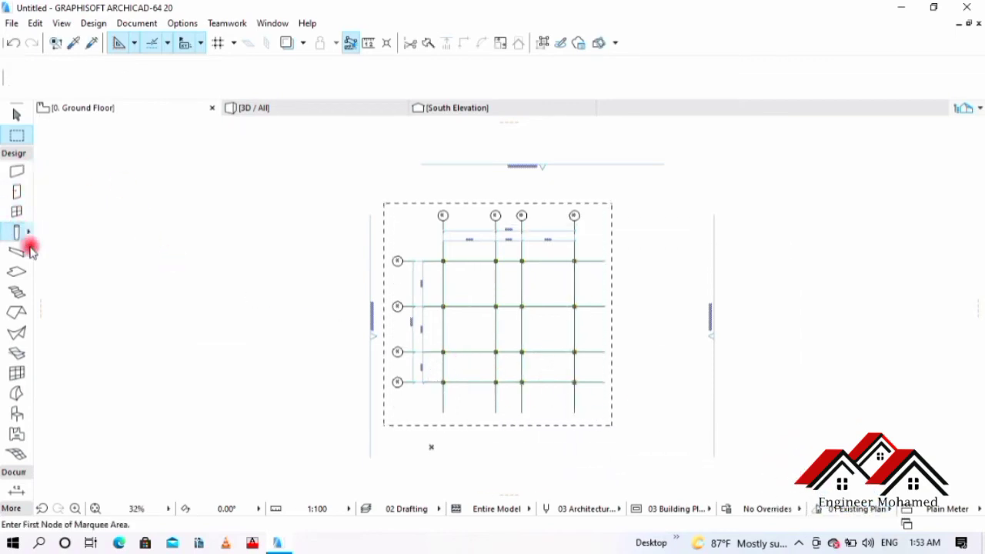
pyautogui.click(584, 350)
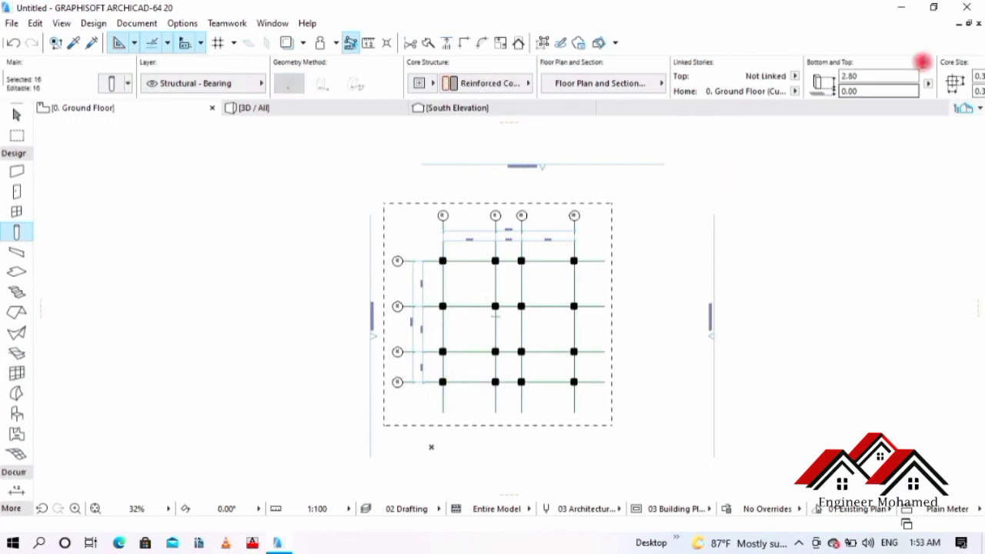
# - Try to set the selected columns' core width alone to 0.60
pyautogui.moveTo(950, 82)
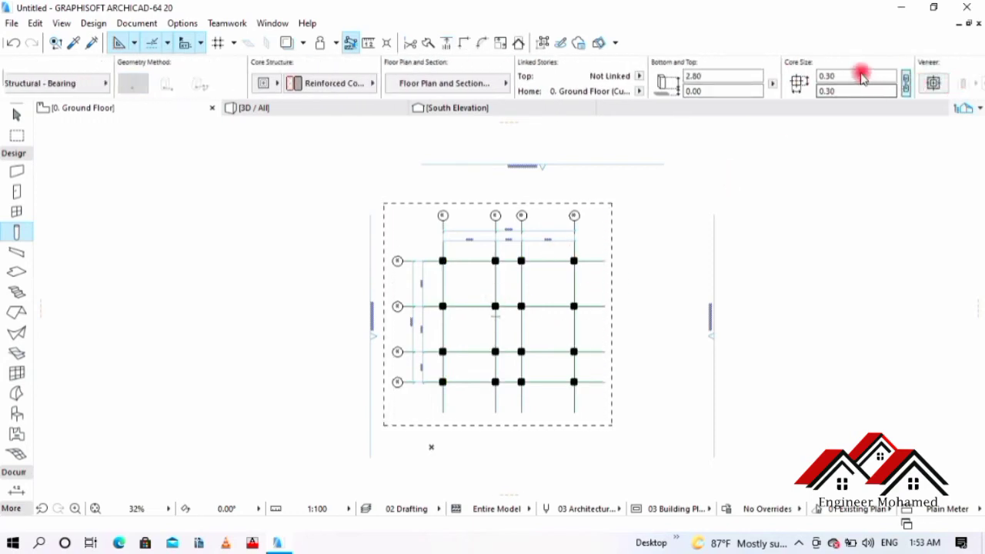
pyautogui.click(908, 82)
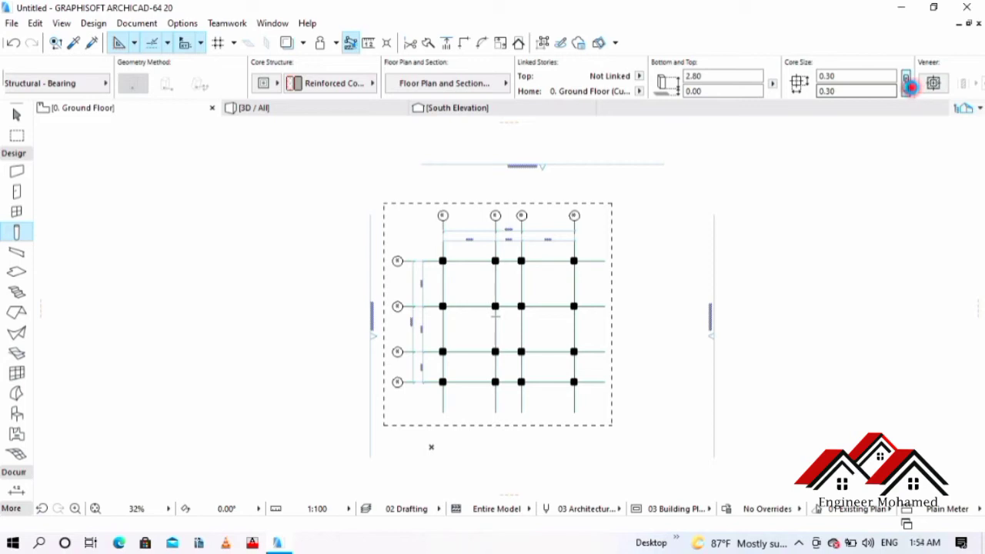
pyautogui.click(908, 83)
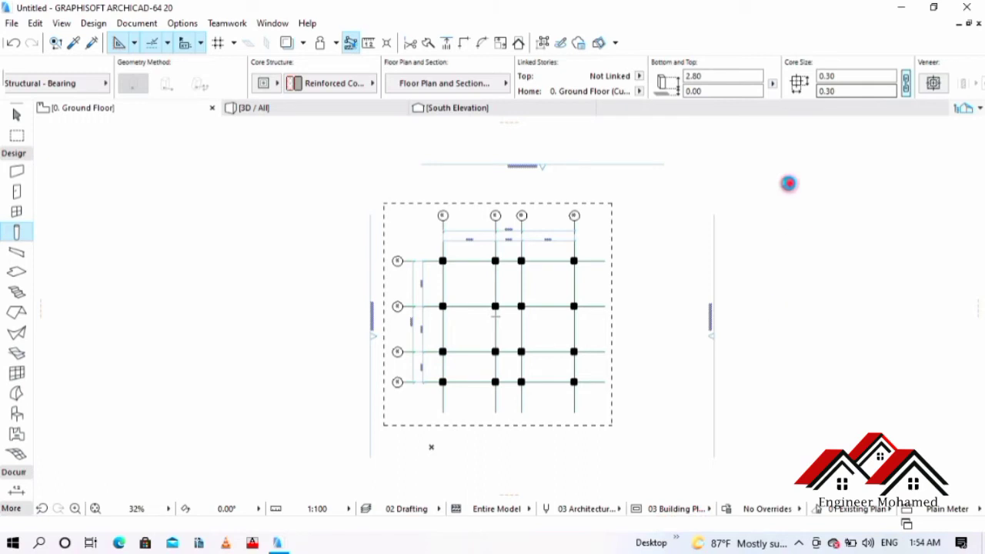
pyautogui.press('Escape')
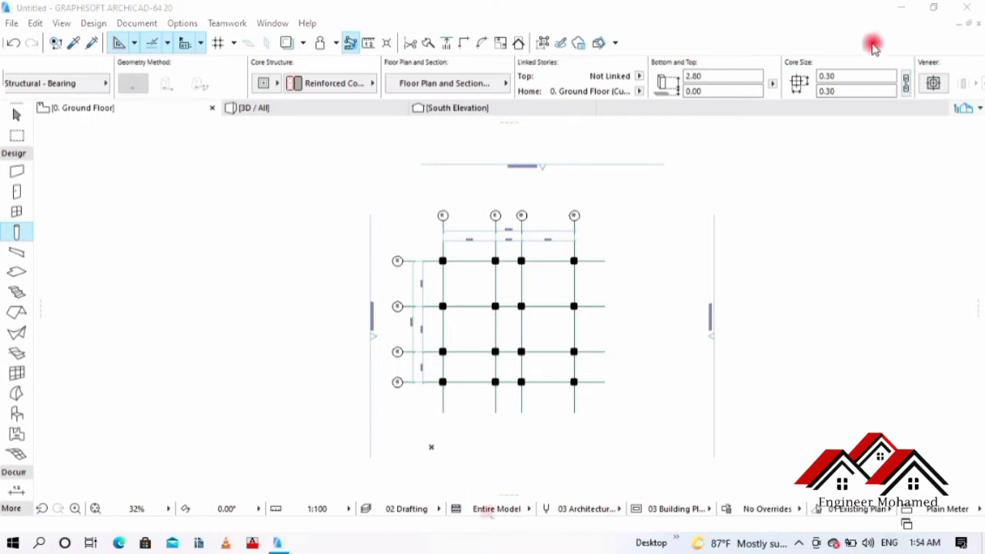
pyautogui.click(906, 83)
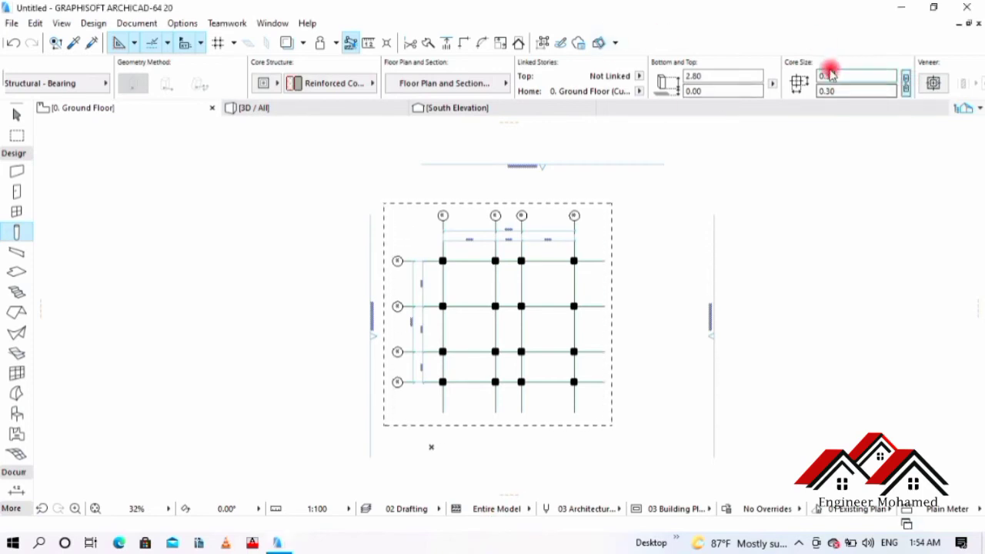
pyautogui.write('0.6')
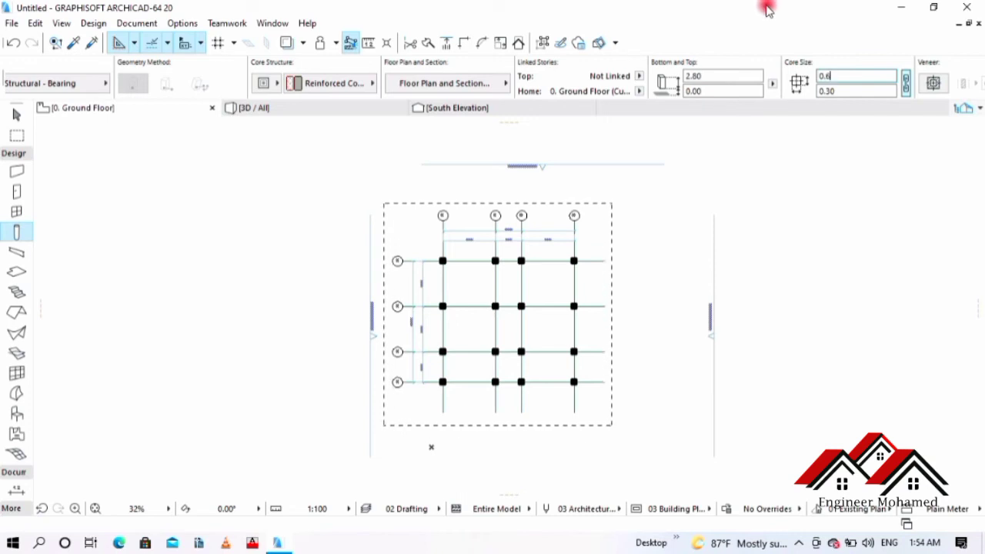
pyautogui.write('0')
pyautogui.click(857, 92)
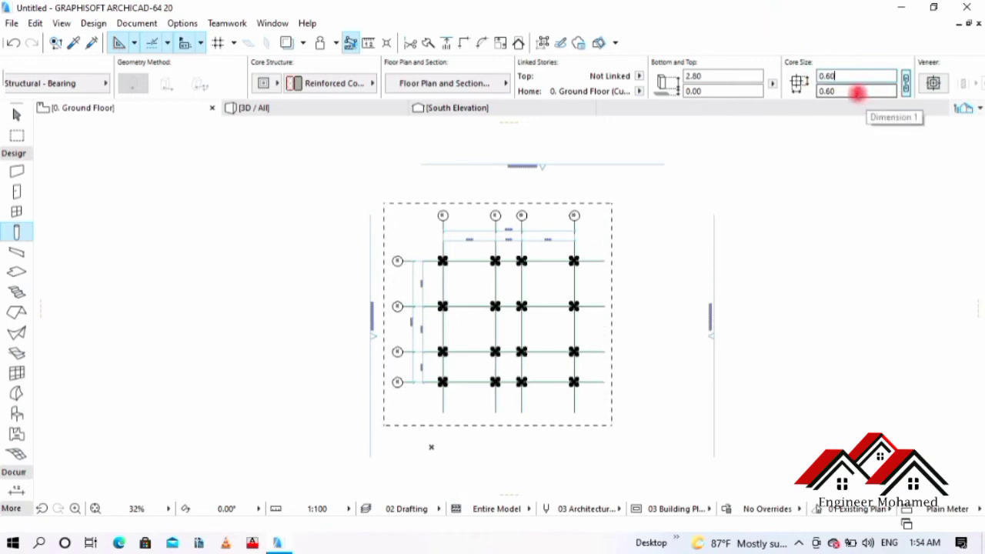
# - Set the selected columns' core depth to 0.20
pyautogui.click(906, 84)
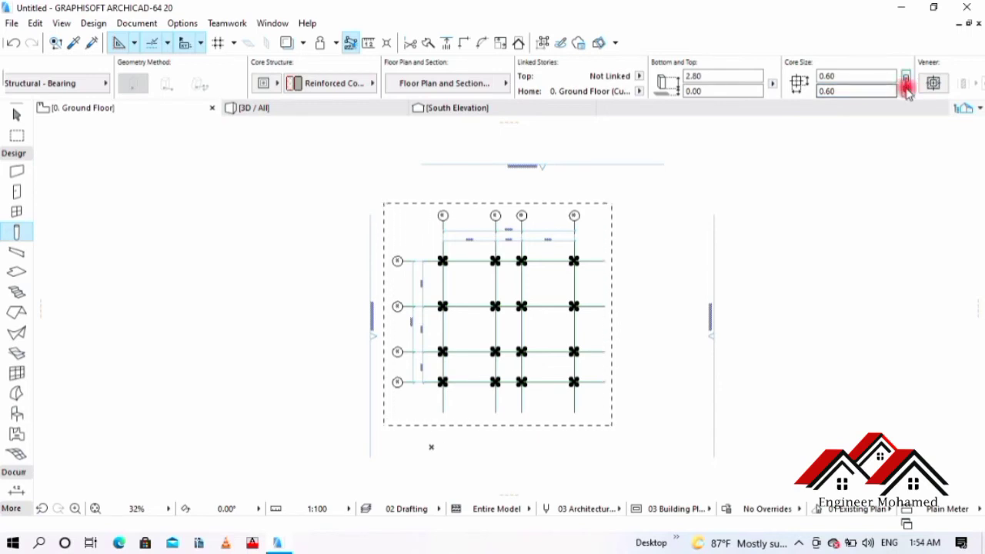
pyautogui.doubleClick(853, 93)
pyautogui.write('0.')
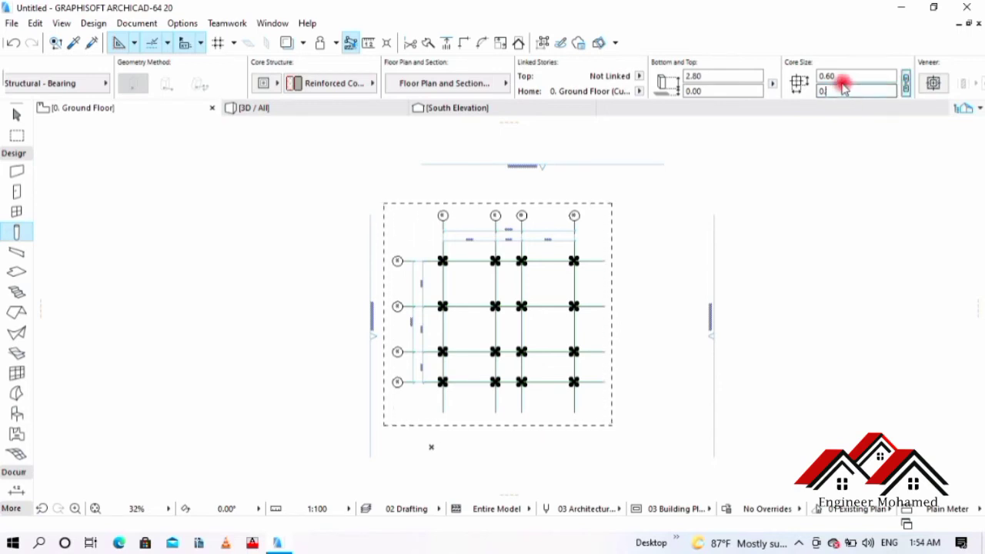
pyautogui.write('2')
pyautogui.press('Return')
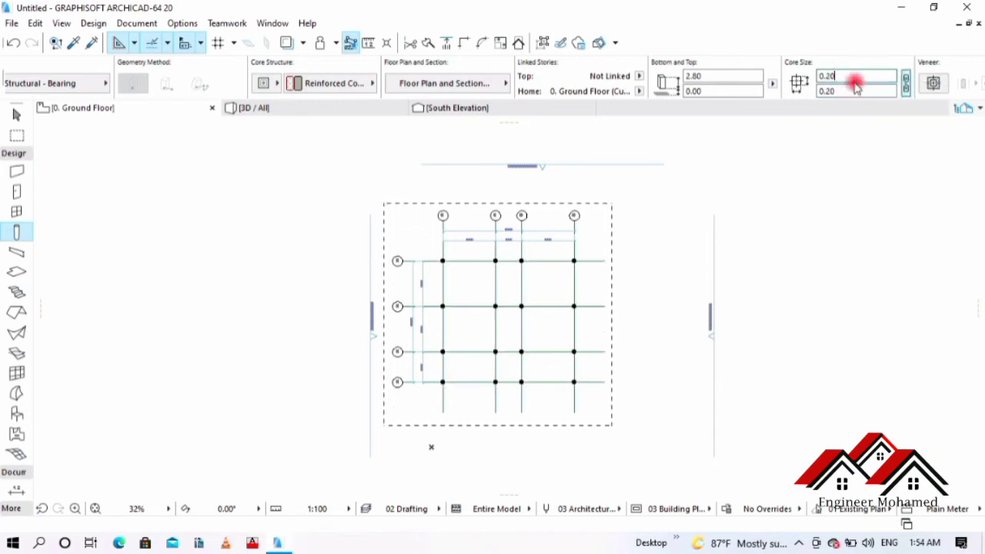
# - Unlink the core dimensions, set the selected columns' width to 0.60, and clear the selection and the marquee
pyautogui.click(906, 84)
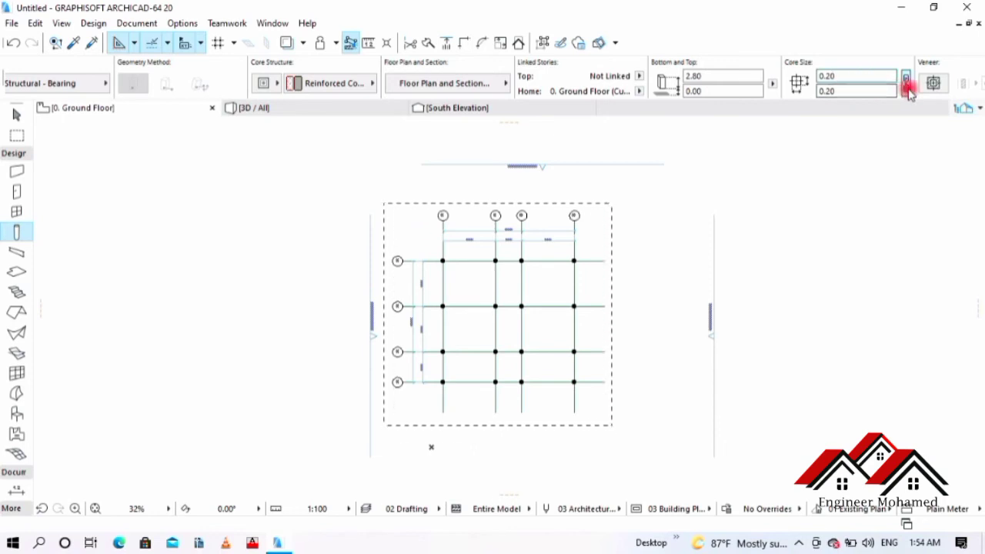
pyautogui.click(853, 75)
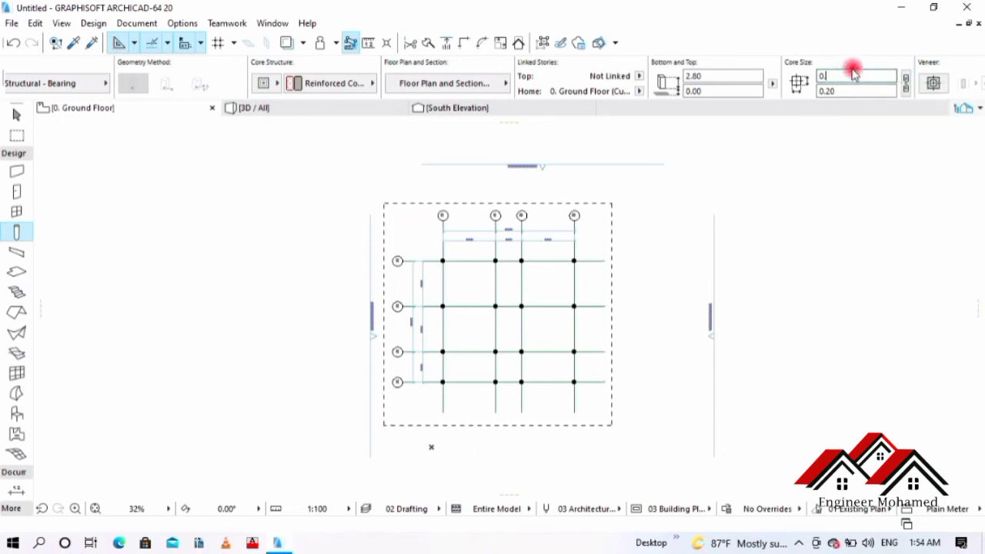
pyautogui.write('6')
pyautogui.click(877, 90)
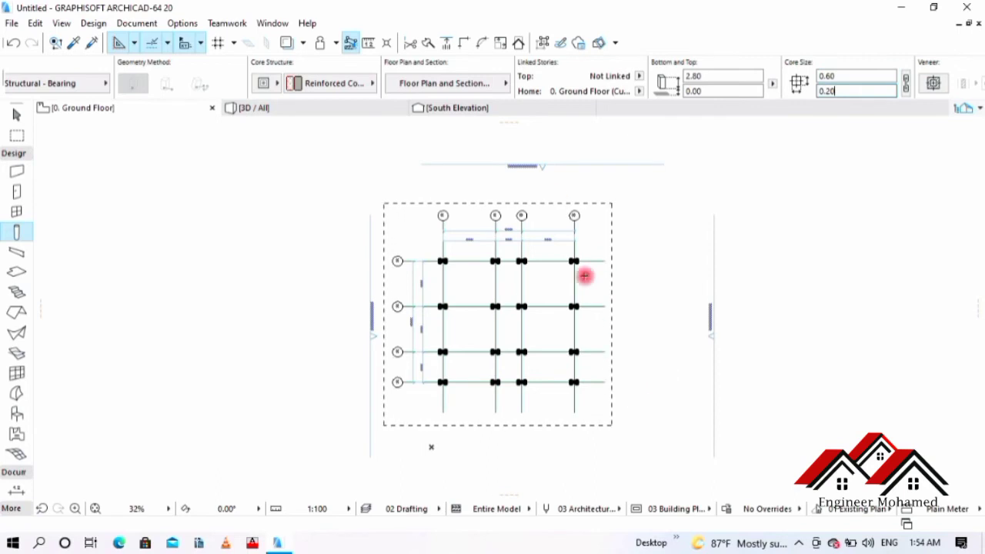
pyautogui.scroll(6, 559, 266)
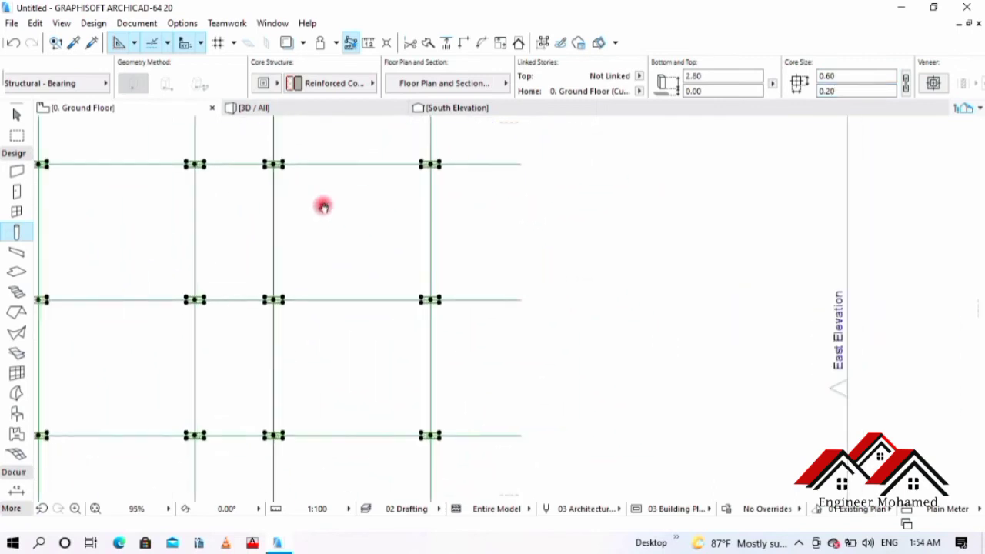
pyautogui.press('Escape')
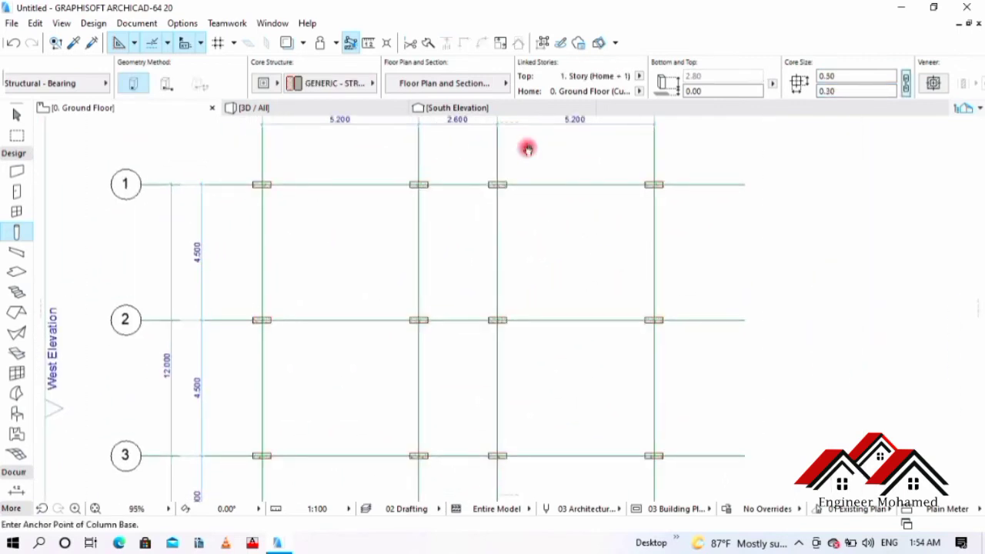
pyautogui.scroll(-3, 257, 178)
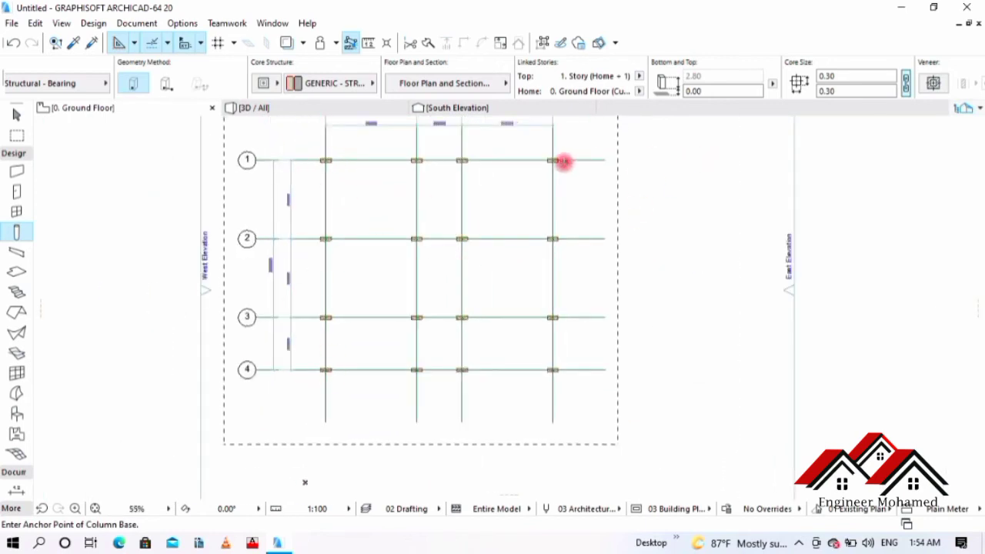
pyautogui.press('Escape')
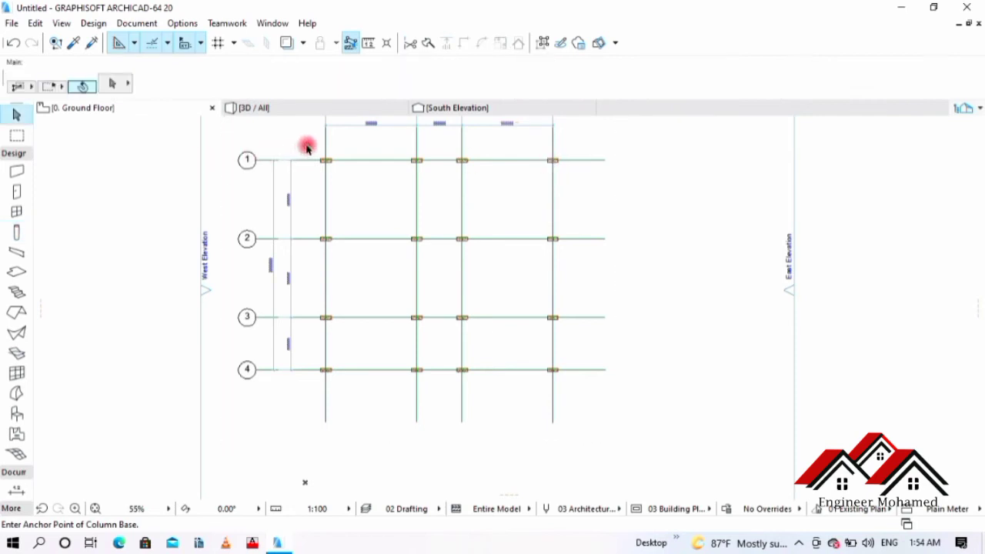
# - Select the four columns on grid line A, set their core width to 0.40, and clear the selection
pyautogui.moveTo(306, 147); pyautogui.dragTo(354, 396)
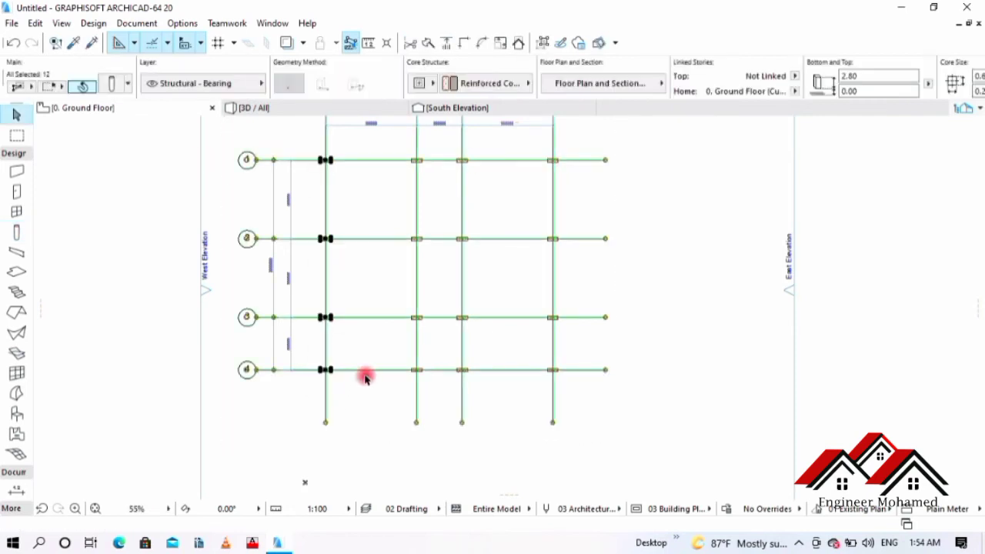
pyautogui.keyDown('shift'); pyautogui.click(362, 367); pyautogui.keyUp('shift')
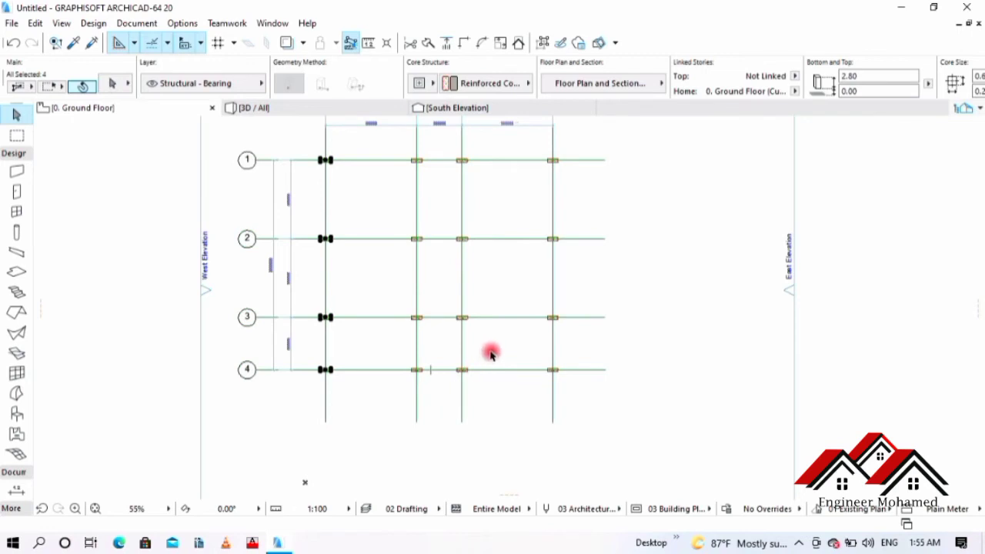
pyautogui.click(975, 73)
pyautogui.click(975, 73)
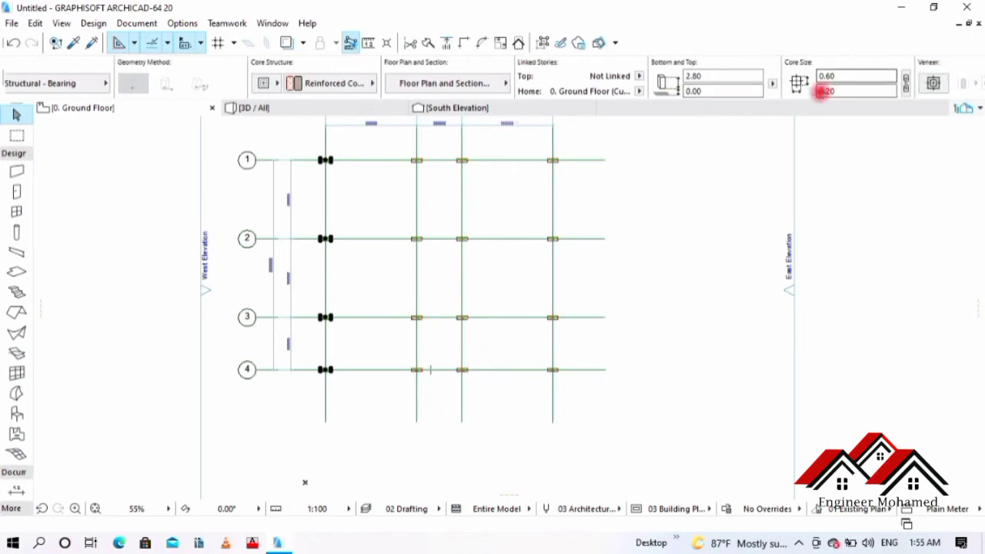
pyautogui.click(841, 76)
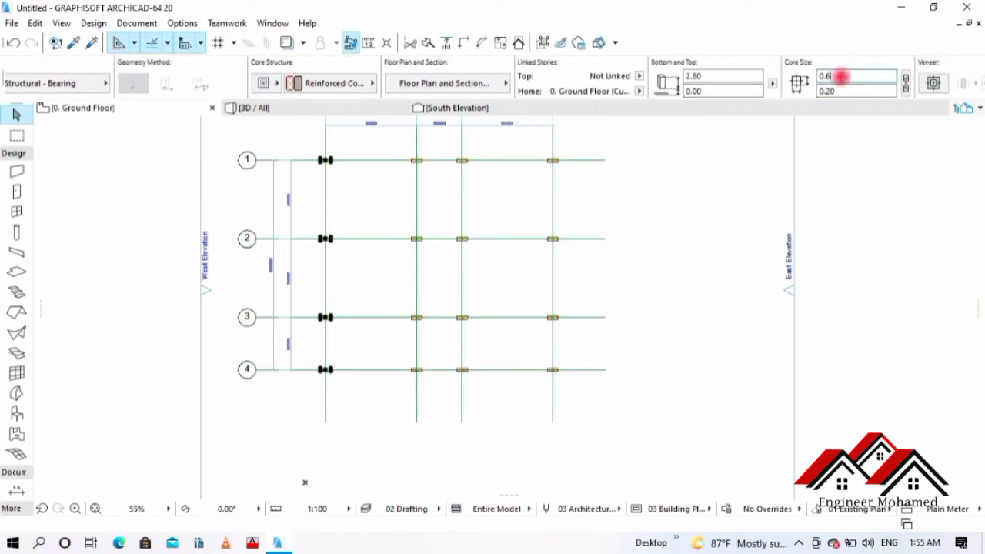
pyautogui.click(837, 90)
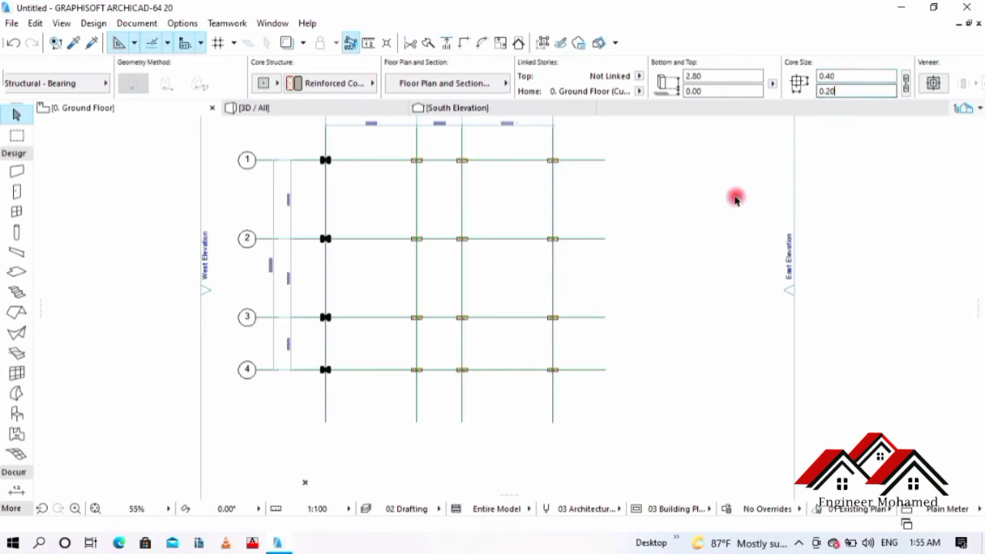
pyautogui.moveTo(495, 193); pyautogui.dragTo(483, 244, button='middle')
pyautogui.click(589, 224)
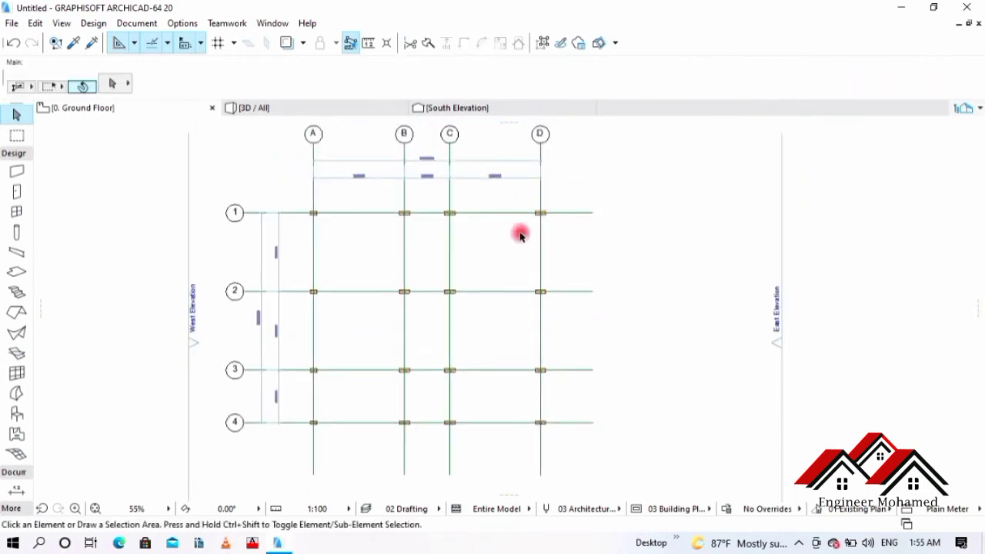
pyautogui.moveTo(521, 233); pyautogui.dragTo(524, 191, button='middle')
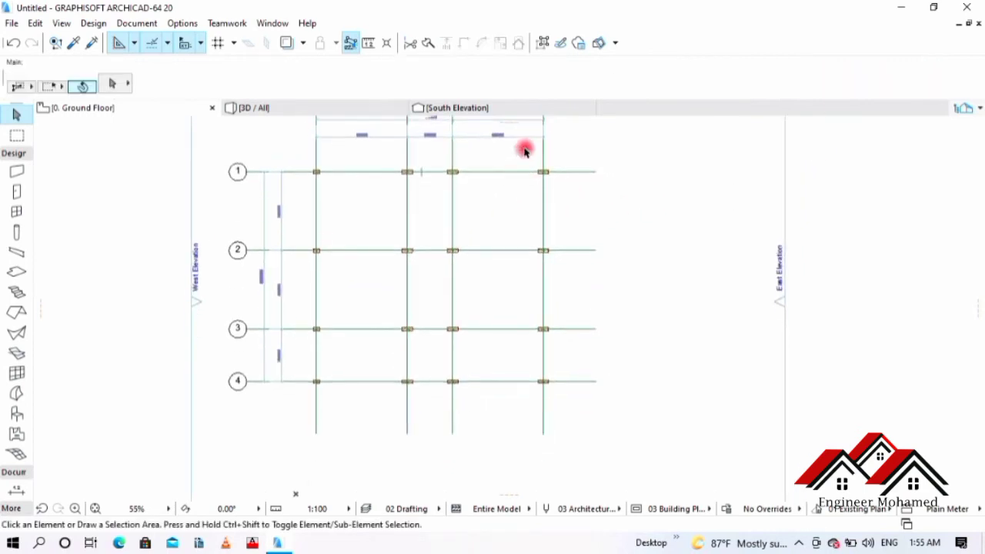
pyautogui.click(524, 147)
pyautogui.click(557, 395)
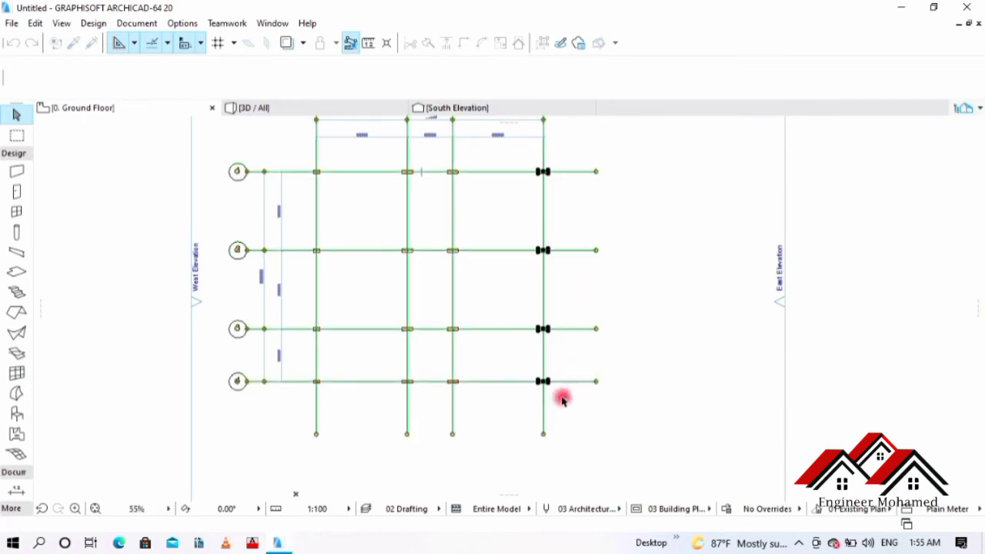
pyautogui.click(515, 380)
pyautogui.scroll(-3, 877, 84)
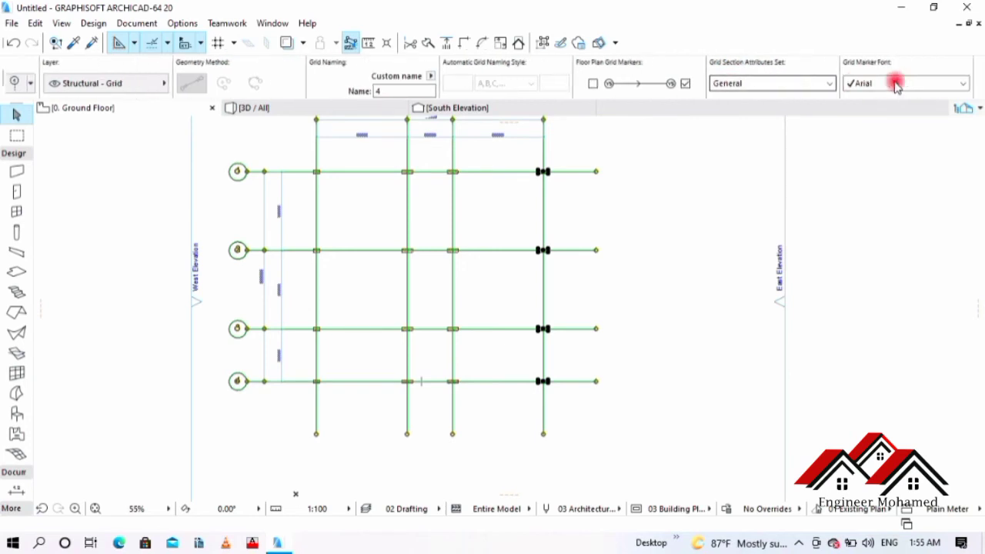
pyautogui.scroll(2, 539, 175)
pyautogui.scroll(-2, 559, 203)
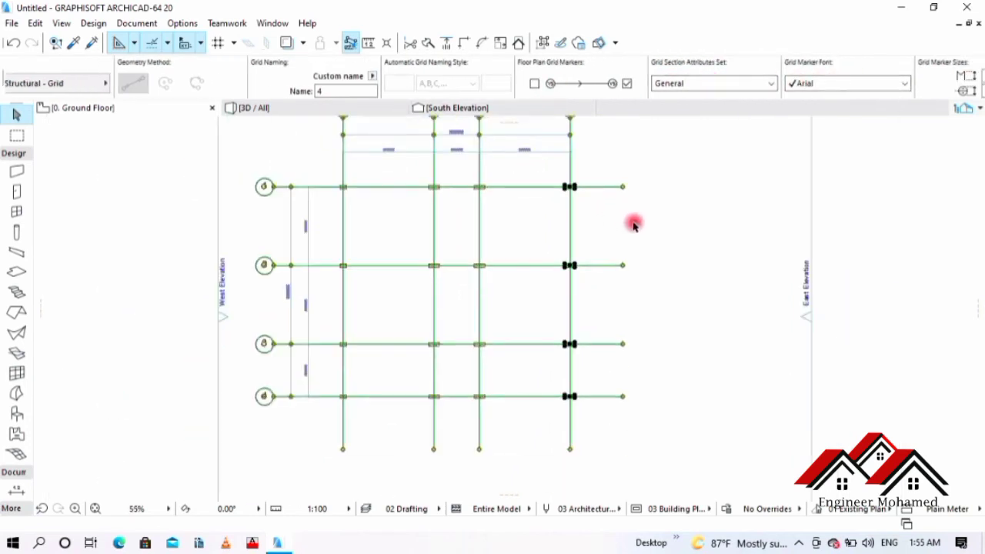
pyautogui.click(608, 250)
# - Select only the four columns on grid line D, set their core width to 0.40, and clear the selection
pyautogui.moveTo(538, 163); pyautogui.dragTo(605, 414)
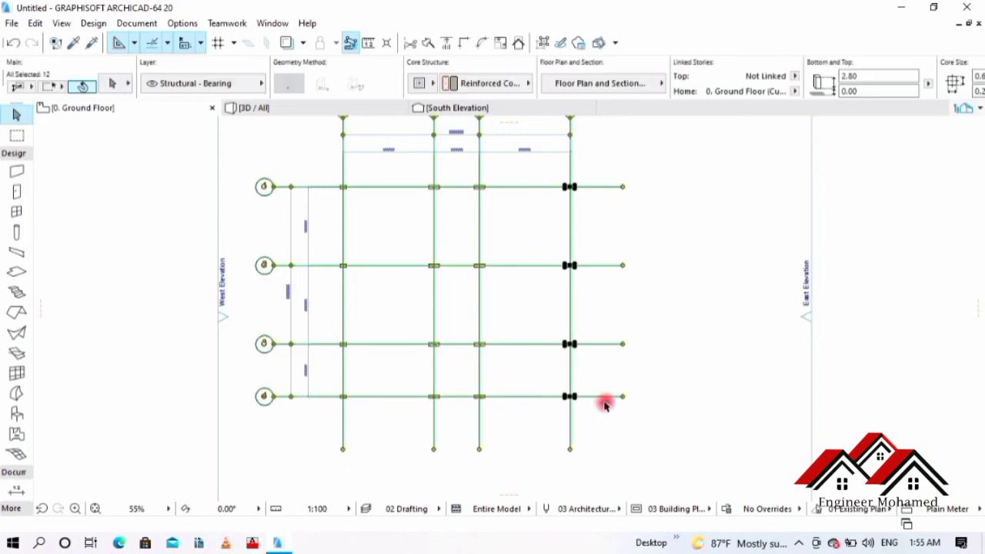
pyautogui.click(606, 411)
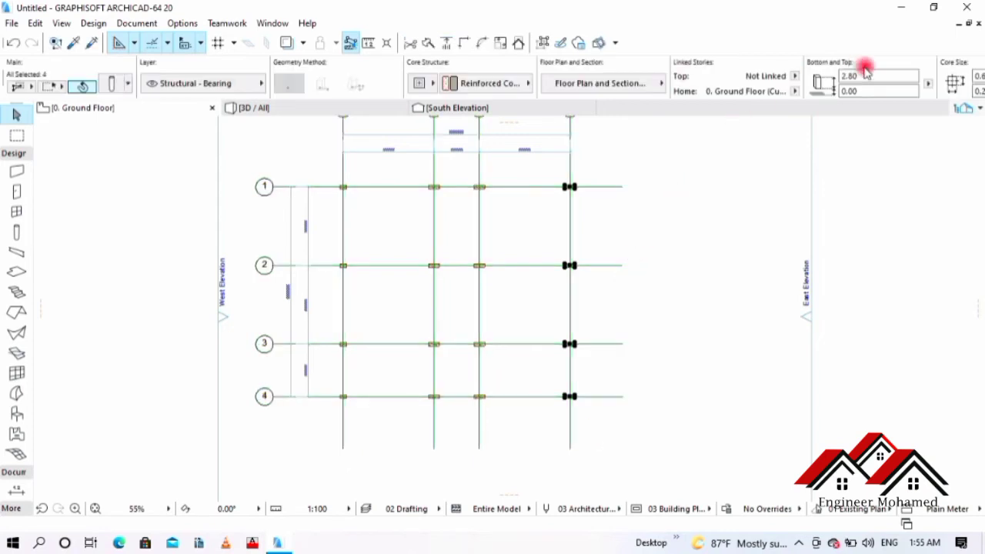
pyautogui.scroll(-3, 910, 75)
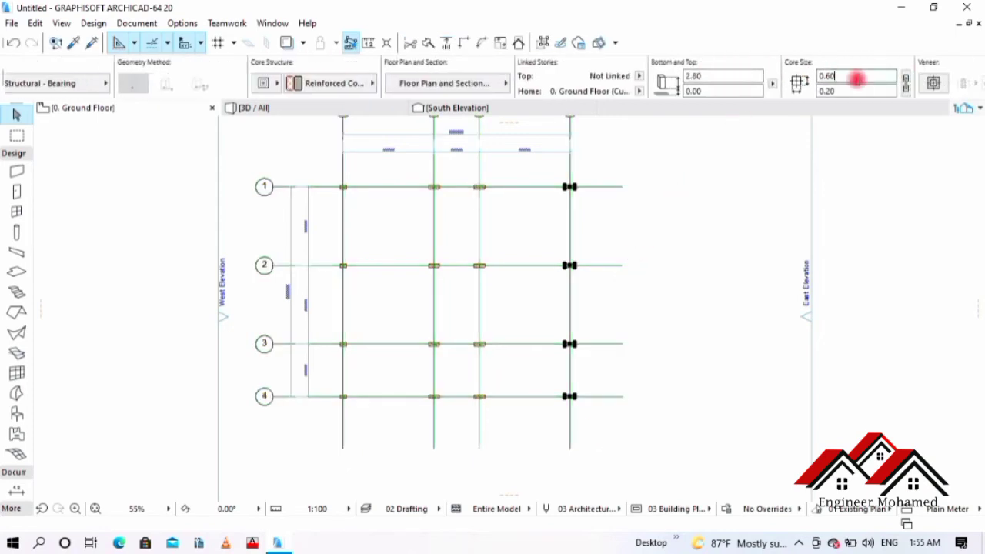
pyautogui.write('4')
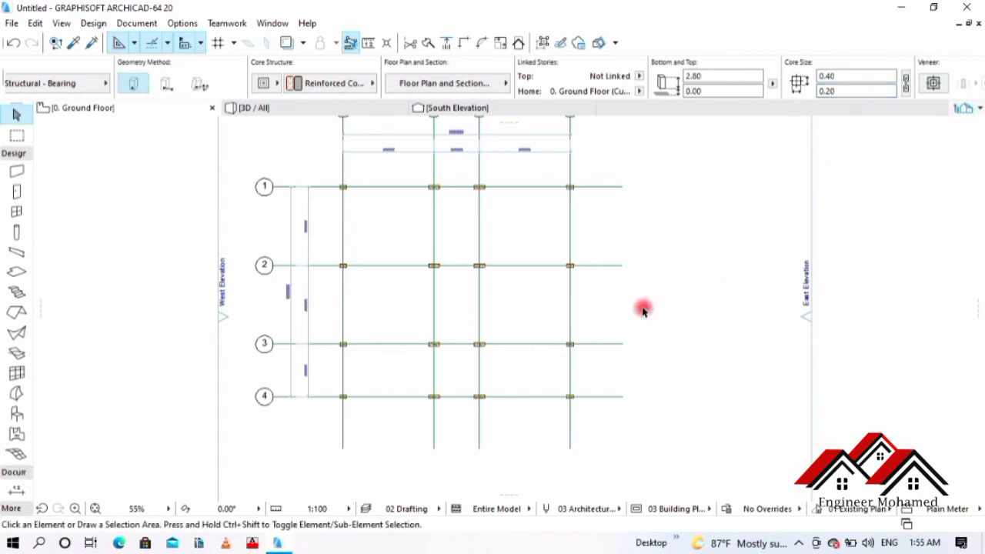
pyautogui.click(433, 322)
# - Check the resized columns against the layout in lay out of column.pdf, close the PDF, and return to Archicad
pyautogui.moveTo(434, 322); pyautogui.dragTo(446, 257, button='middle')
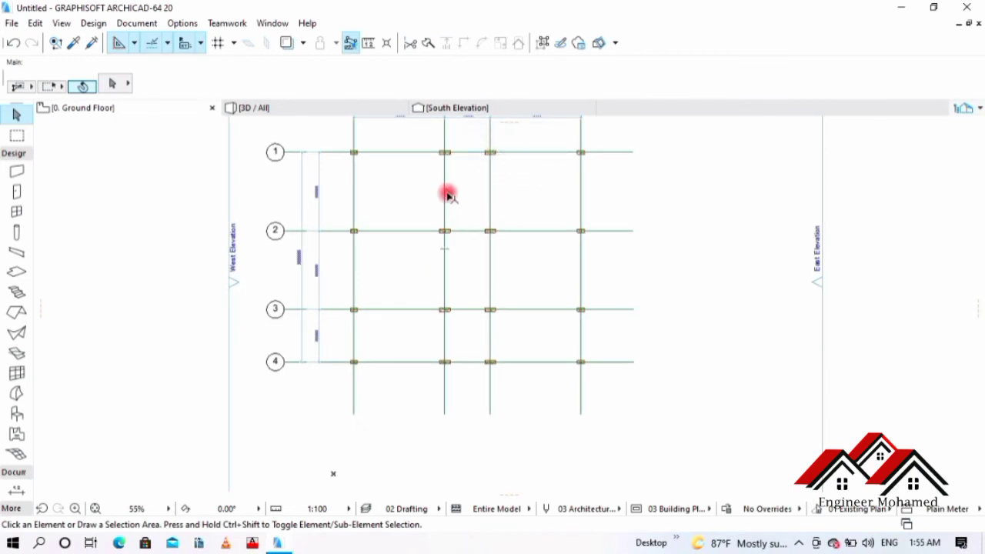
pyautogui.scroll(4, 455, 187)
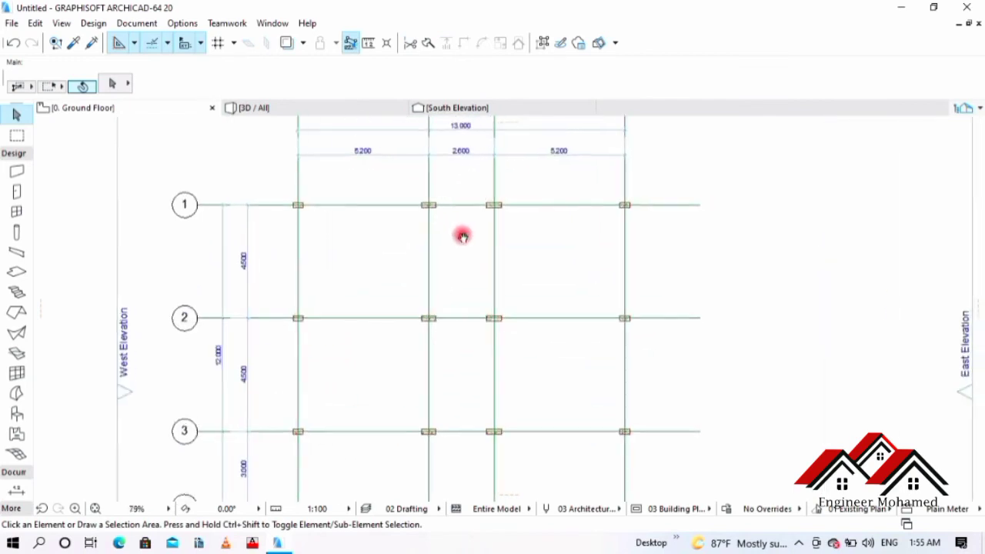
pyautogui.moveTo(447, 187); pyautogui.dragTo(470, 205, button='middle')
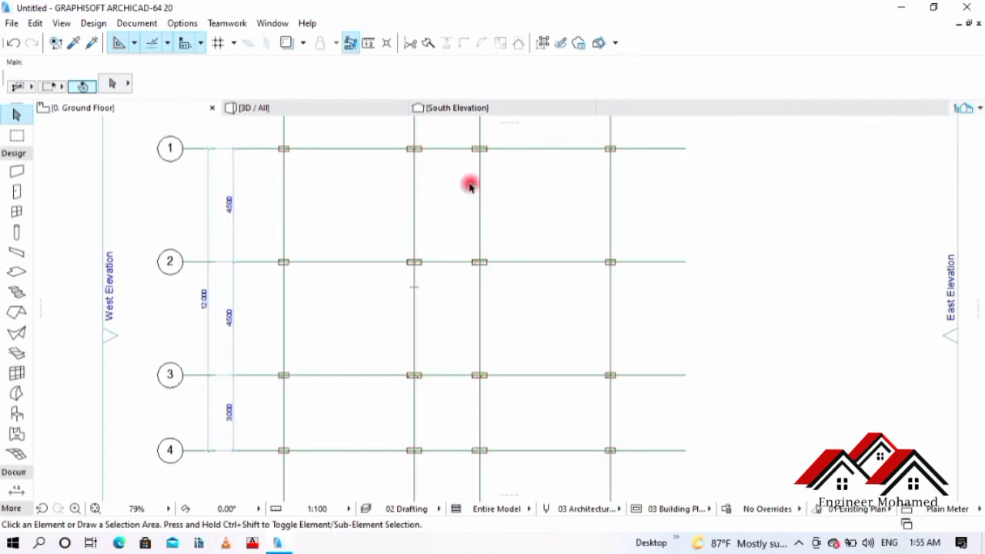
pyautogui.moveTo(437, 322); pyautogui.dragTo(437, 283, button='middle')
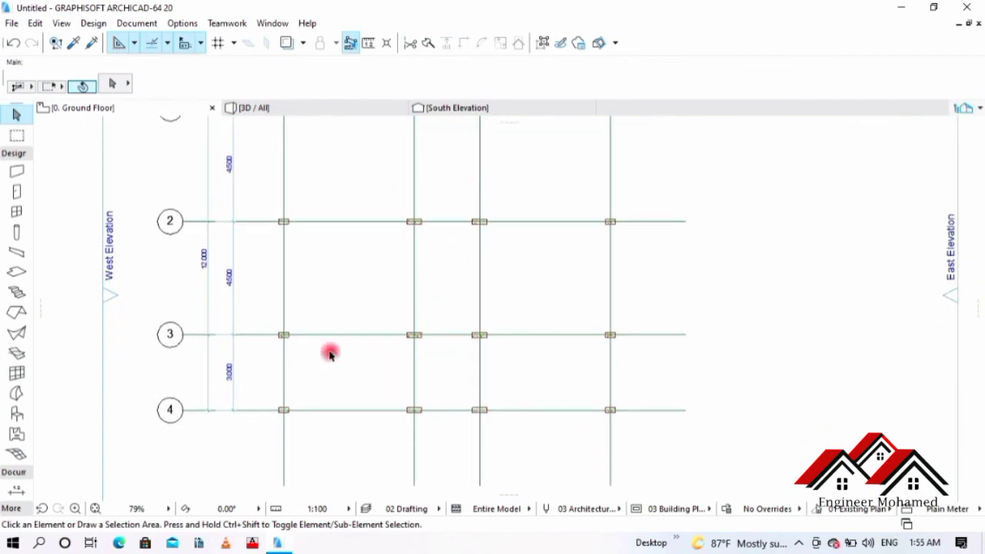
pyautogui.click(901, 6)
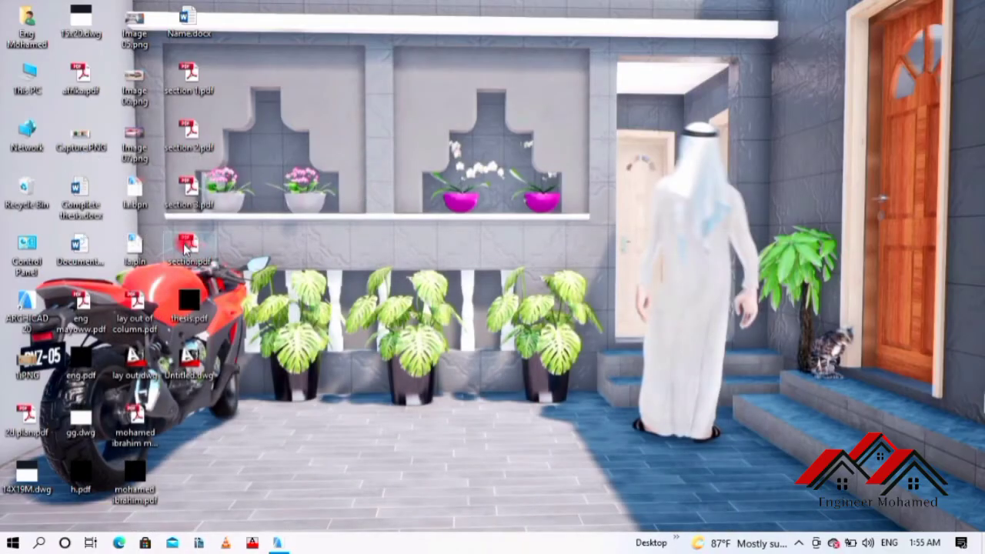
pyautogui.click(141, 317)
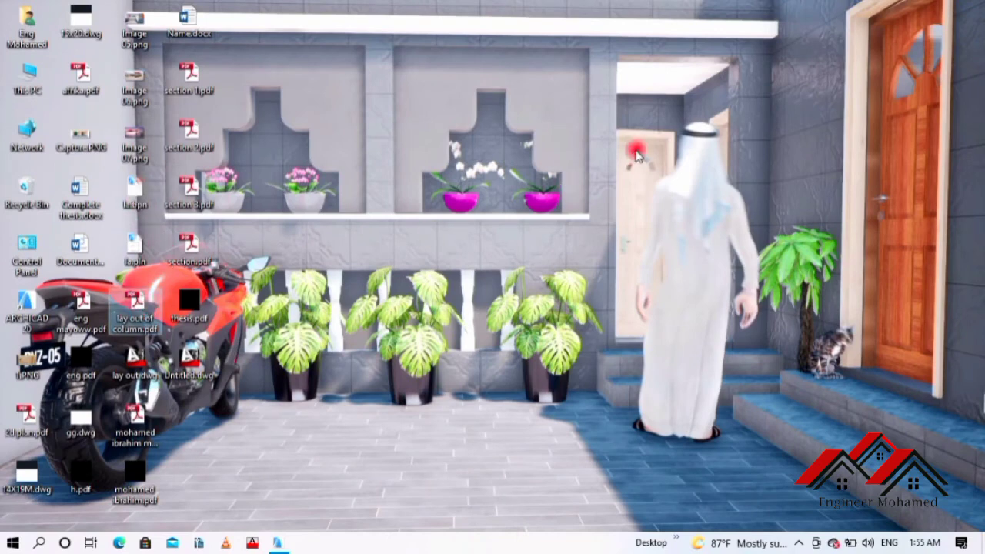
pyautogui.doubleClick(143, 303)
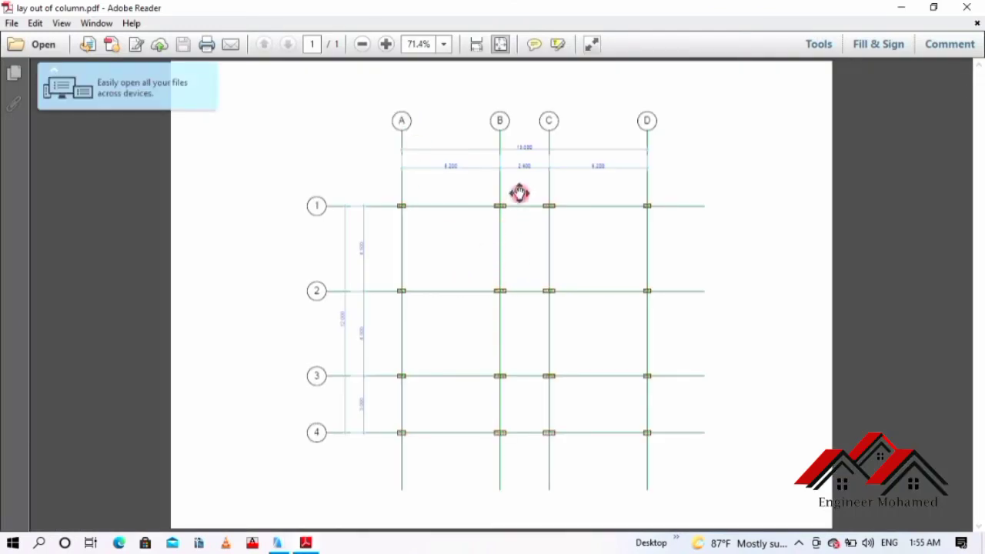
pyautogui.click(967, 7)
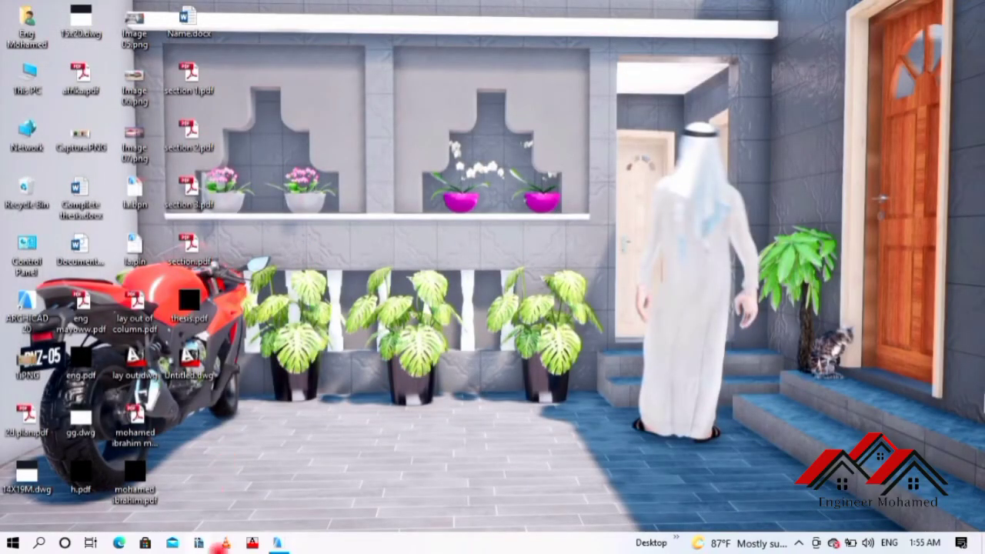
pyautogui.click(281, 543)
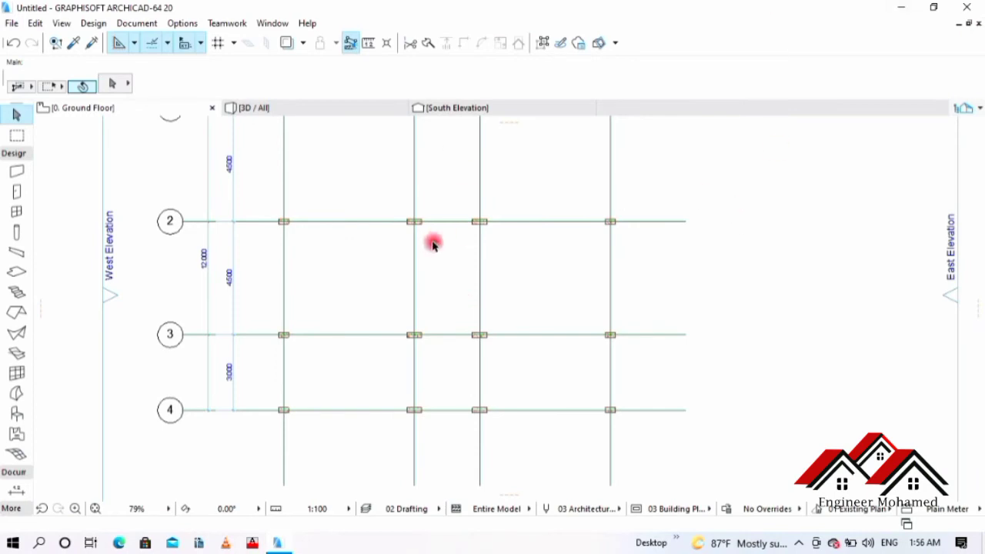
pyautogui.scroll(-3, 513, 264)
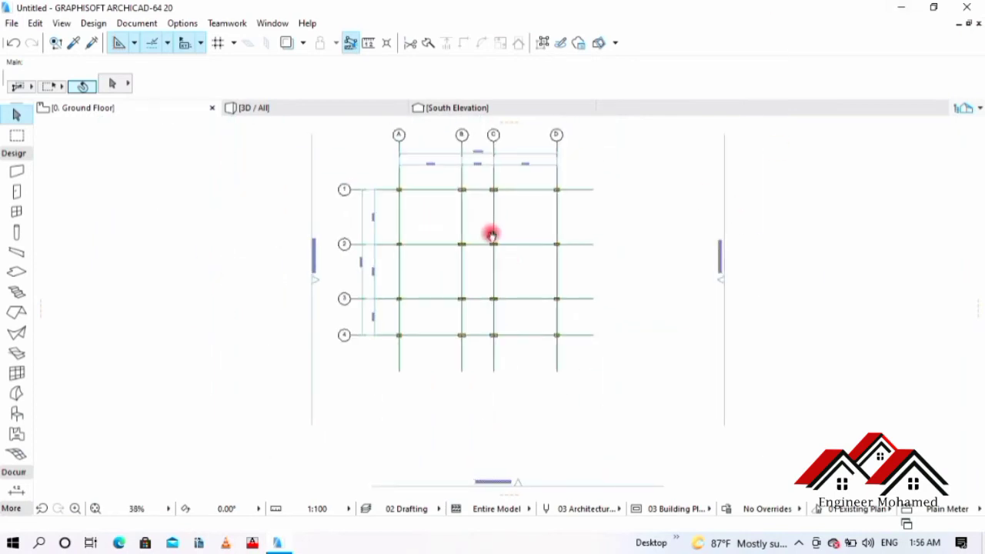
pyautogui.moveTo(490, 233); pyautogui.dragTo(493, 275, button='middle')
pyautogui.scroll(1, 493, 271)
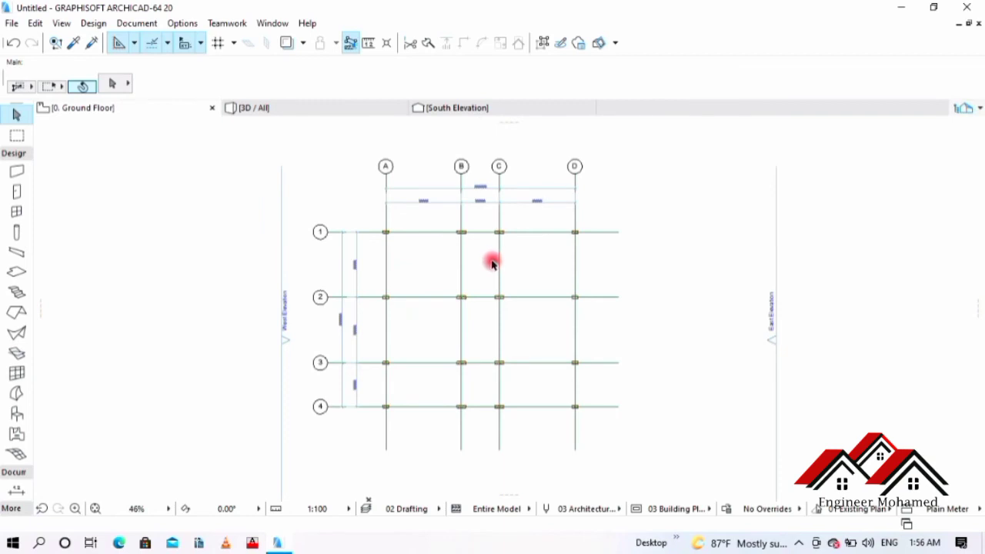
pyautogui.moveTo(497, 260); pyautogui.dragTo(468, 231, button='middle')
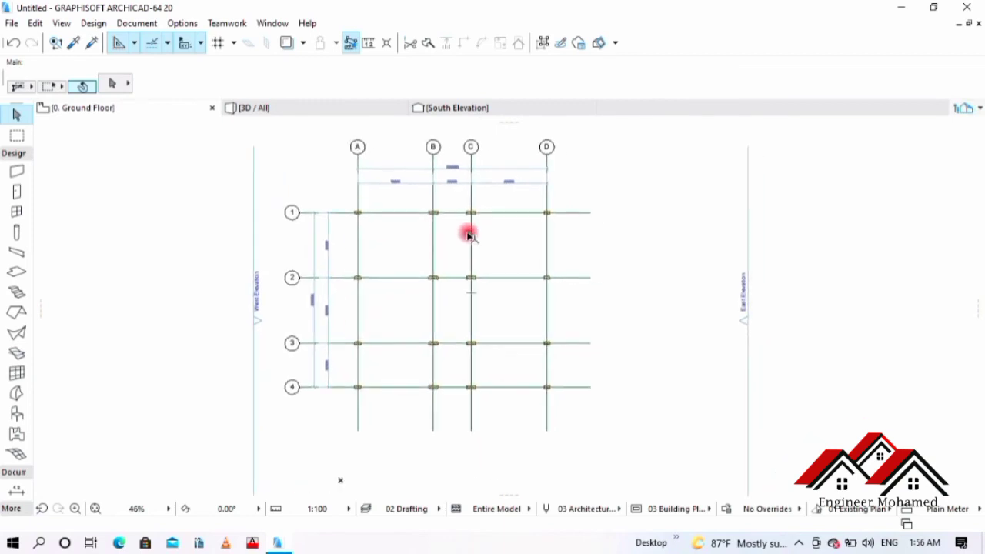
pyautogui.moveTo(448, 321); pyautogui.dragTo(420, 355, button='middle')
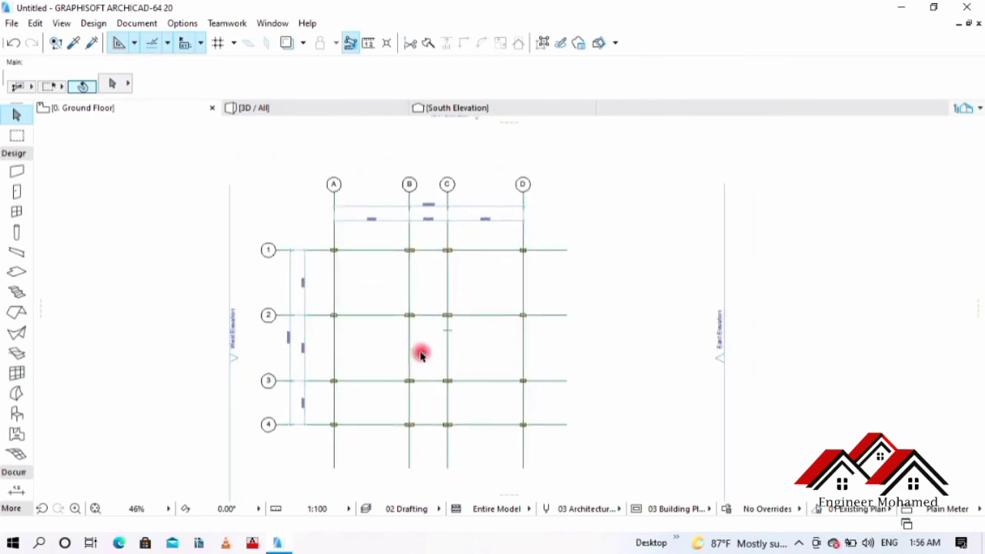
pyautogui.moveTo(359, 305); pyautogui.dragTo(367, 291, button='middle')
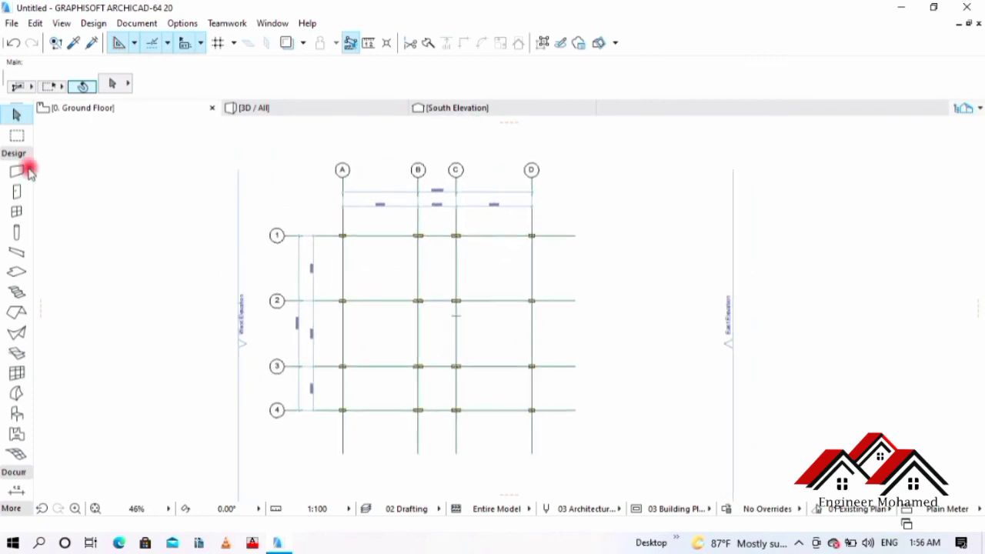
# - Open the default settings of the Wall tool and set the wall top to Not Linked
pyautogui.click(17, 171)
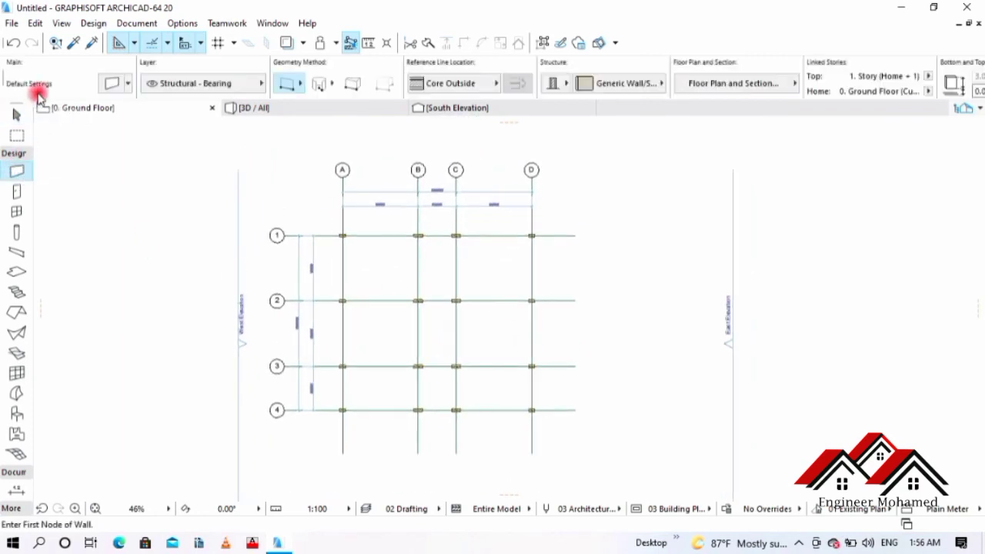
pyautogui.hotkey('ctrl', 't')
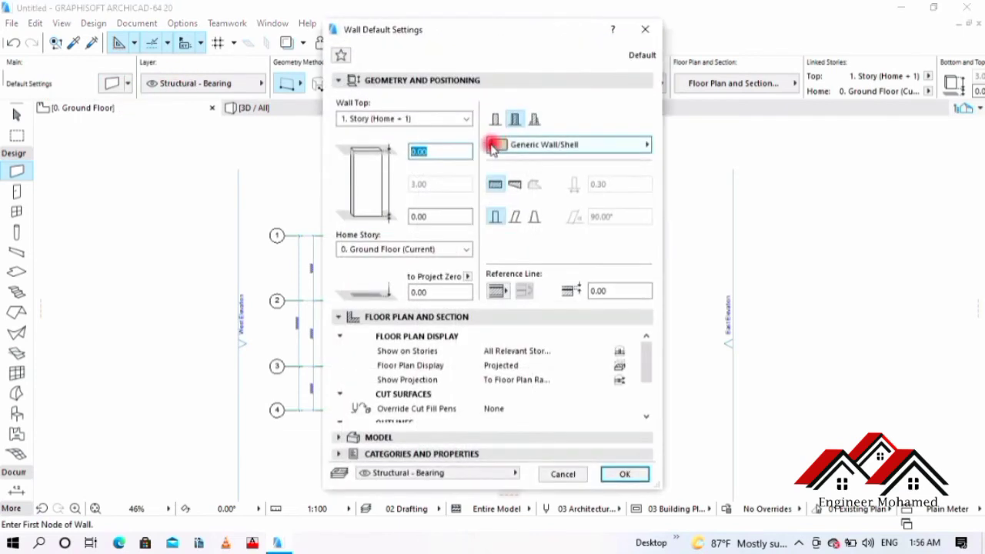
pyautogui.click(471, 119)
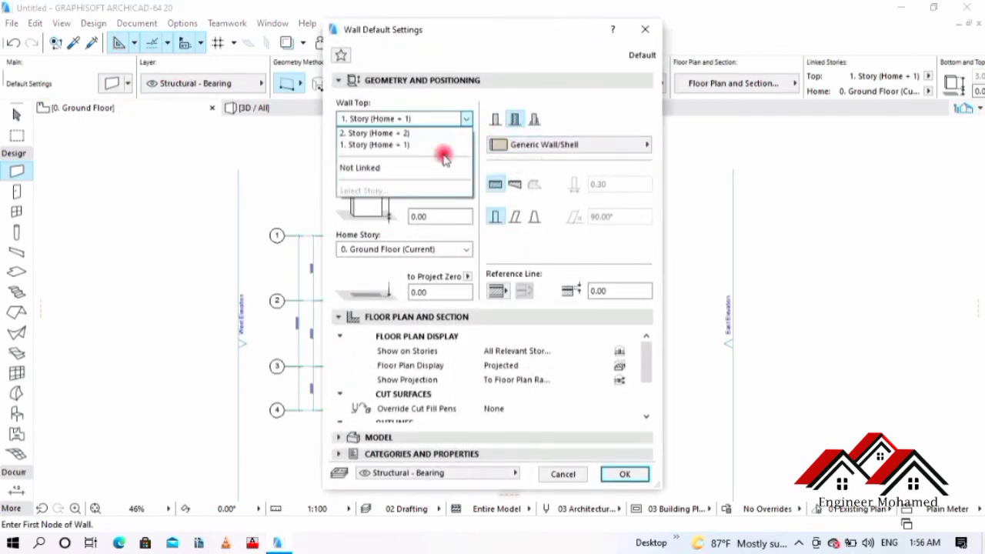
pyautogui.click(365, 168)
pyautogui.click(461, 119)
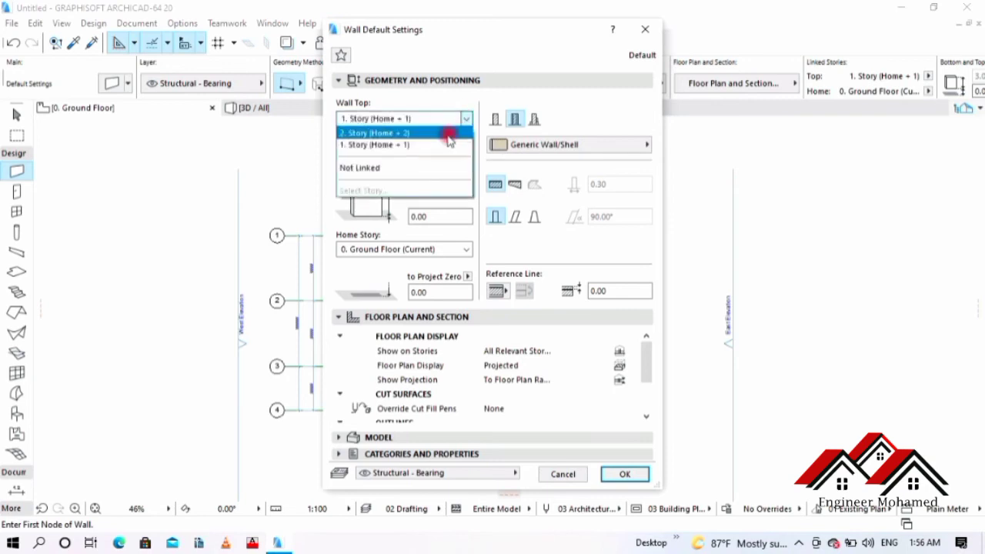
pyautogui.click(428, 170)
# - Set the default wall height to 3.40
pyautogui.click(440, 185)
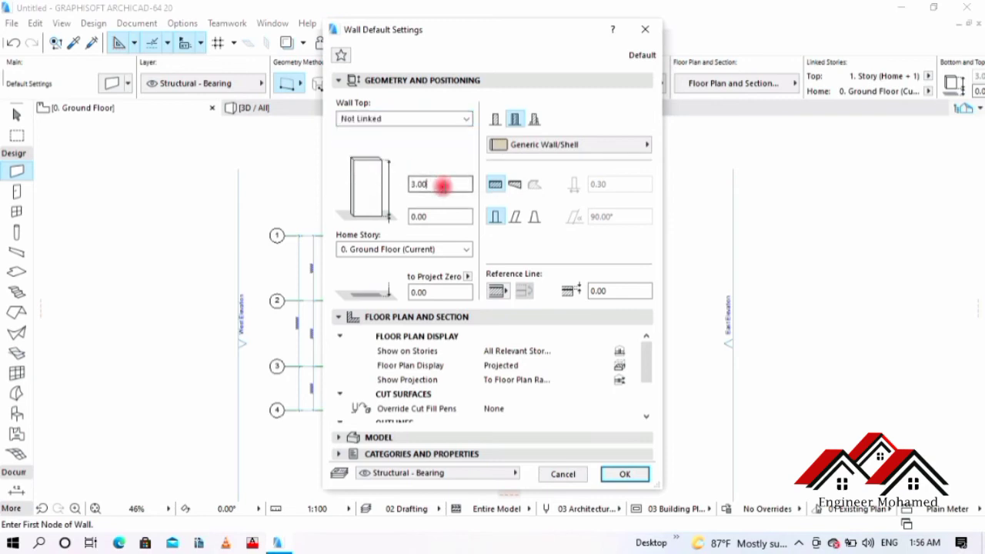
pyautogui.moveTo(439, 185); pyautogui.dragTo(378, 187)
pyautogui.click(428, 184)
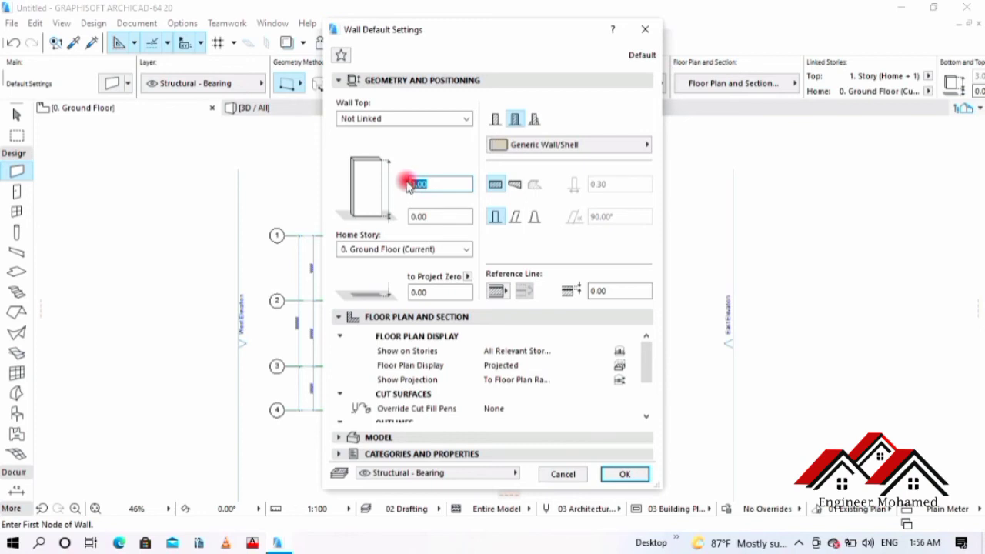
pyautogui.write('3')
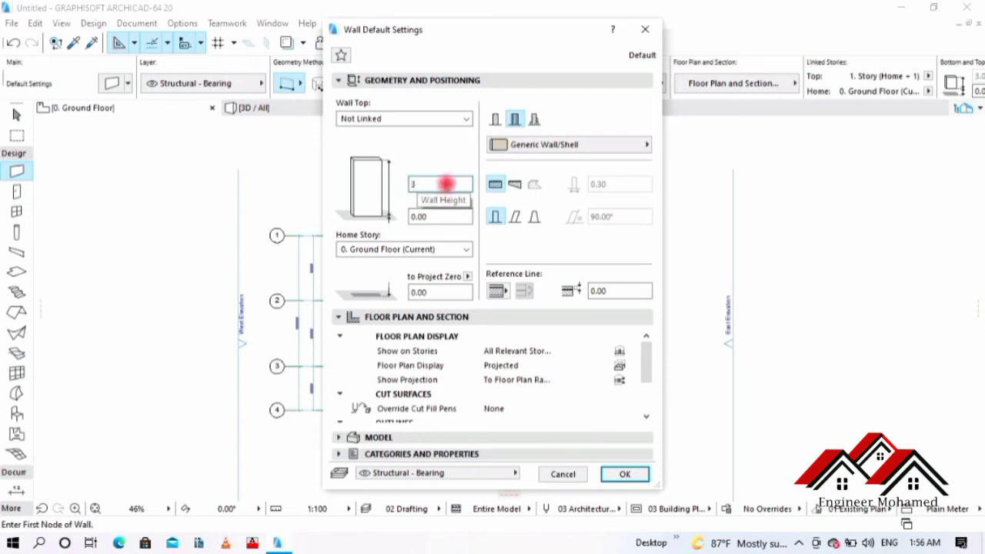
pyautogui.write('.4')
pyautogui.click(422, 216)
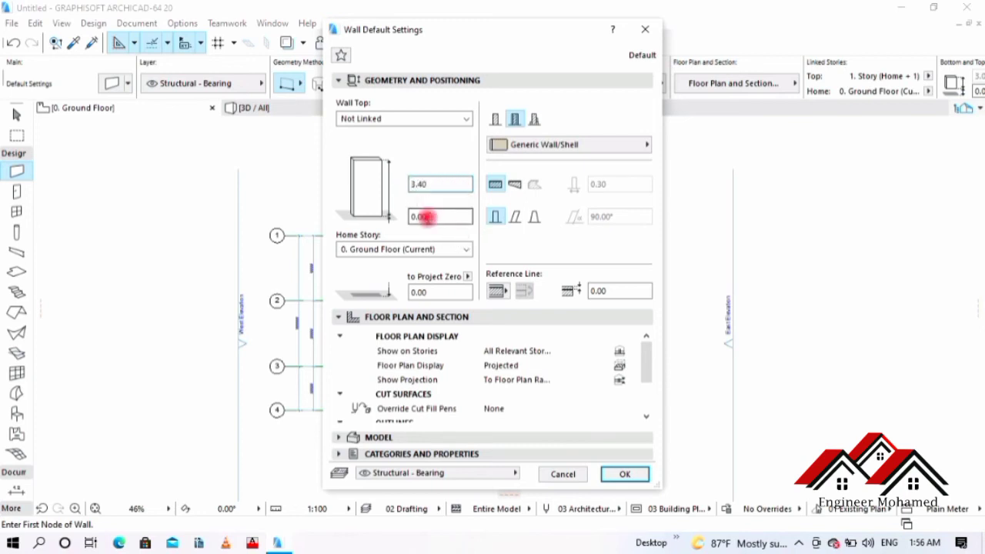
# - Switch the default wall to the basic structure, set its thickness to 0.20, and accept the settings
pyautogui.click(493, 119)
pyautogui.click(633, 185)
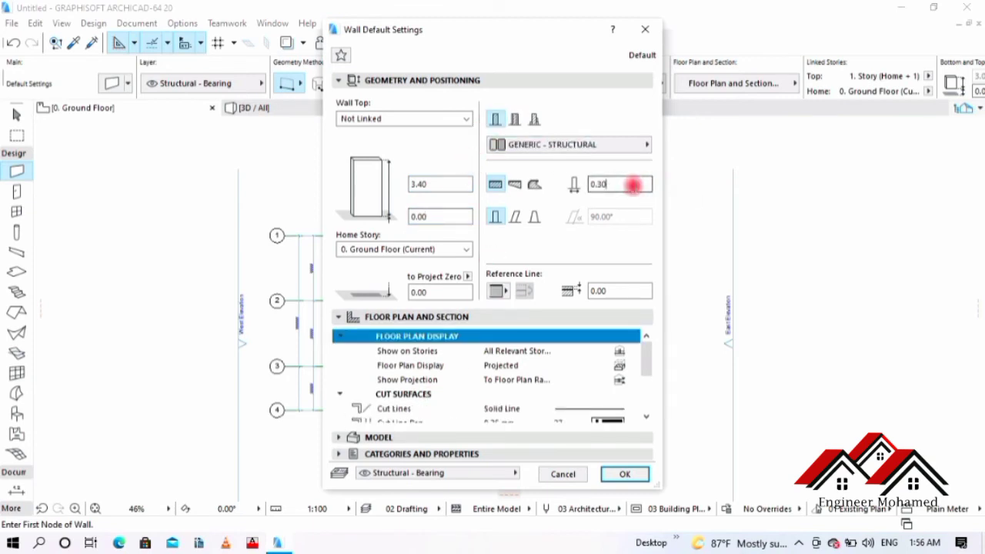
pyautogui.write('0.2')
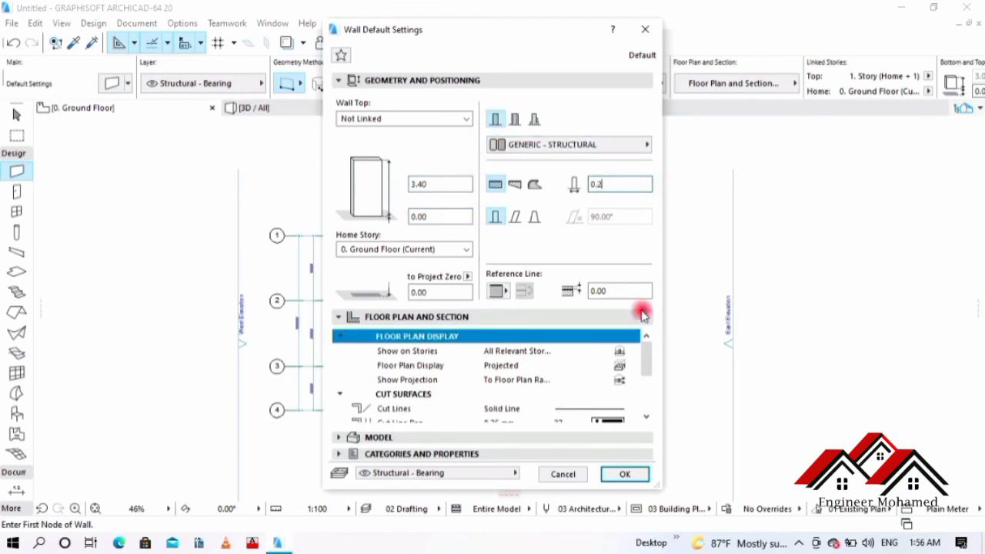
pyautogui.click(624, 474)
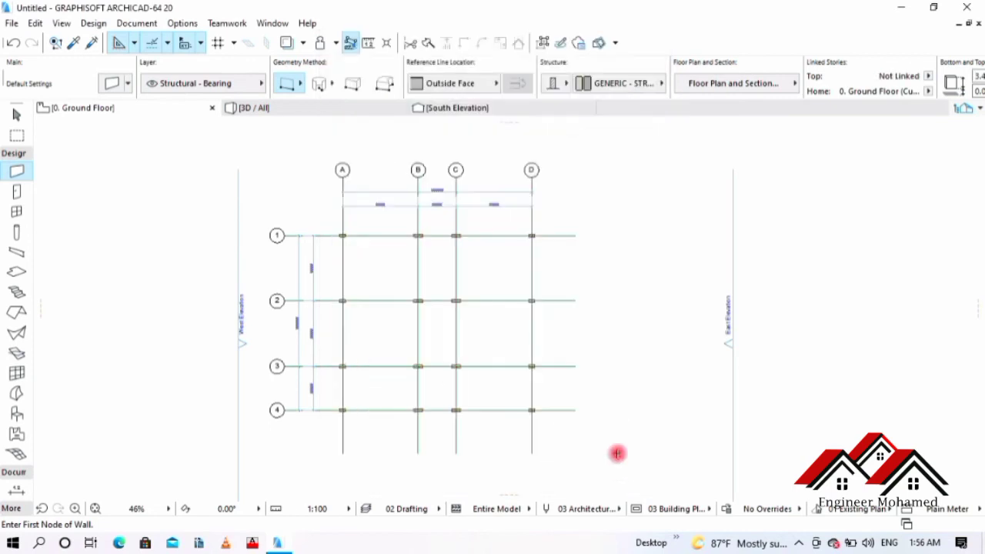
# - Reopen the default wall settings and enable all three surface overrides for the wall model
pyautogui.hotkey('ctrl', 't')
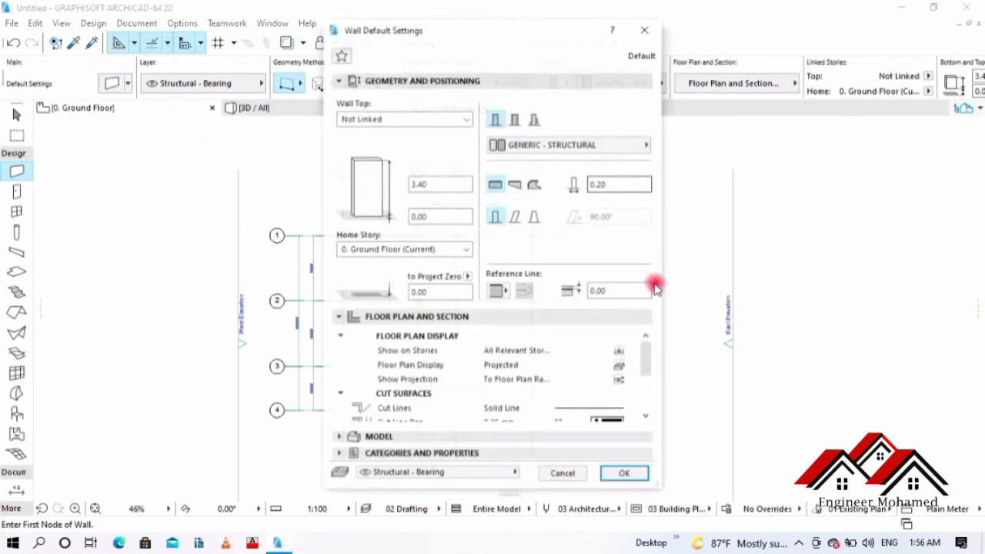
pyautogui.click(399, 436)
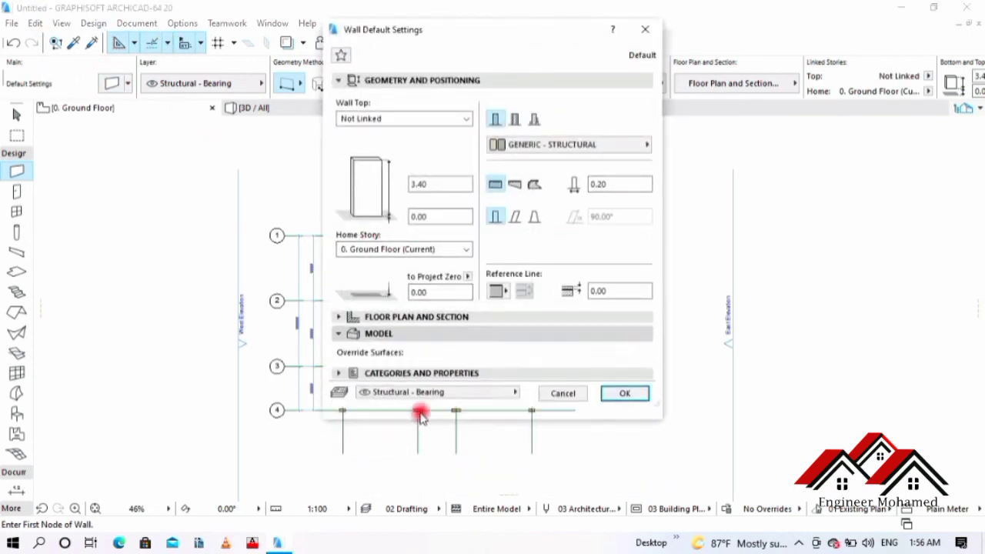
pyautogui.click(349, 353)
pyautogui.click(348, 373)
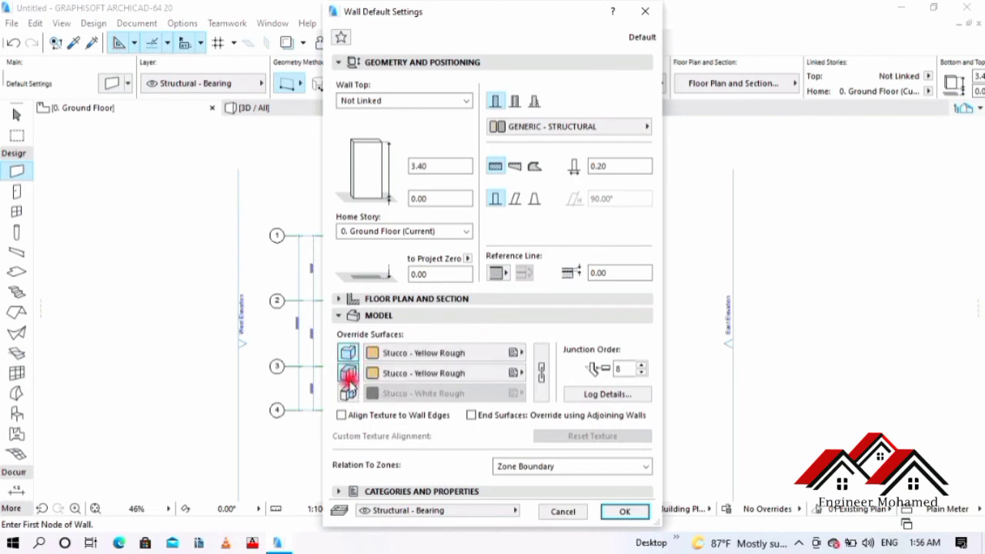
pyautogui.click(349, 393)
# - Override the wall surface with Stucco - White Fine, link all three surfaces to match, and accept the settings
pyautogui.click(490, 351)
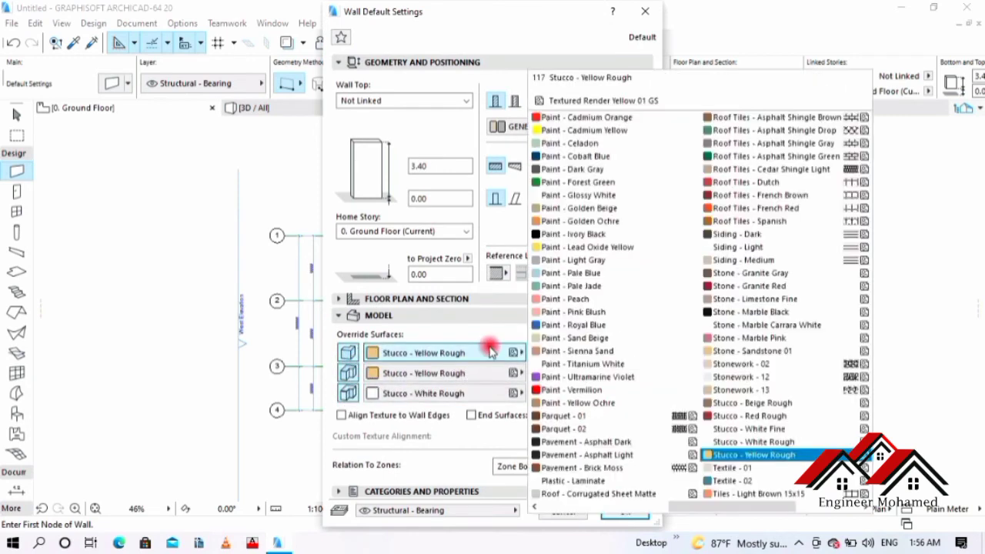
pyautogui.click(728, 429)
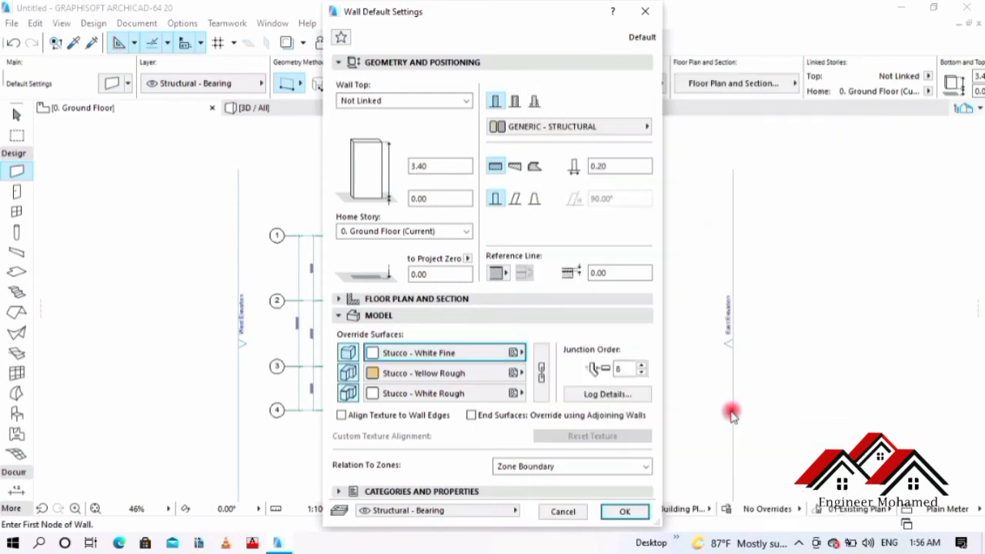
pyautogui.click(541, 373)
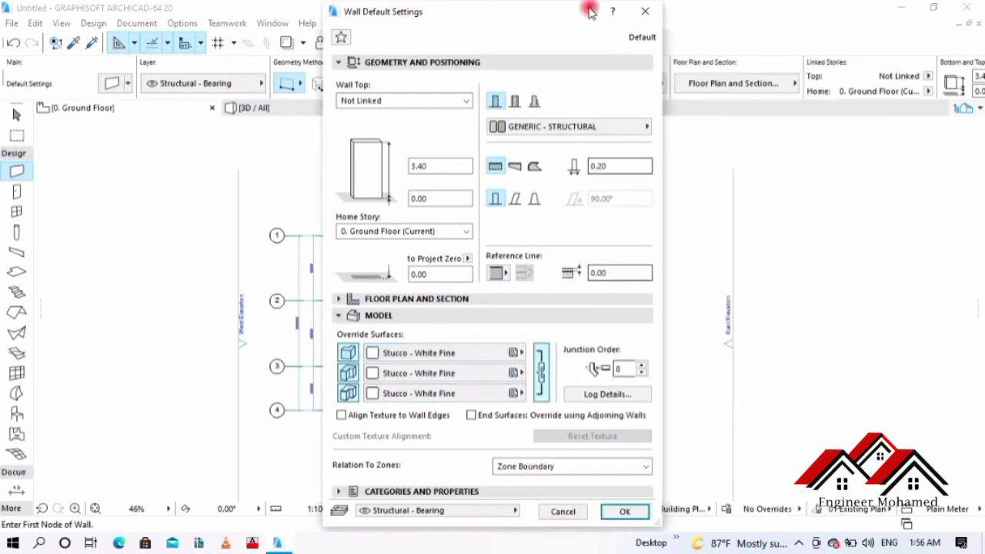
pyautogui.moveTo(554, 14); pyautogui.dragTo(326, 13)
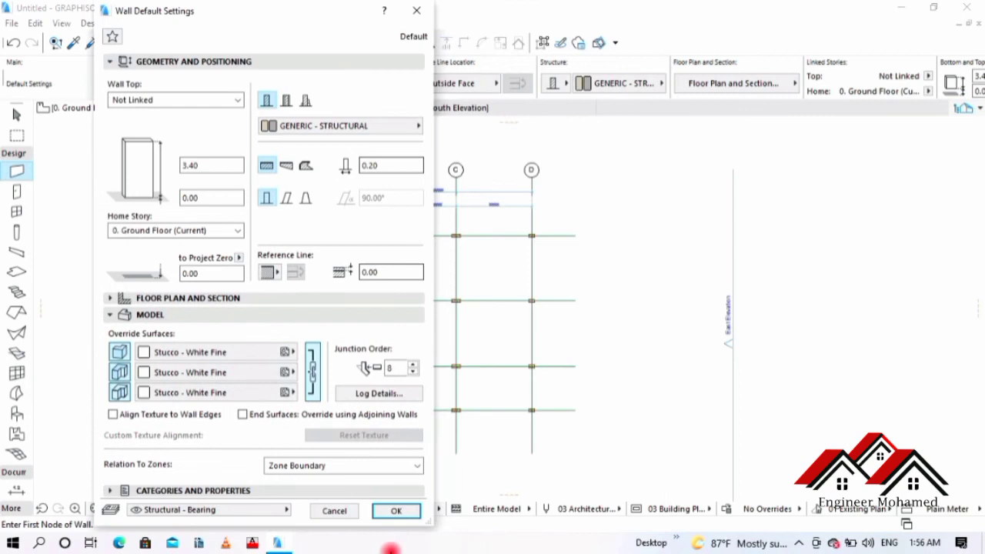
pyautogui.click(396, 511)
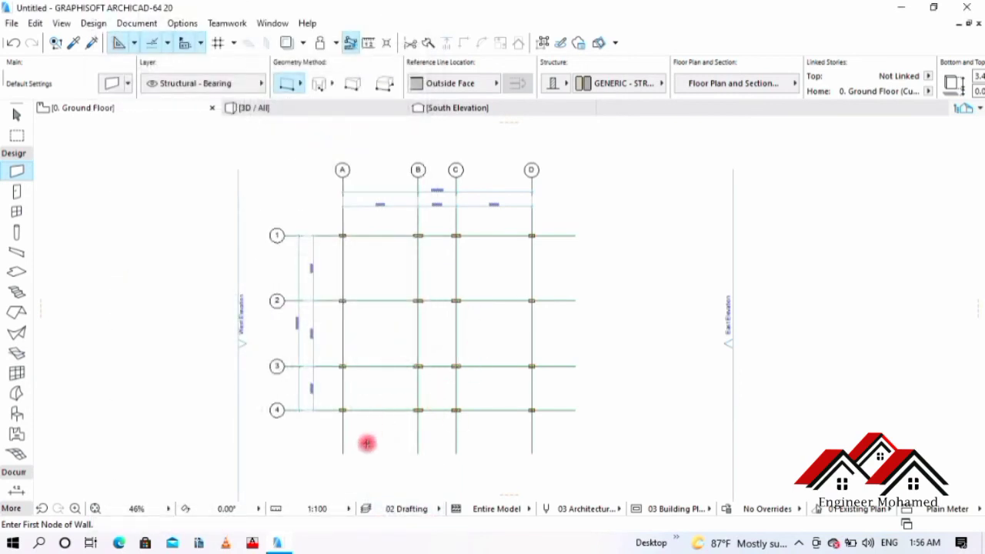
# - Draw a wall along grid line A from the column at grid 4 to the column at grid 1, with its reference line on the Inside Face
pyautogui.scroll(5, 351, 430)
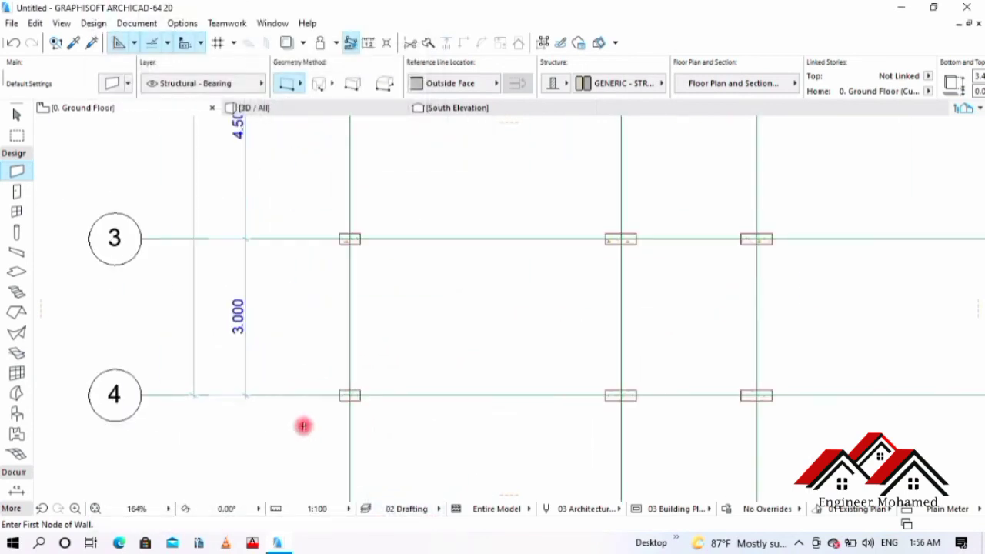
pyautogui.scroll(3, 345, 398)
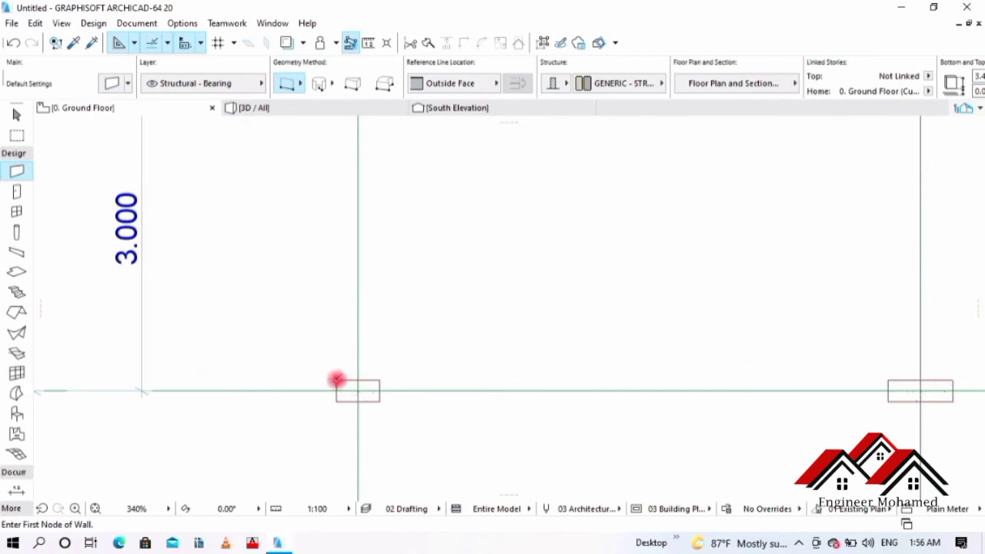
pyautogui.click(337, 380)
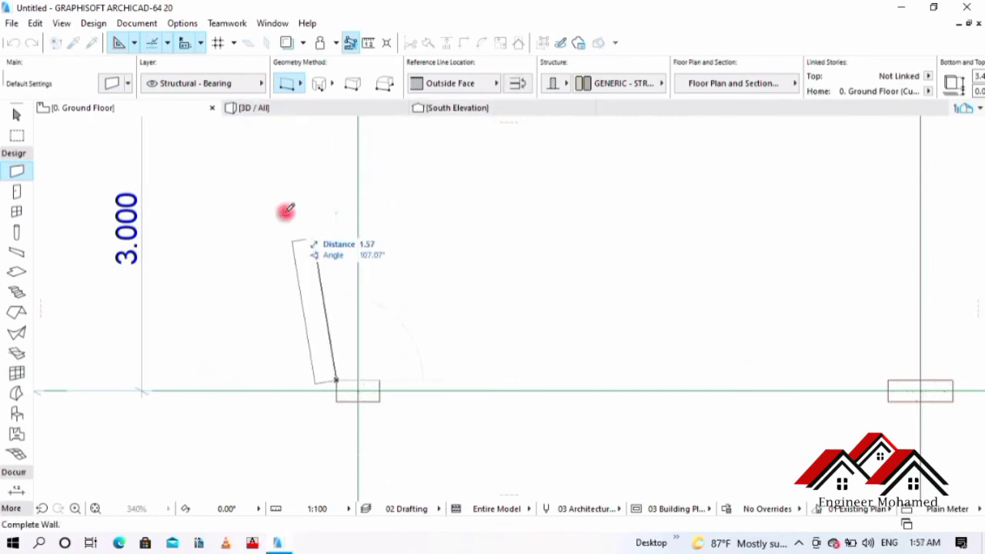
pyautogui.click(495, 87)
pyautogui.click(531, 118)
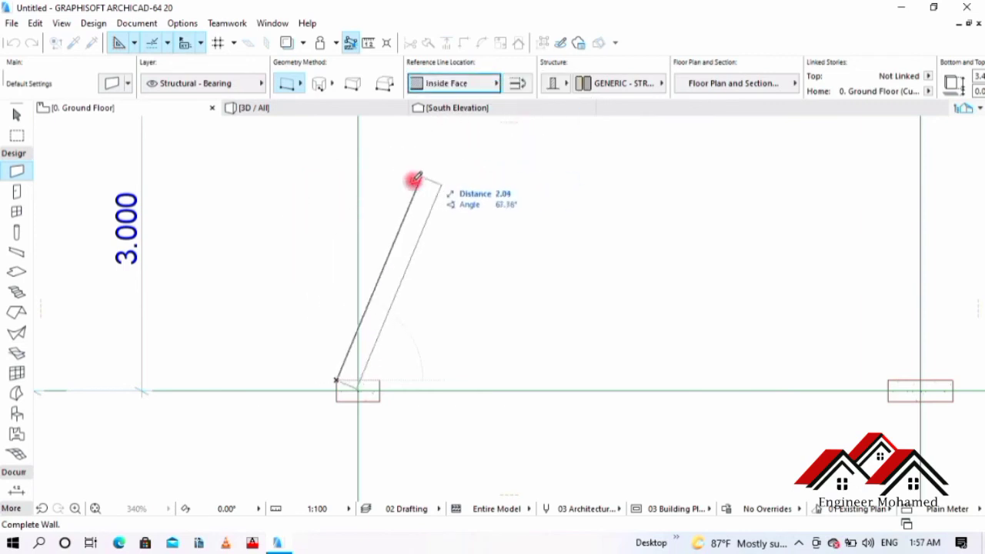
pyautogui.scroll(-10, 405, 311)
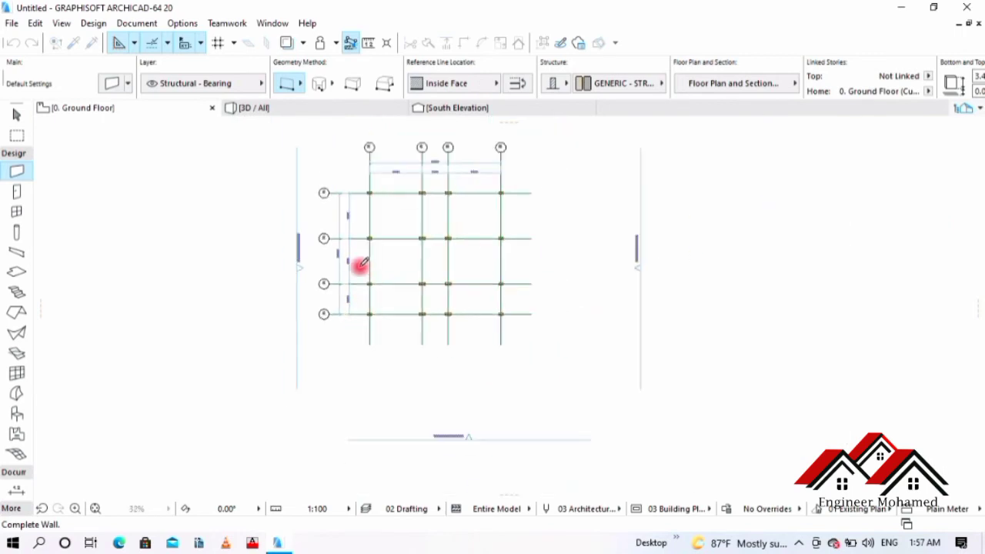
pyautogui.scroll(10, 367, 193)
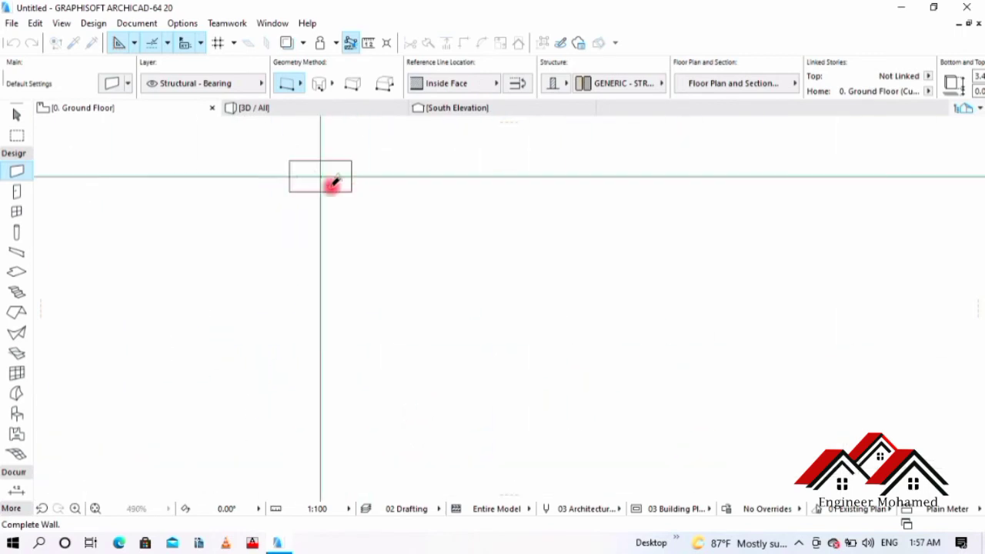
pyautogui.click(336, 180)
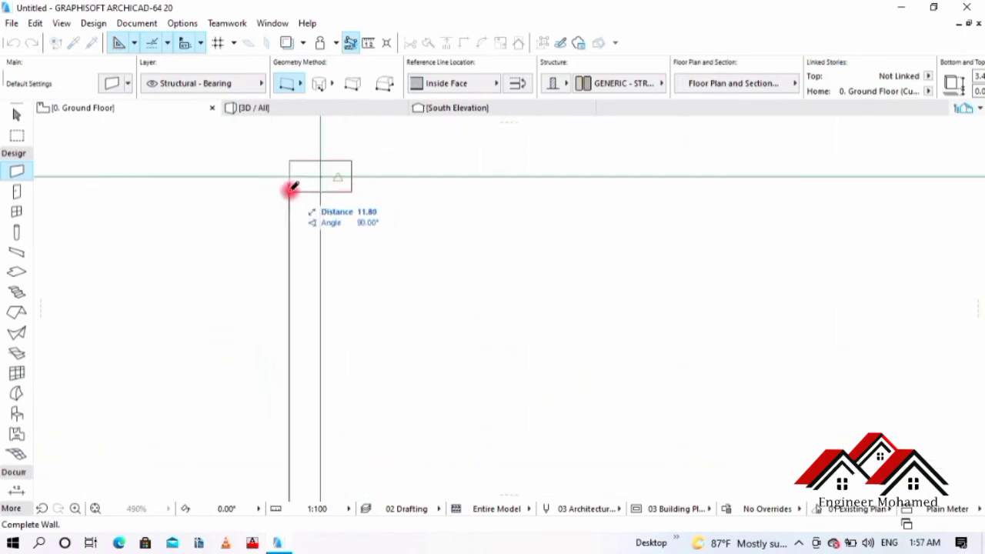
pyautogui.scroll(3, 293, 189)
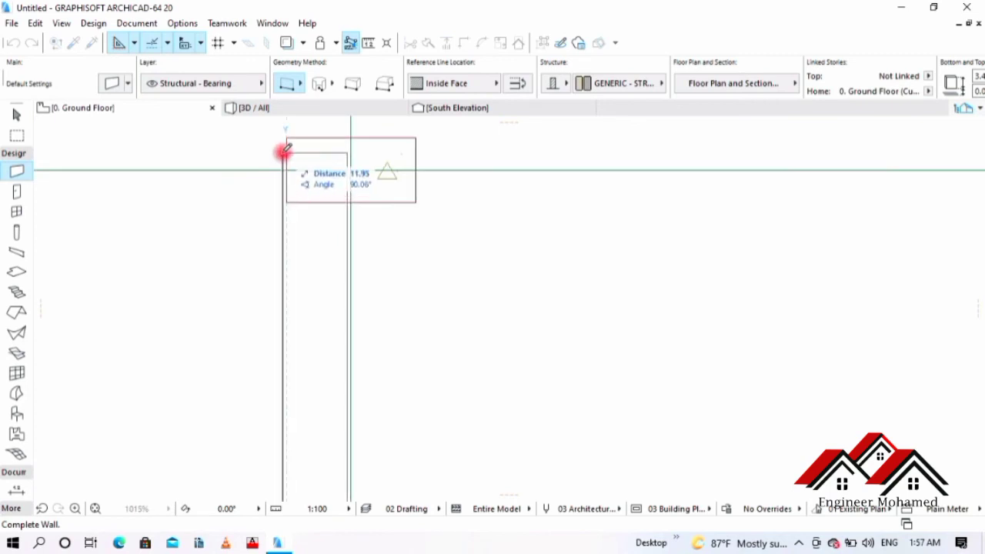
pyautogui.click(286, 136)
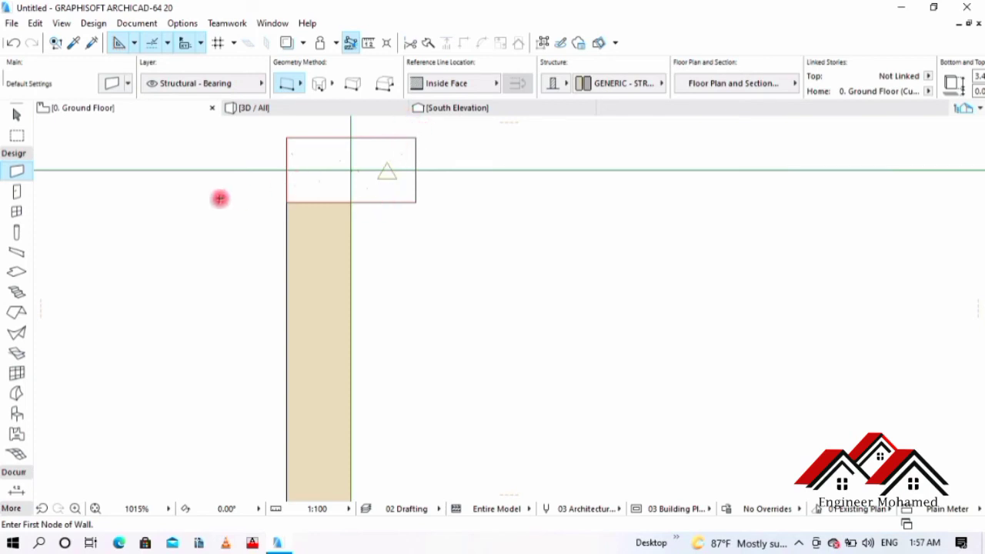
# - Draw a 13.00 long wall along grid line 1 from the column at grid A to the outer corner of the column at grid D
pyautogui.moveTo(407, 150); pyautogui.dragTo(345, 229, button='middle')
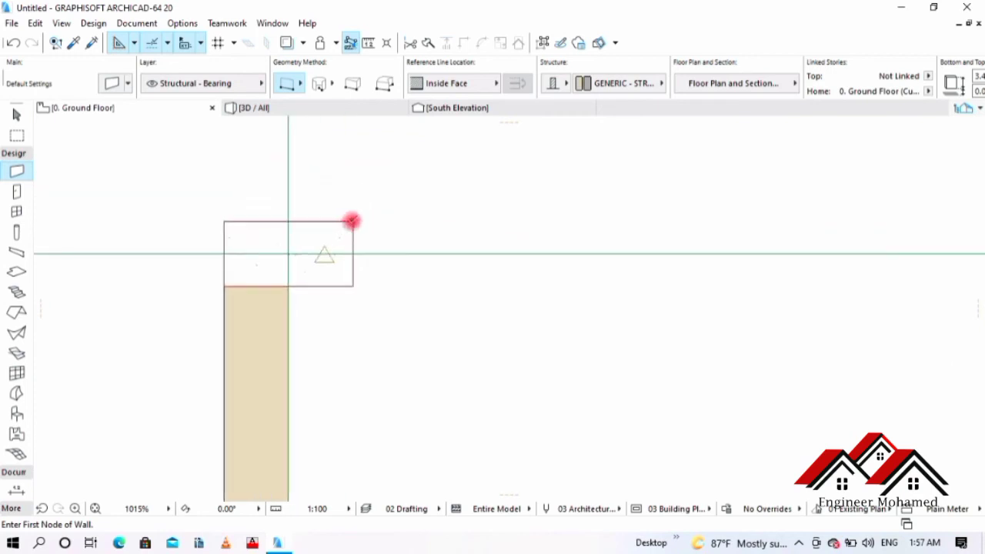
pyautogui.click(351, 221)
pyautogui.scroll(-5, 254, 234)
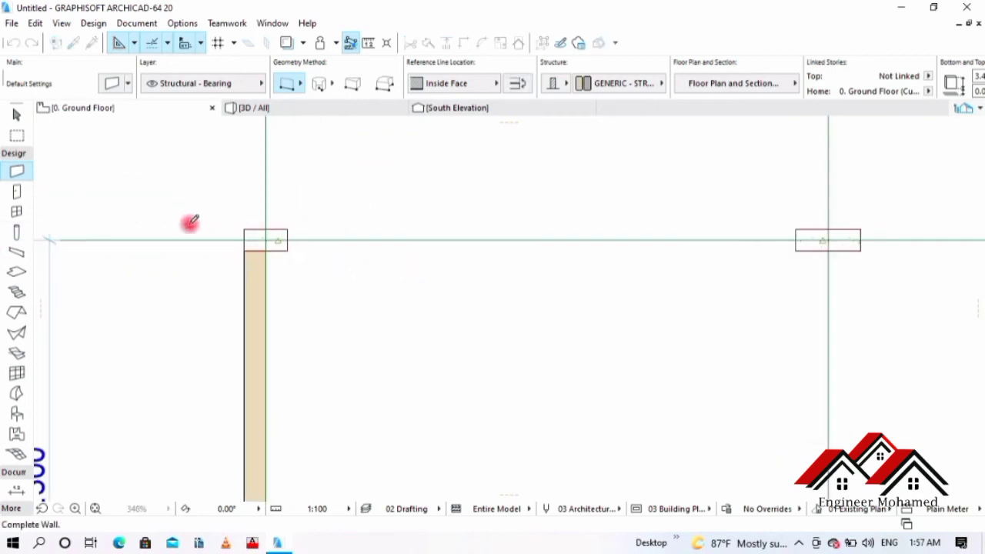
pyautogui.scroll(-4, 388, 226)
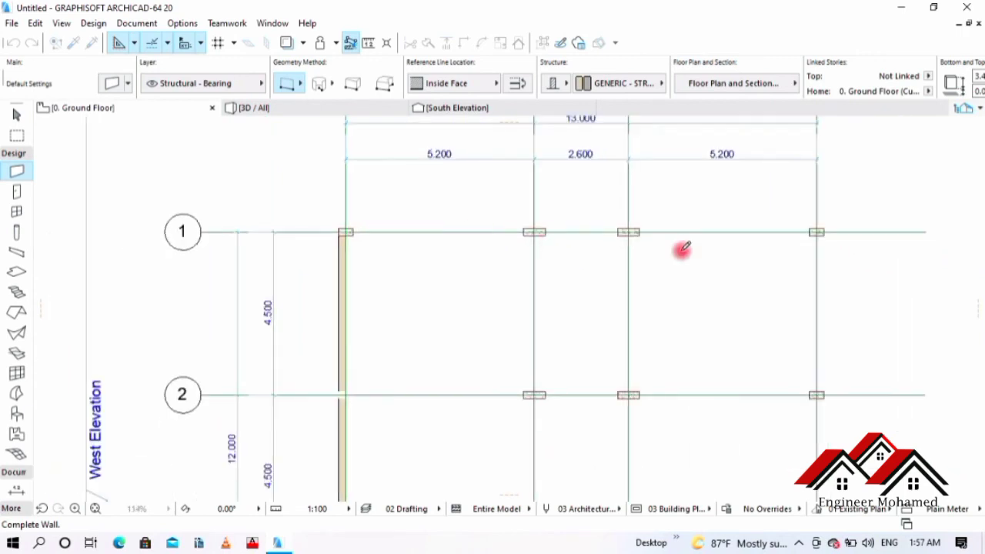
pyautogui.scroll(3, 817, 231)
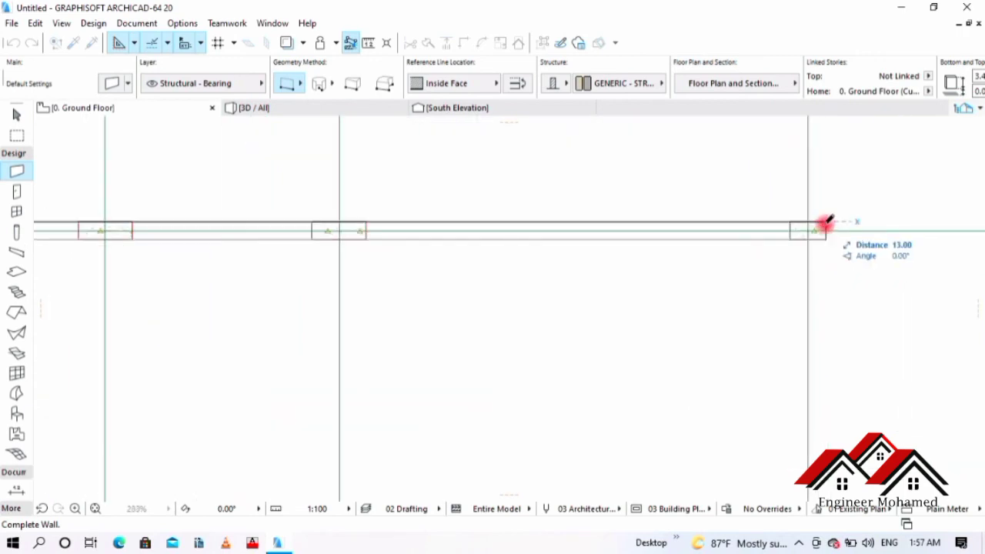
pyautogui.click(825, 223)
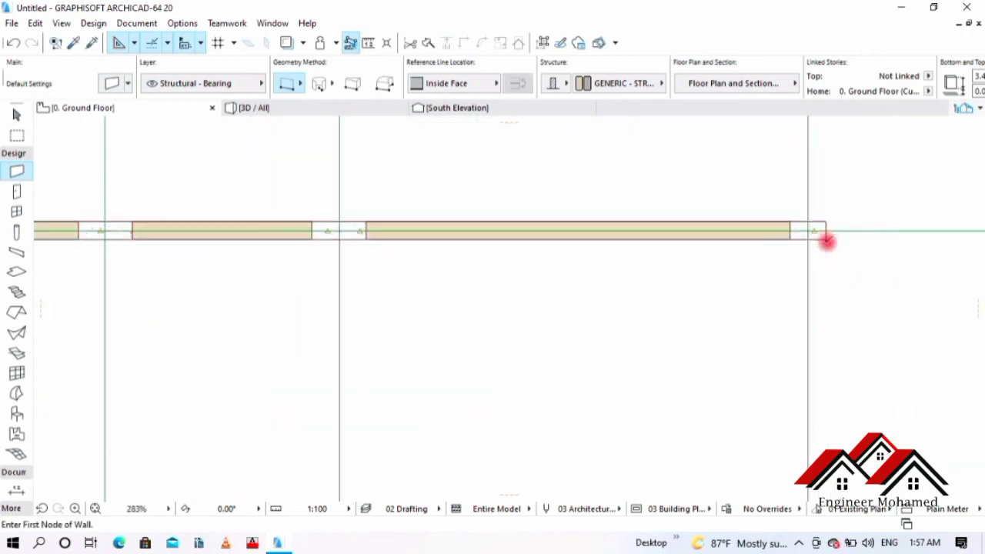
# - Draw a wall about 11.80 long along the outer side of grid line D, from the column at grid 1 to the column at grid 4
pyautogui.click(825, 235)
pyautogui.scroll(-5, 752, 151)
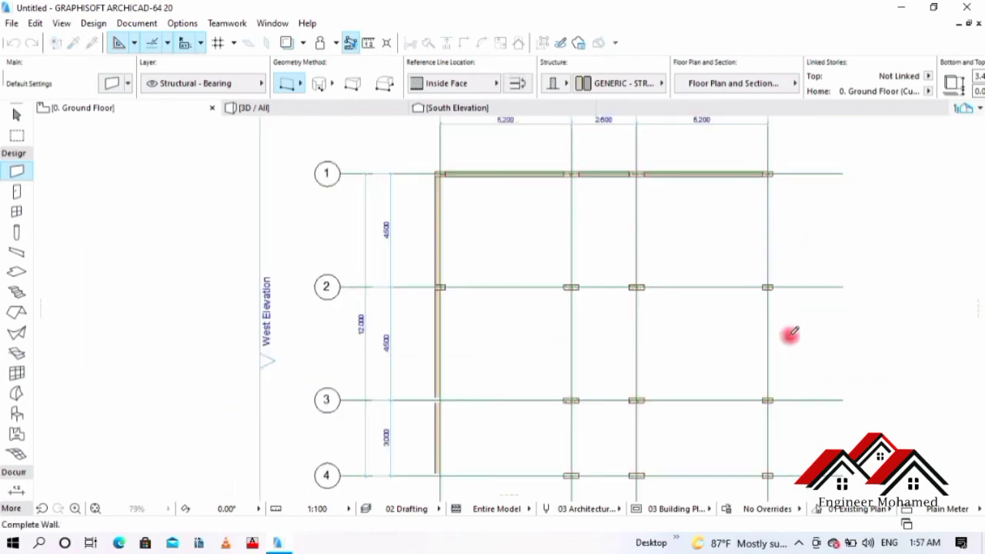
pyautogui.scroll(4, 772, 473)
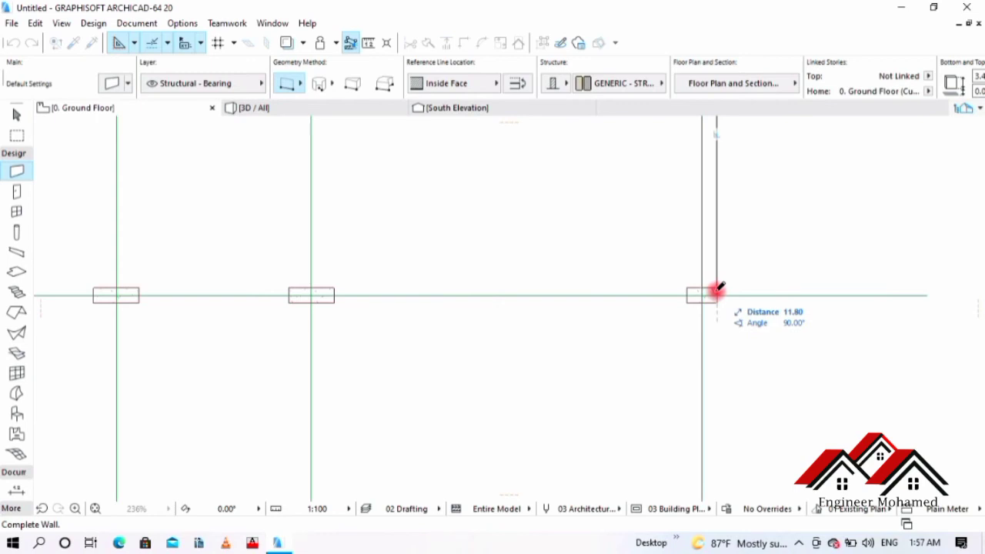
pyautogui.click(716, 288)
# - Draw a 12.60 long wall along grid line 4 from the column at grid D to the column at grid A
pyautogui.scroll(-2, 719, 311)
pyautogui.scroll(-2, 655, 328)
pyautogui.scroll(2, 713, 304)
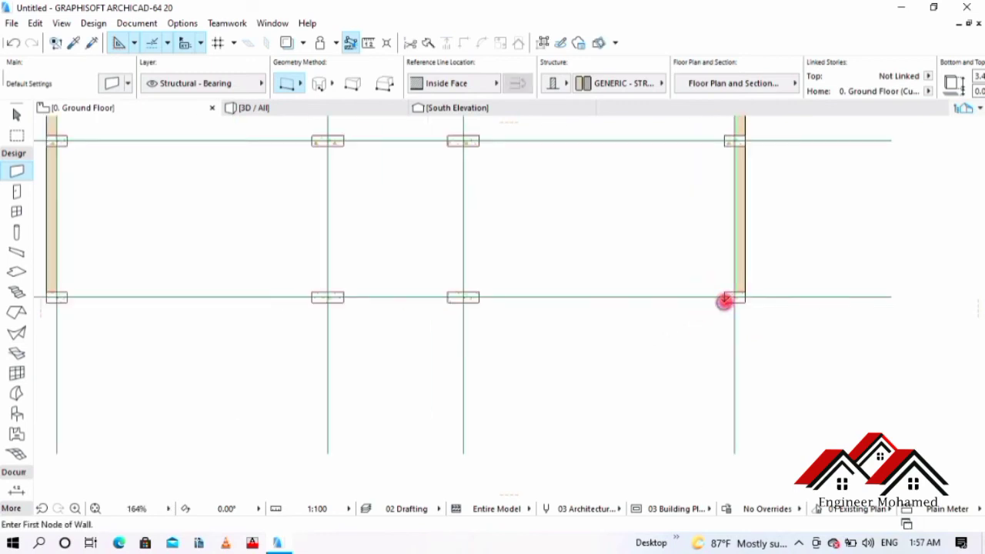
pyautogui.click(725, 301)
pyautogui.scroll(-2, 427, 313)
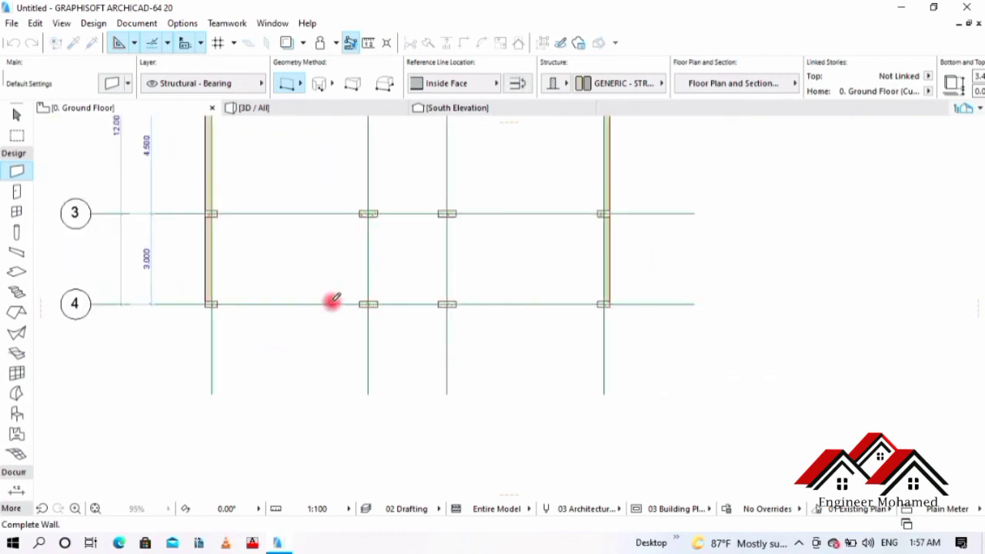
pyautogui.scroll(6, 211, 305)
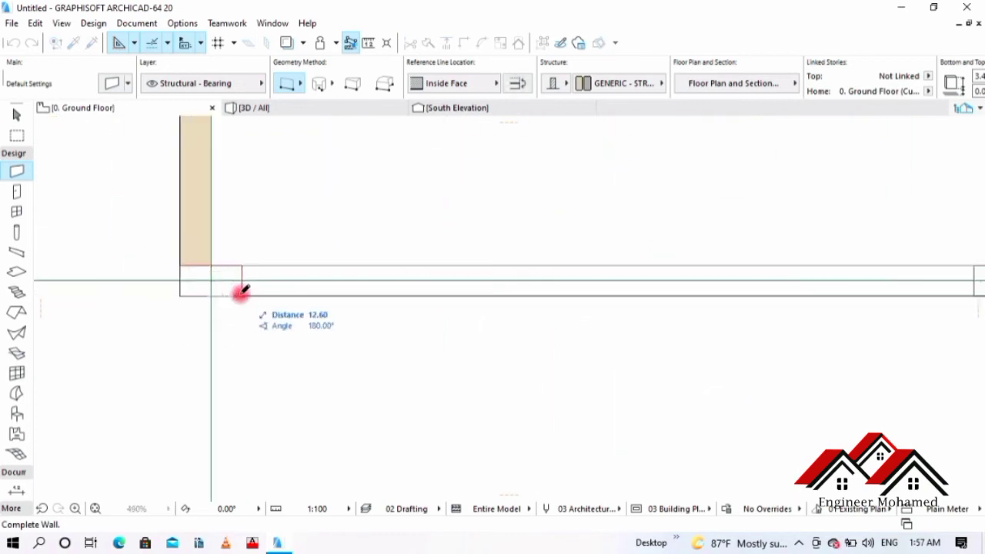
pyautogui.click(242, 292)
pyautogui.scroll(-5, 242, 293)
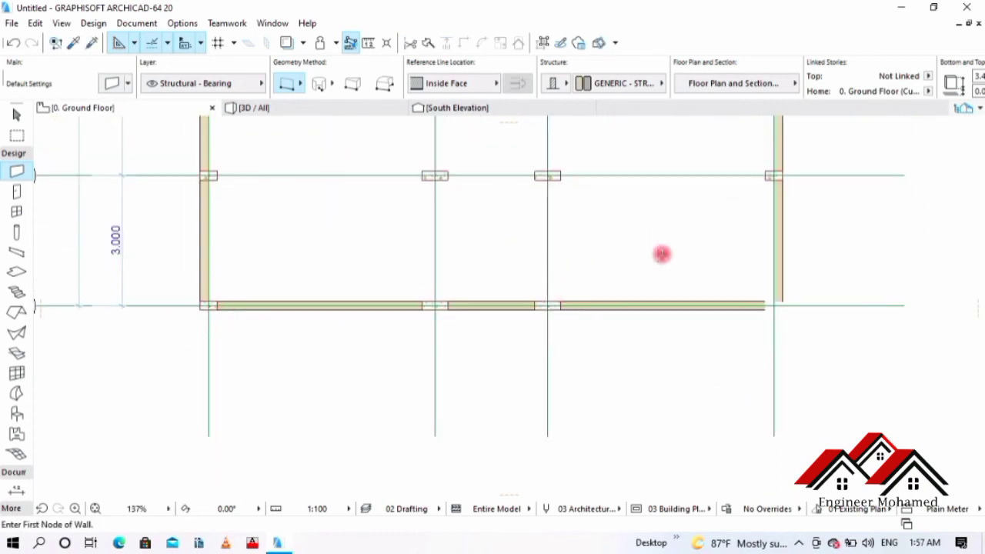
# - Delete the wall along grid line 4 and trim away the grid A and D walls between grids 3 and 4
pyautogui.moveTo(662, 255); pyautogui.dragTo(566, 383, button='middle')
pyautogui.scroll(-3, 632, 257)
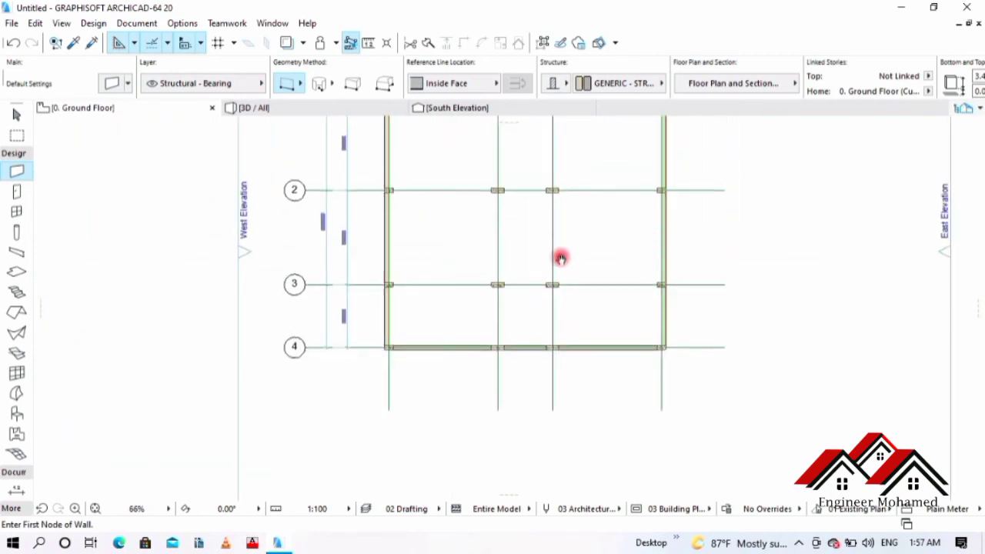
pyautogui.keyDown('shift'); pyautogui.scroll(2, 561, 257); pyautogui.keyUp('shift')
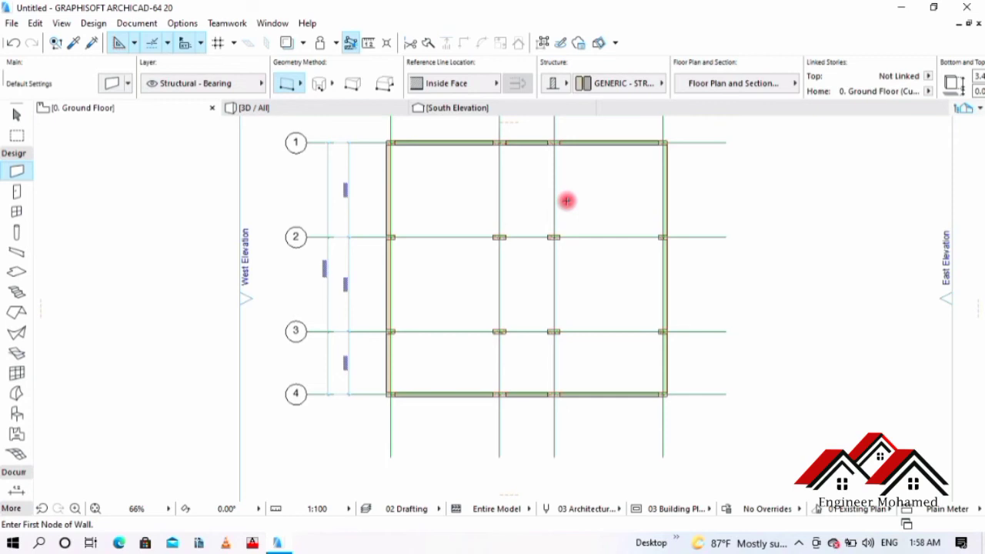
pyautogui.keyDown('shift'); pyautogui.click(428, 393); pyautogui.keyUp('shift')
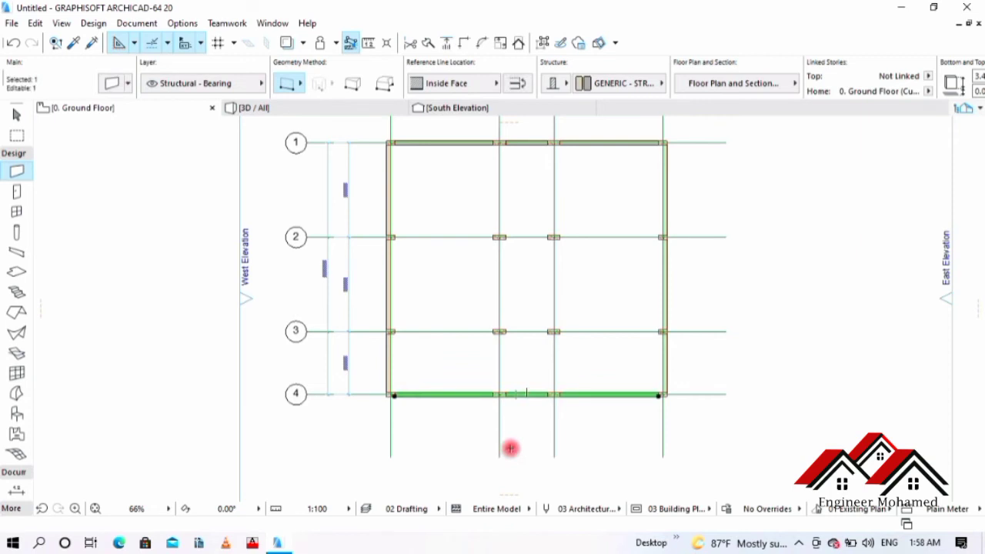
pyautogui.press('Delete')
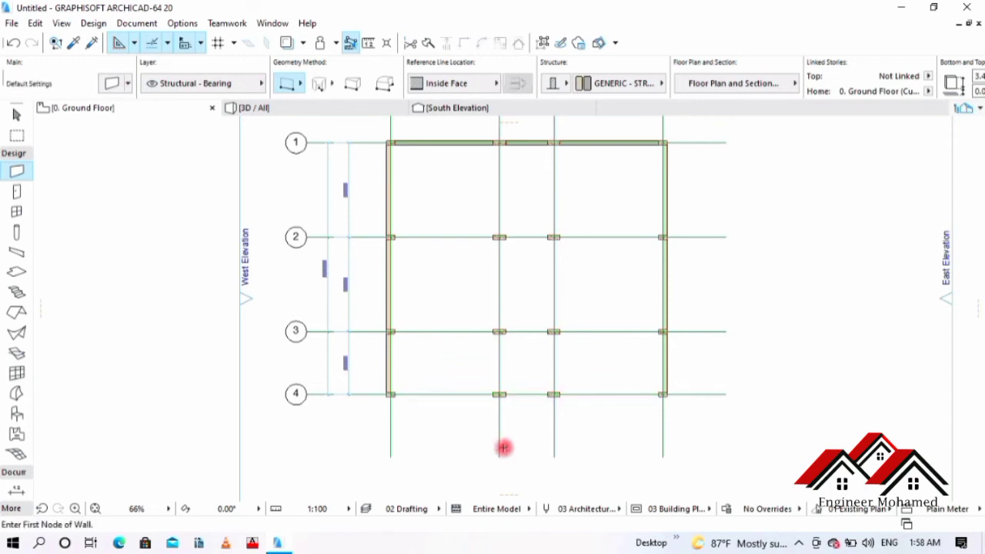
pyautogui.keyDown('ctrl'); pyautogui.click(667, 374); pyautogui.keyUp('ctrl')
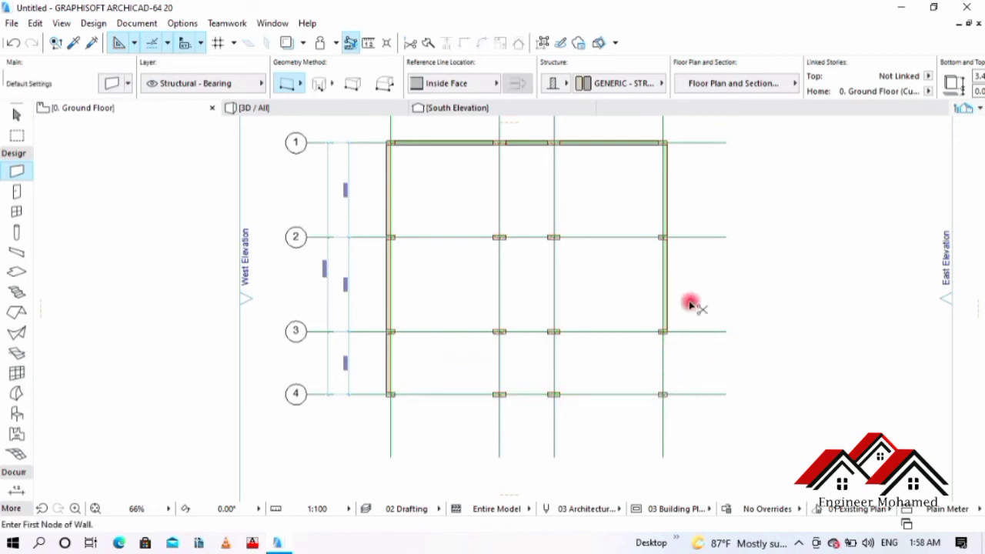
pyautogui.keyDown('ctrl'); pyautogui.click(393, 374); pyautogui.keyUp('ctrl')
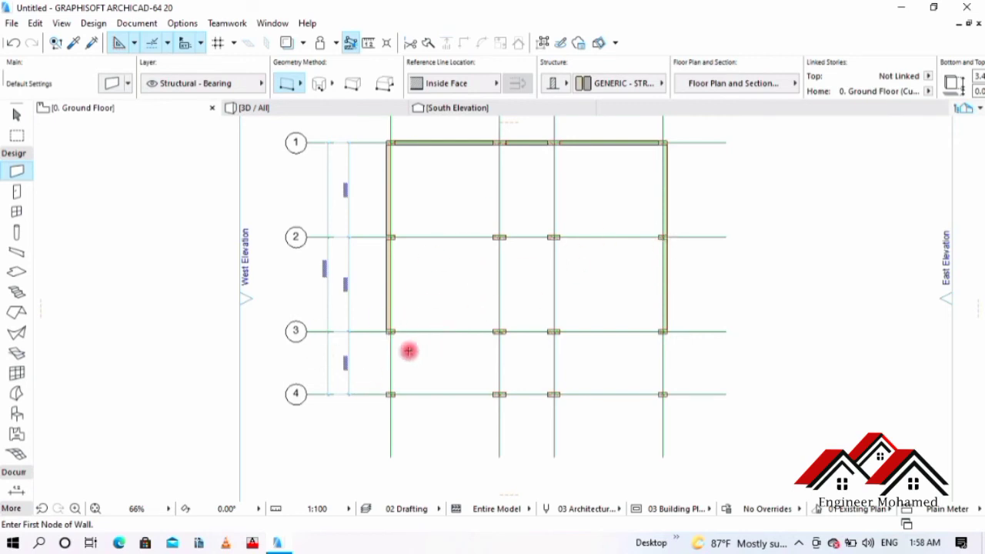
# - With the wall reference line set to Center, draw a wall along grid line B from the column at grid 1 to the column at grid 2
pyautogui.scroll(3, 582, 203)
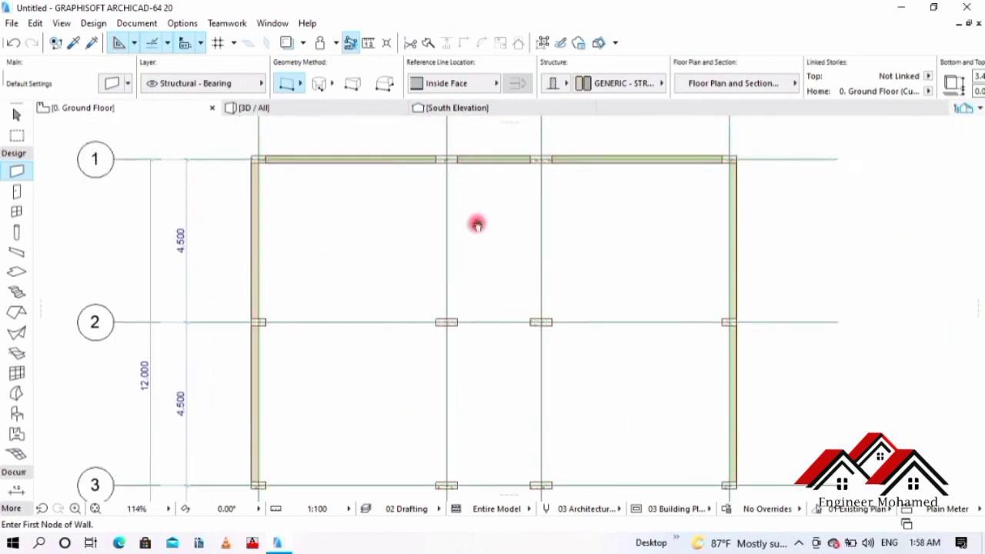
pyautogui.scroll(2, 477, 224)
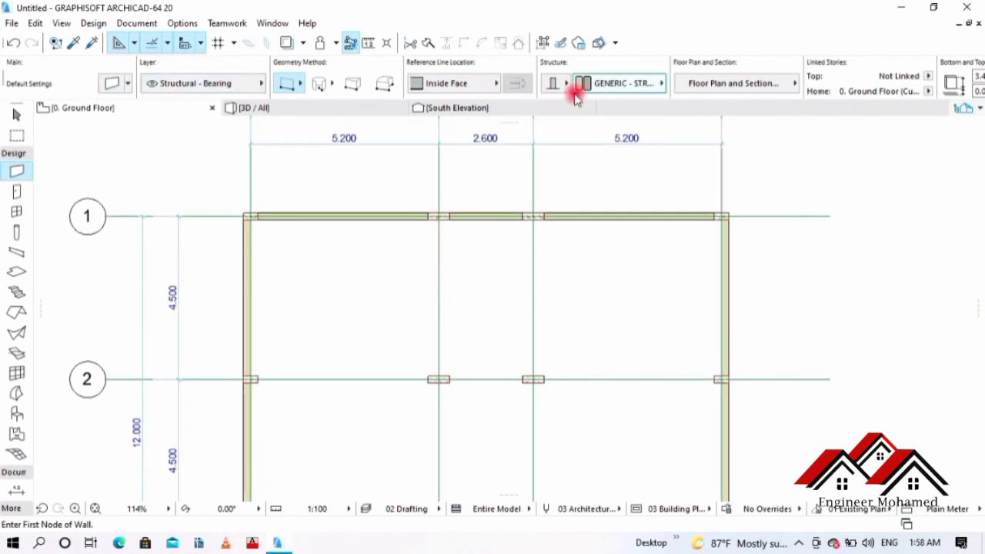
pyautogui.click(487, 82)
pyautogui.click(517, 104)
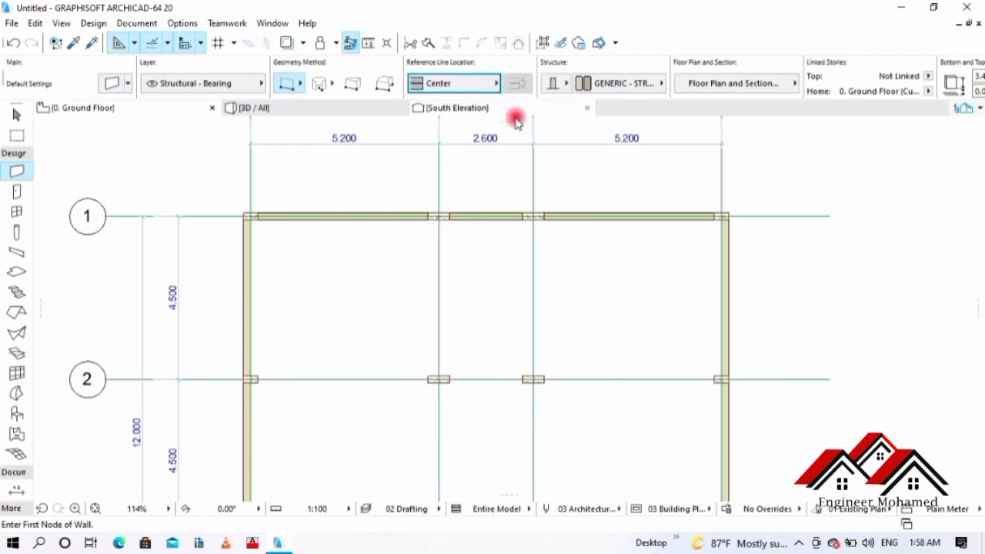
pyautogui.scroll(6, 455, 202)
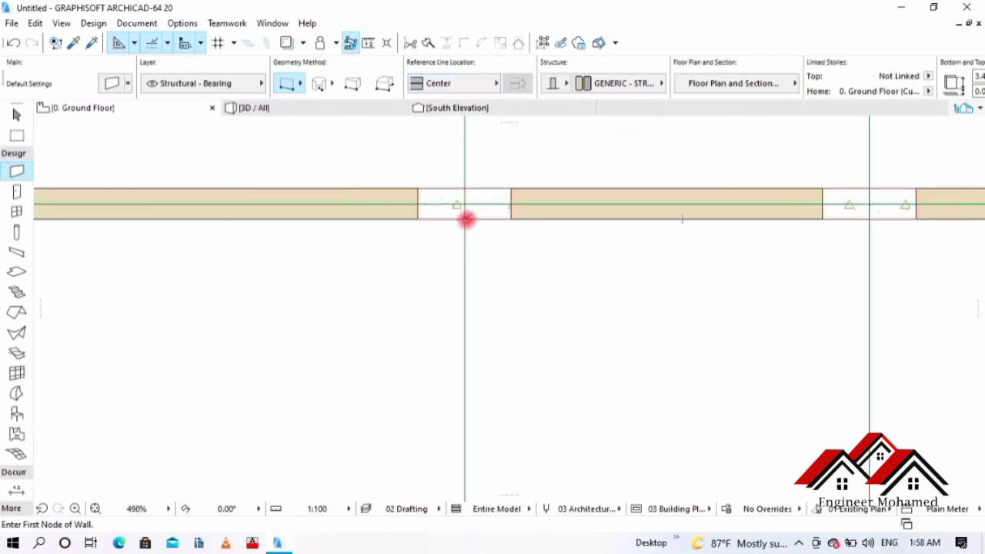
pyautogui.click(464, 219)
pyautogui.scroll(-4, 464, 213)
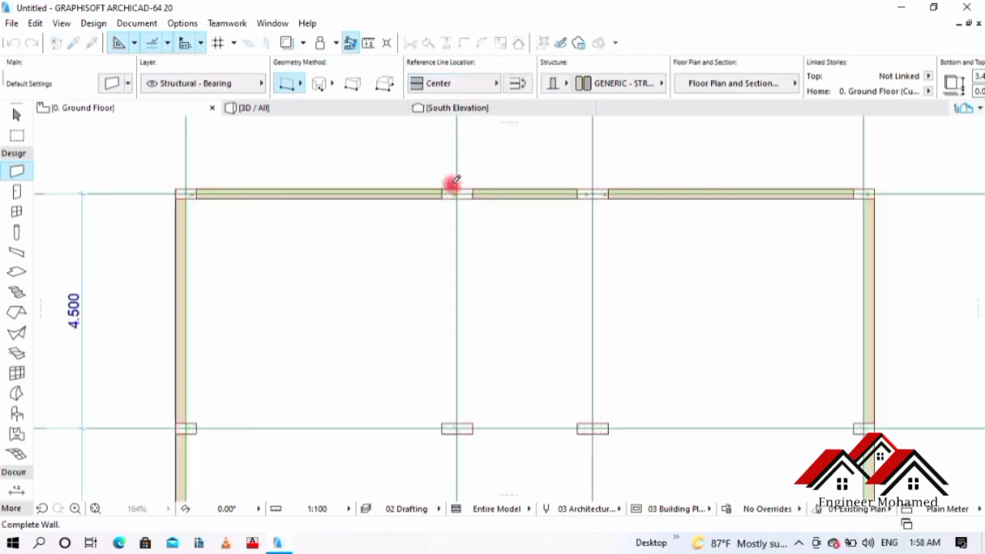
pyautogui.click(455, 426)
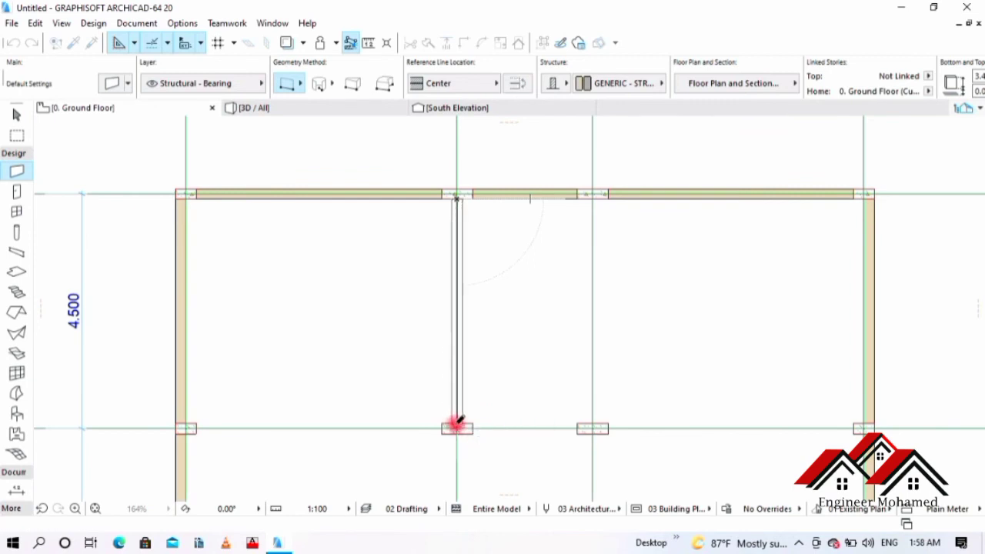
# - Draw a centered wall along grid line C from the column at grid 1 to the column at grid 2
pyautogui.scroll(2, 620, 212)
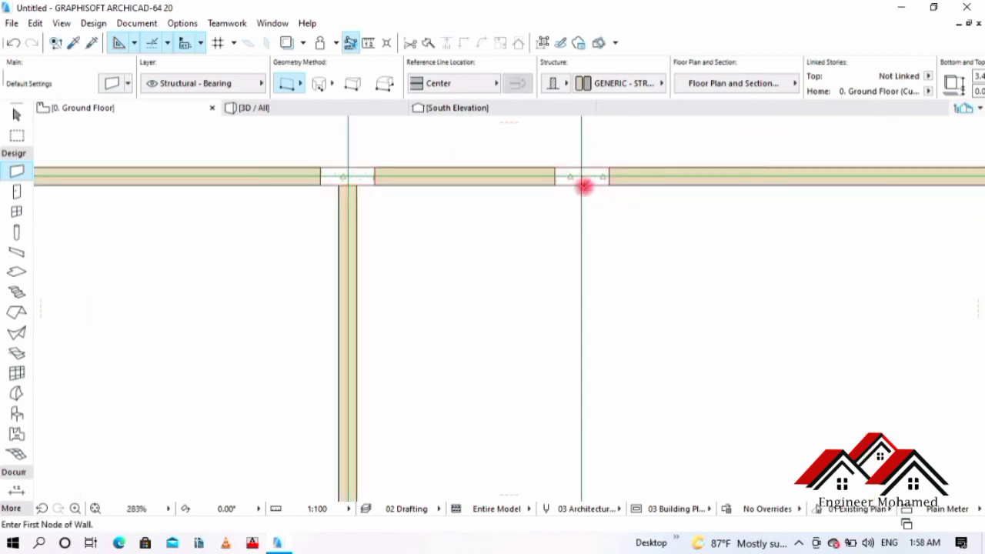
pyautogui.click(582, 185)
pyautogui.scroll(-2, 583, 312)
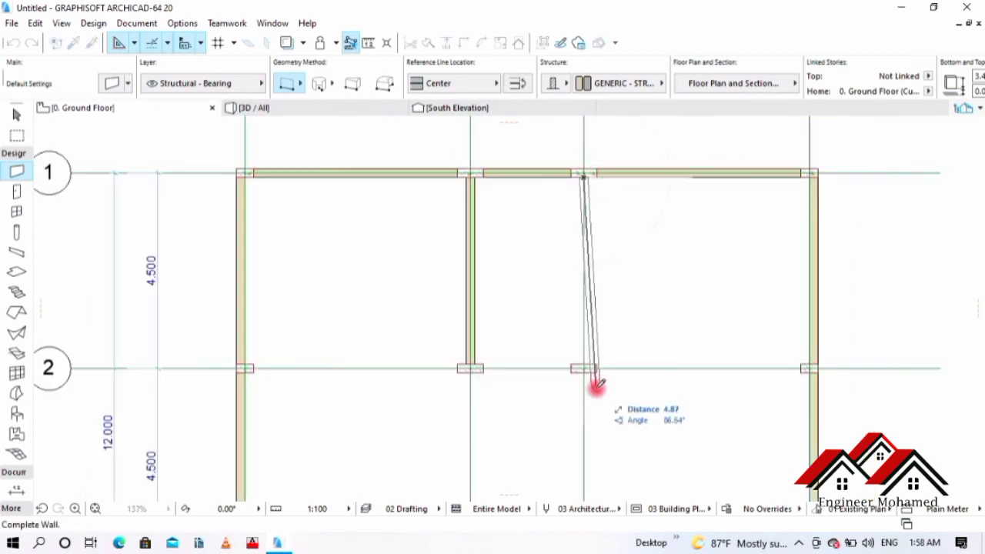
pyautogui.scroll(3, 576, 344)
pyautogui.click(573, 325)
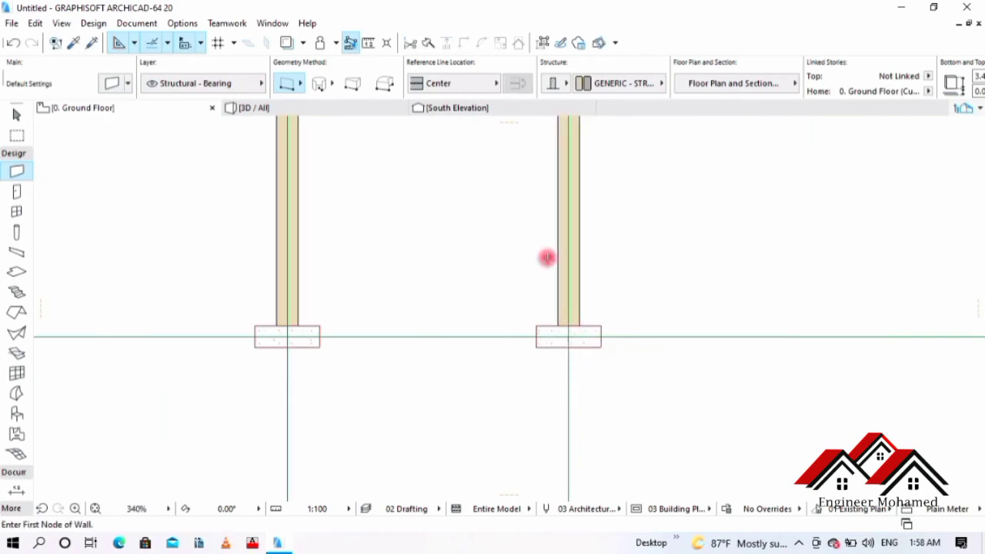
# - Draw a wall 2.80 long along grid line B from the column at grid 4 to the column at grid 3
pyautogui.scroll(-4, 508, 236)
pyautogui.scroll(2, 479, 410)
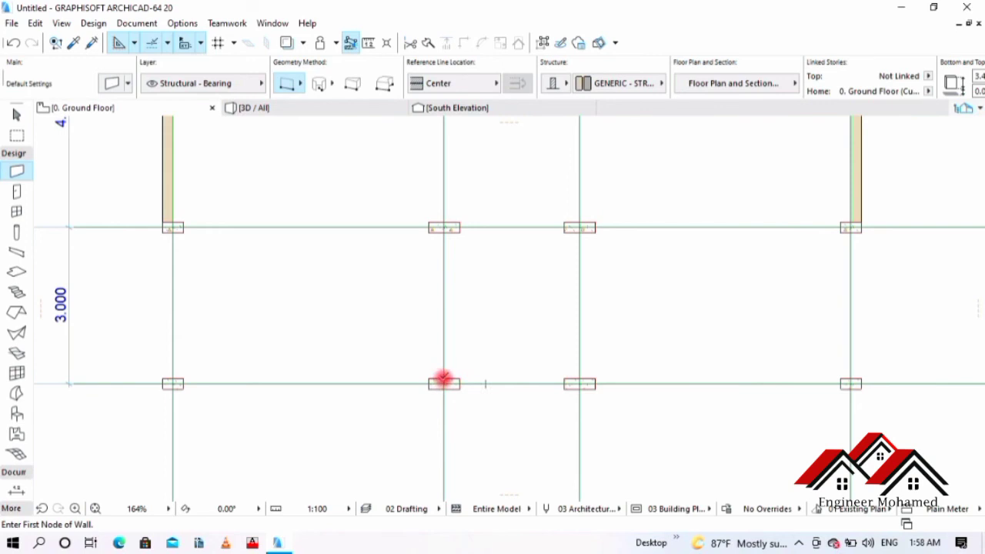
pyautogui.click(443, 380)
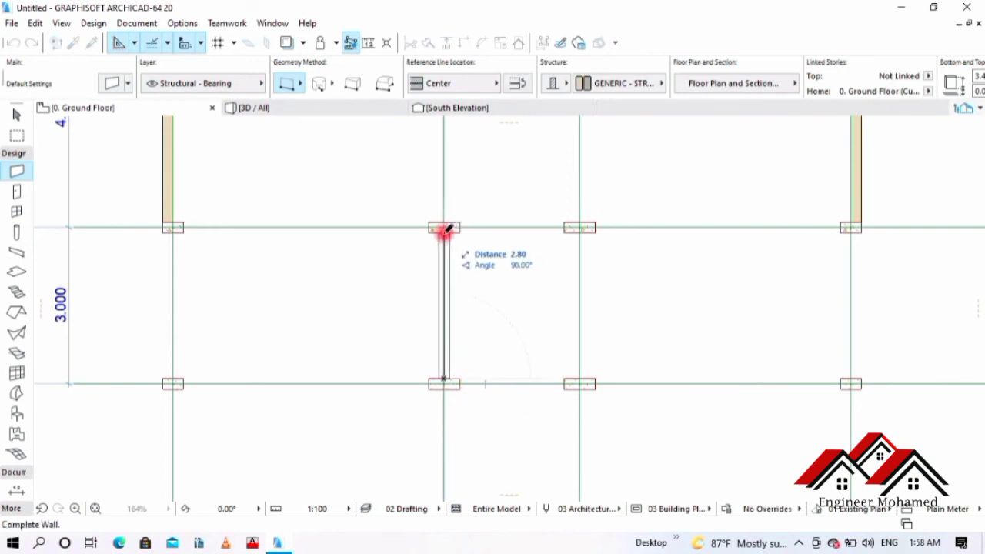
pyautogui.click(445, 229)
# - Draw a wall along grid line C from the column at grid 4 to the column at grid 3
pyautogui.scroll(2, 579, 383)
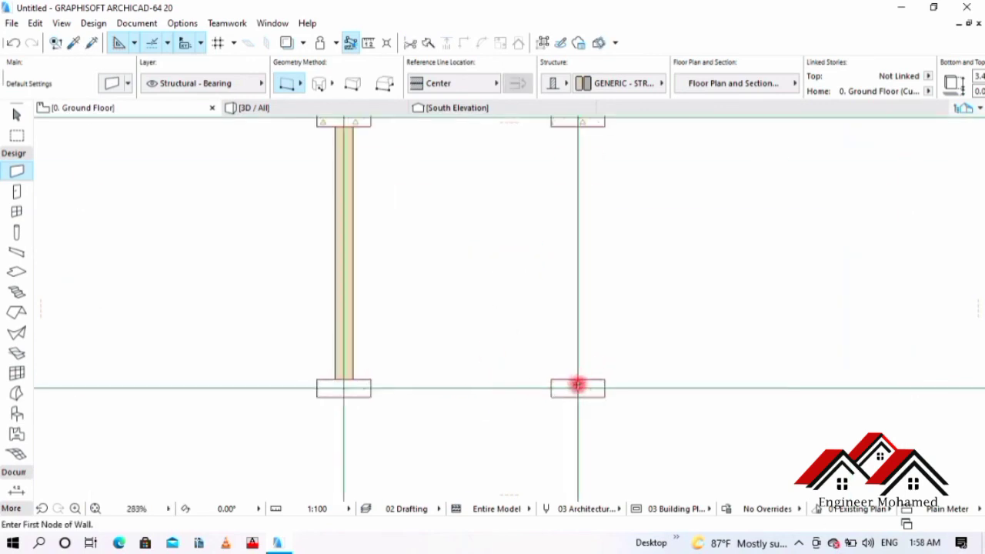
pyautogui.click(578, 378)
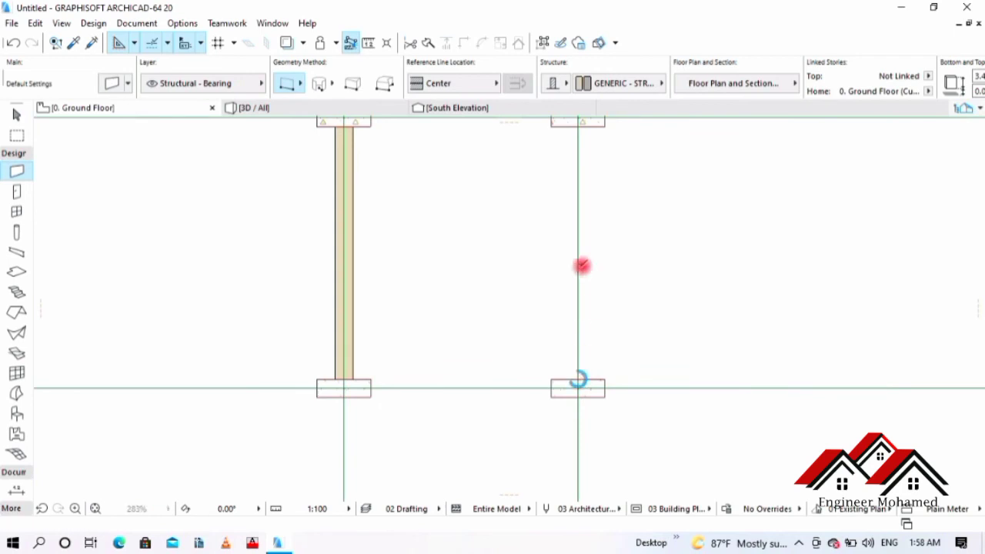
pyautogui.click(579, 121)
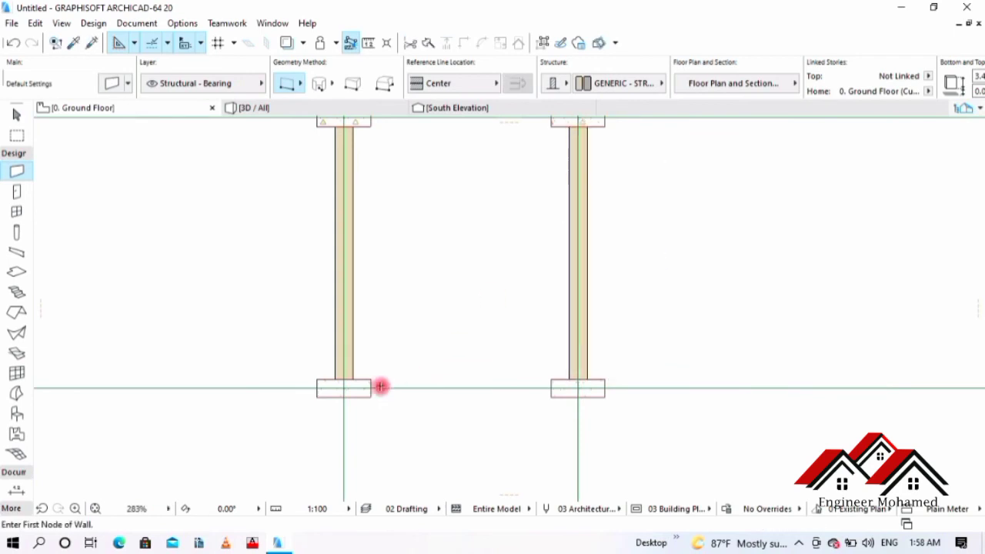
# - Draw a wall along grid line 4 between the facing sides of the columns at grids B and C
pyautogui.scroll(2, 367, 392)
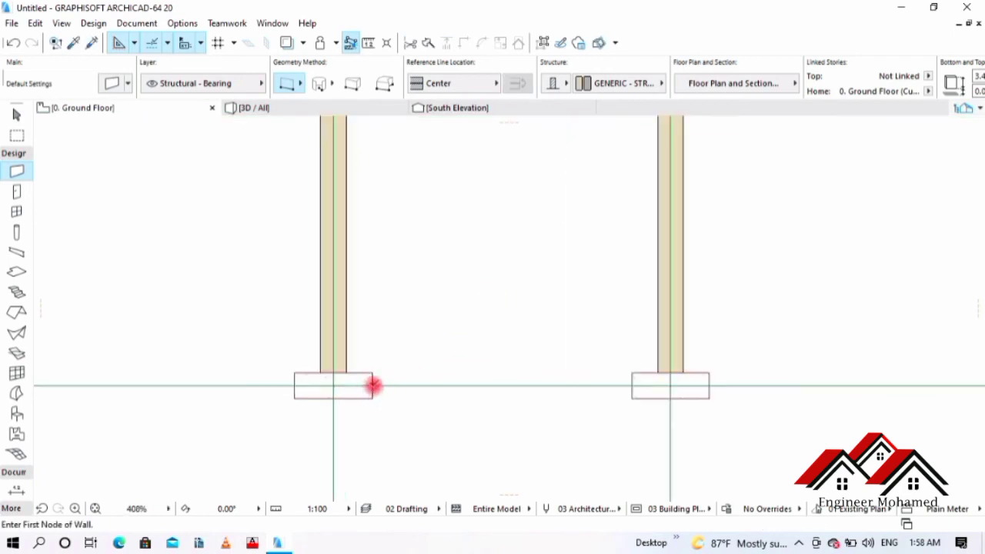
pyautogui.click(373, 385)
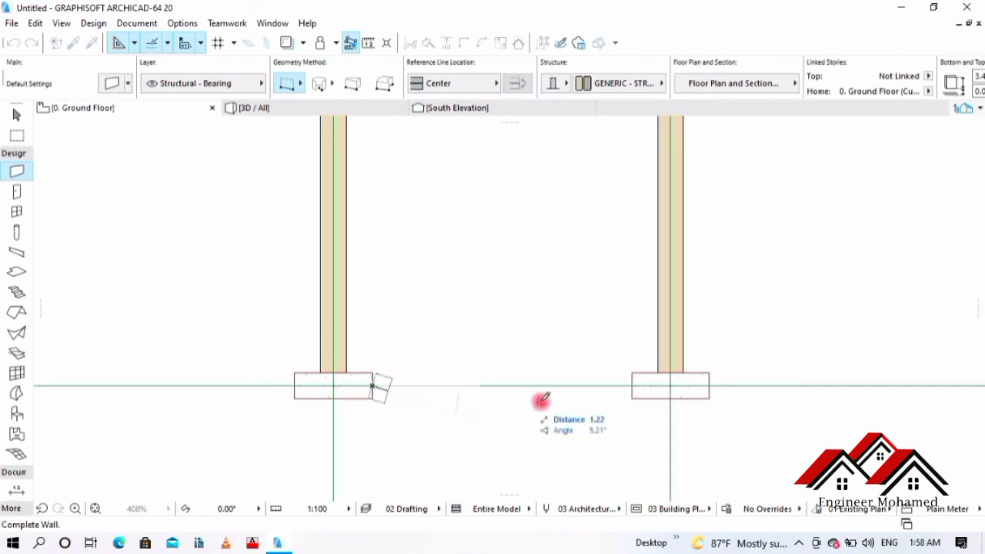
pyautogui.click(632, 382)
pyautogui.scroll(-6, 396, 387)
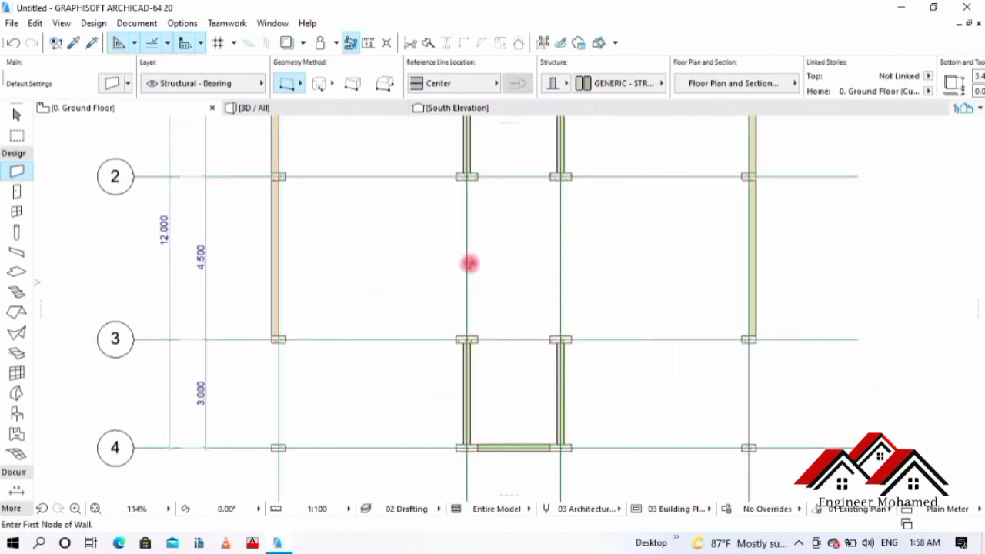
pyautogui.scroll(-2, 469, 264)
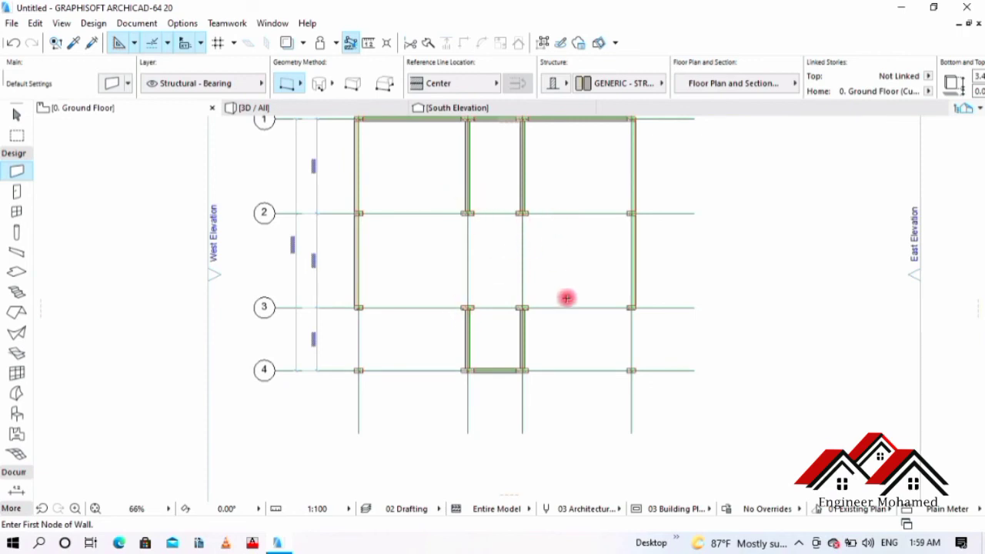
pyautogui.moveTo(568, 299); pyautogui.dragTo(535, 347, button='middle')
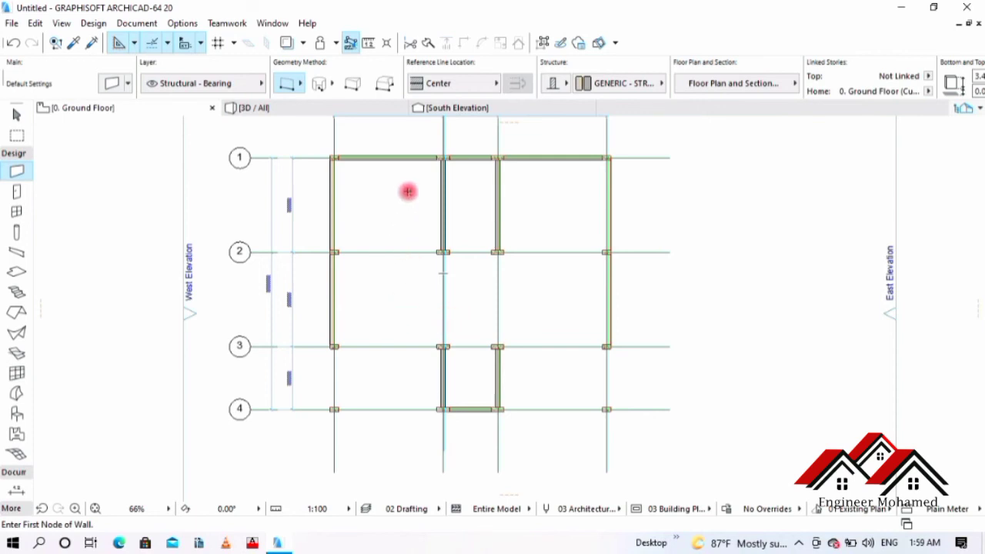
pyautogui.moveTo(481, 224); pyautogui.dragTo(468, 247, button='middle')
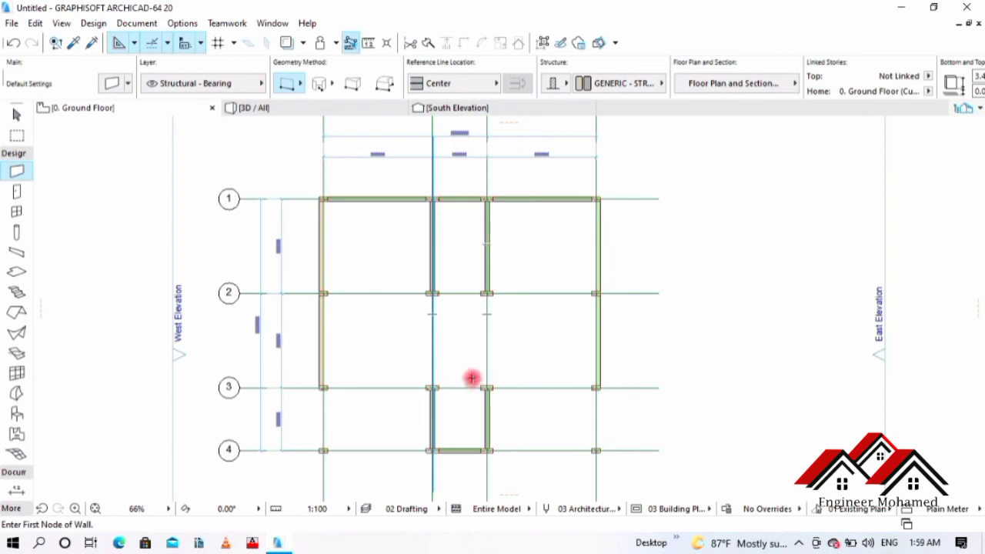
pyautogui.moveTo(471, 378); pyautogui.dragTo(479, 366, button='middle')
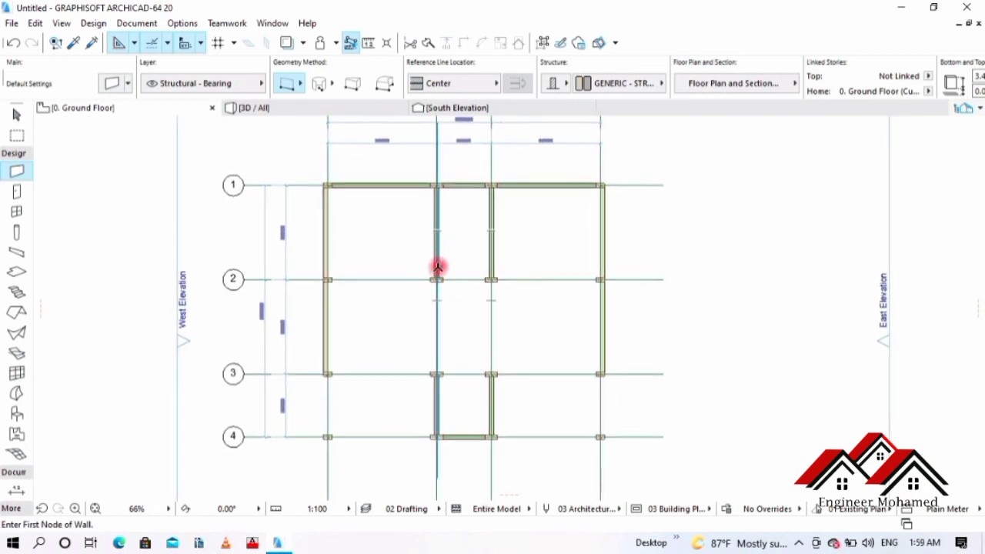
pyautogui.moveTo(378, 238); pyautogui.dragTo(385, 238, button='middle')
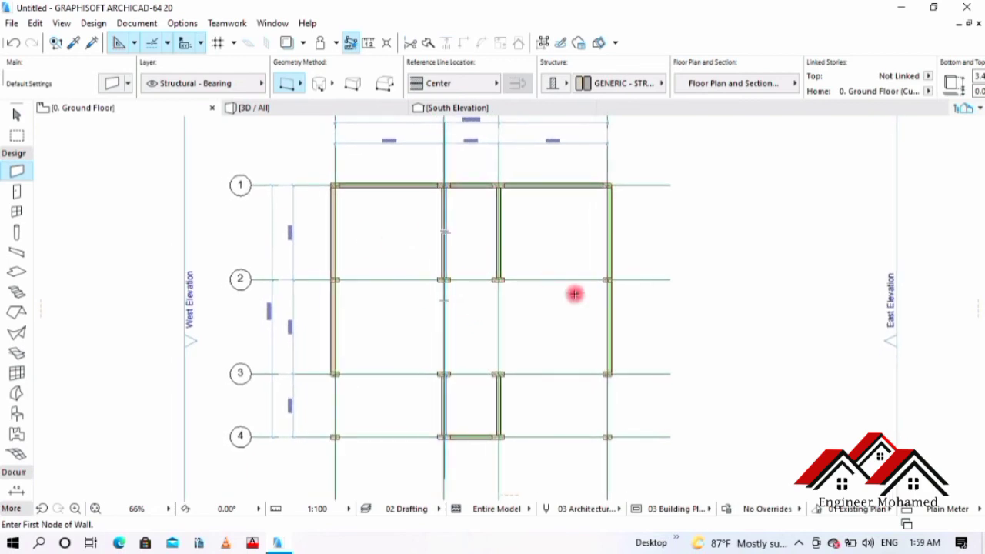
# - Start the Stair tool with the Stair U-Shape 20 type, review its default settings and accept them
pyautogui.click(17, 293)
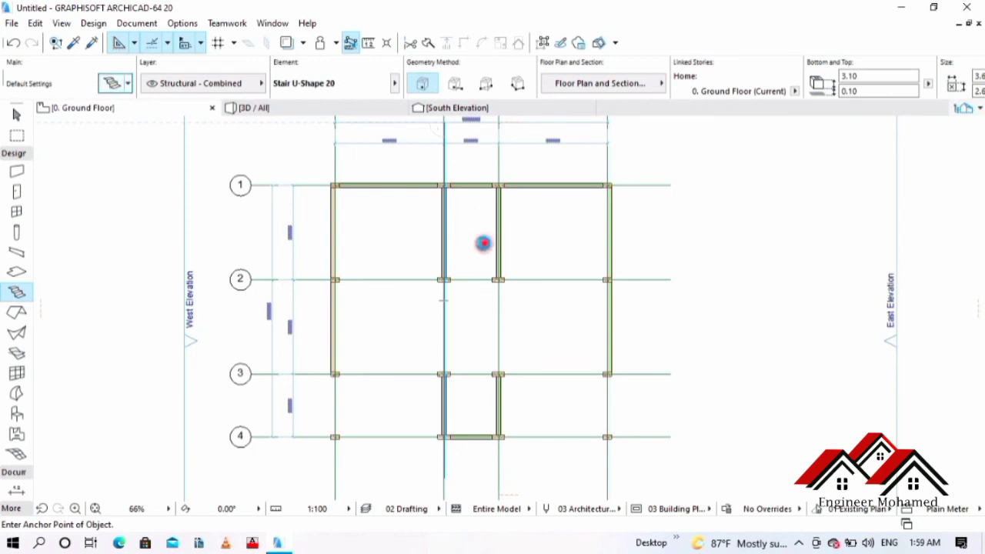
pyautogui.hotkey('ctrl', 't')
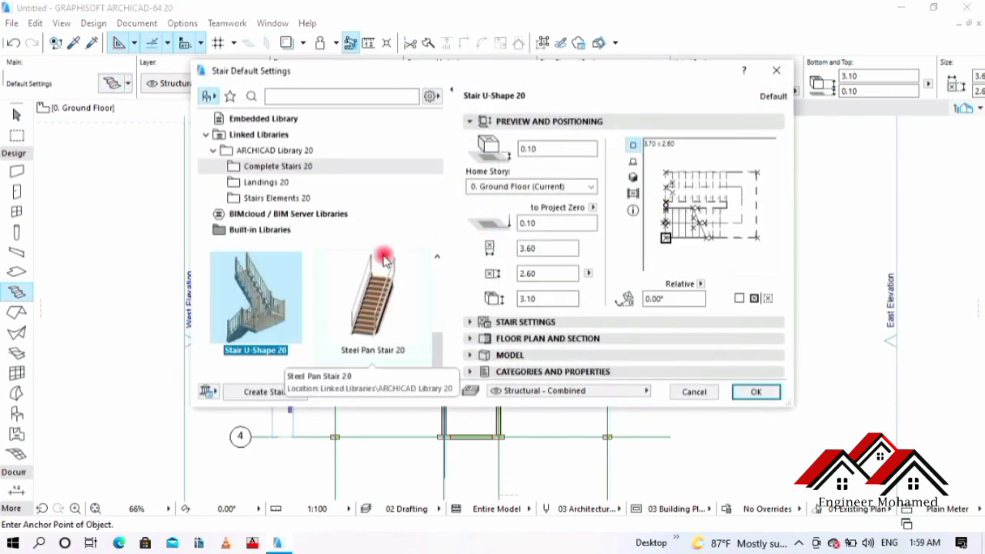
pyautogui.scroll(1, 347, 338)
pyautogui.scroll(-1, 348, 339)
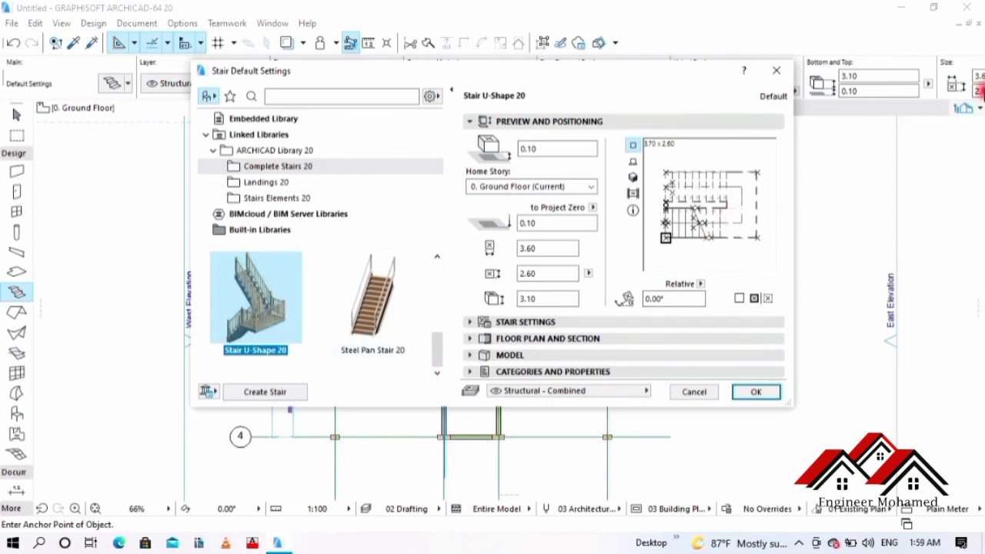
pyautogui.click(756, 392)
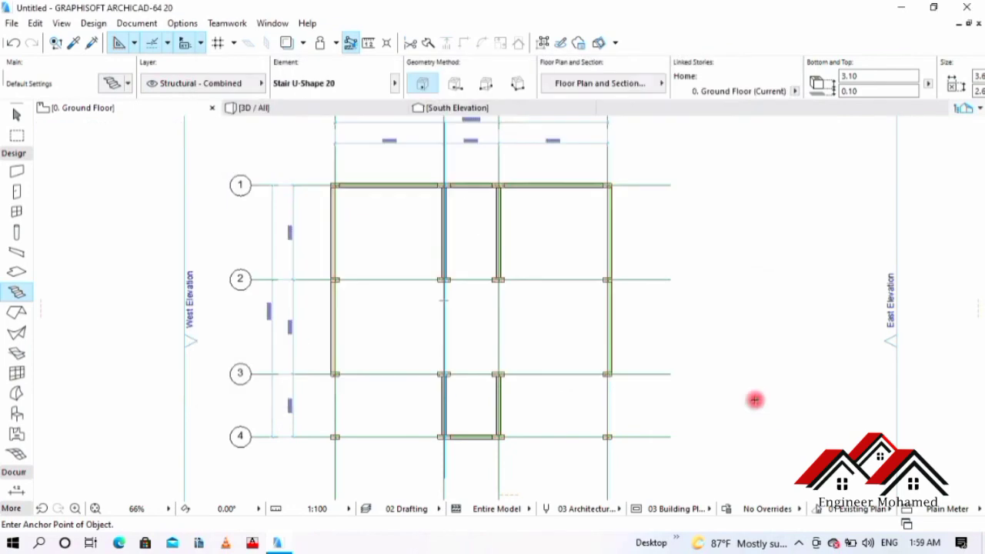
# - Examine the U-shaped stair's default settings for walking line, up/down numbering, rail symbol and section attributes
pyautogui.click(109, 85)
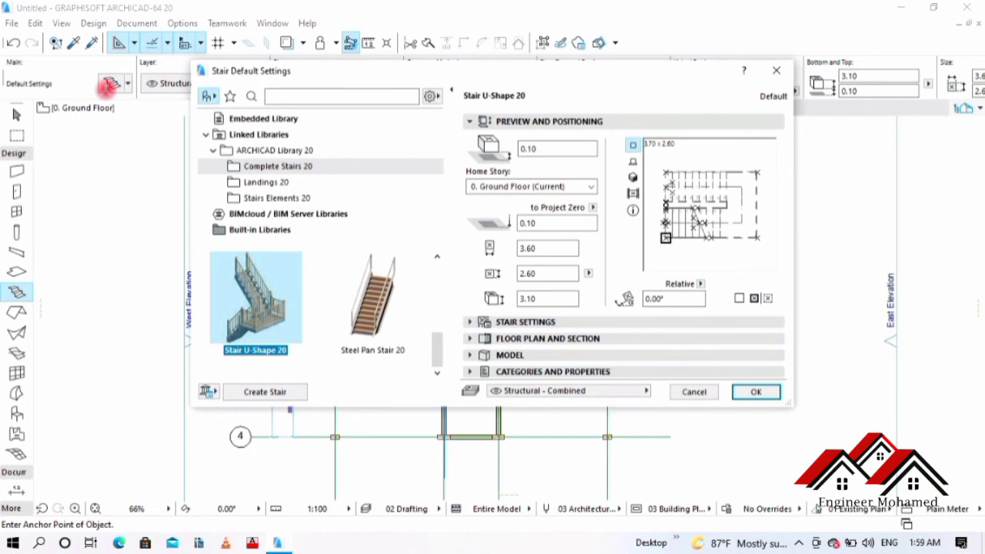
pyautogui.click(506, 321)
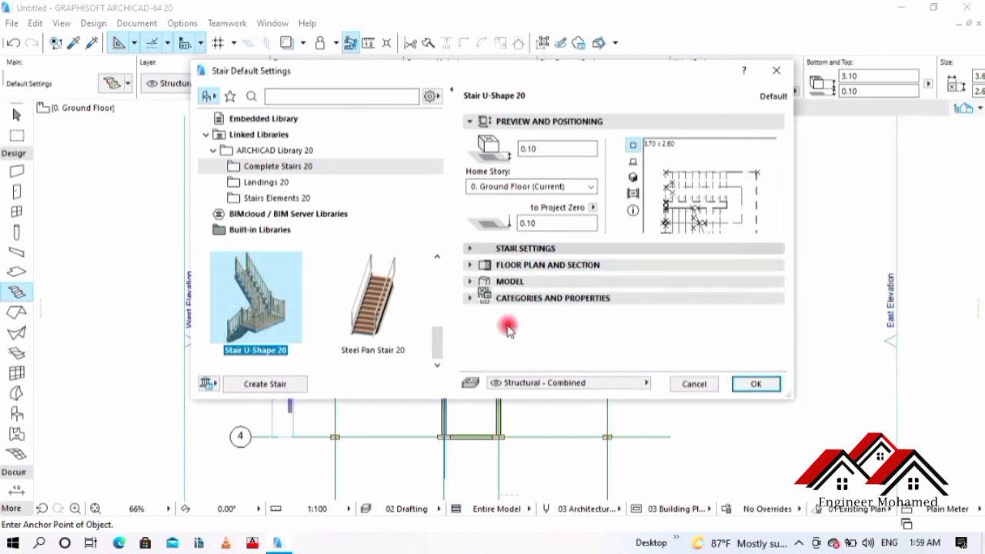
pyautogui.click(523, 137)
pyautogui.click(496, 160)
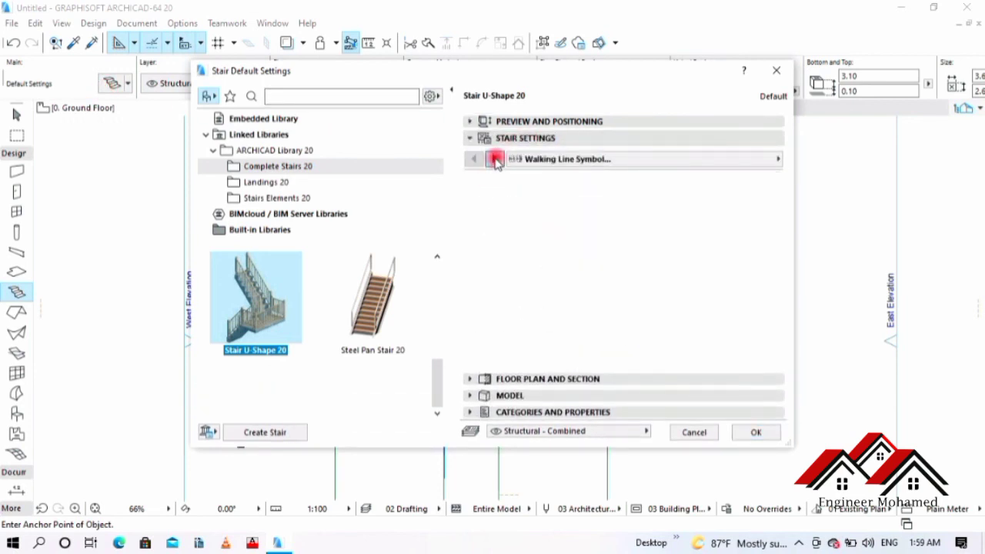
pyautogui.click(496, 159)
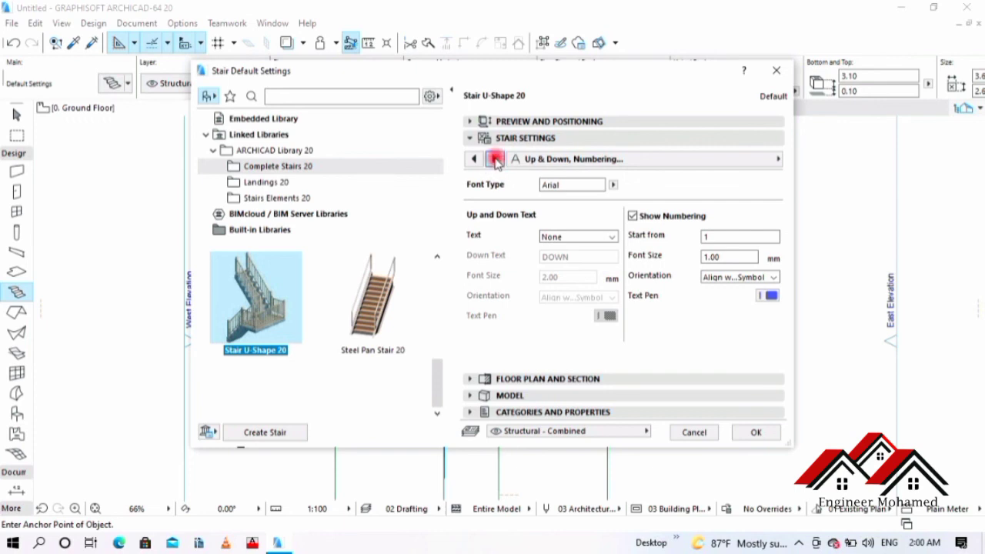
pyautogui.click(496, 159)
pyautogui.click(497, 159)
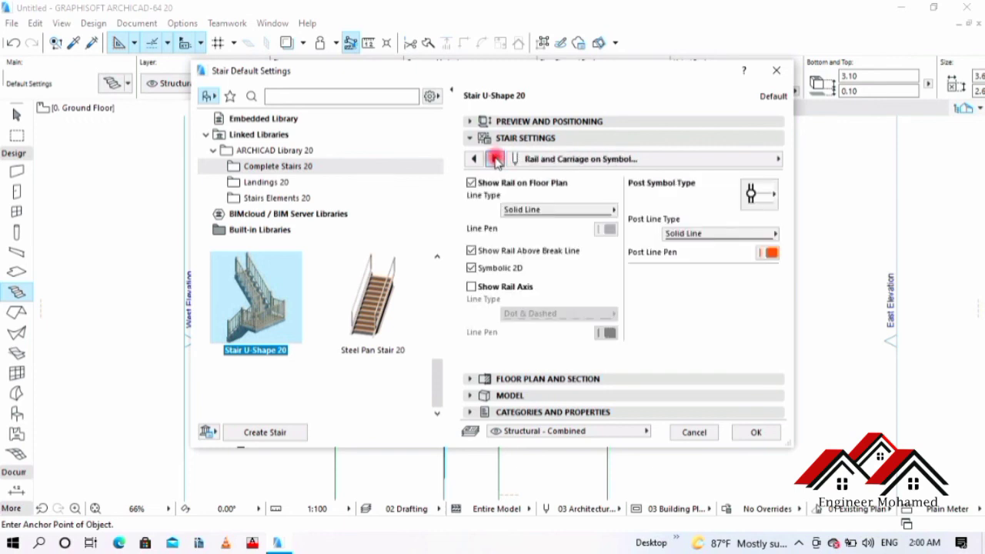
pyautogui.click(497, 159)
pyautogui.click(496, 160)
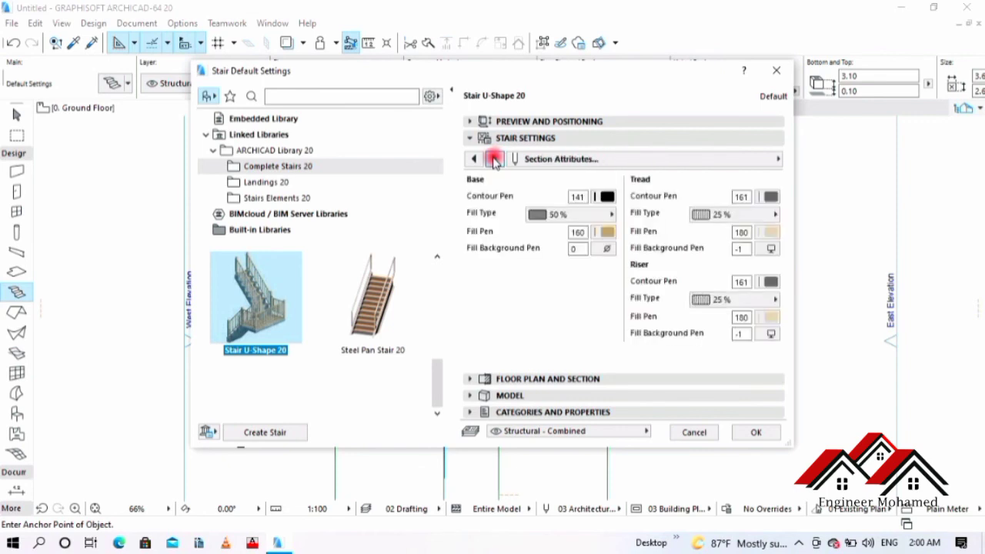
# - Review the stair's default right and left railing types and its surface materials, and accept the settings
pyautogui.click(497, 160)
pyautogui.click(497, 159)
pyautogui.click(496, 159)
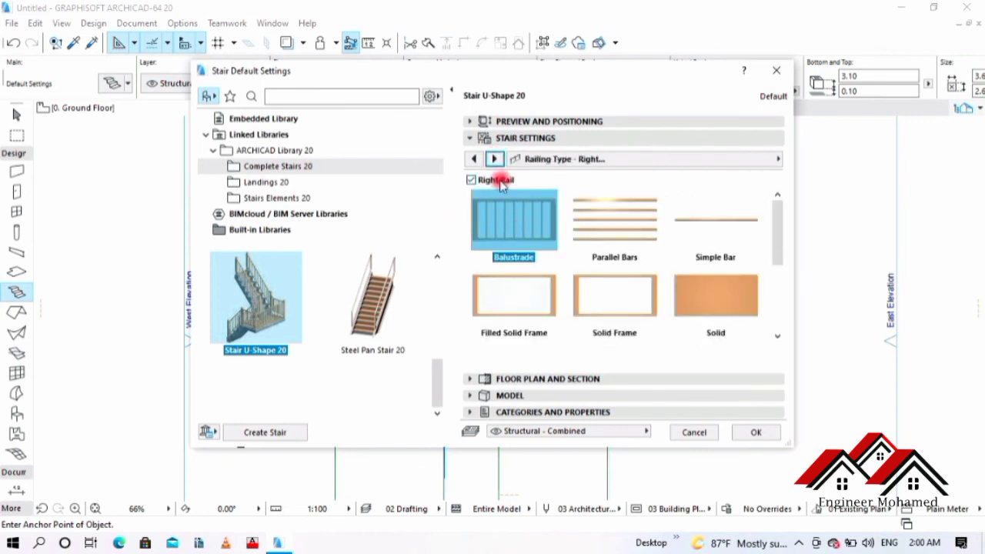
pyautogui.click(494, 160)
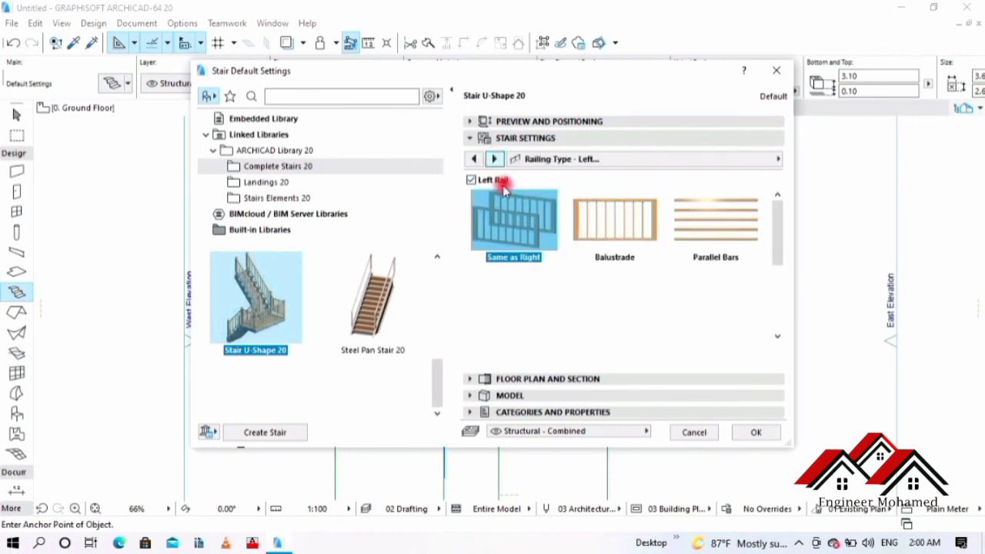
pyautogui.click(491, 181)
pyautogui.click(475, 158)
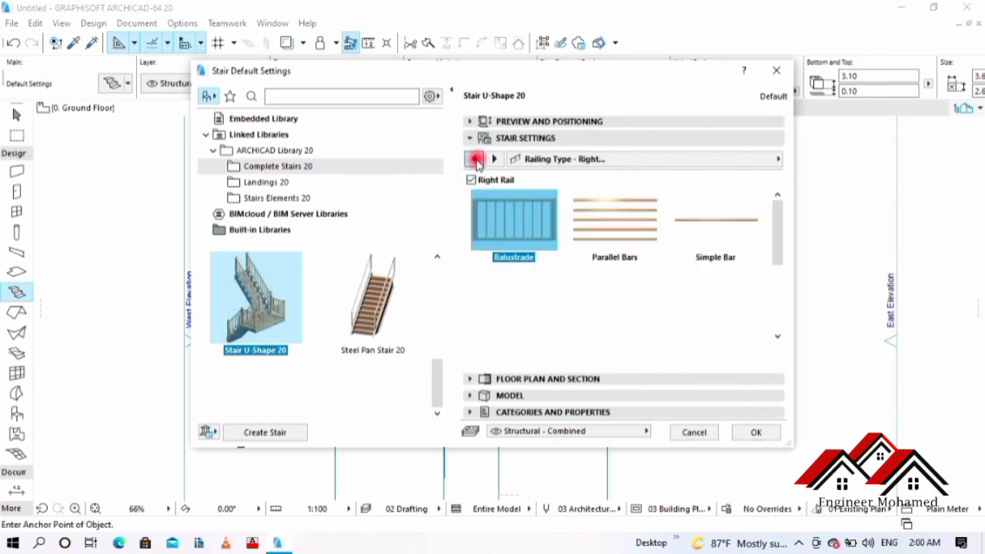
pyautogui.click(475, 159)
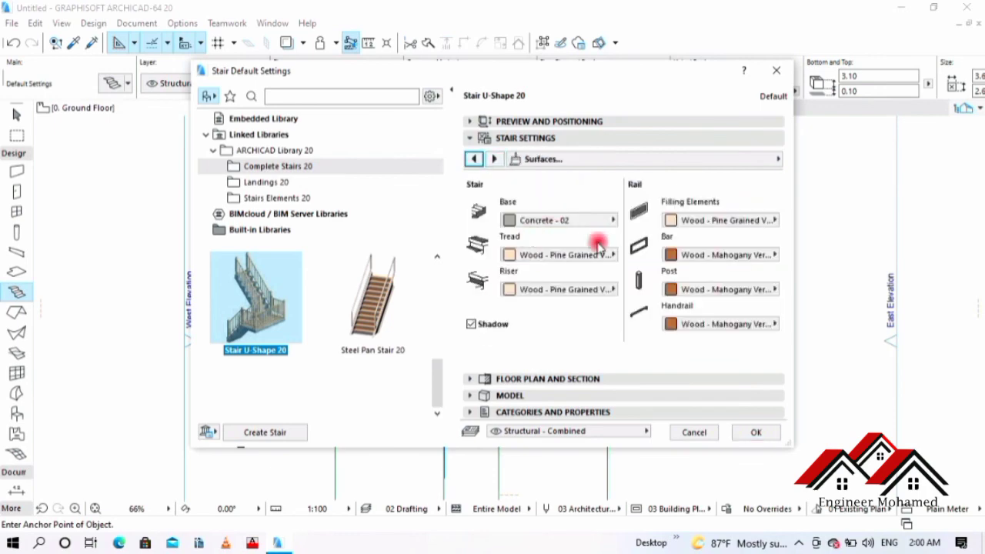
pyautogui.click(756, 432)
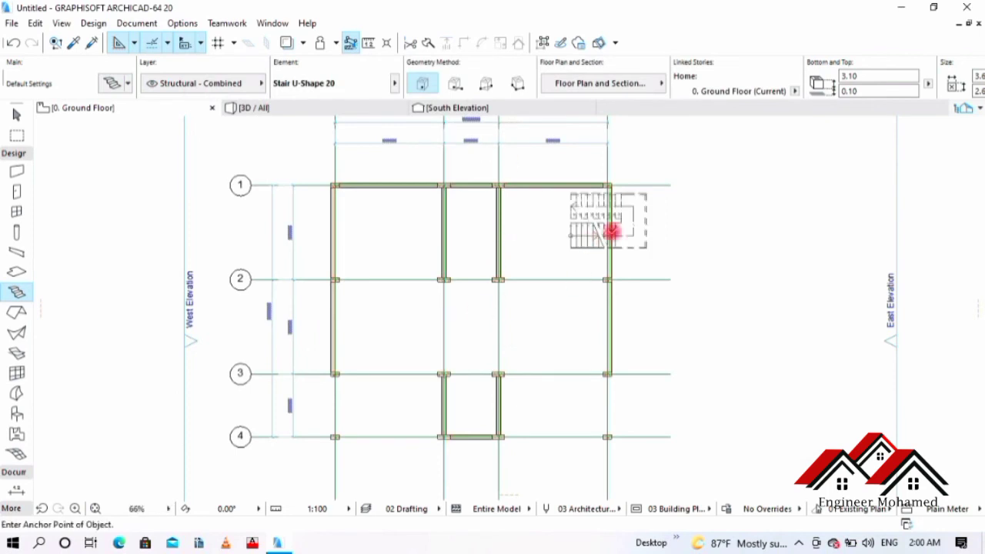
# - Place the U-shaped stair across the east exterior wall between grids 1 and 2, and size it 3.40 by 2.40
pyautogui.click(629, 236)
pyautogui.click(649, 250)
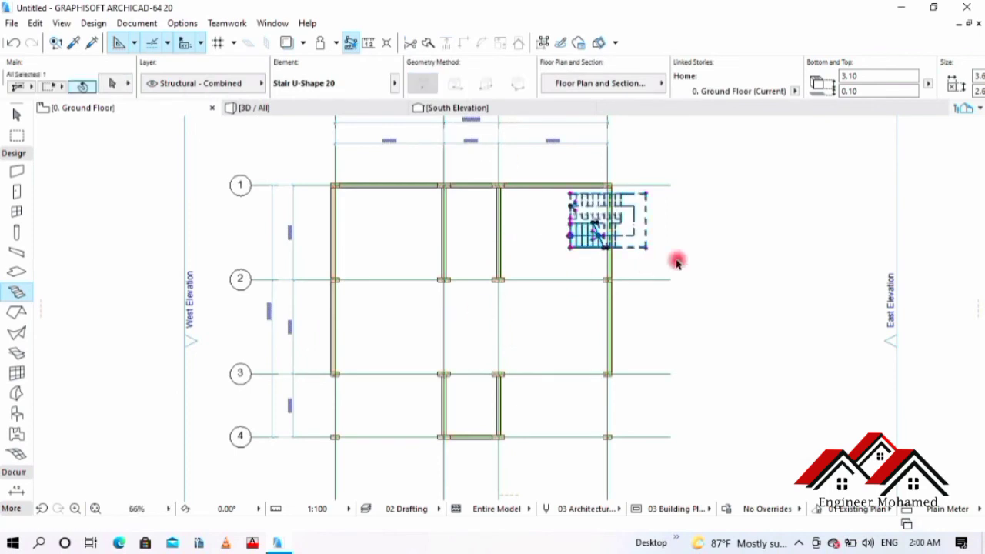
pyautogui.click(919, 79)
pyautogui.click(850, 90)
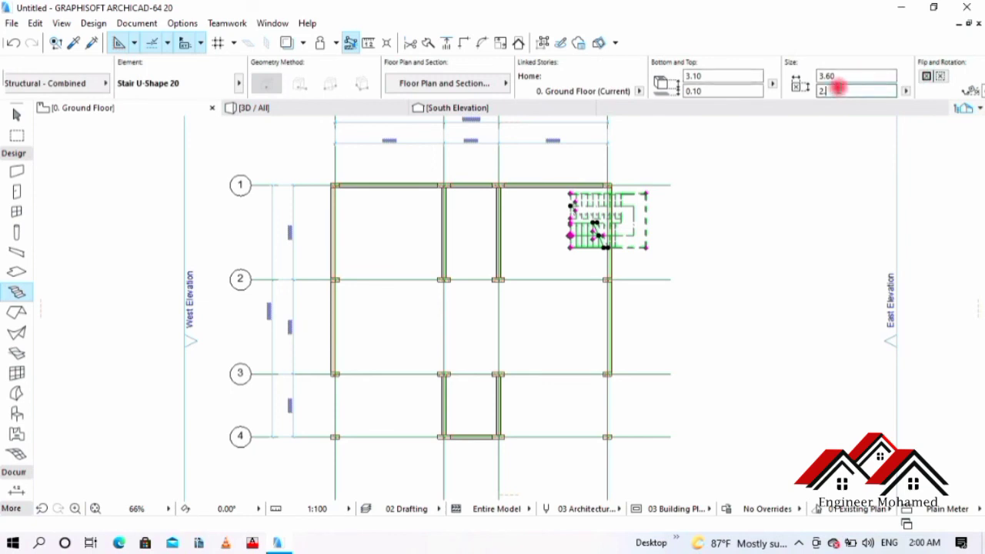
pyautogui.write('2.40')
pyautogui.press('Return')
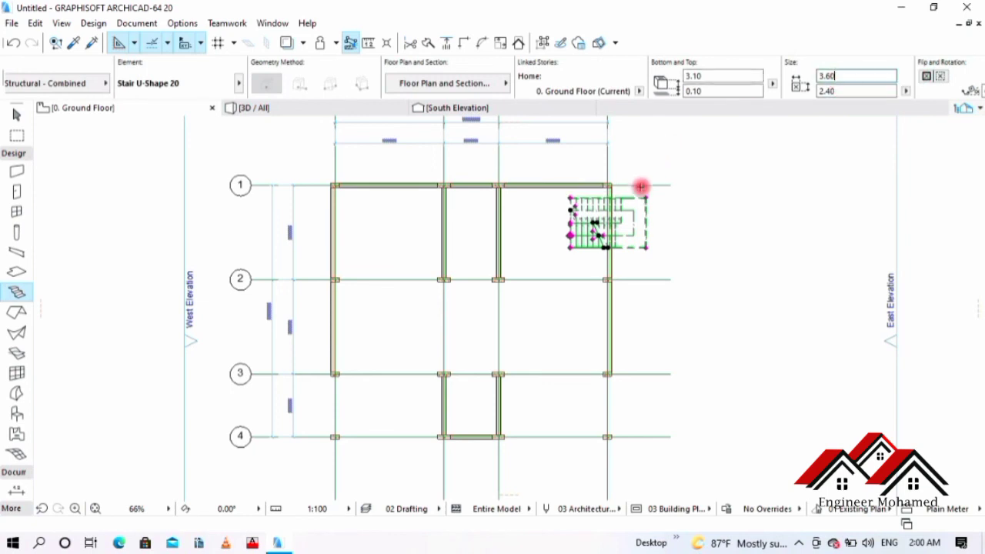
pyautogui.scroll(2, 639, 211)
pyautogui.click(836, 78)
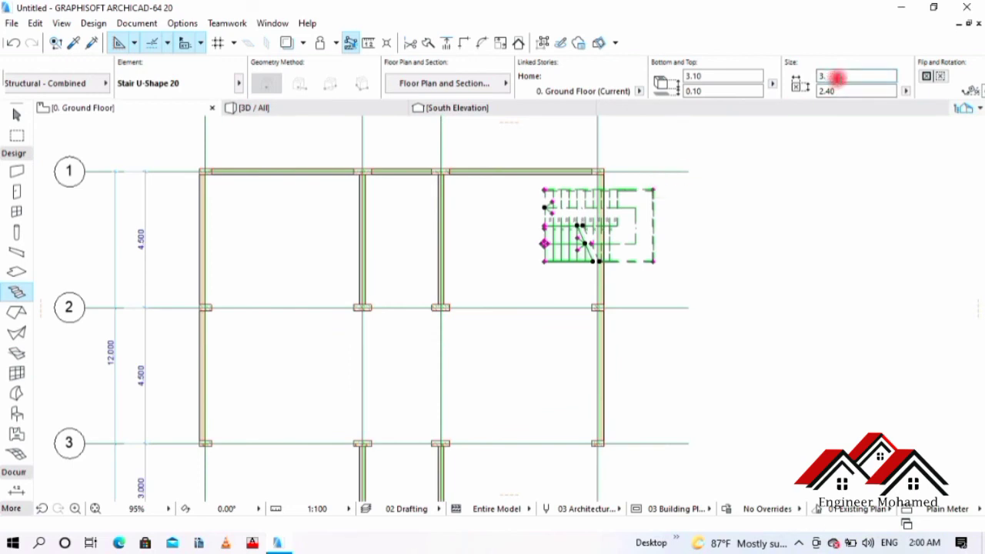
pyautogui.write('3.40')
pyautogui.press('Tab')
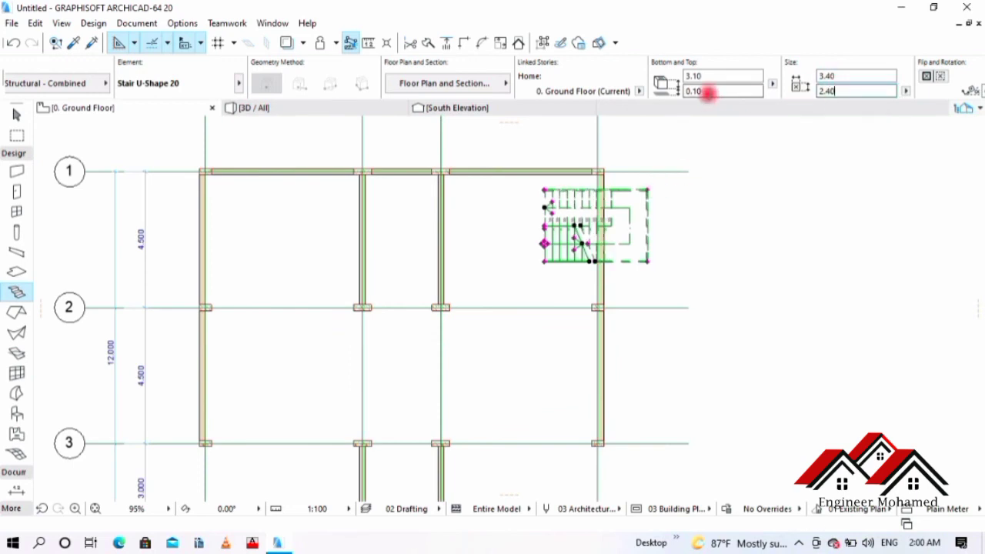
# - Set the stair's bottom elevation to 0.00 and its top elevation to 3.40, and deselect it
pyautogui.click(712, 76)
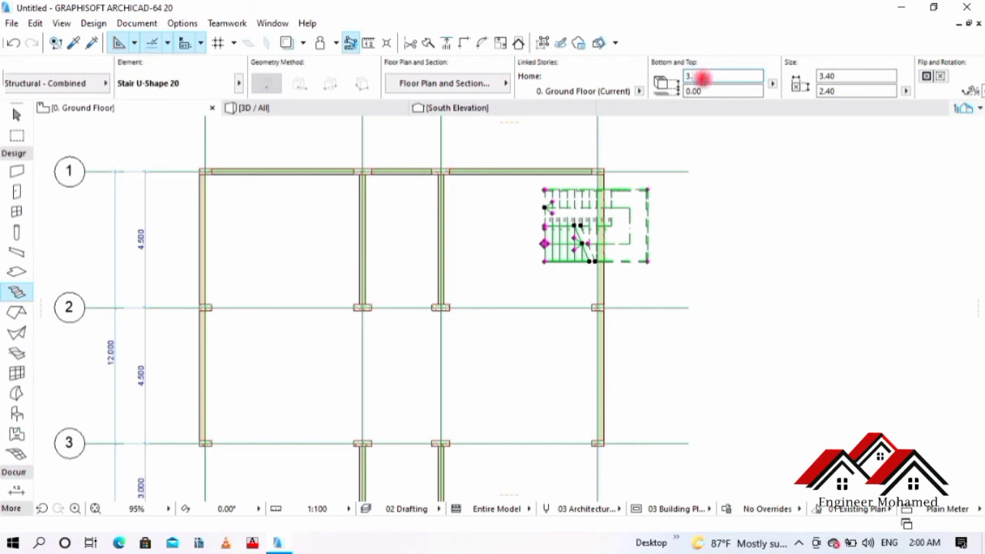
pyautogui.write('3.4')
pyautogui.click(836, 77)
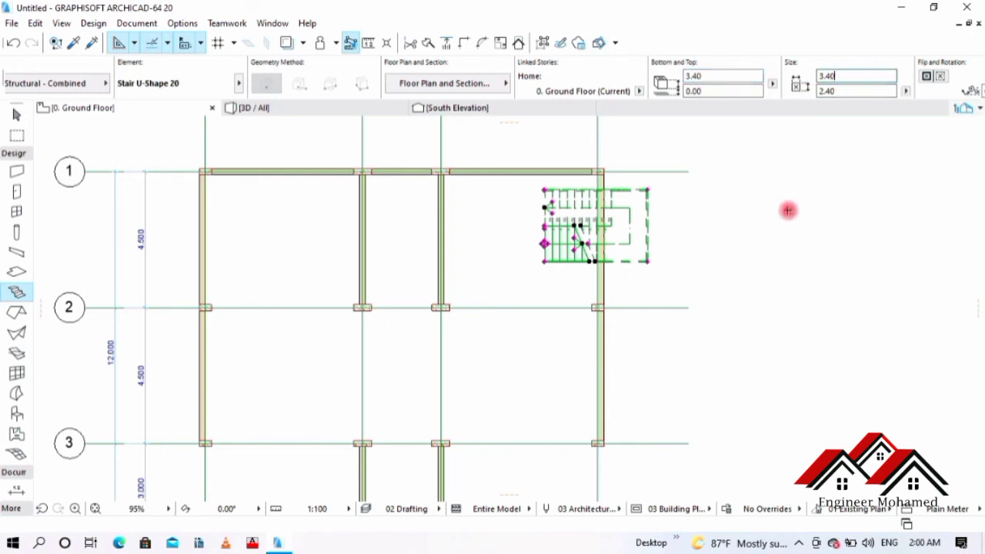
pyautogui.press('Escape')
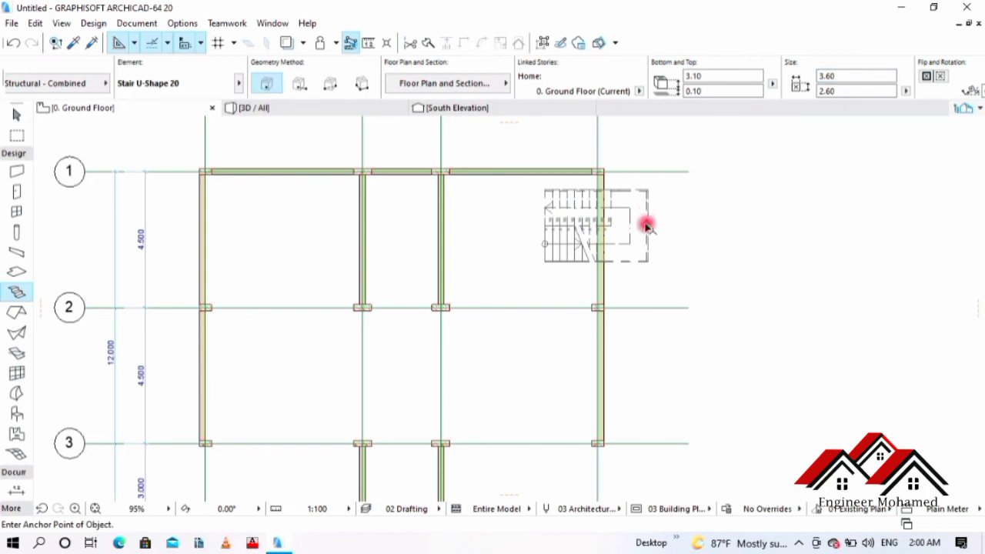
# - Select the placed stair, review its own settings including the right and left railing options, and accept them
pyautogui.click(646, 225)
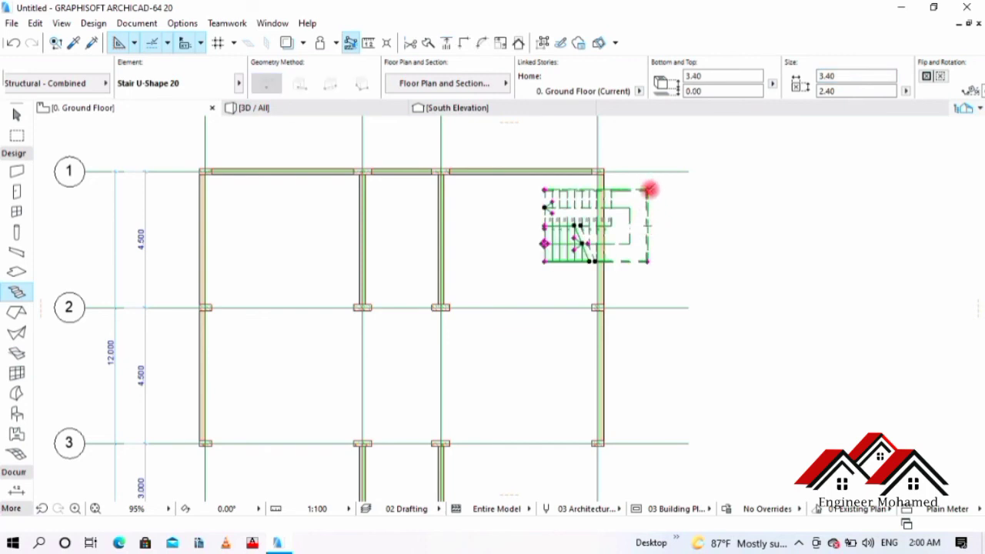
pyautogui.rightClick(649, 190)
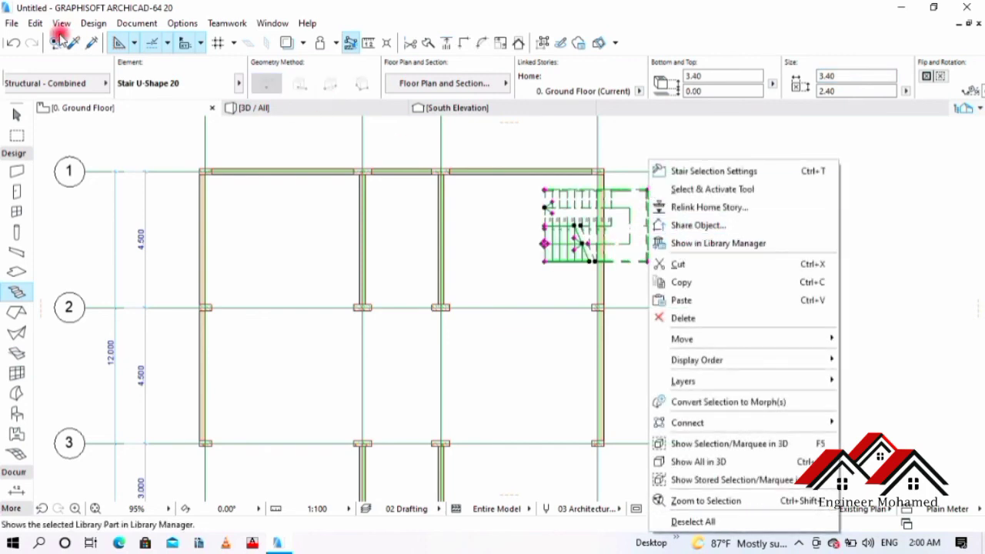
pyautogui.click(100, 82)
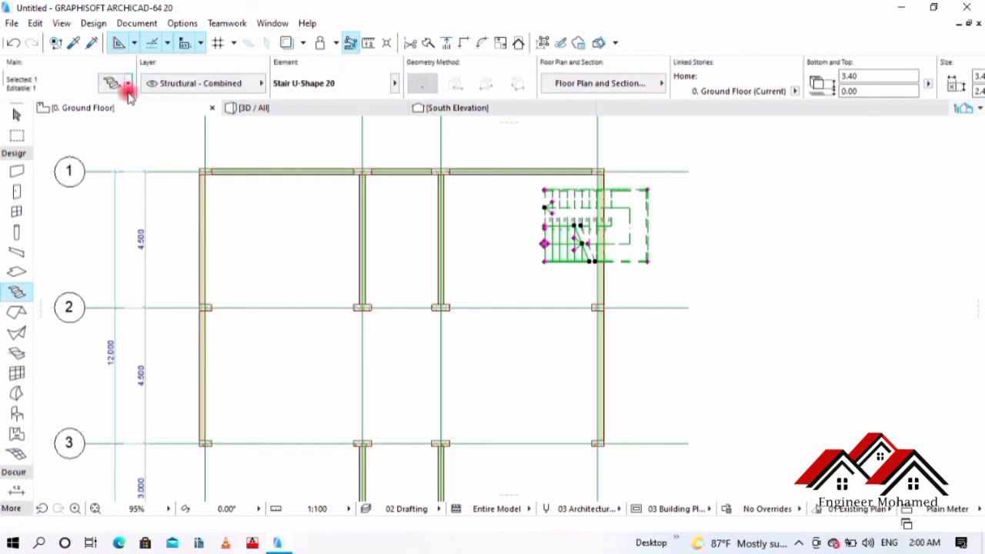
pyautogui.click(120, 87)
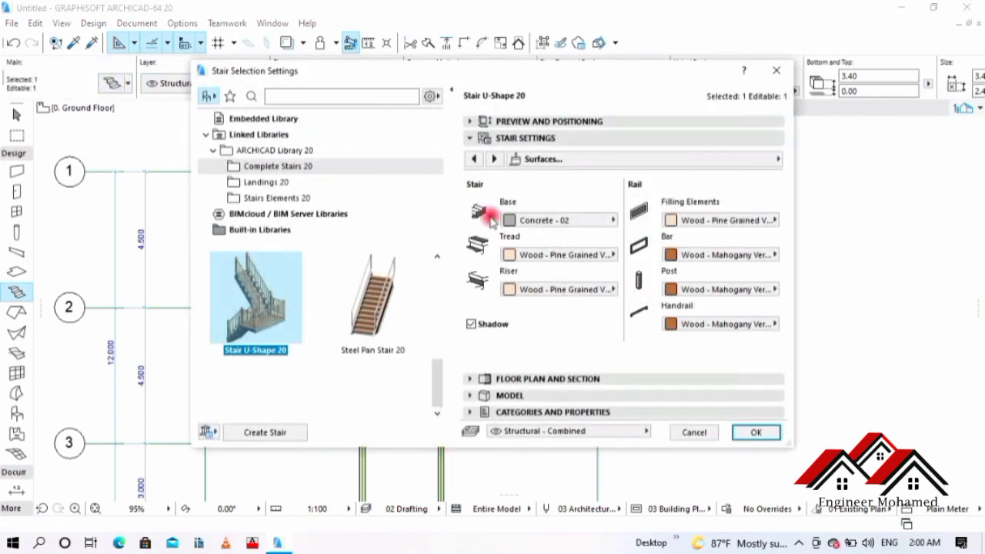
pyautogui.click(473, 160)
pyautogui.click(472, 160)
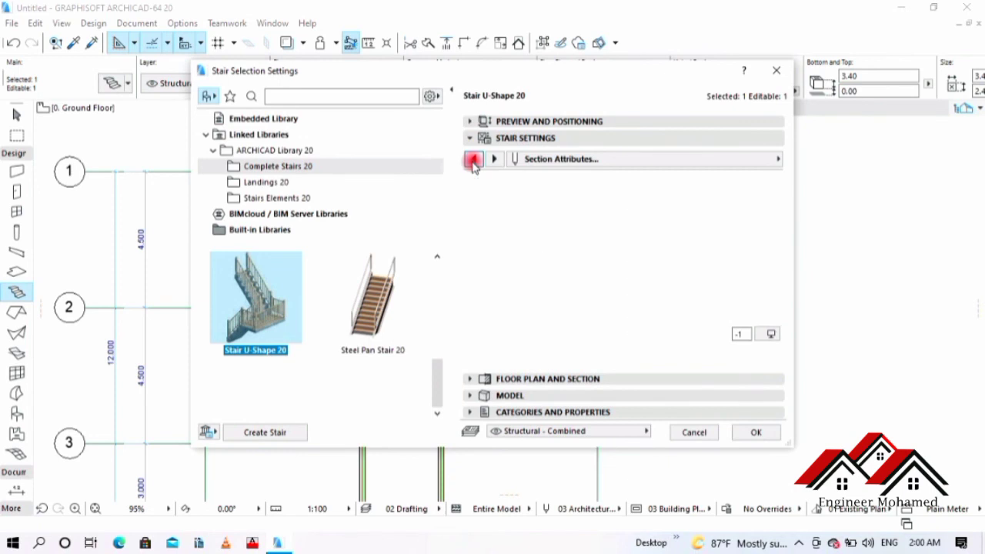
pyautogui.click(472, 160)
pyautogui.click(494, 160)
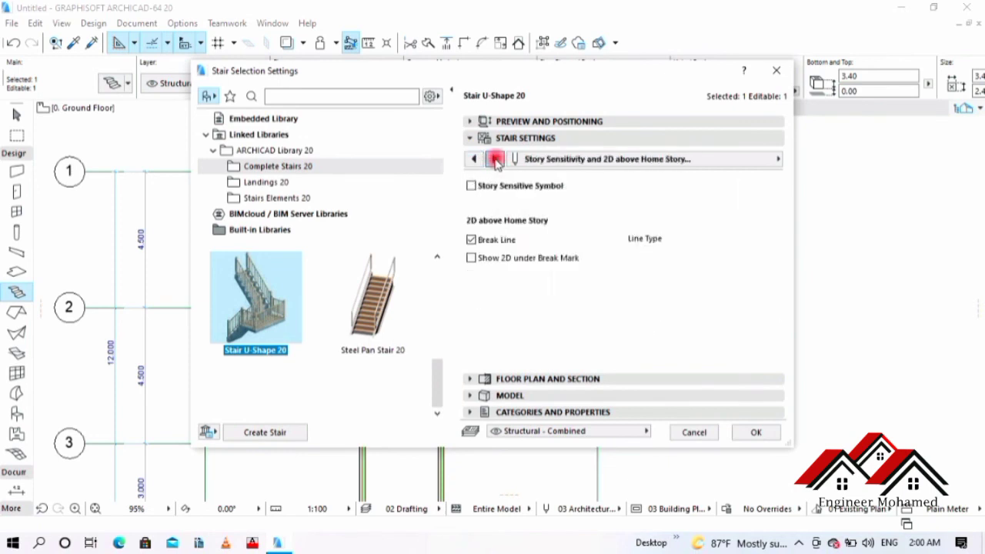
pyautogui.click(494, 160)
pyautogui.click(494, 160)
pyautogui.click(495, 160)
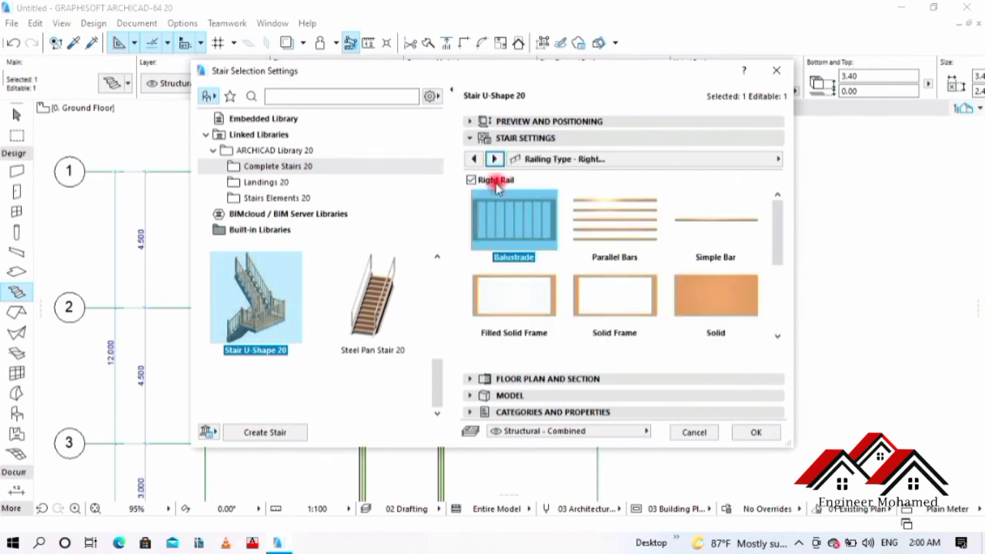
pyautogui.click(495, 159)
pyautogui.click(489, 180)
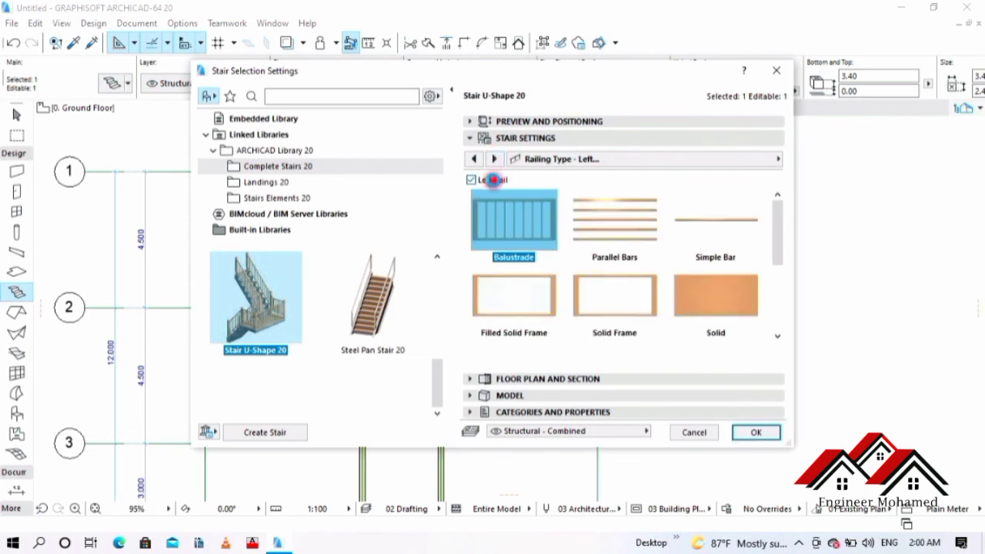
pyautogui.click(754, 434)
# - Rotate the stair 90° counterclockwise about a point just below its lower-right corner
pyautogui.scroll(5, 609, 207)
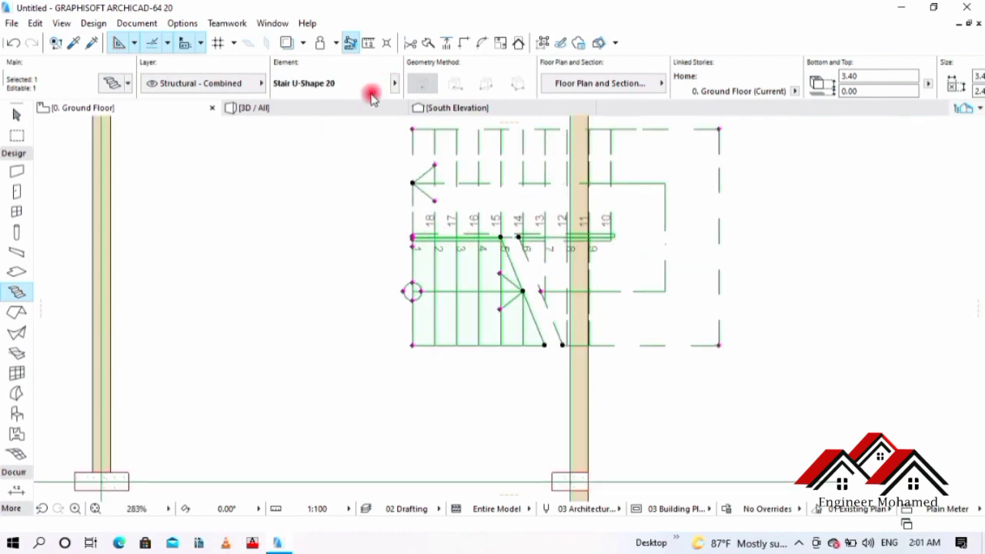
pyautogui.scroll(-3, 567, 282)
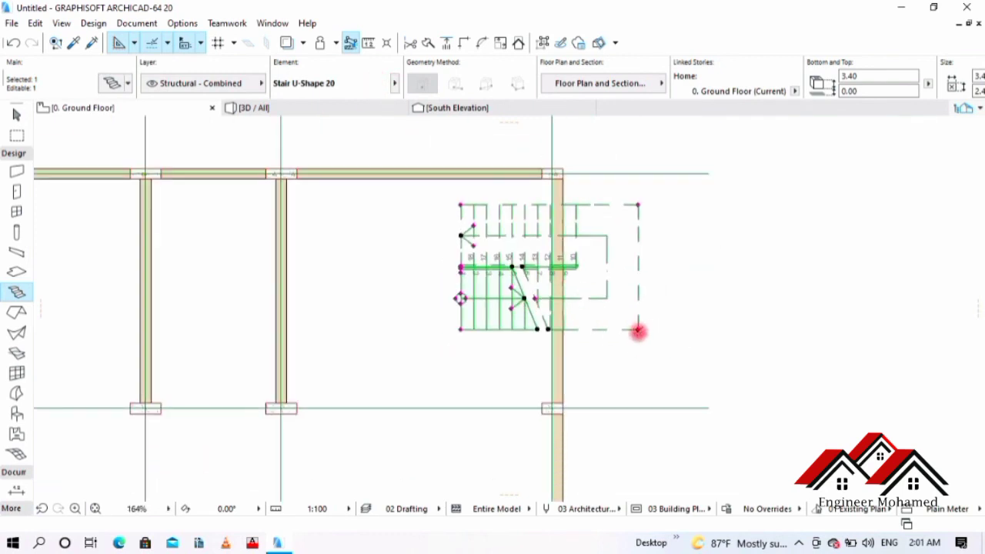
pyautogui.click(638, 330)
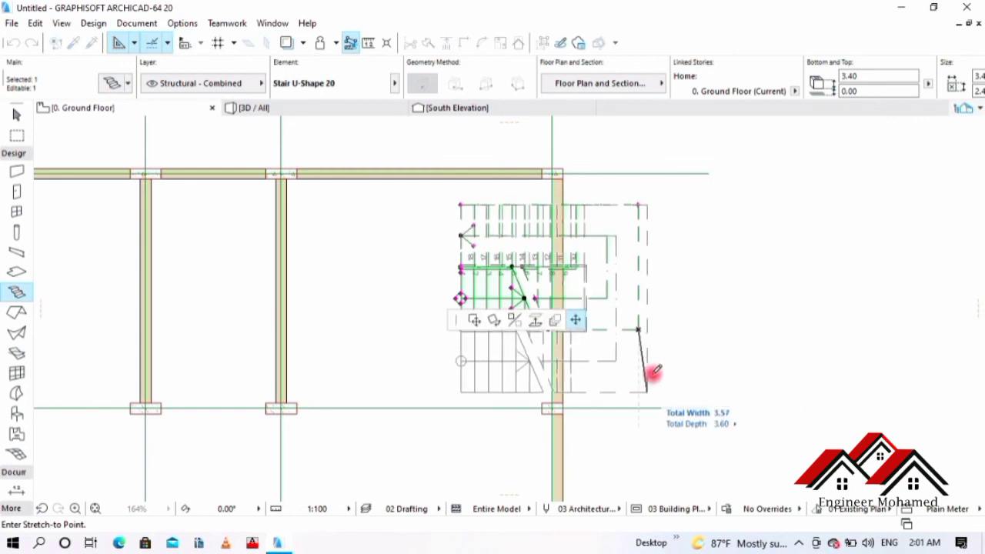
pyautogui.click(492, 321)
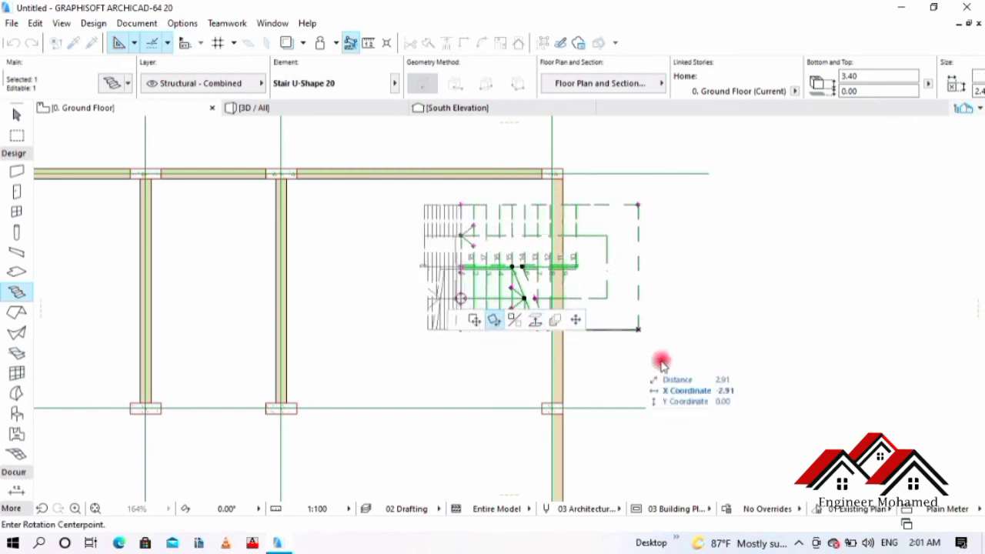
pyautogui.click(638, 345)
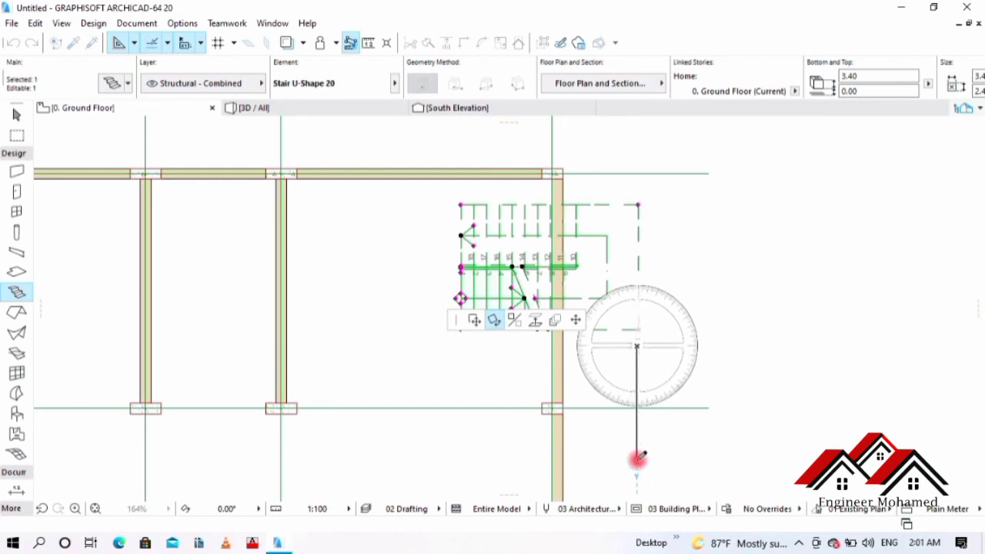
pyautogui.click(638, 459)
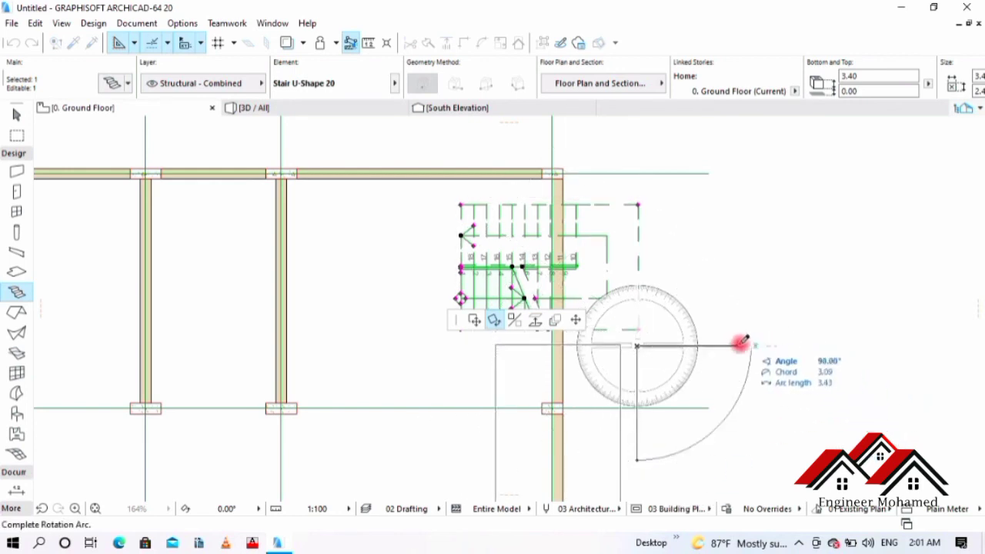
pyautogui.click(736, 345)
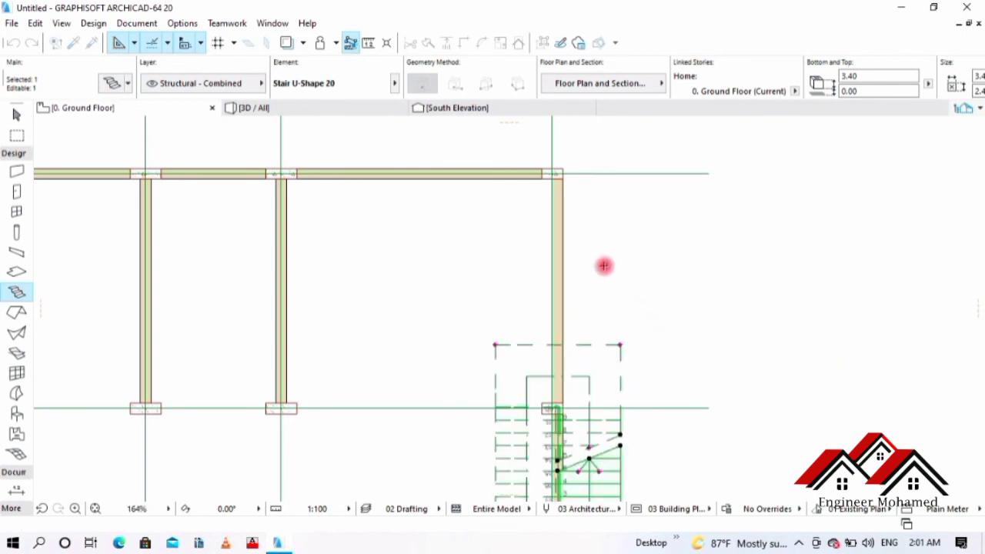
# - Move the stair by its upper-right corner to the inner corner where the grid C wall meets the grid 1 wall
pyautogui.scroll(-3, 605, 266)
pyautogui.hotkey('ctrl', 'd')
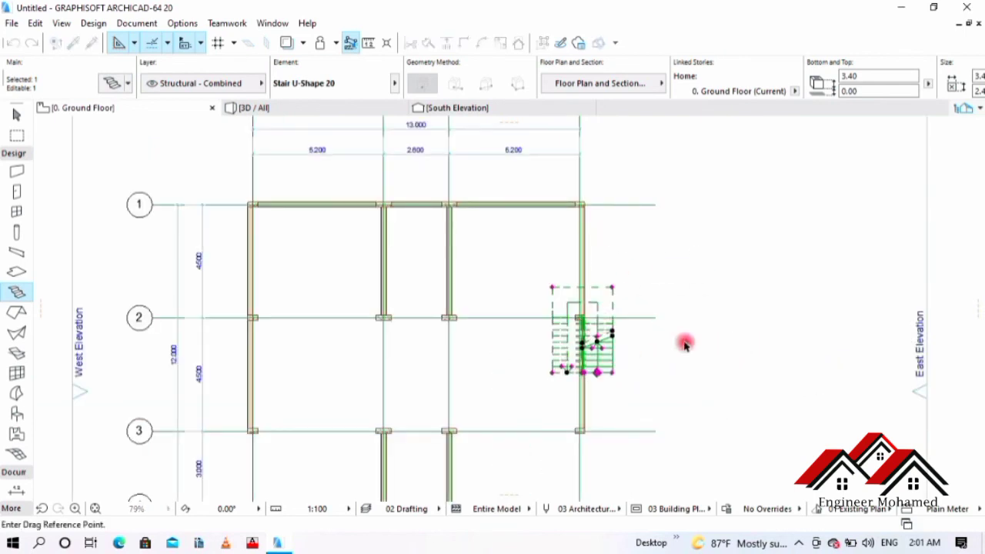
pyautogui.click(610, 288)
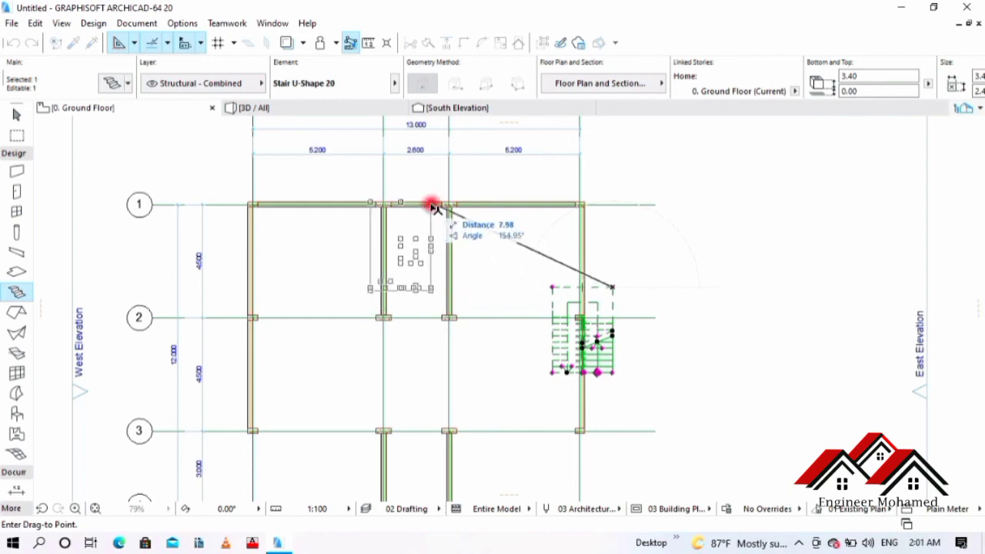
pyautogui.scroll(3, 431, 204)
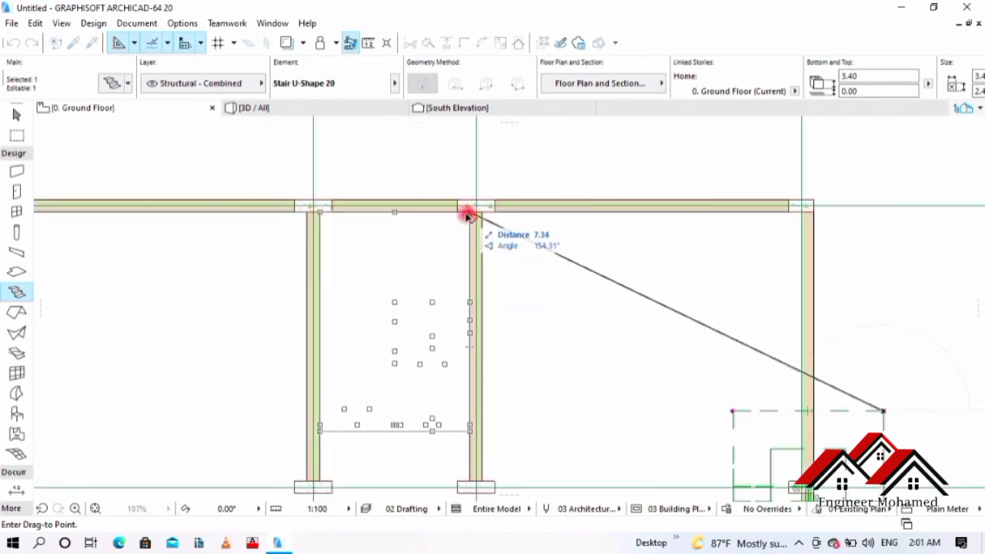
pyautogui.click(468, 216)
pyautogui.scroll(-3, 346, 145)
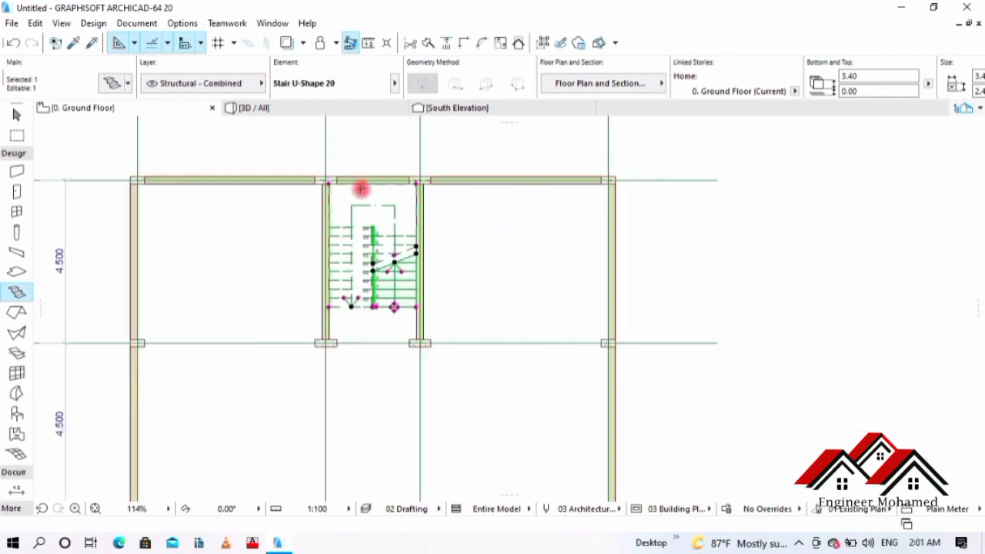
pyautogui.press('Escape')
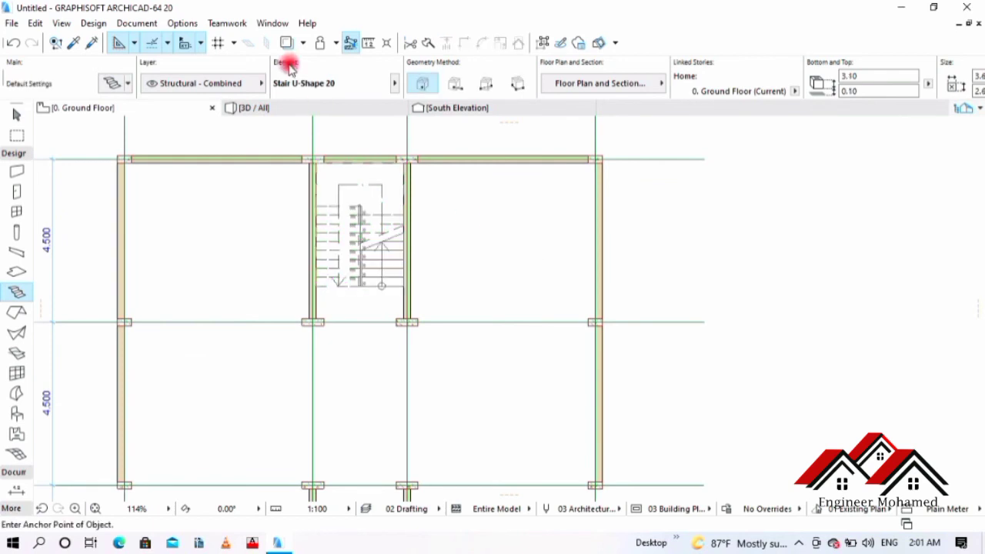